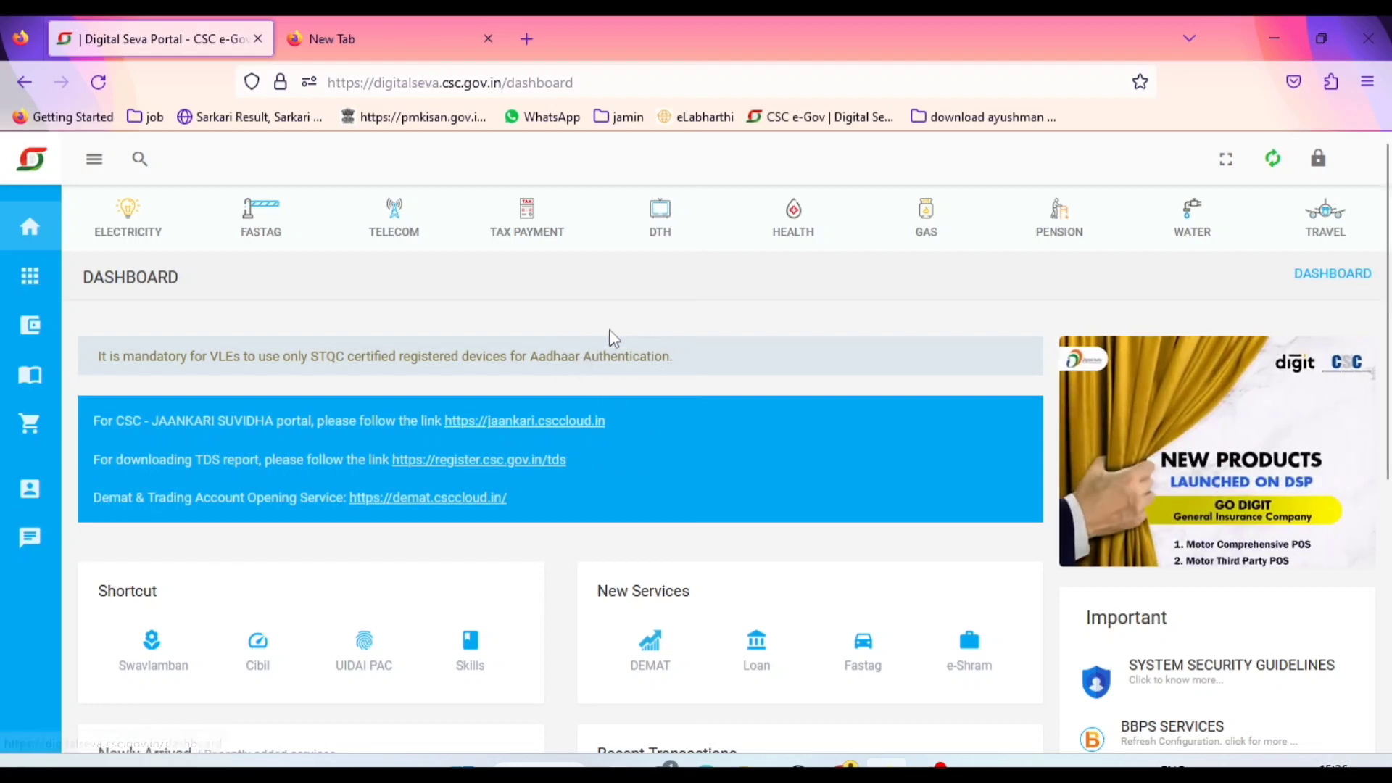
Search the portal's services for "bank" and try to open the ALLAHABAD BANK-INDIAN BANK banking service
click(141, 157)
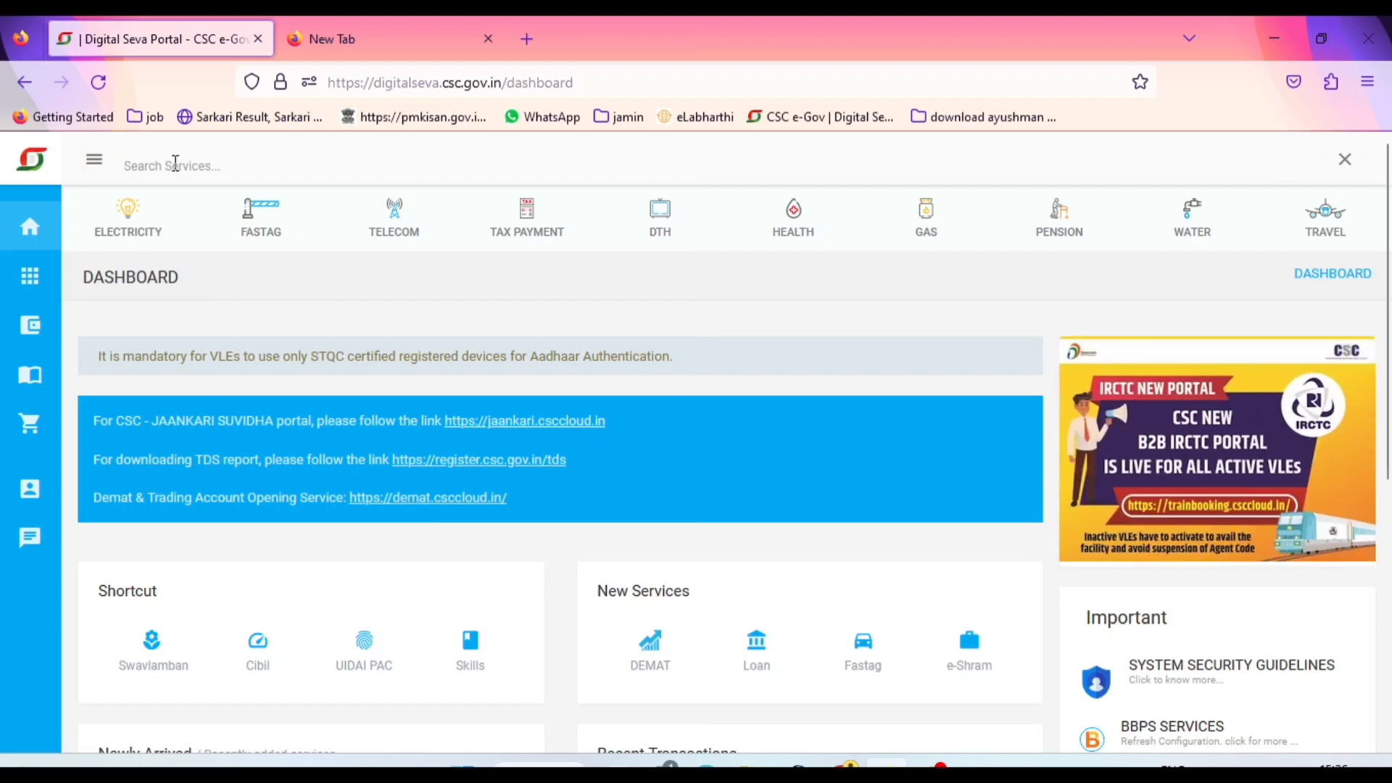
text(bank)
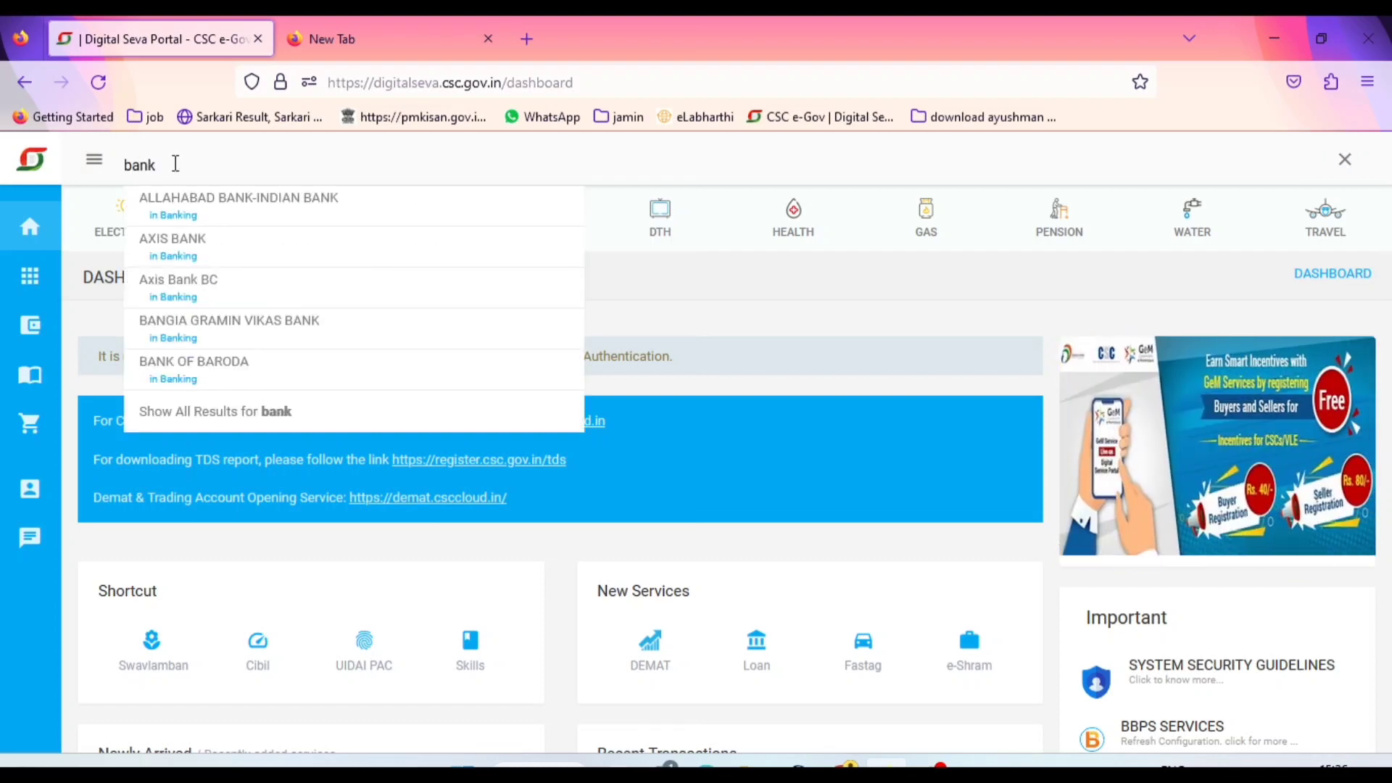
text(mi)
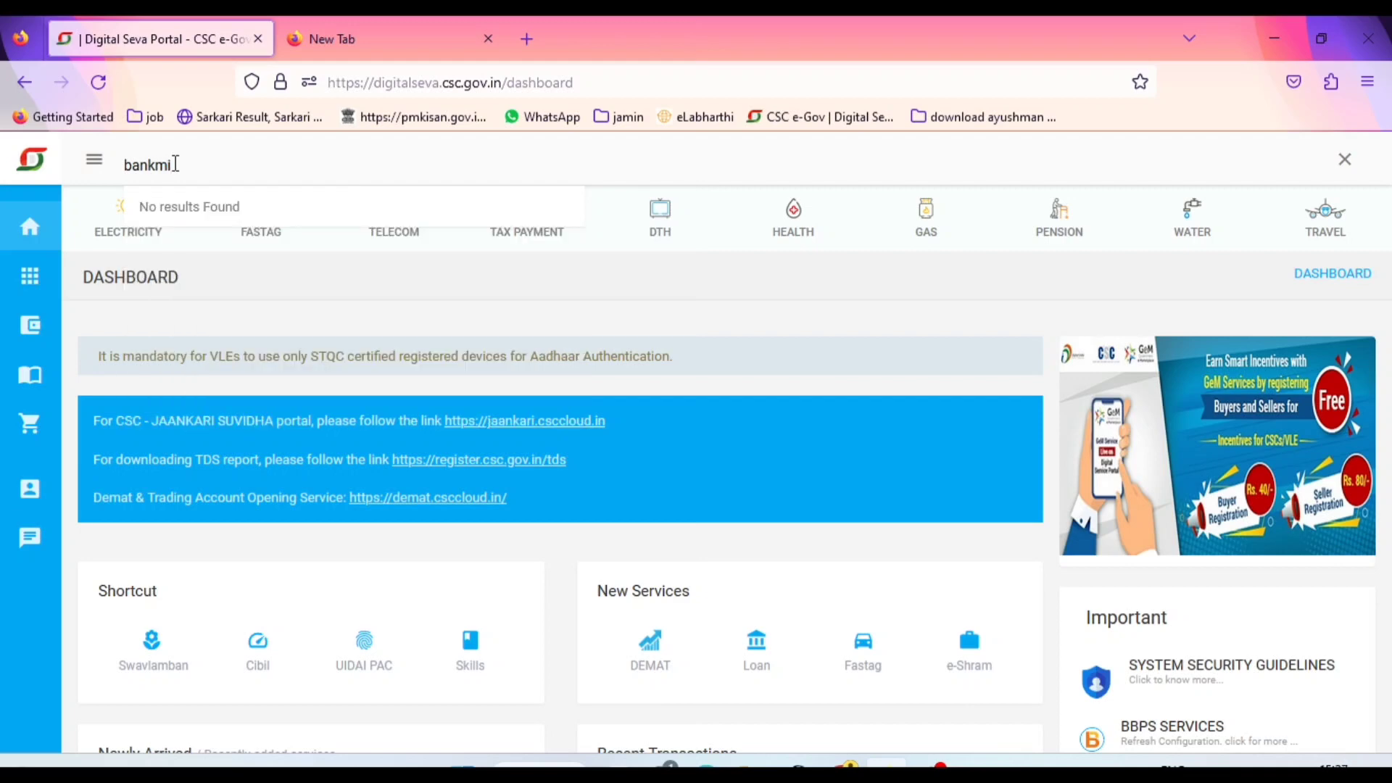
key(BackSpace)
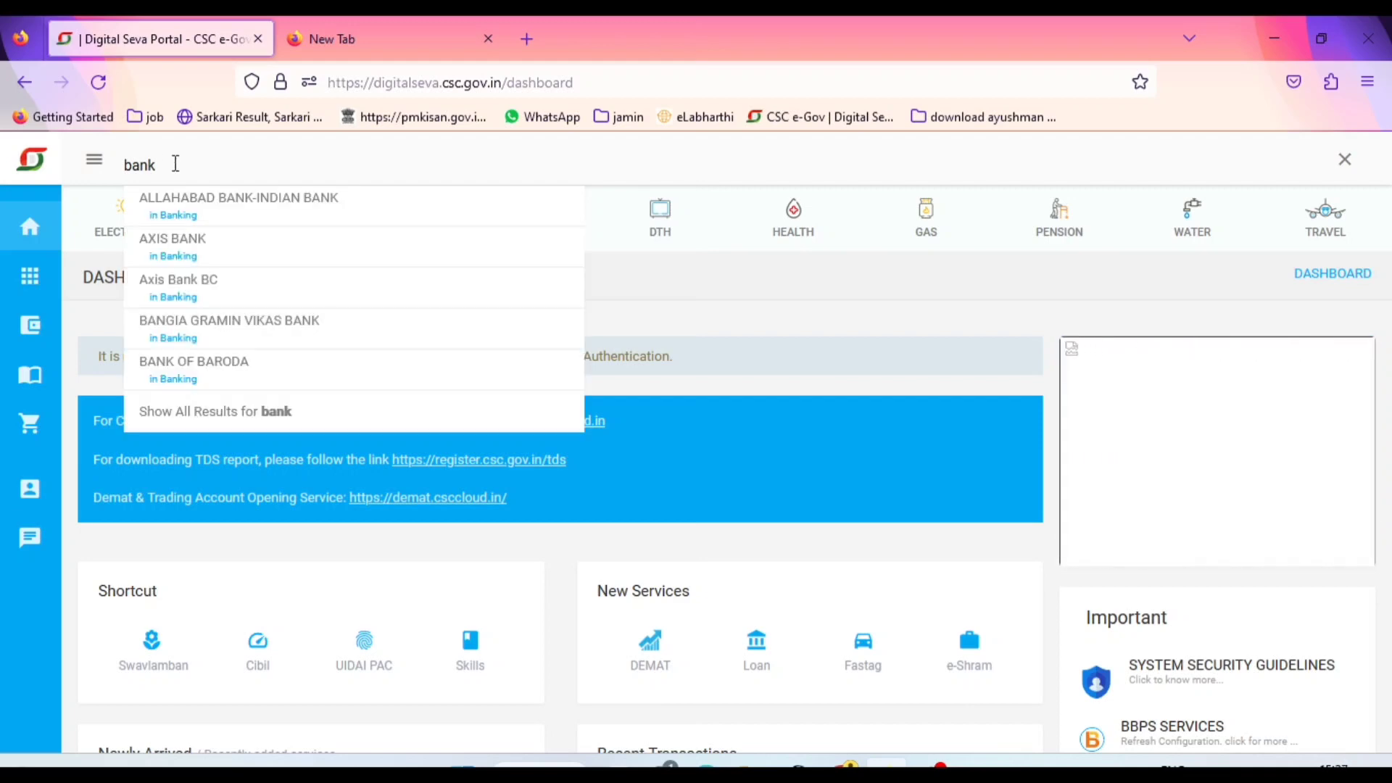
click(227, 204)
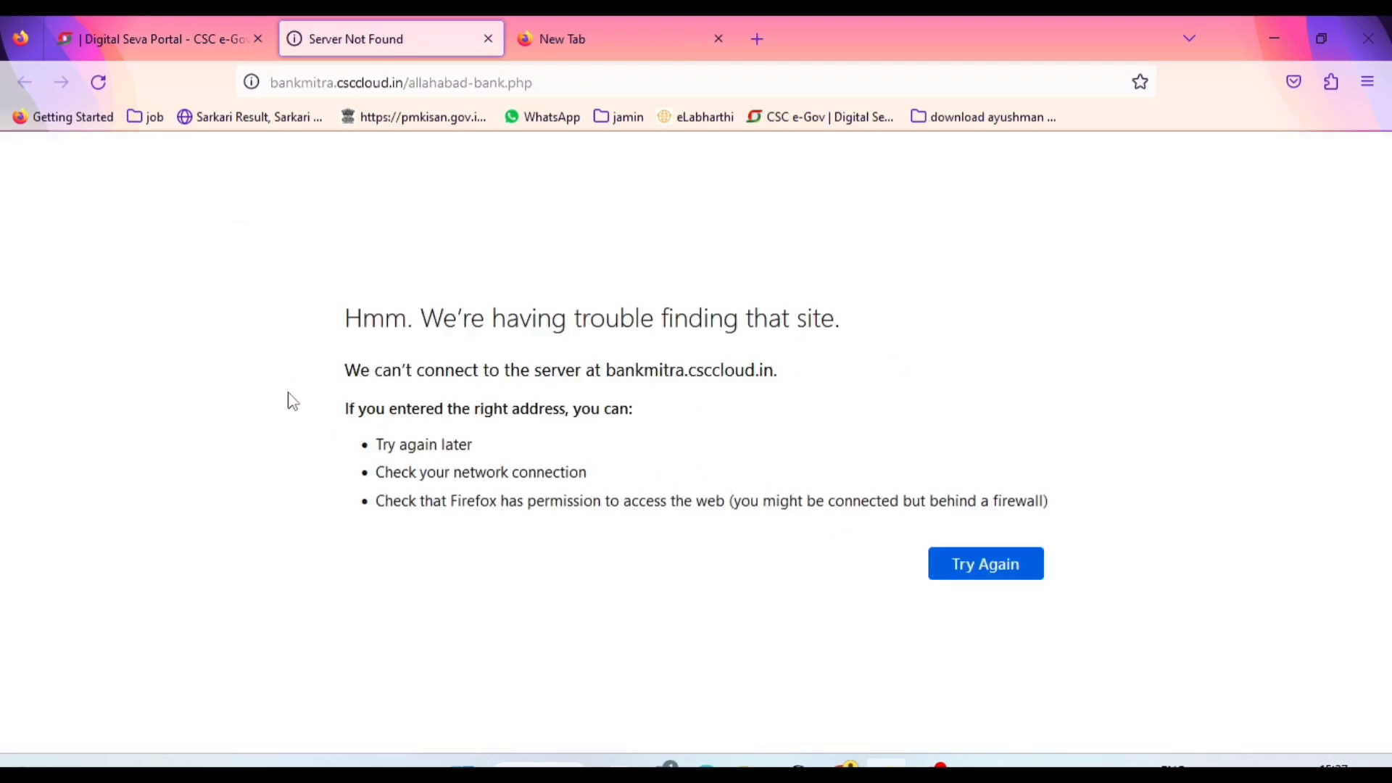
Highlight the bankmitra.csccloud.in server address in the error message
drag(360, 369, 870, 368)
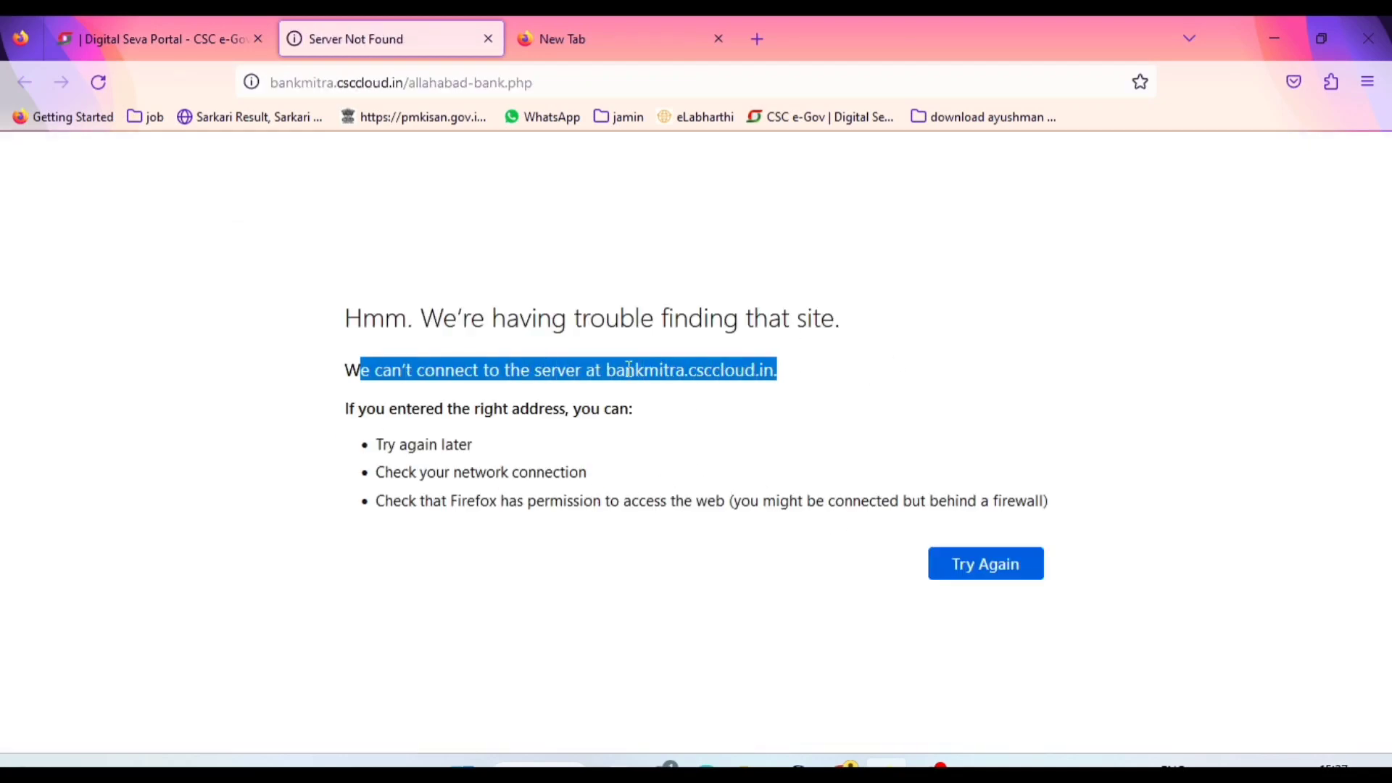
drag(603, 368, 700, 369)
click(882, 374)
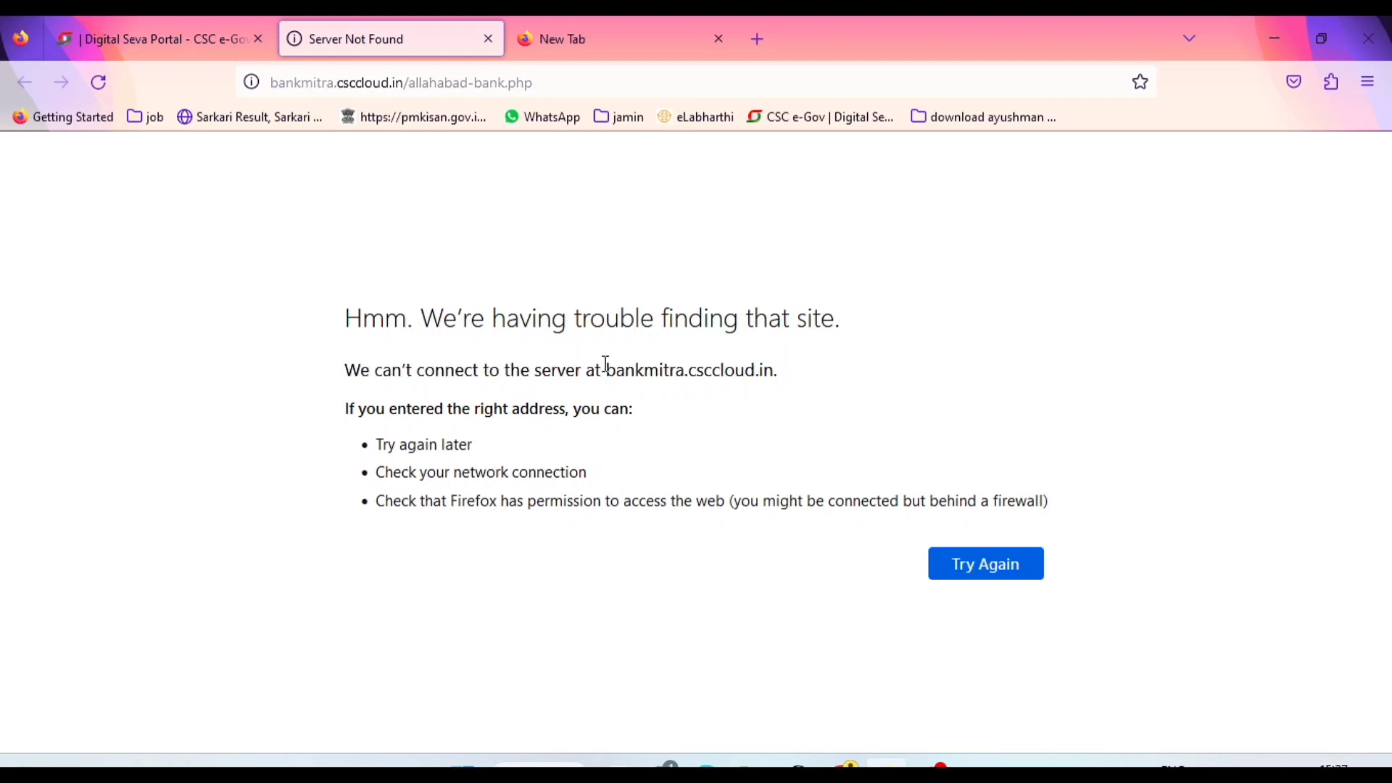
drag(607, 369, 797, 377)
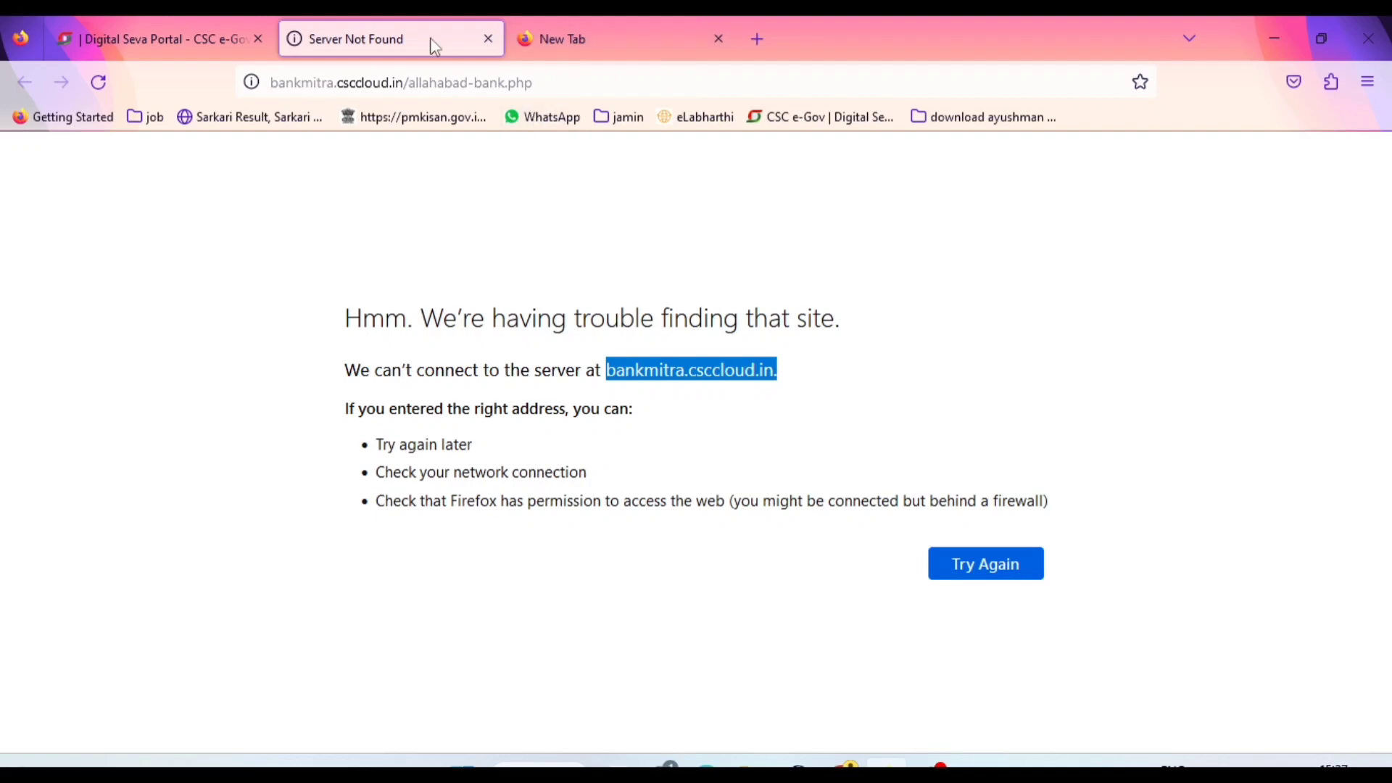
Open the site cscbankmitra.in in the empty browser tab
click(575, 33)
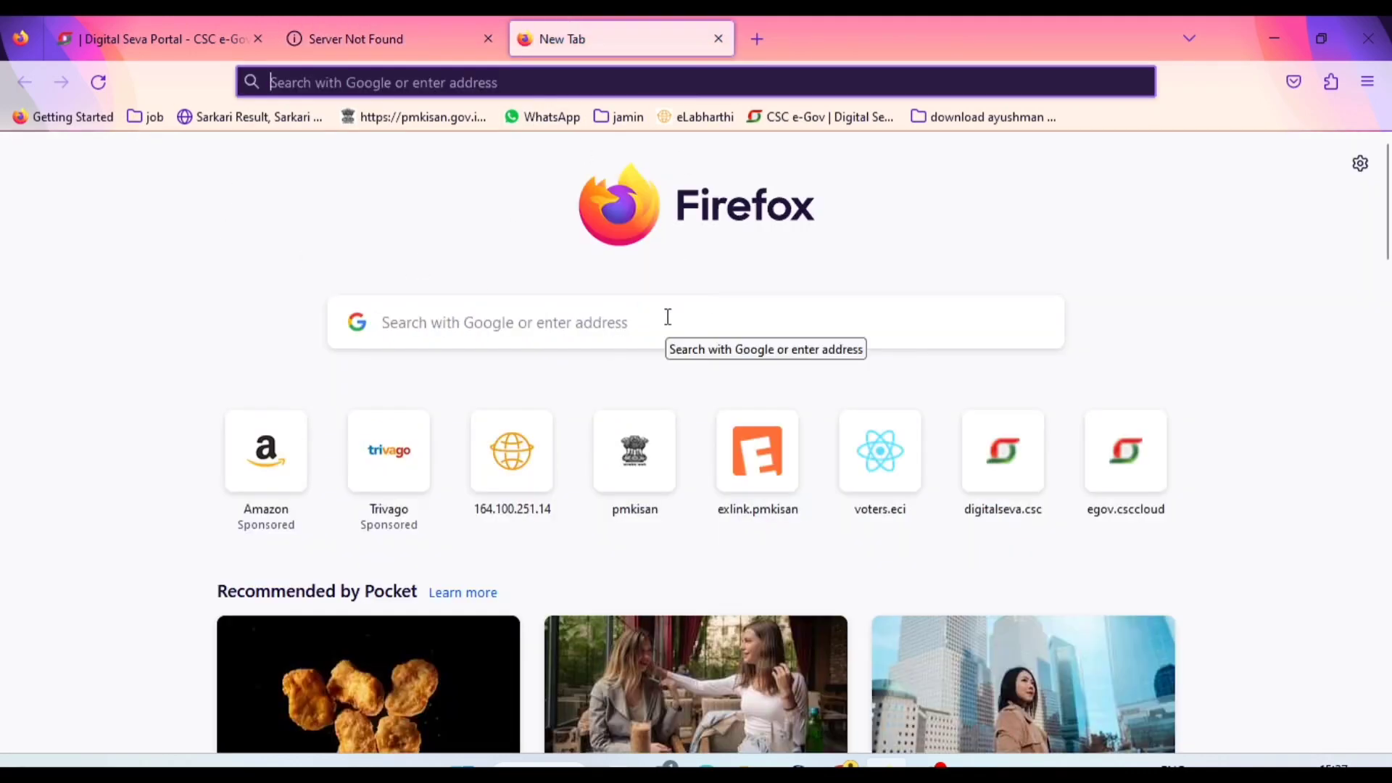
click(667, 317)
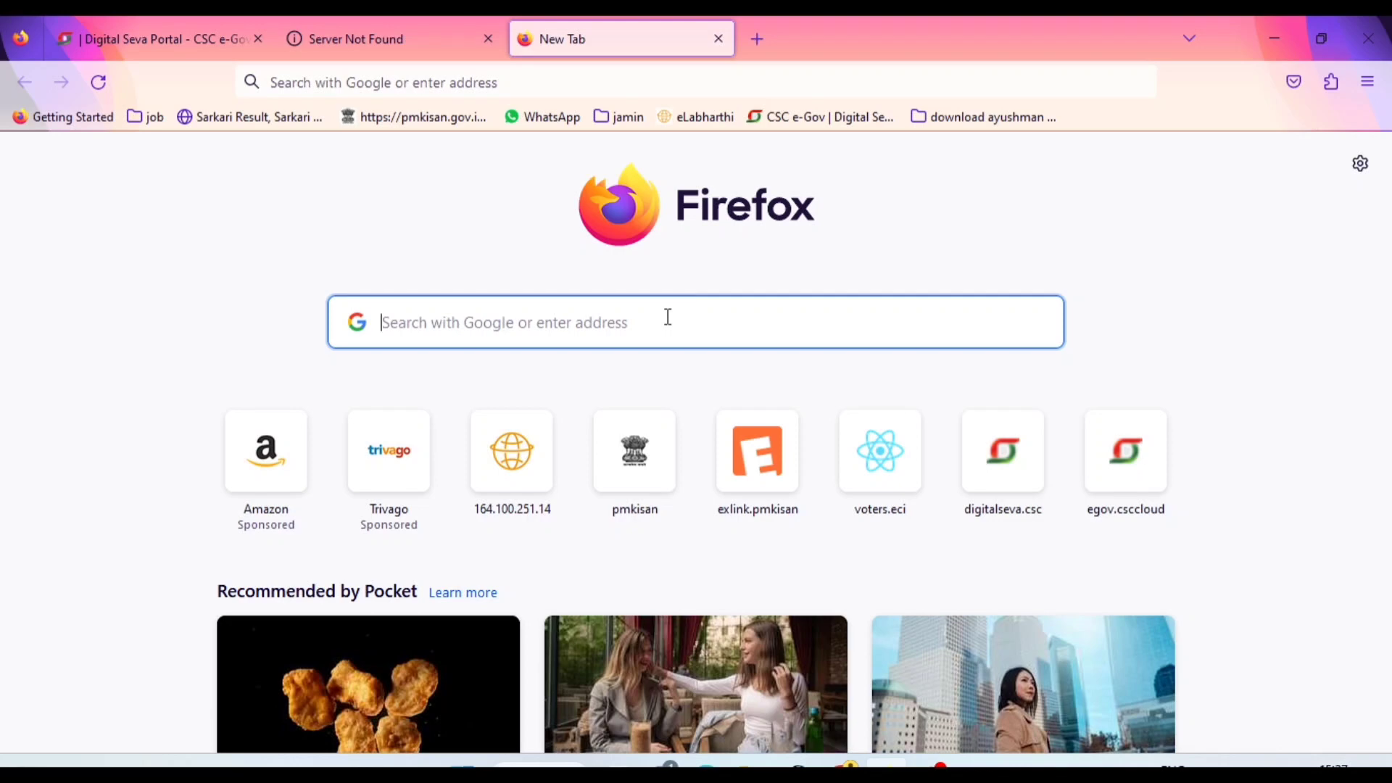
text(c)
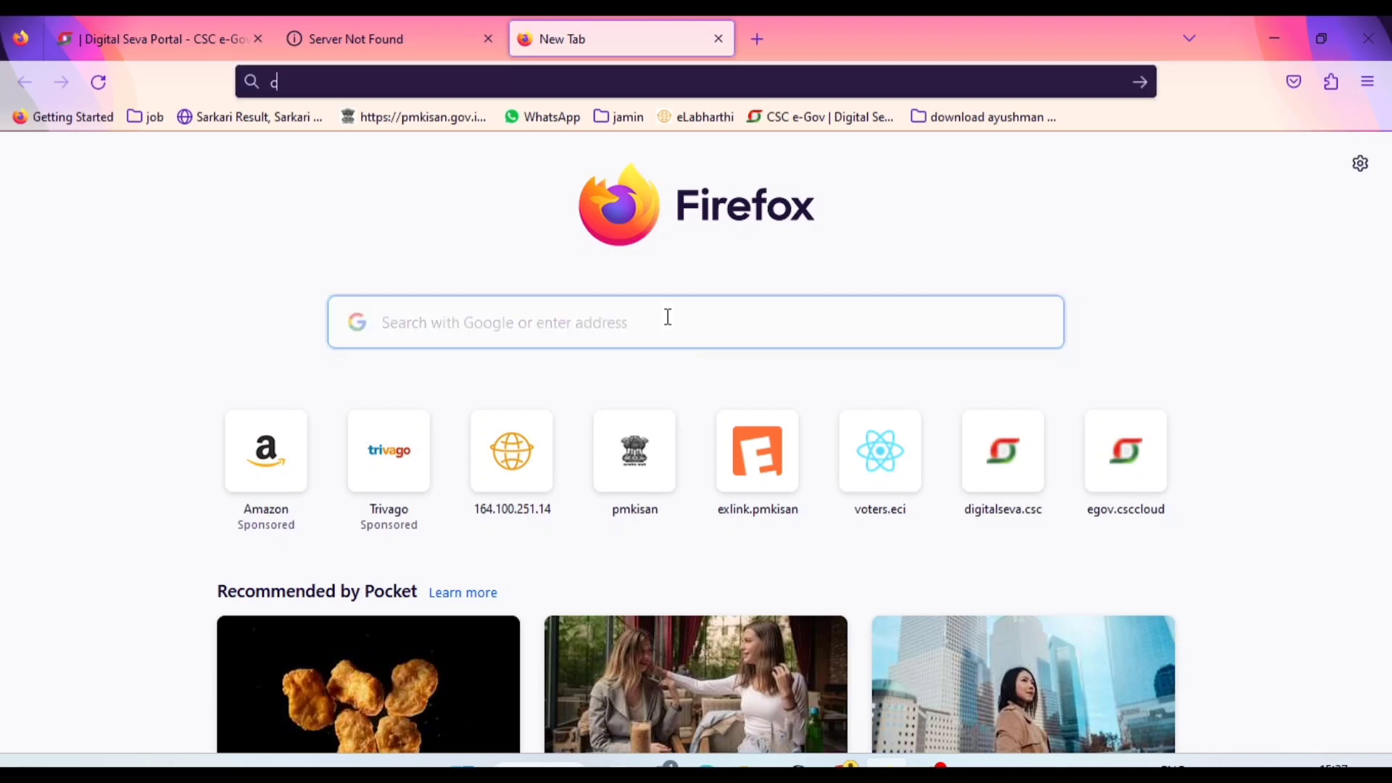
text(scb)
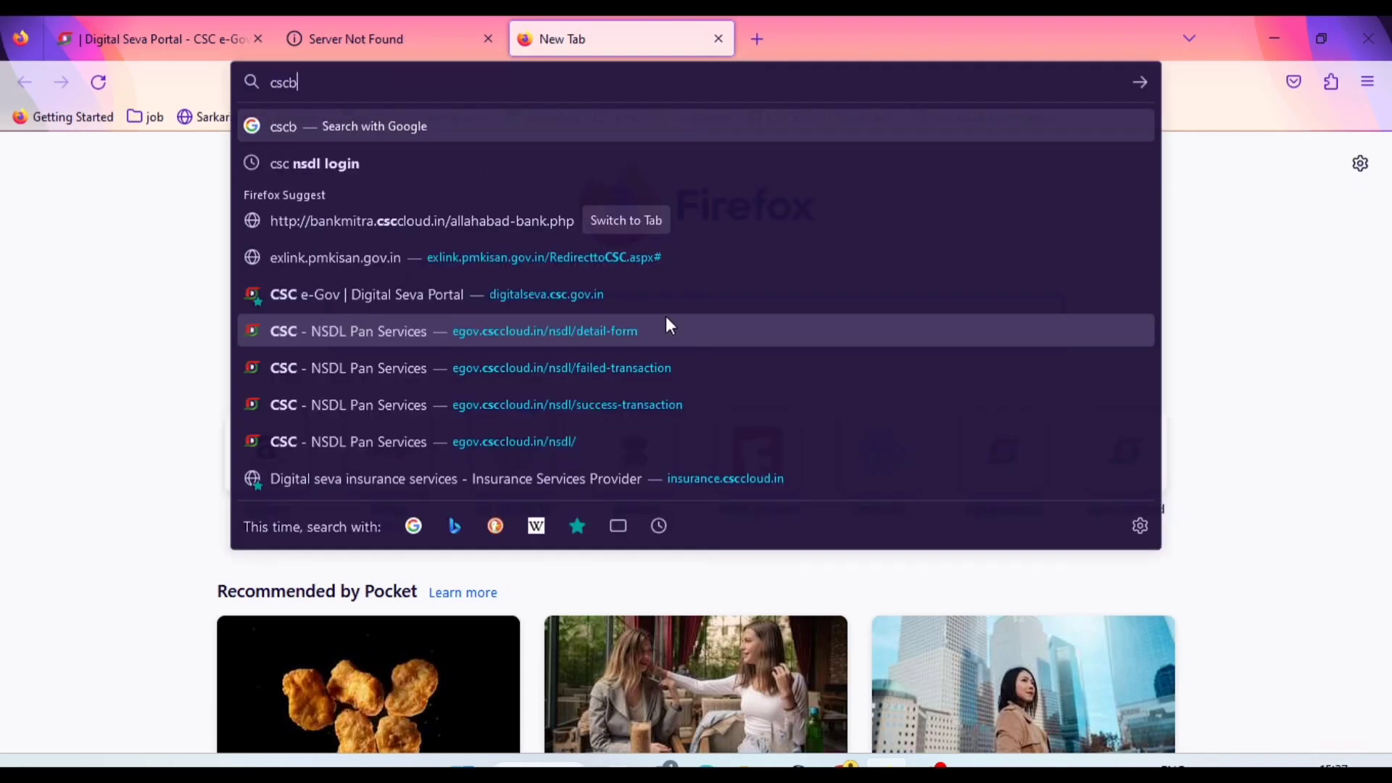
text(ank)
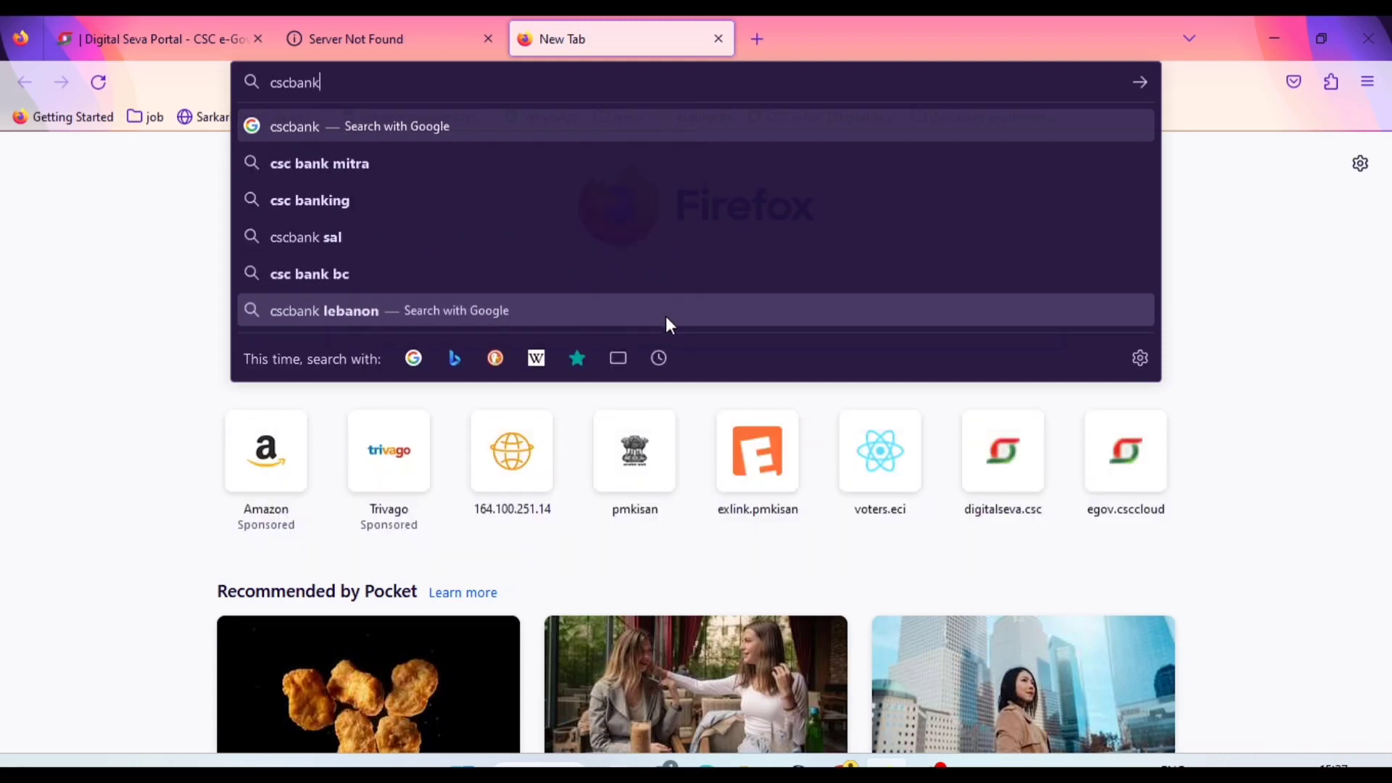
text(mitra.)
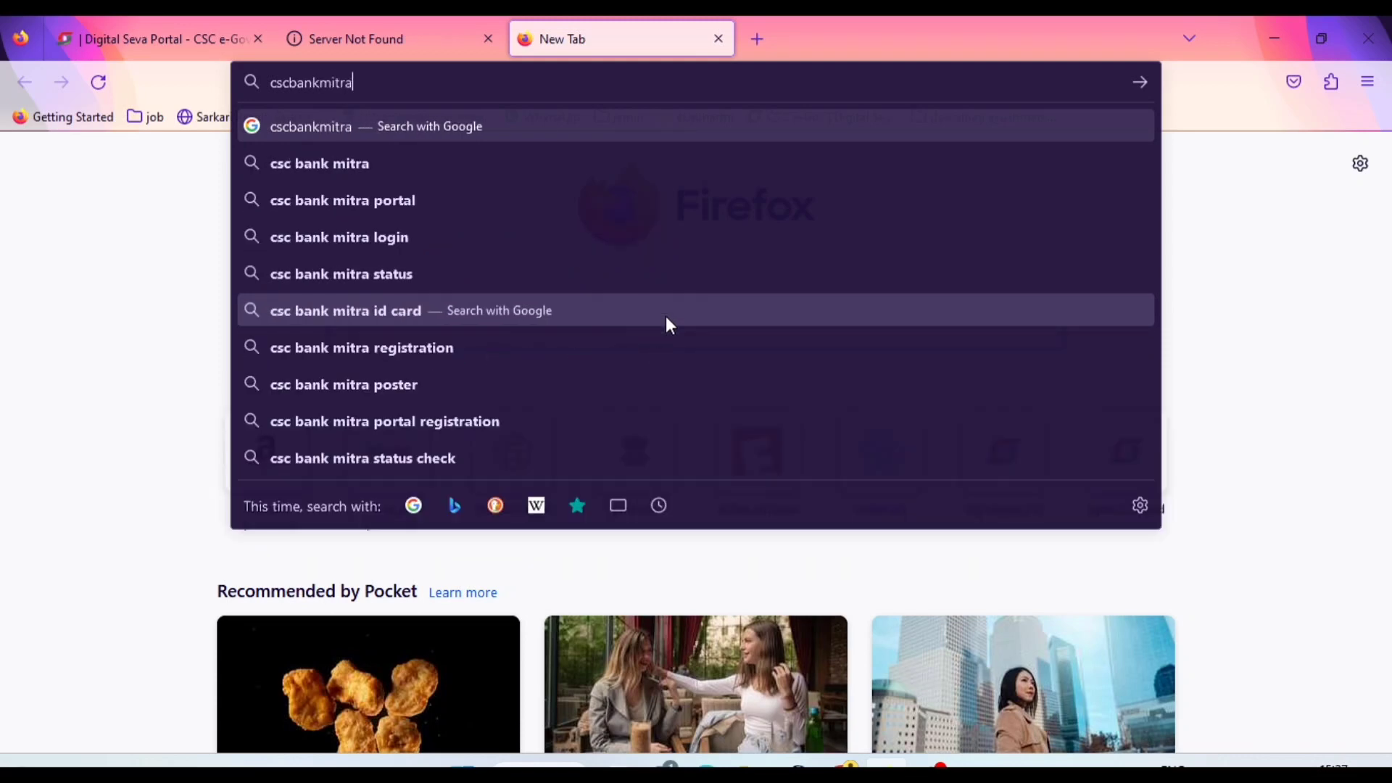
text(in)
key(Return)
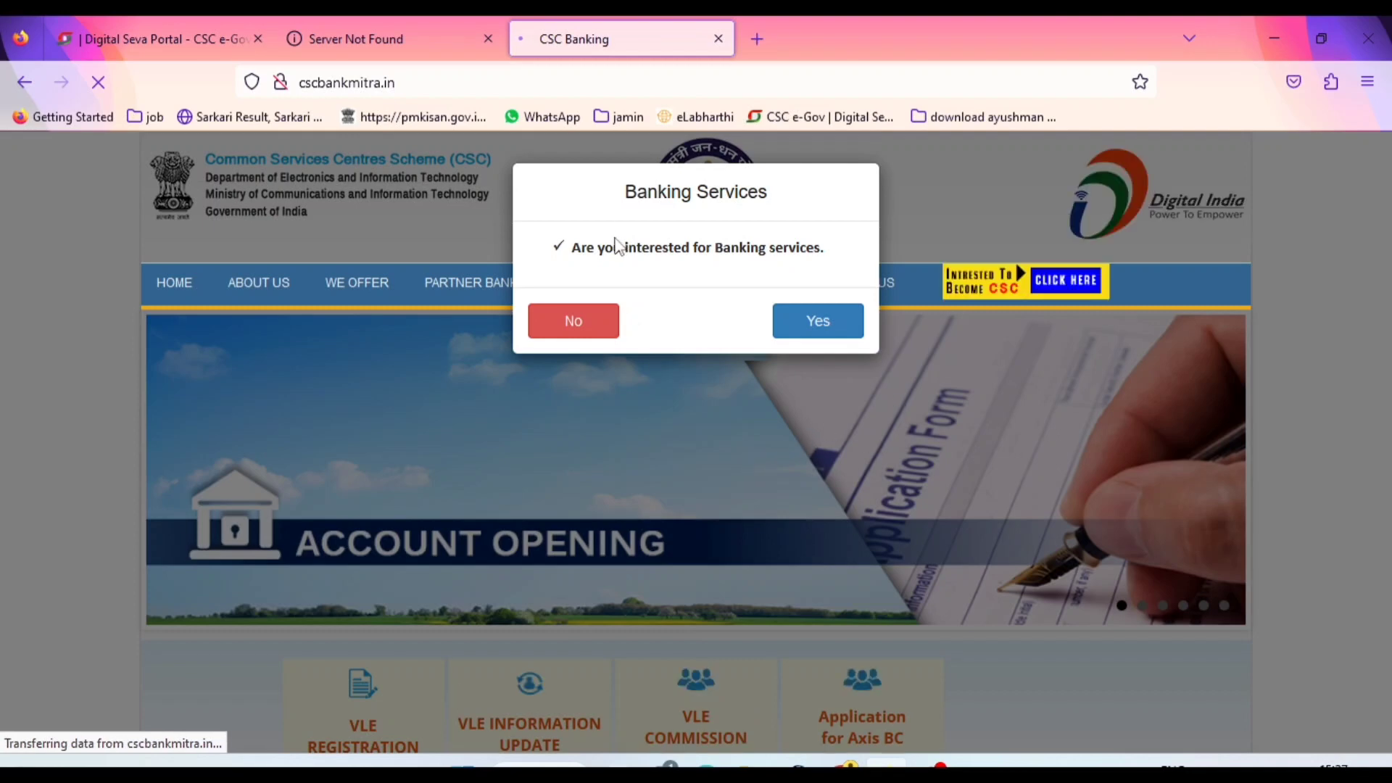
Confirm interest in banking services and authorize Bank Mitra through Digital Seva Connect
drag(583, 248, 854, 249)
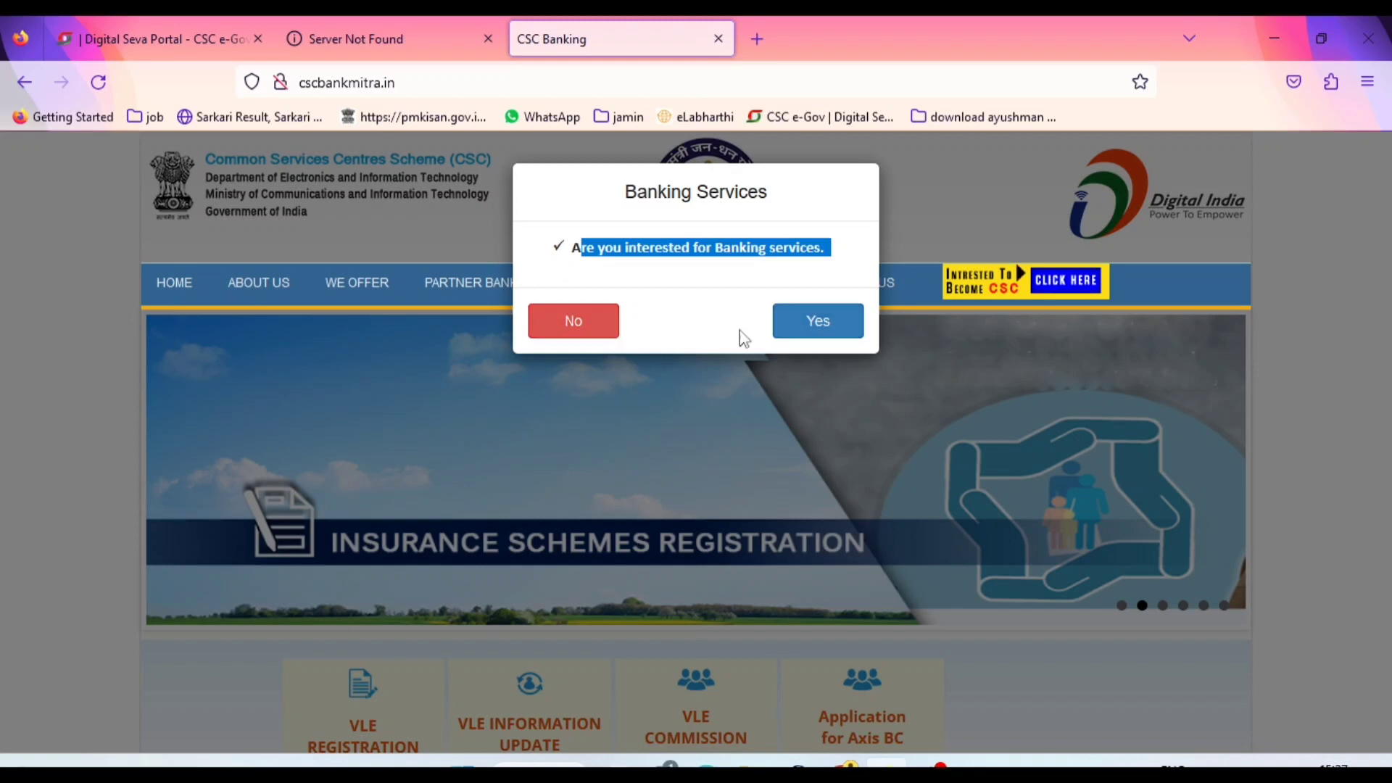
click(644, 275)
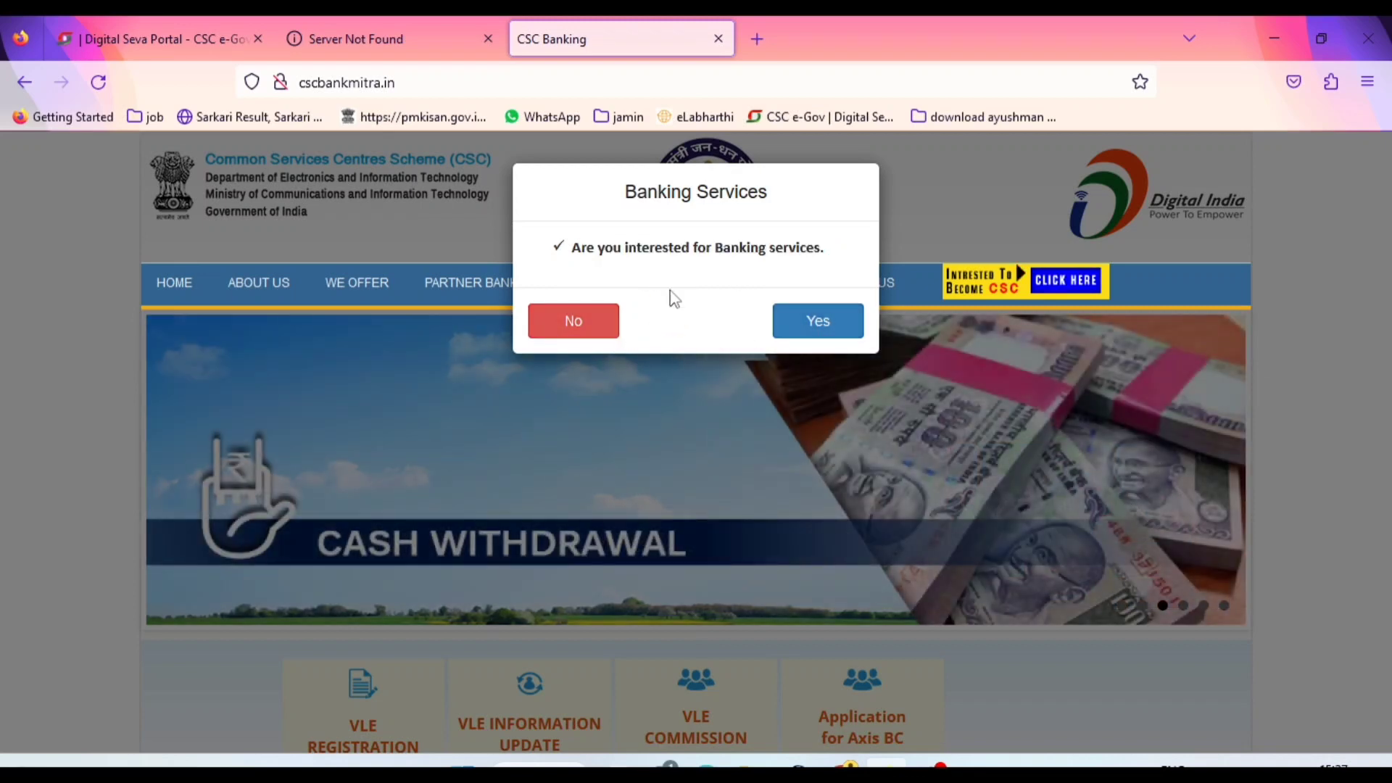
click(807, 336)
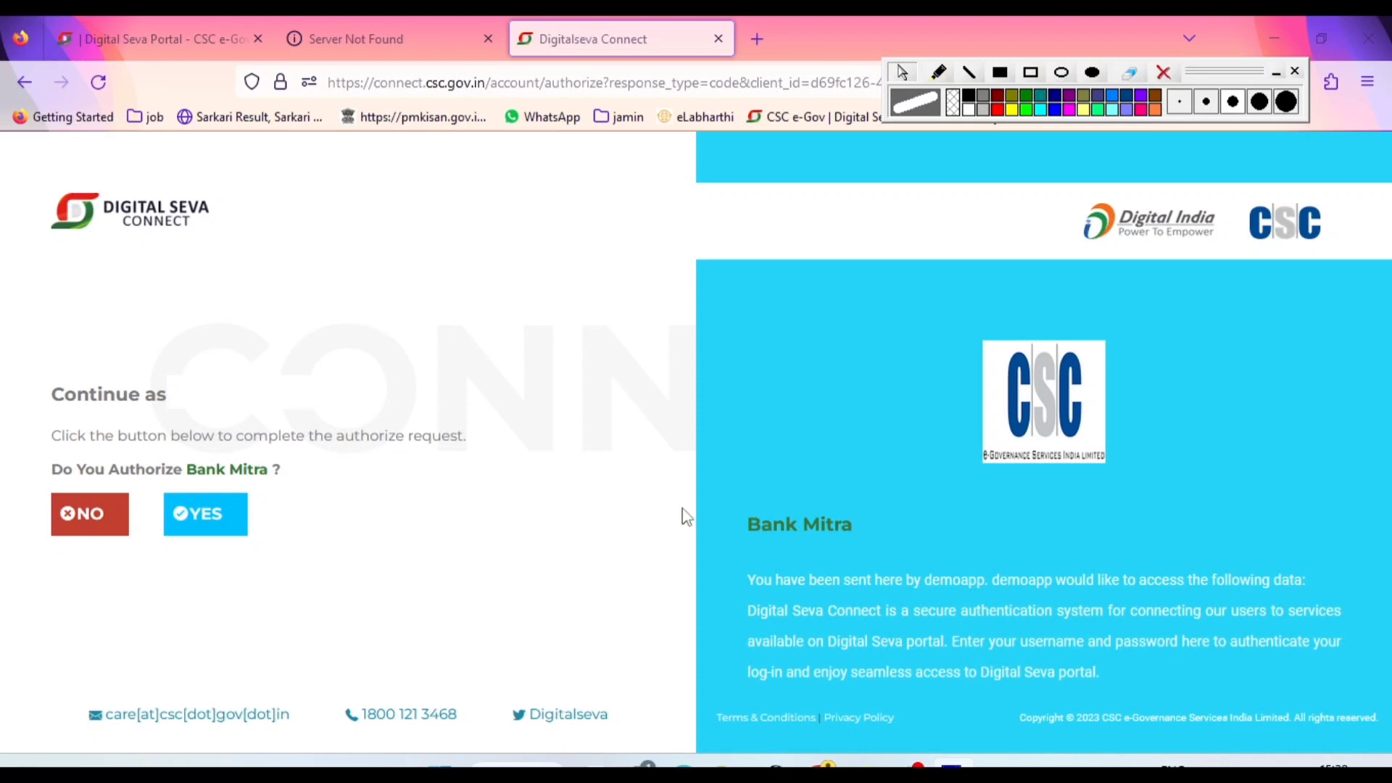
drag(741, 523, 970, 533)
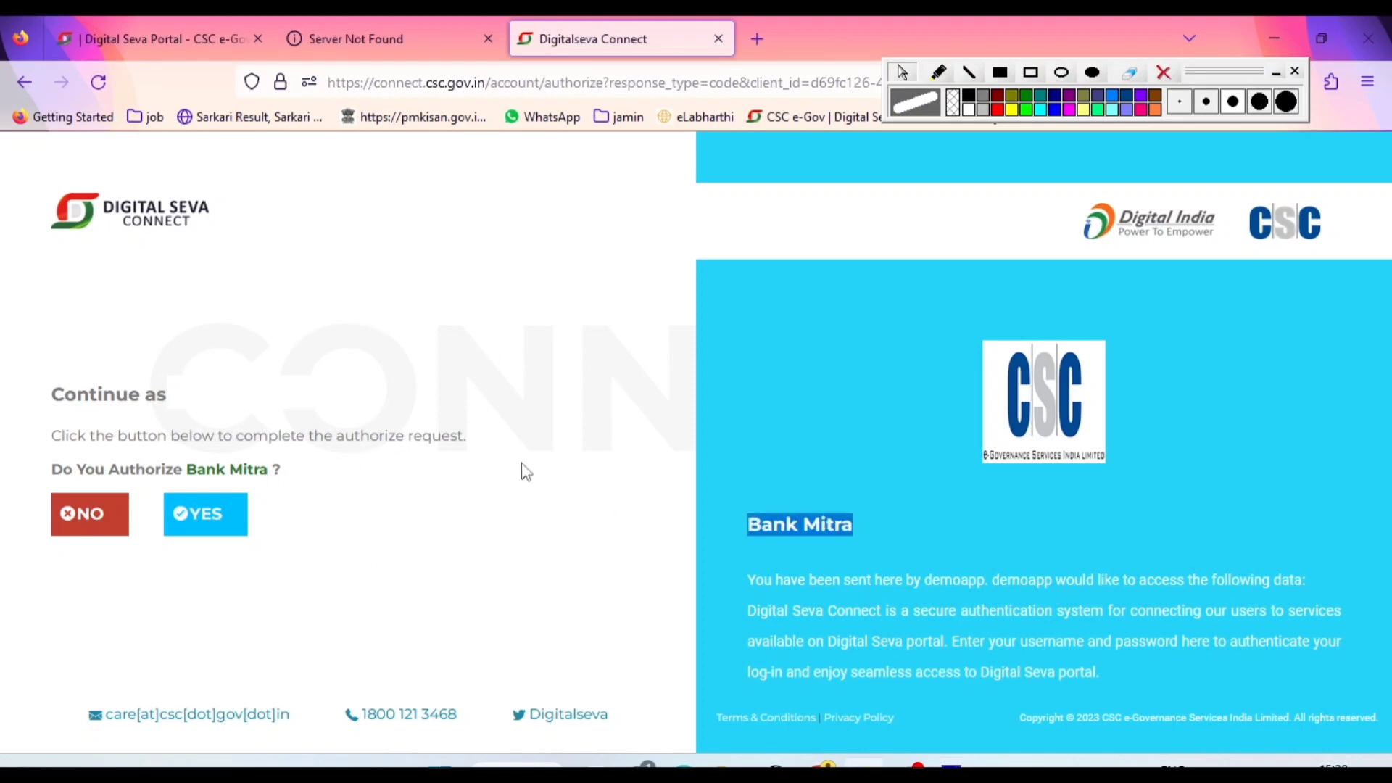
click(219, 517)
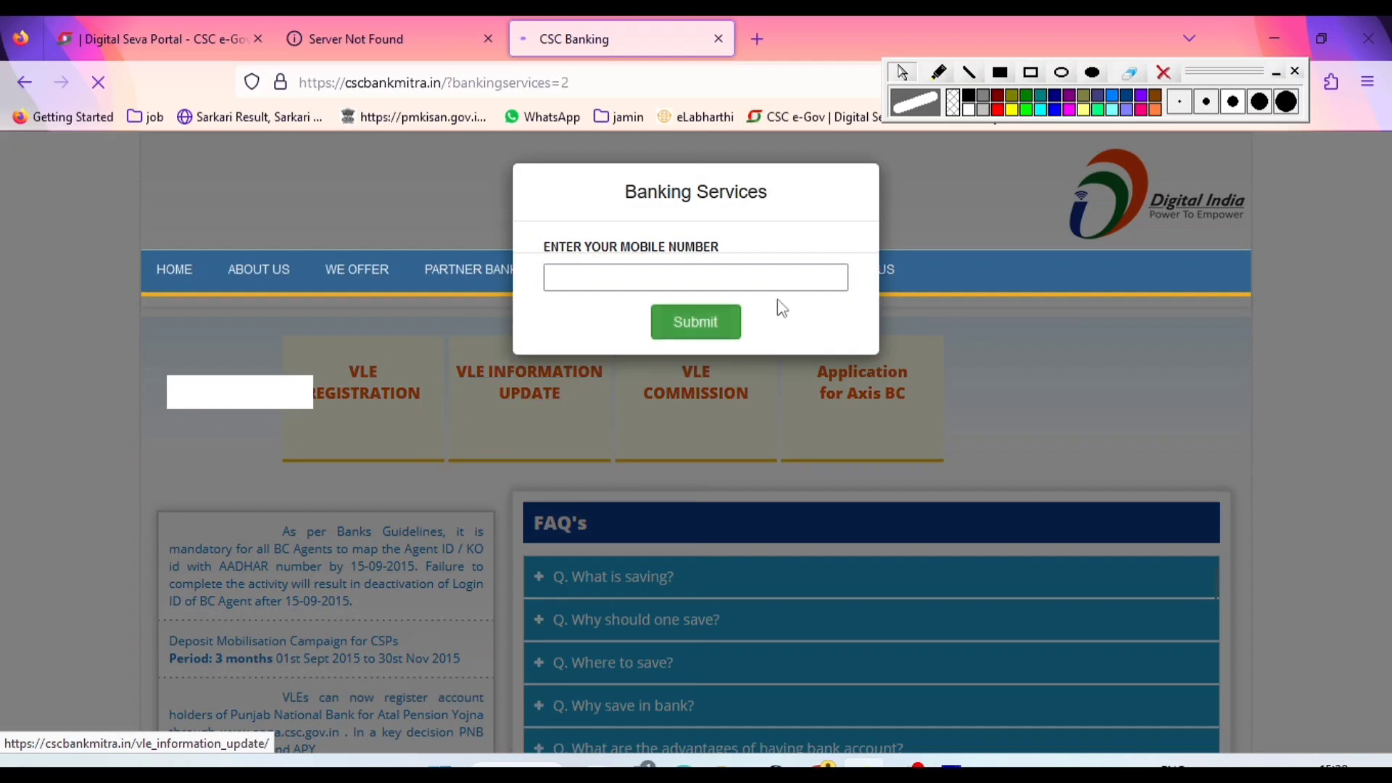
Clear the on-screen annotation and dismiss the Banking Services mobile number dialog without entering a number
click(668, 286)
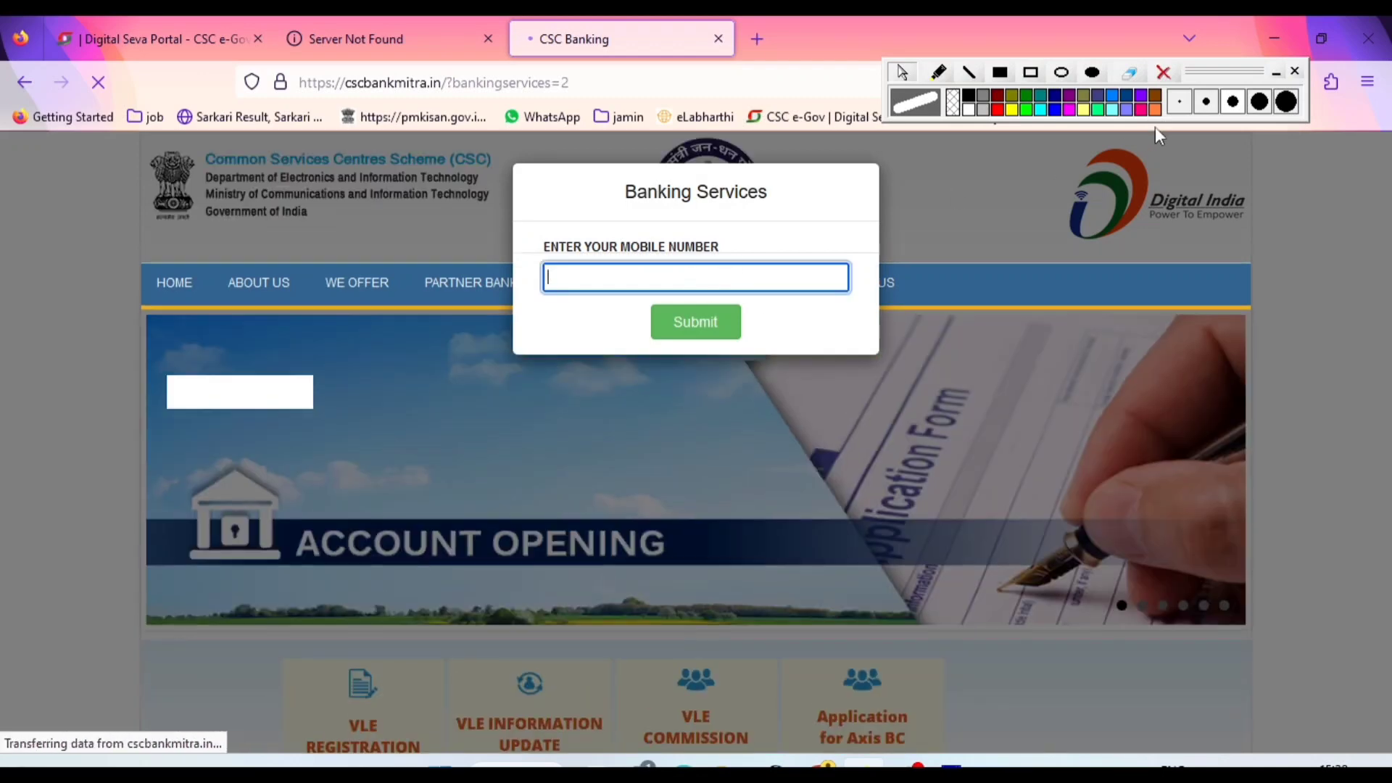
click(1163, 73)
click(675, 274)
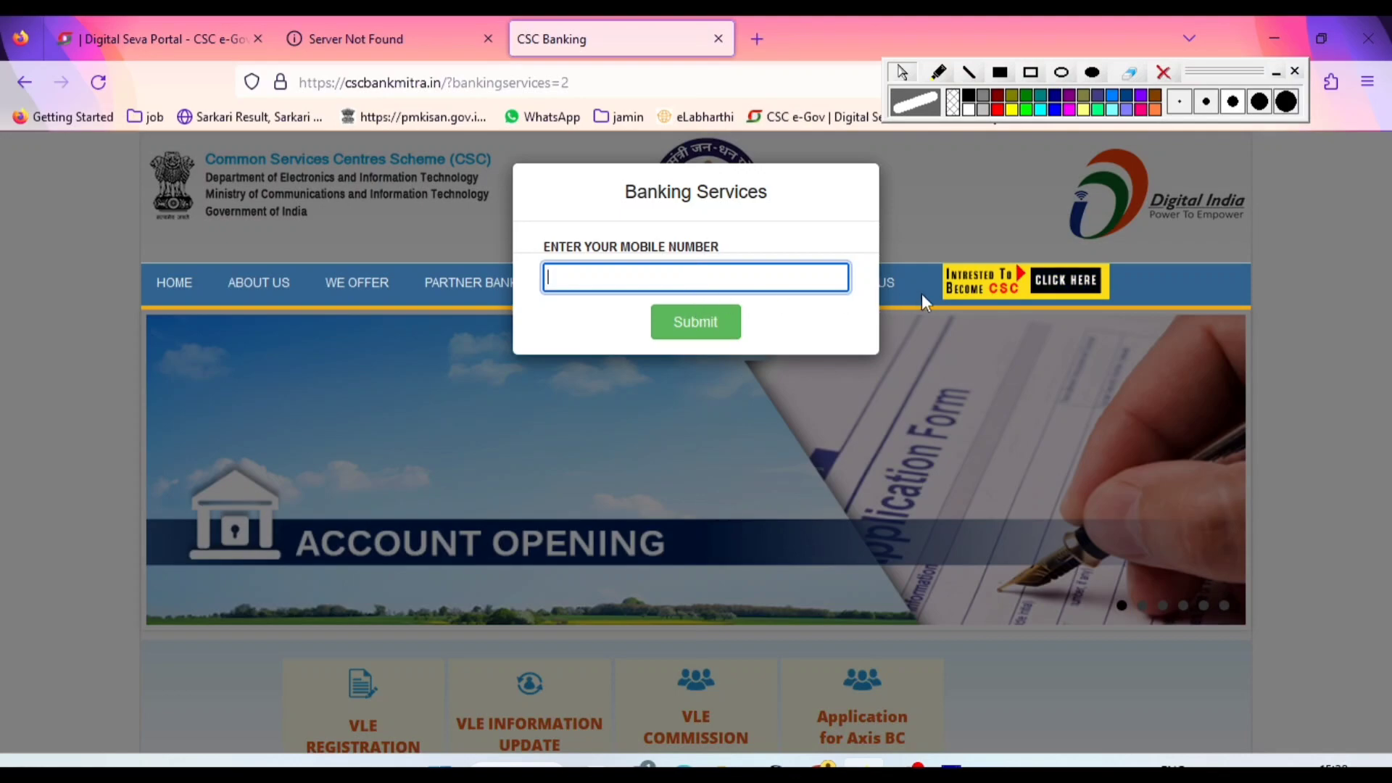
click(938, 351)
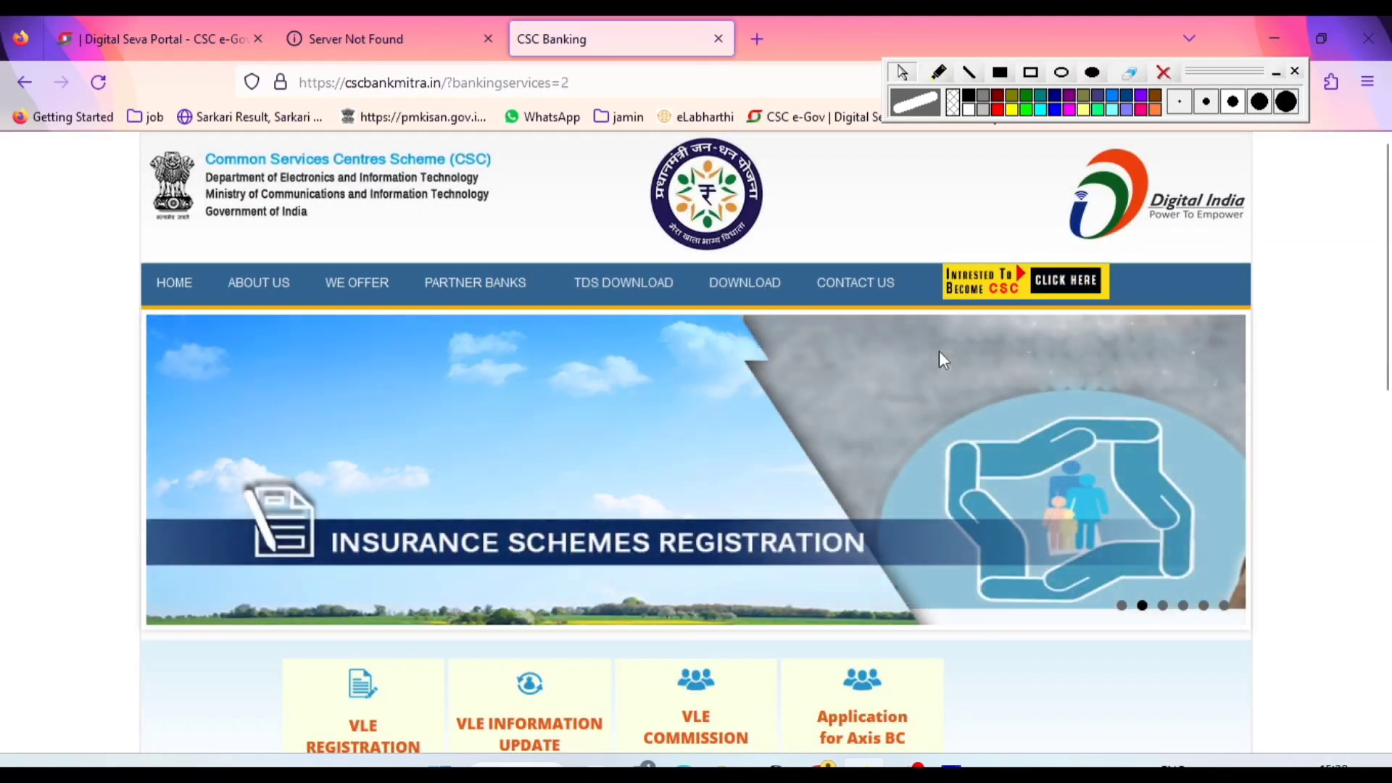
Outline the Become CSC banner and the HOME link with red rectangles, and erase these annotations
scroll(725, 438, down, 3)
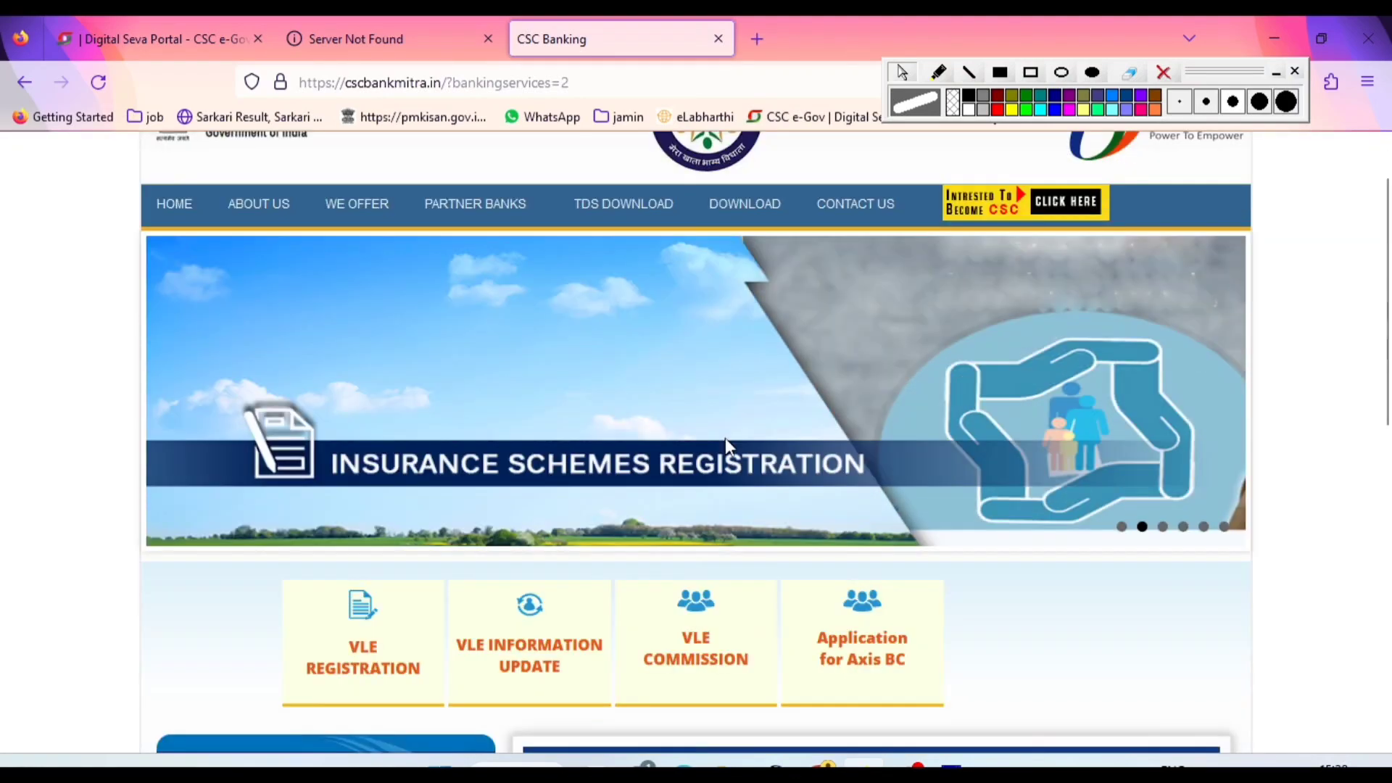
scroll(725, 438, up, 3)
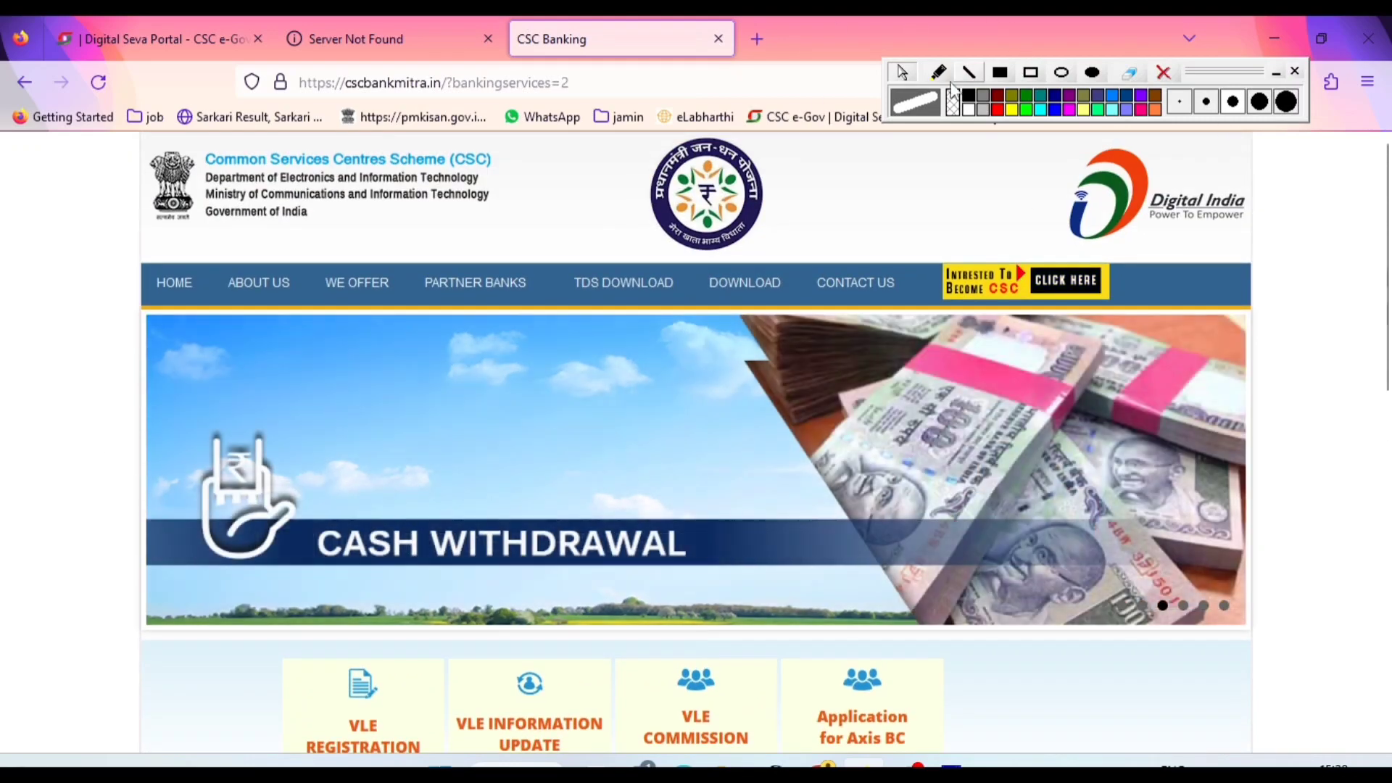
click(996, 111)
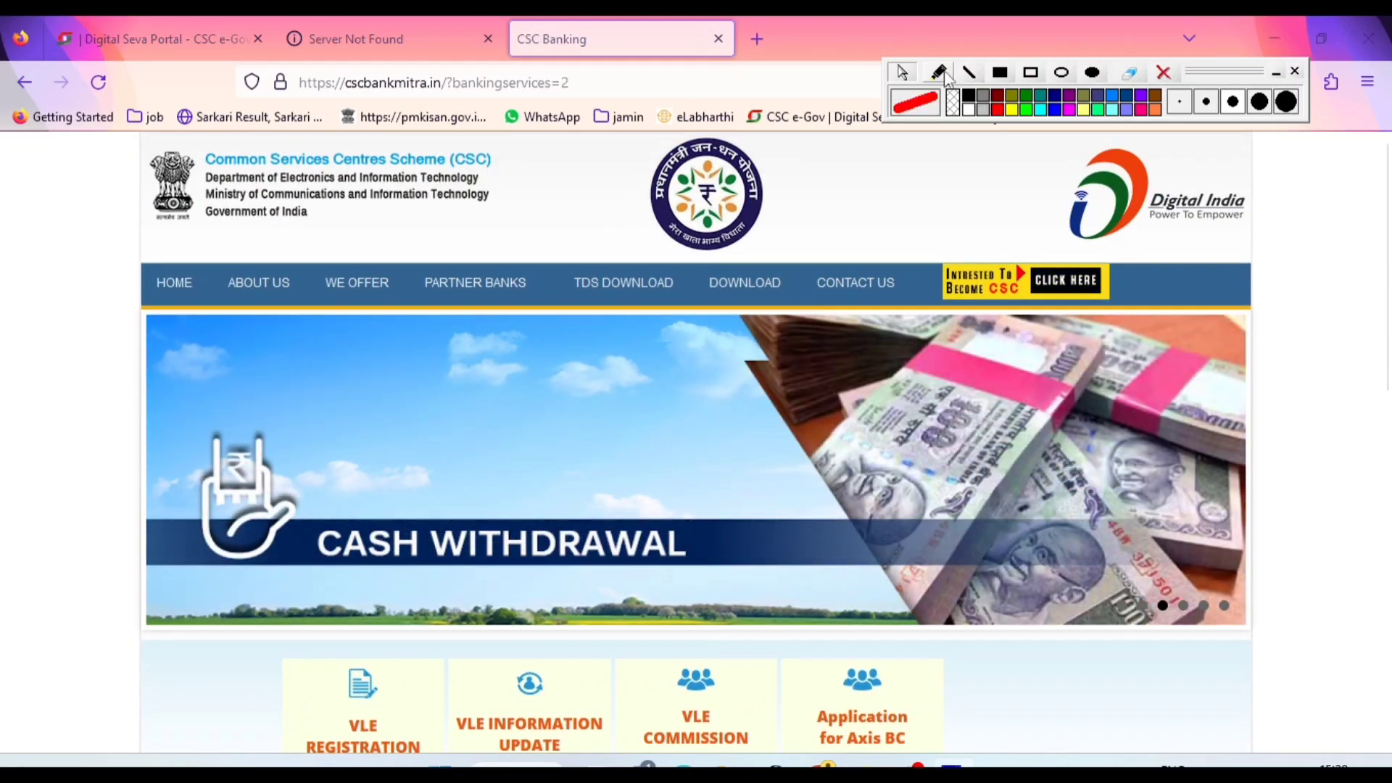
click(1031, 73)
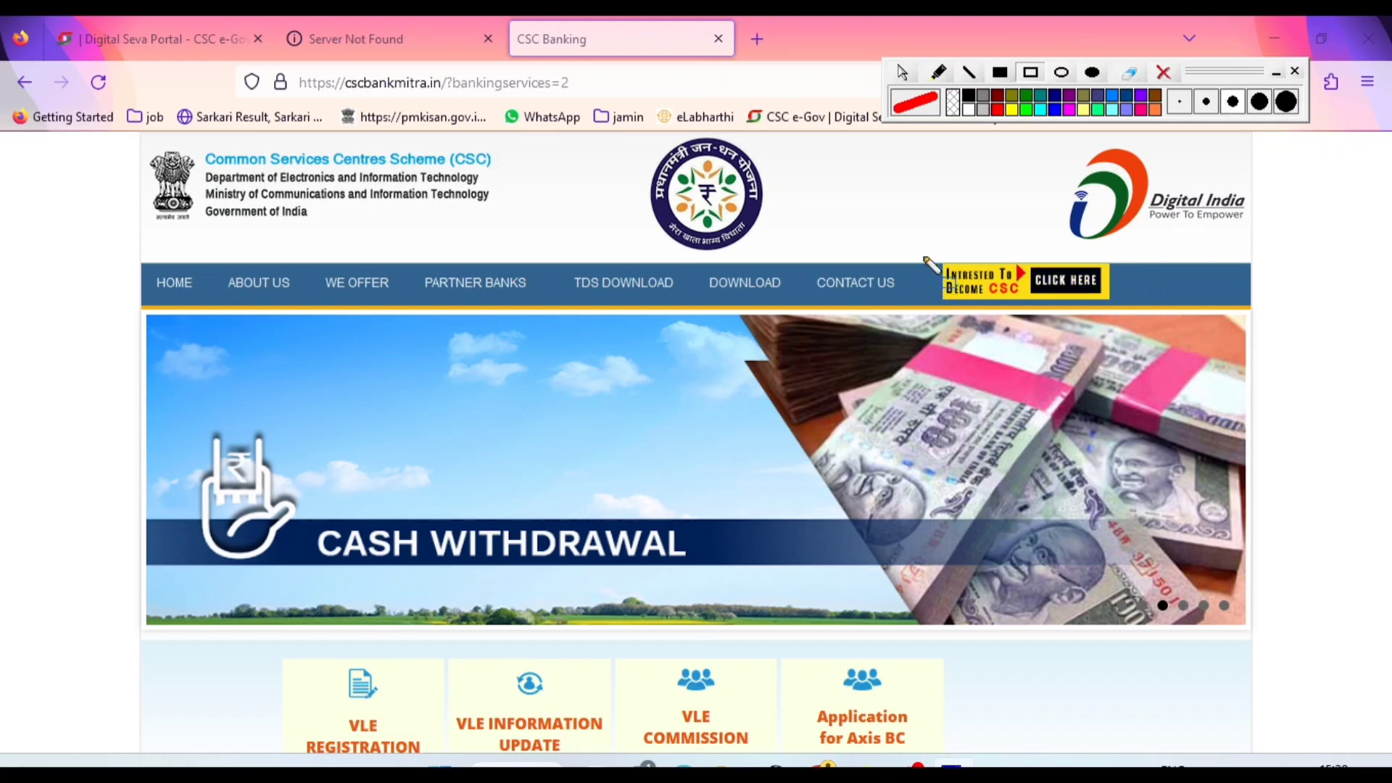
mouse_move(920, 254)
mouse_down()
mouse_move(1042, 317)
mouse_move(1180, 308)
mouse_up()
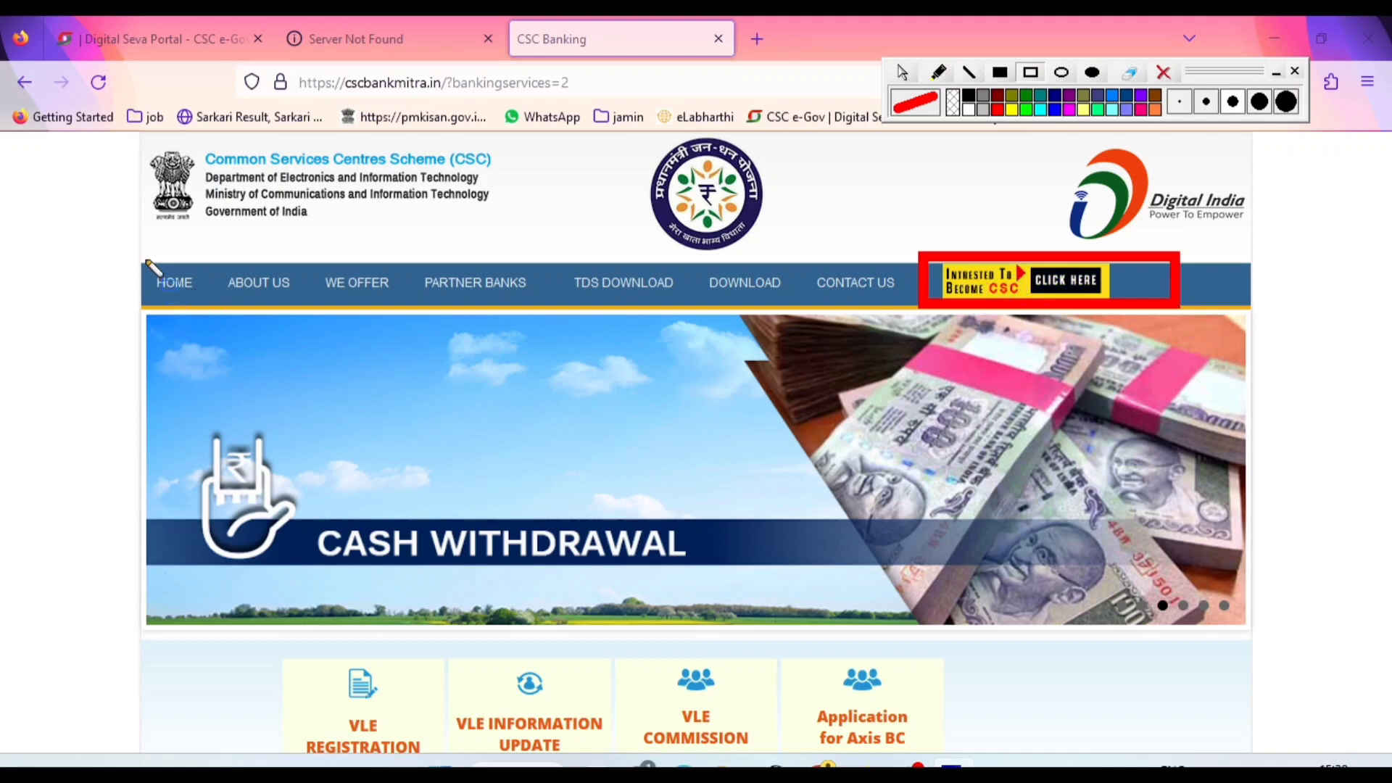
mouse_move(140, 251)
mouse_down()
mouse_move(221, 317)
mouse_move(214, 304)
mouse_up()
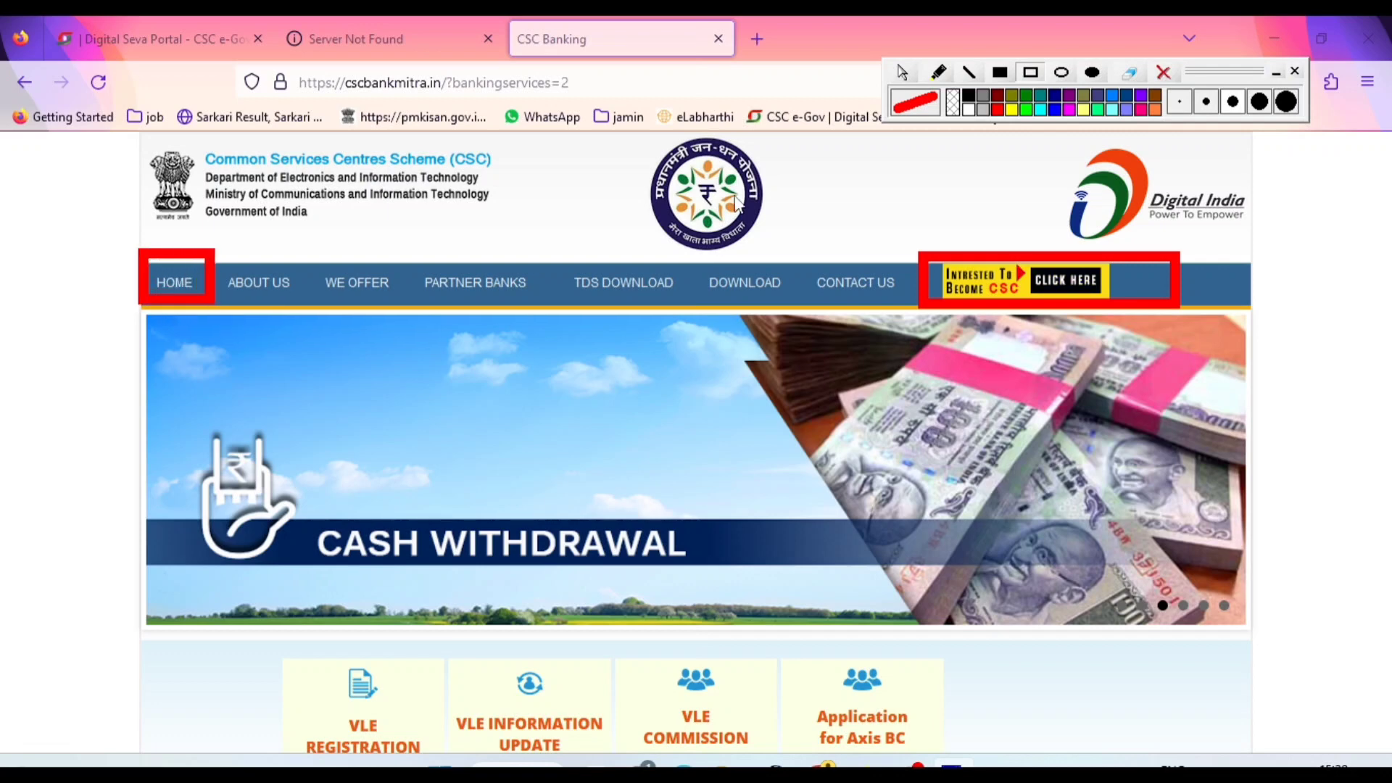
click(1163, 72)
click(902, 72)
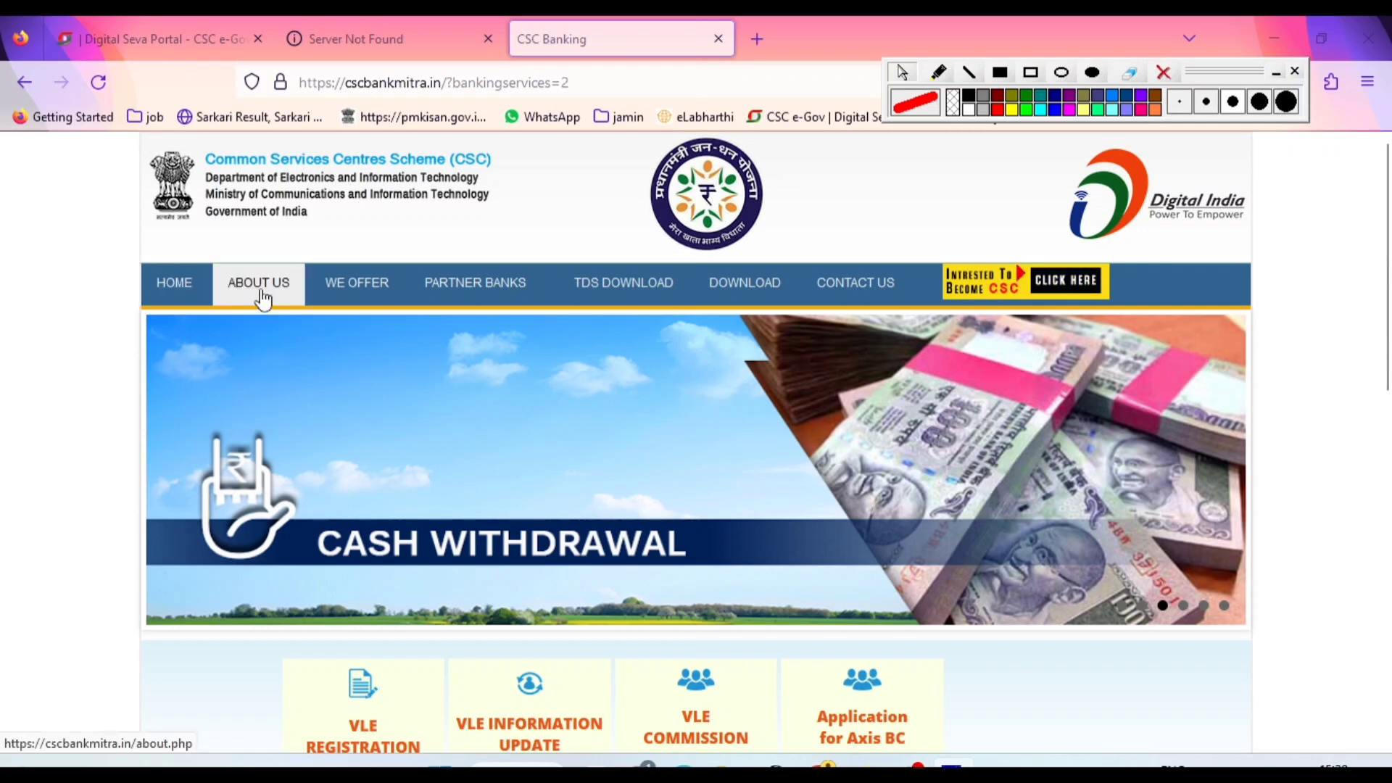
Examine the options under WE OFFER, including Transactions Through Bank Accounts, and those under PARTNER BANKS and TDS DOWNLOAD
mouse_move(358, 293)
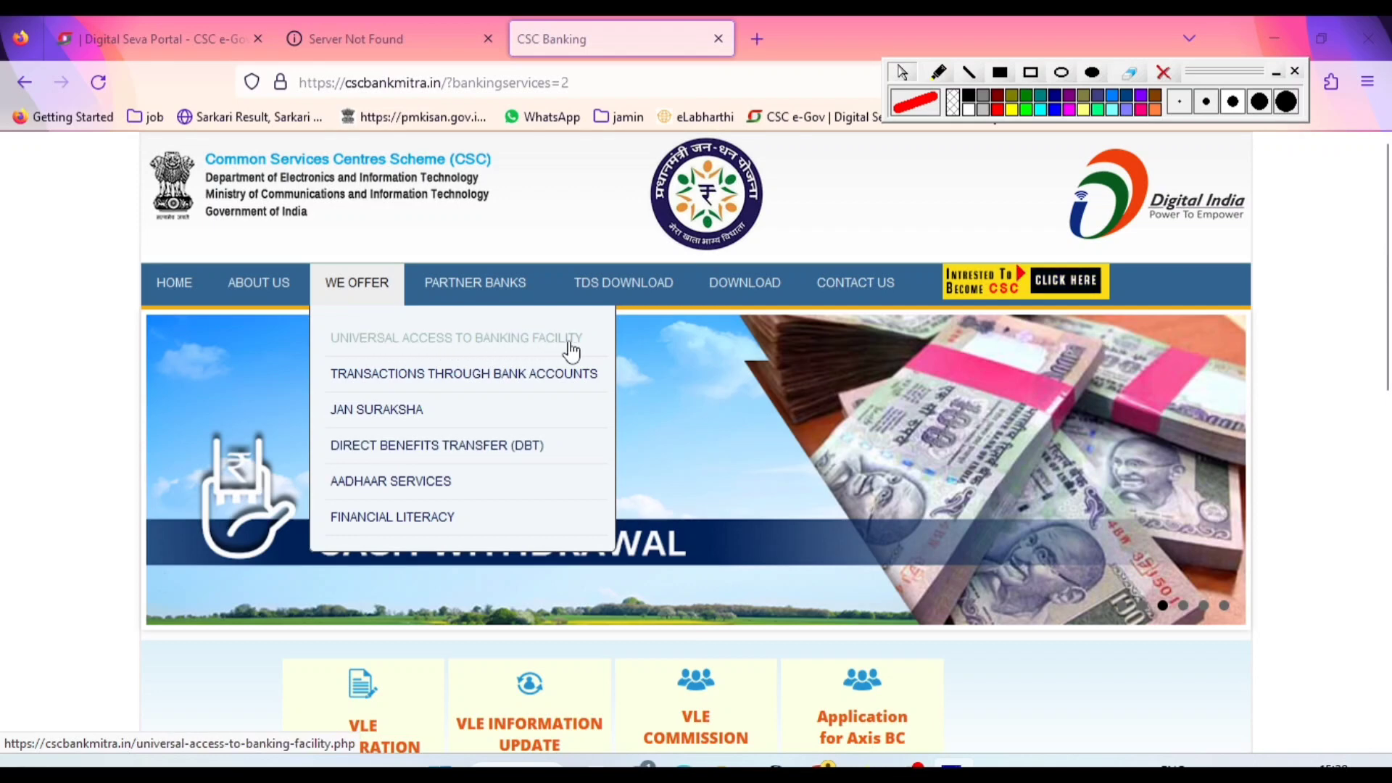
mouse_move(408, 384)
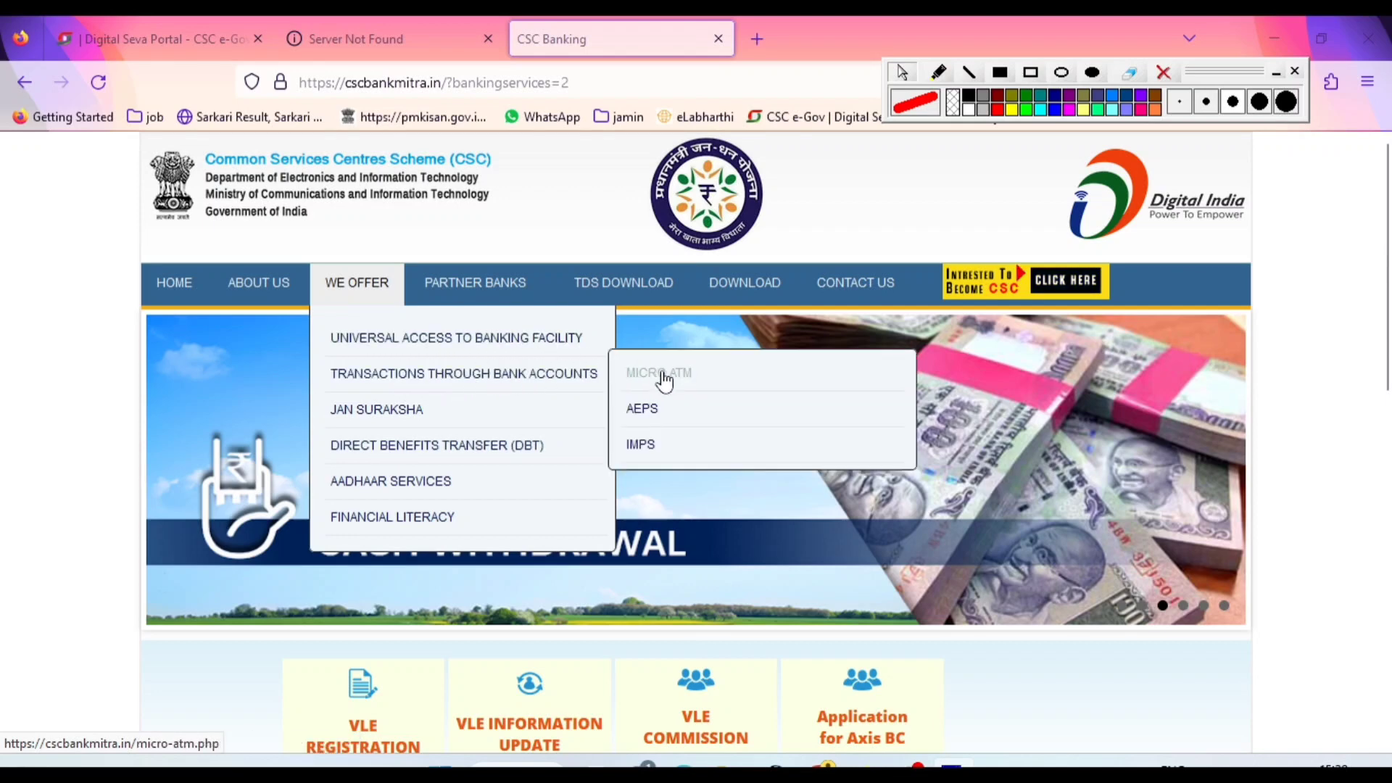
mouse_move(469, 421)
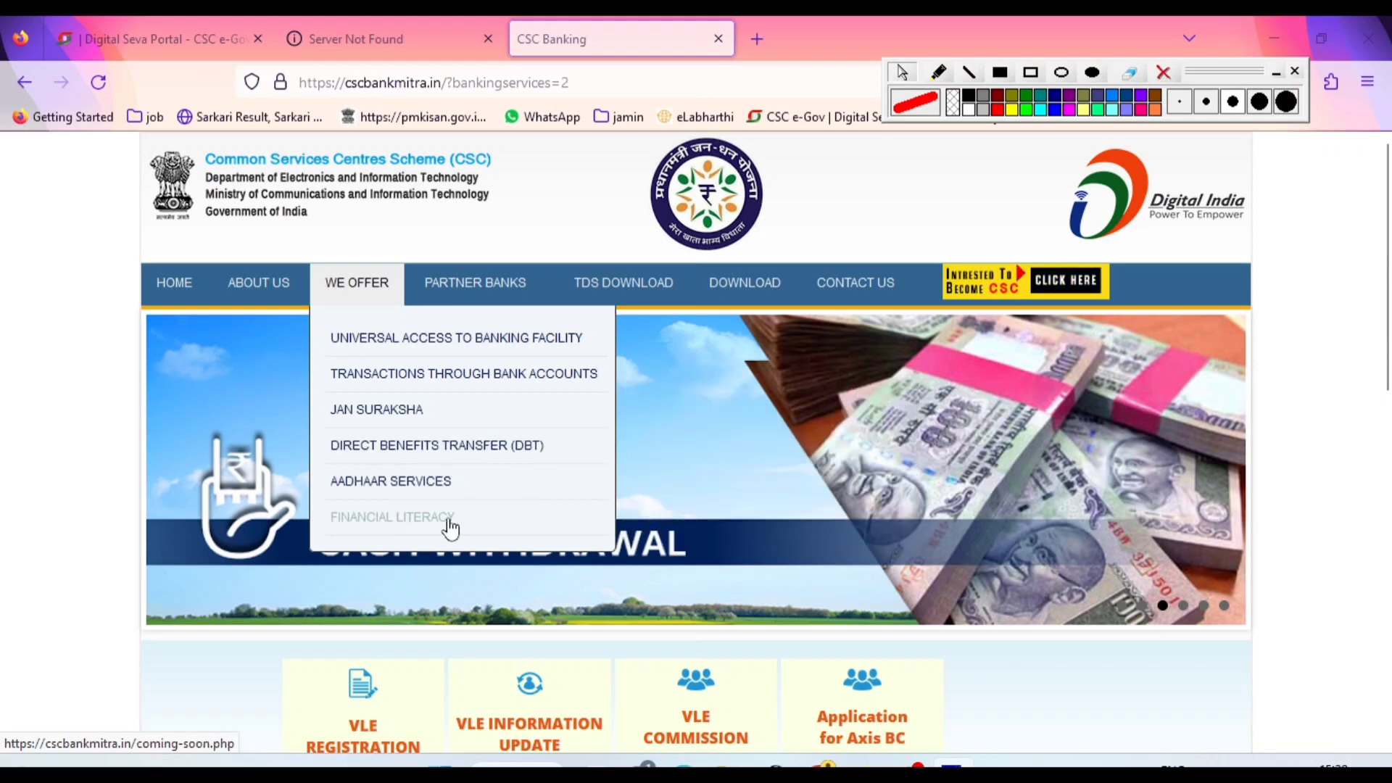
mouse_move(474, 291)
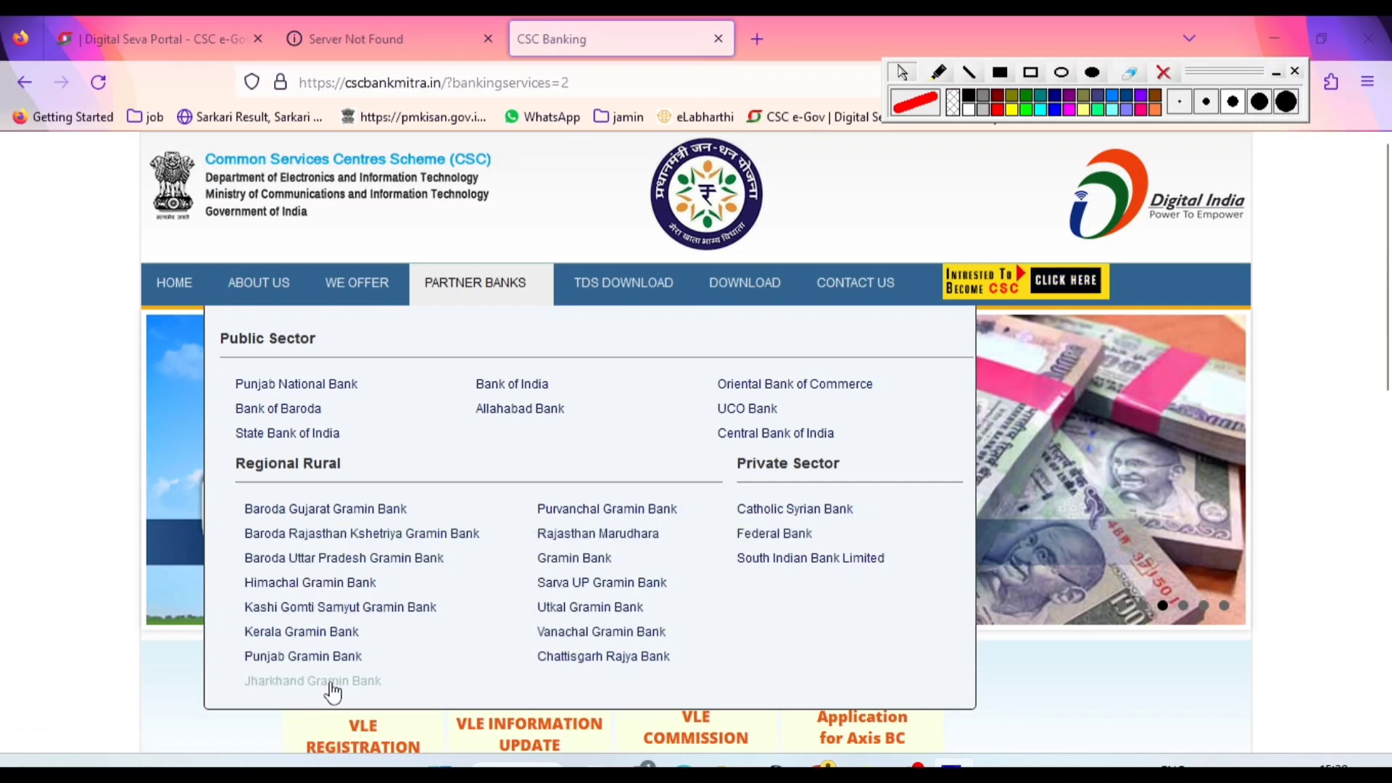
mouse_move(647, 306)
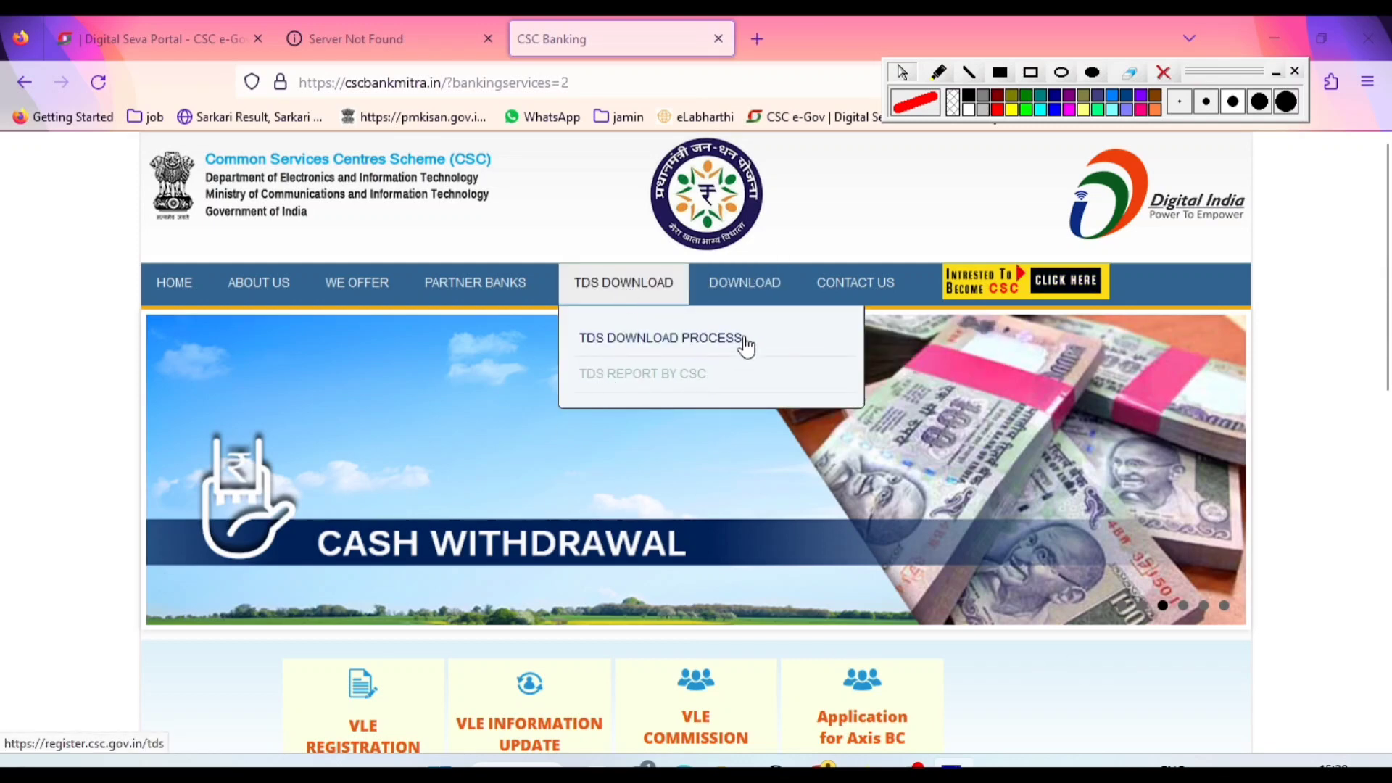
Examine the CONTACT US options, then the VLE service tiles and FAQ's section further down the home page
mouse_move(841, 287)
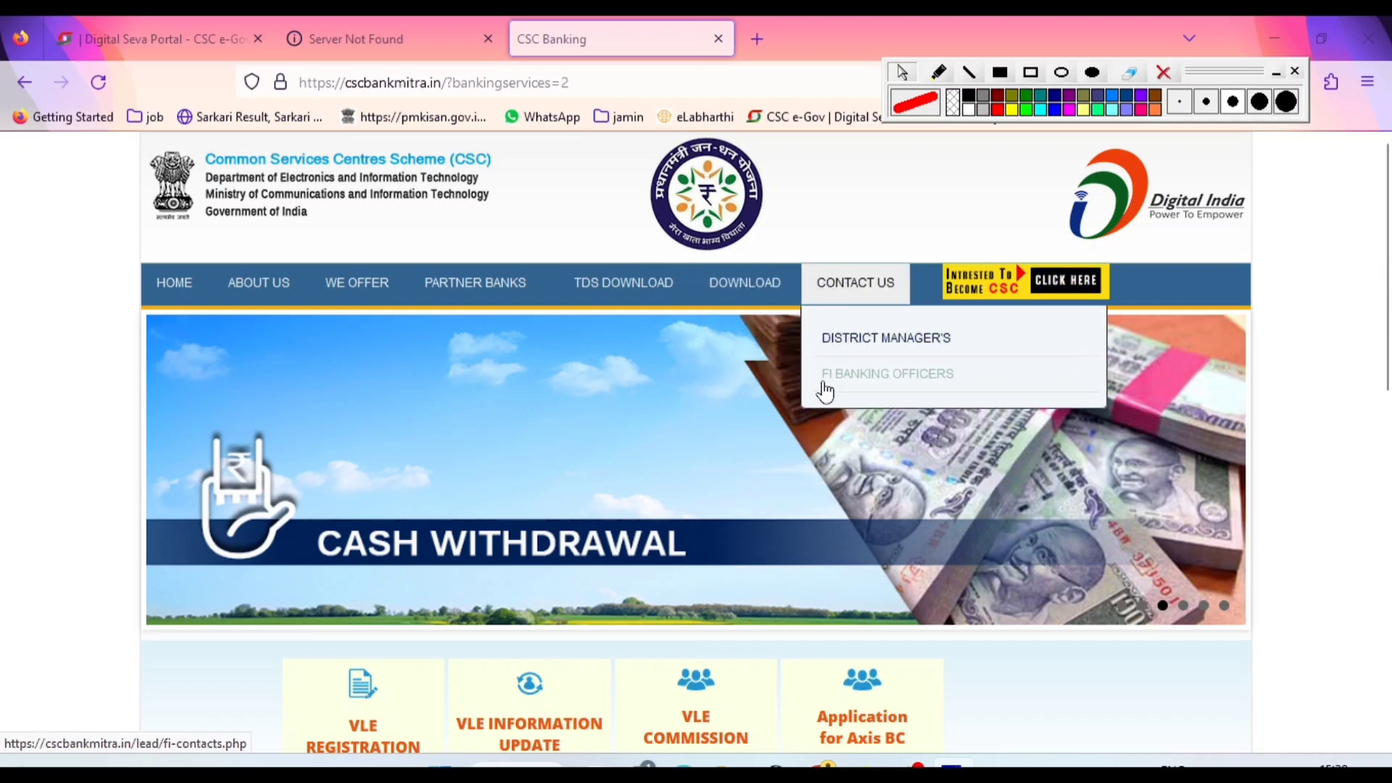
scroll(637, 441, down, 5)
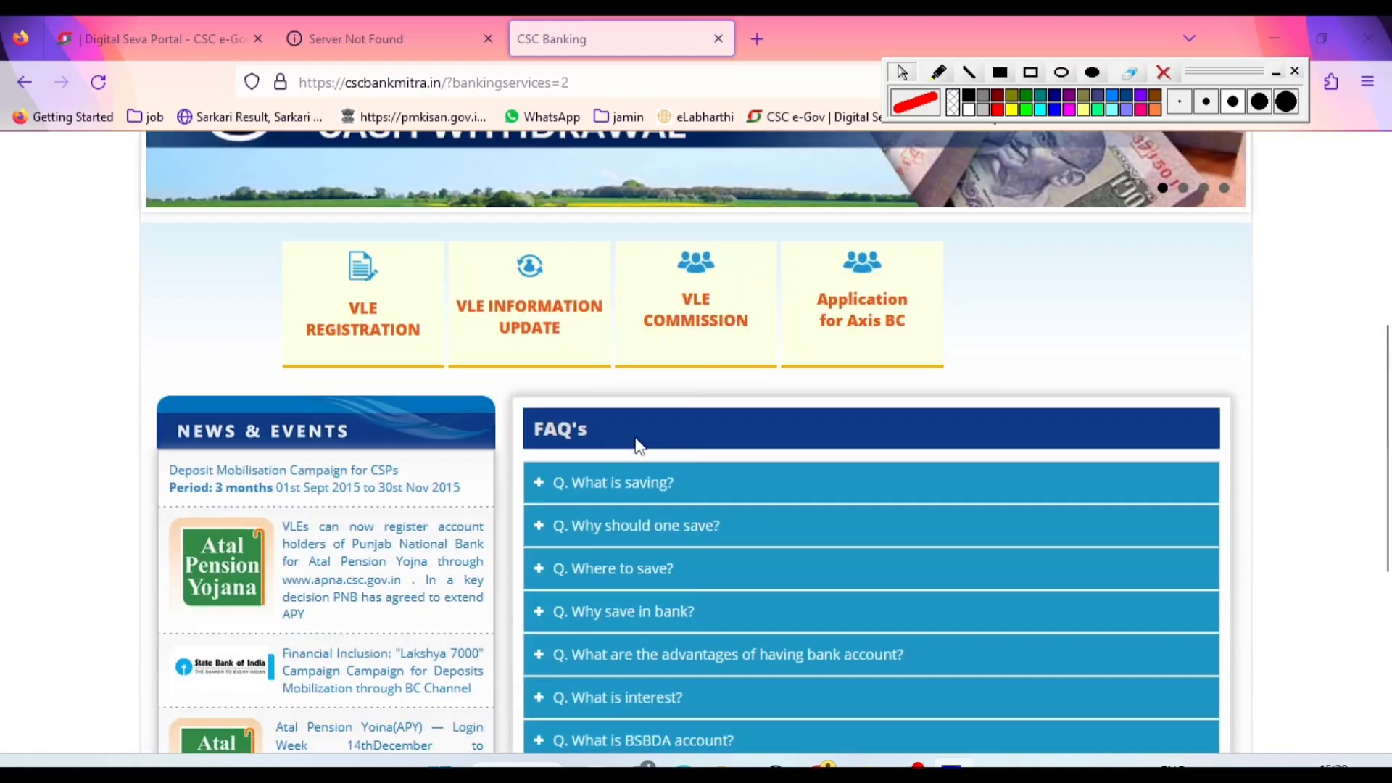
scroll(637, 442, up, 3)
scroll(636, 442, down, 3)
Outline the VLE REGISTRATION, VLE INFORMATION UPDATE and VLE COMMISSION tiles with red rectangles
click(1032, 75)
drag(285, 222, 448, 365)
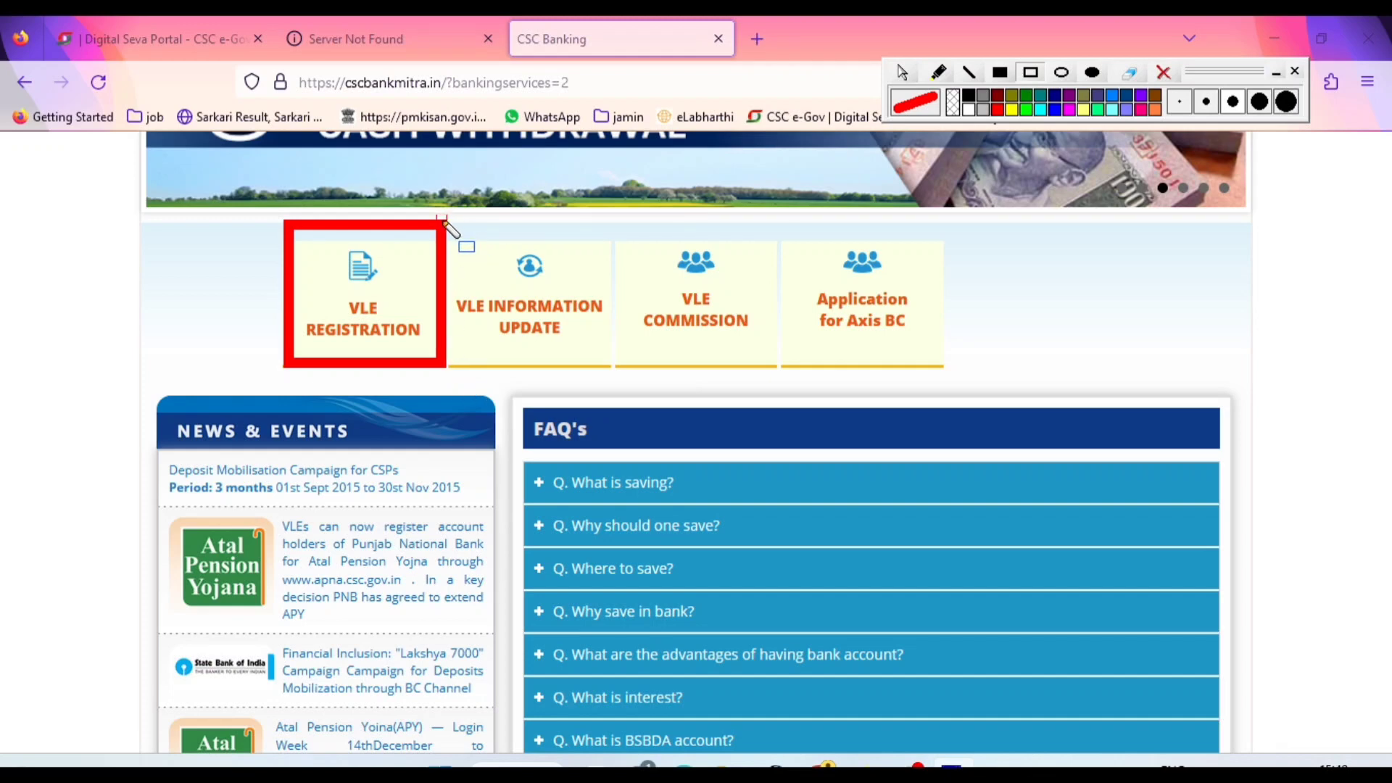
drag(444, 221, 617, 365)
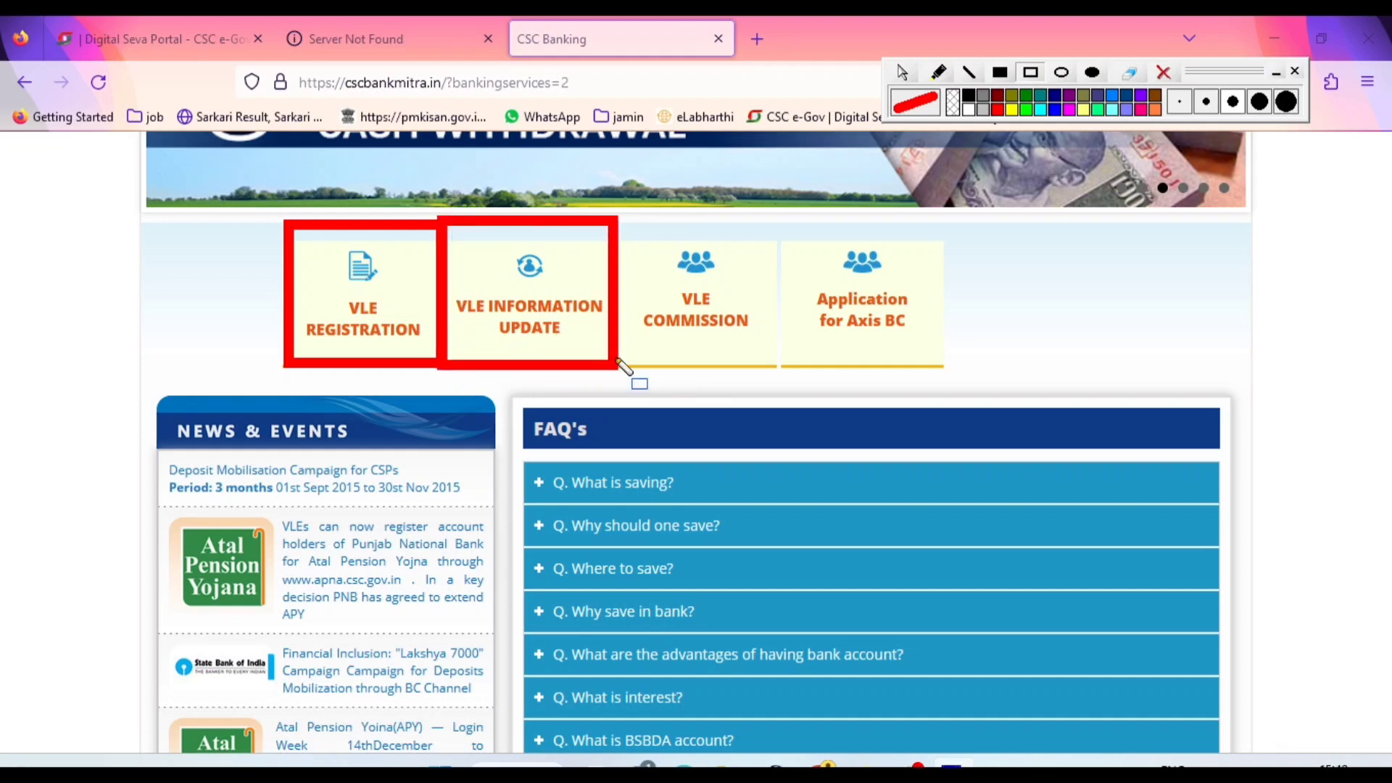
drag(611, 210, 778, 378)
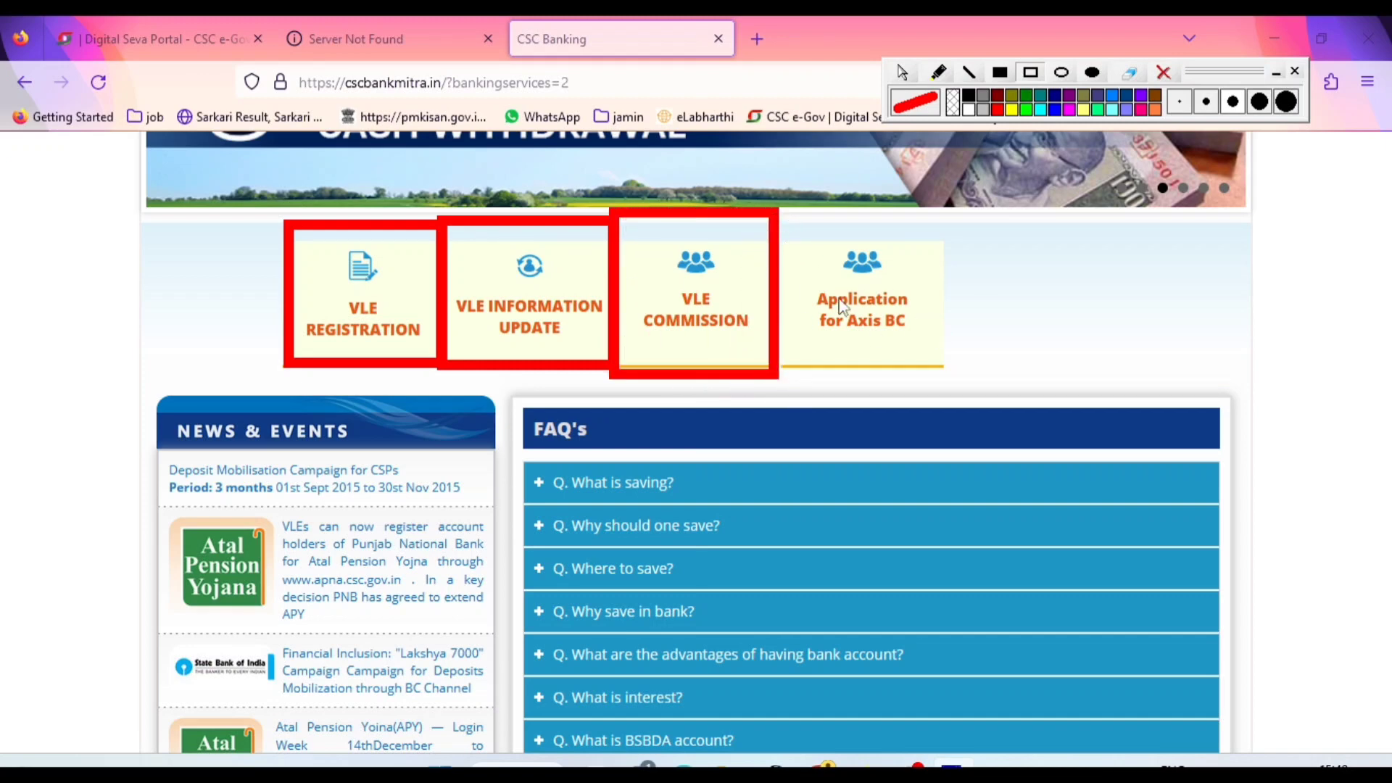
Add a red freehand tick to each of the three outlined VLE tiles, and erase all annotations
click(904, 72)
click(936, 74)
mouse_move(310, 374)
mouse_down()
mouse_move(331, 384)
mouse_move(370, 355)
mouse_up()
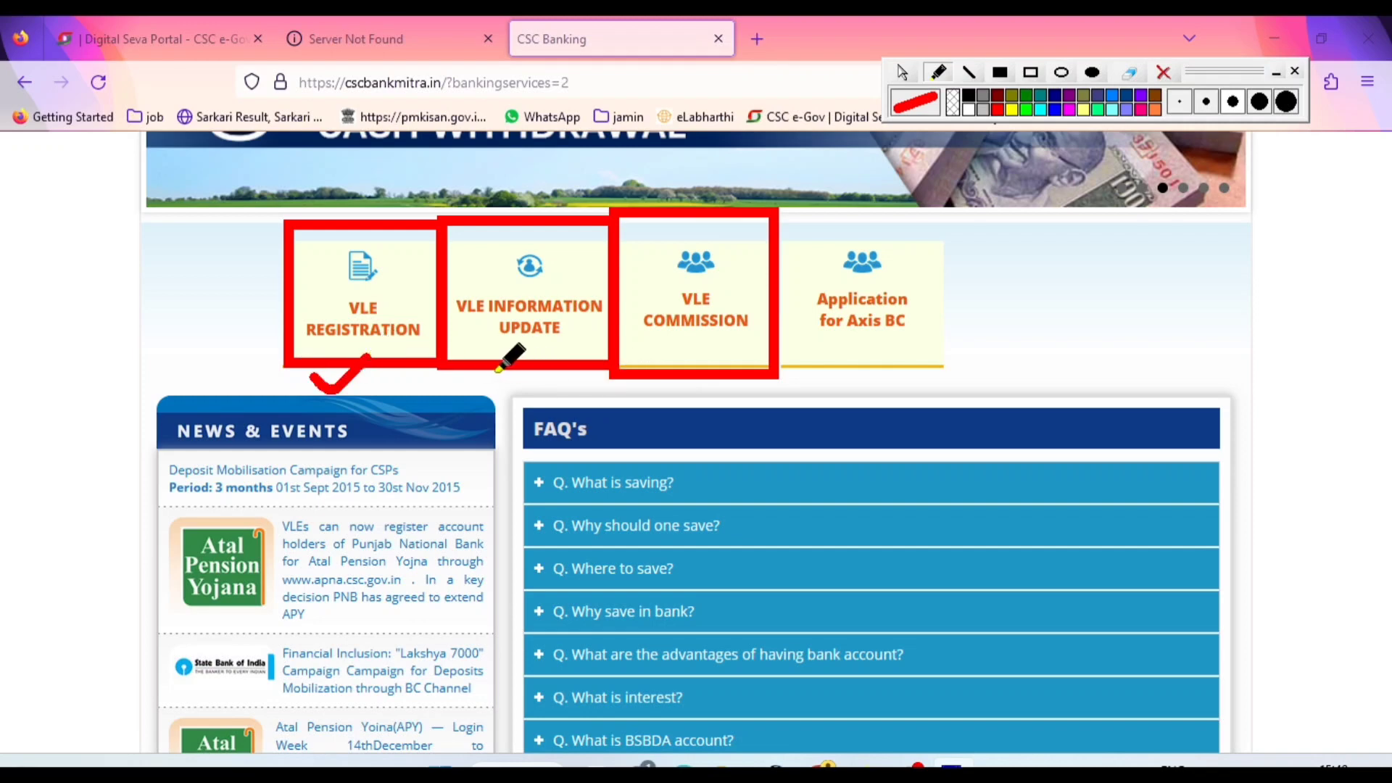
drag(496, 372, 560, 355)
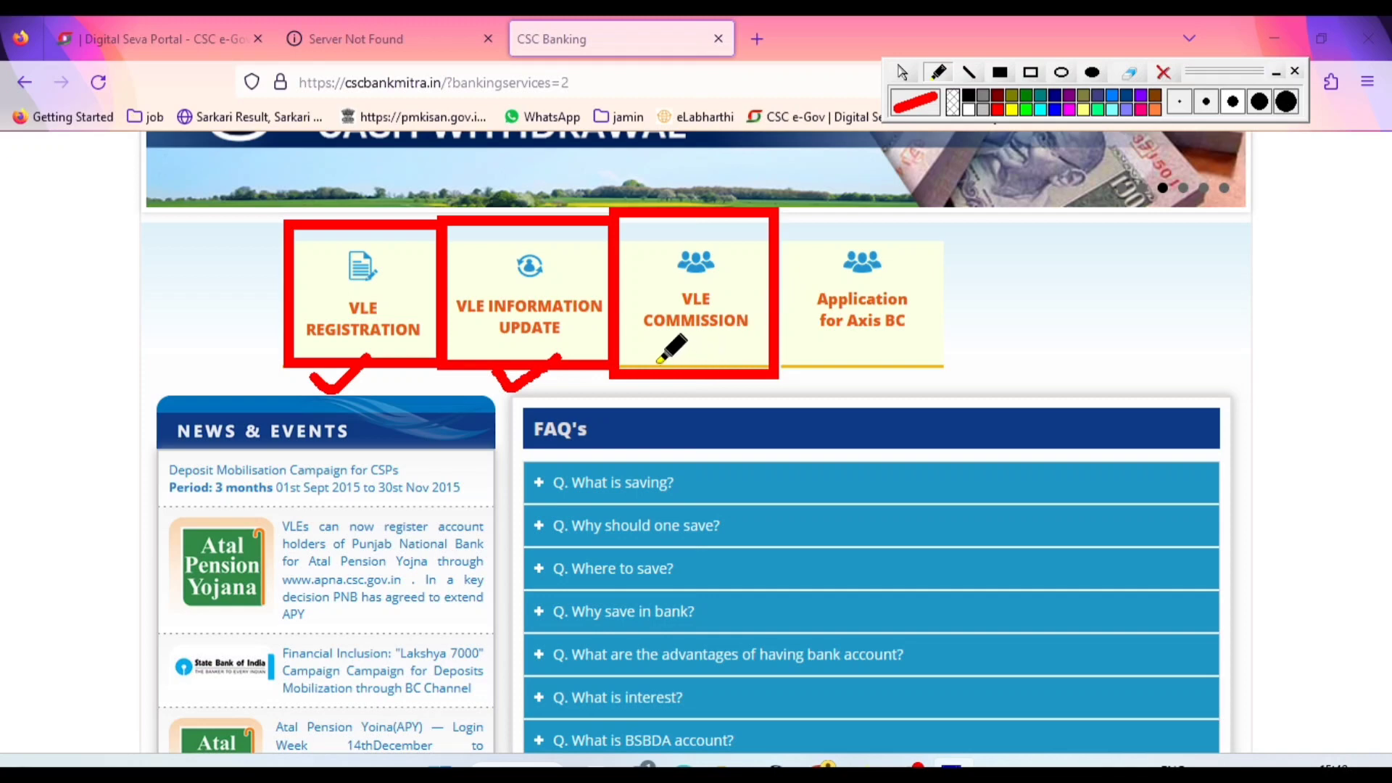
drag(658, 361, 731, 342)
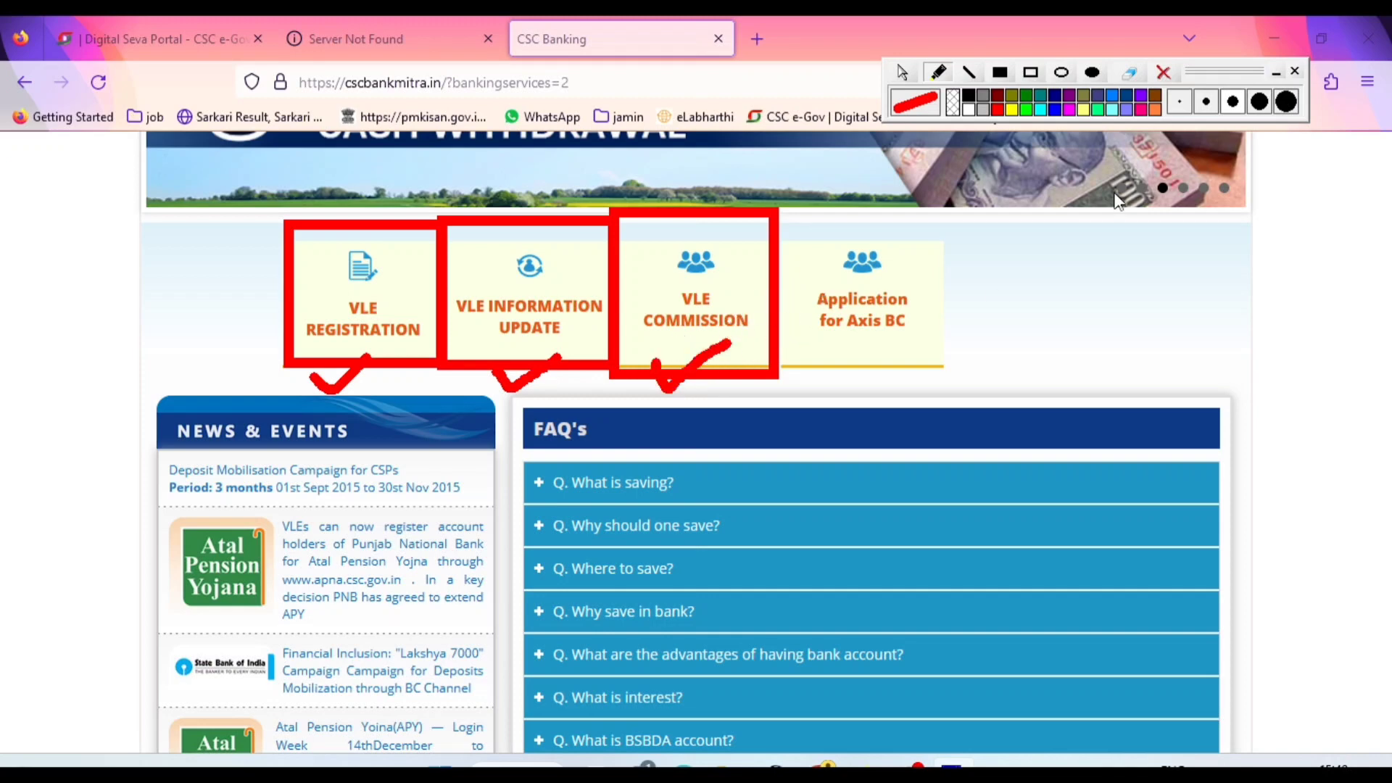
click(1165, 74)
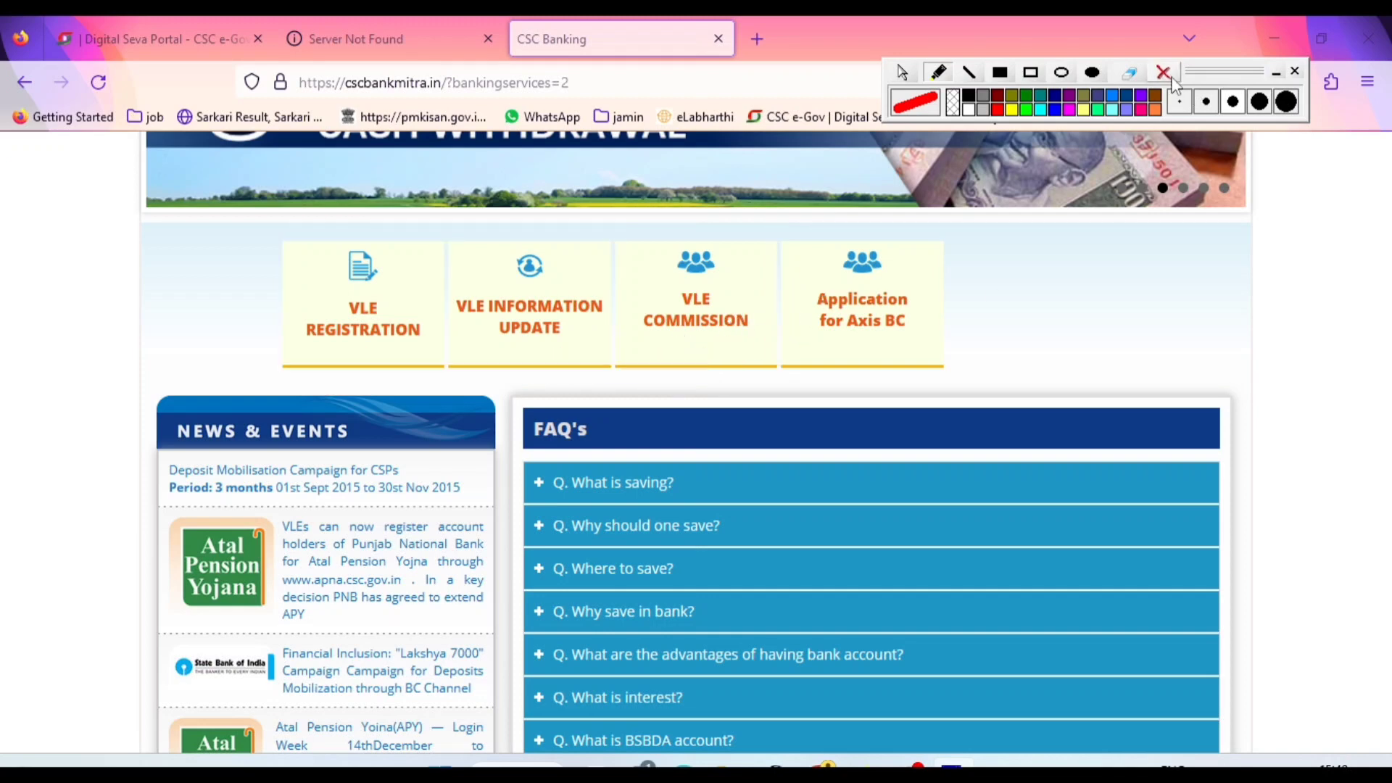
Outline the Application for Axis BC tile with a red rectangle and open its application page
click(1031, 72)
drag(773, 224, 992, 378)
click(904, 75)
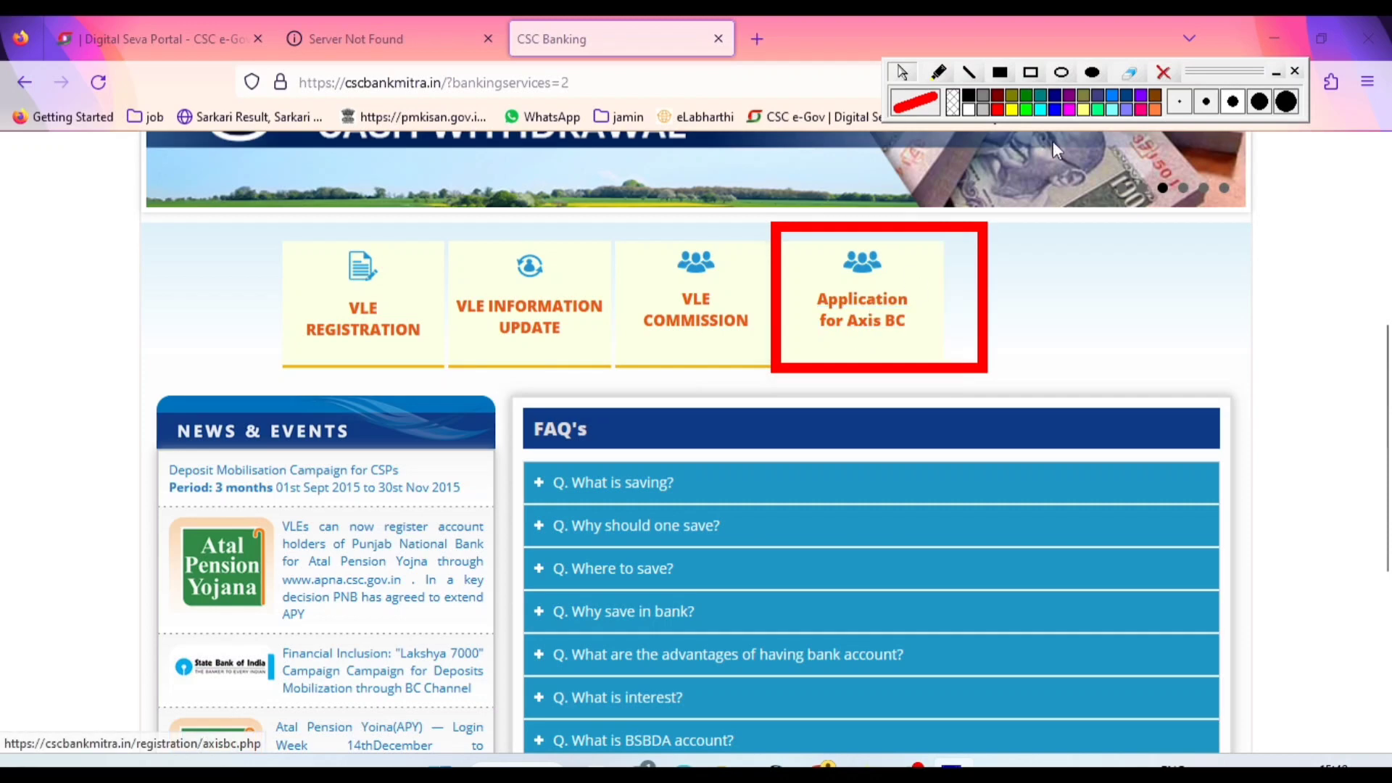
click(861, 326)
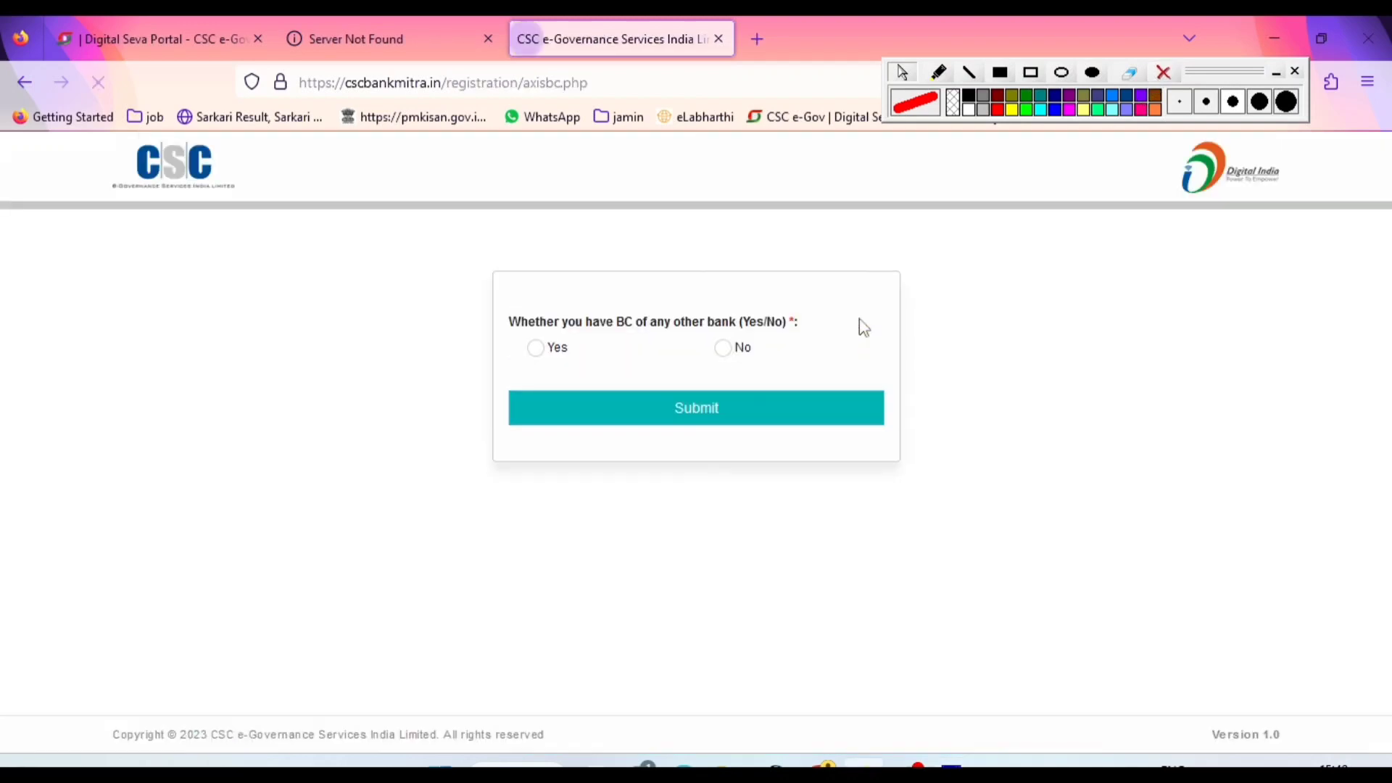
Submit No for having BC of any other bank, and close the Axis Bank BC Registration dialog without entering a CSC ID
drag(512, 321, 790, 332)
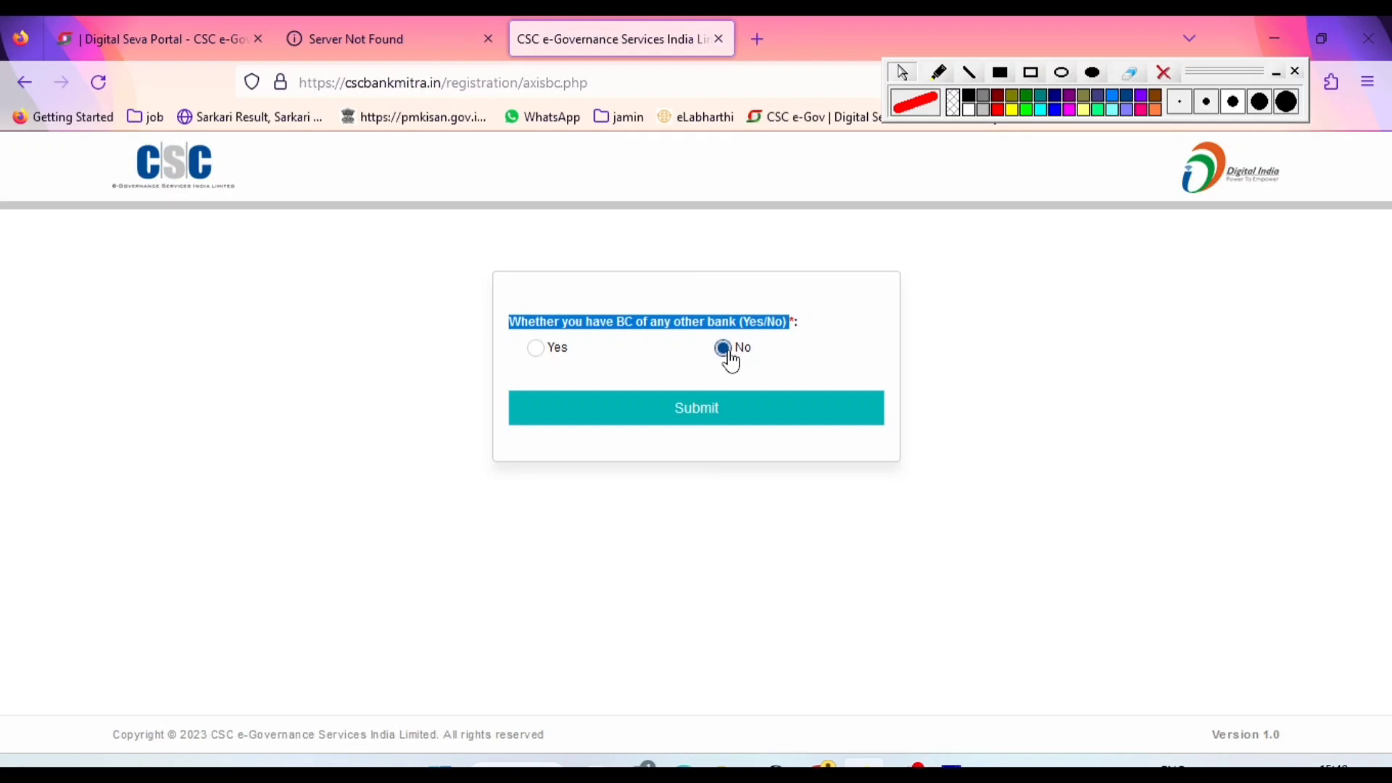
click(700, 407)
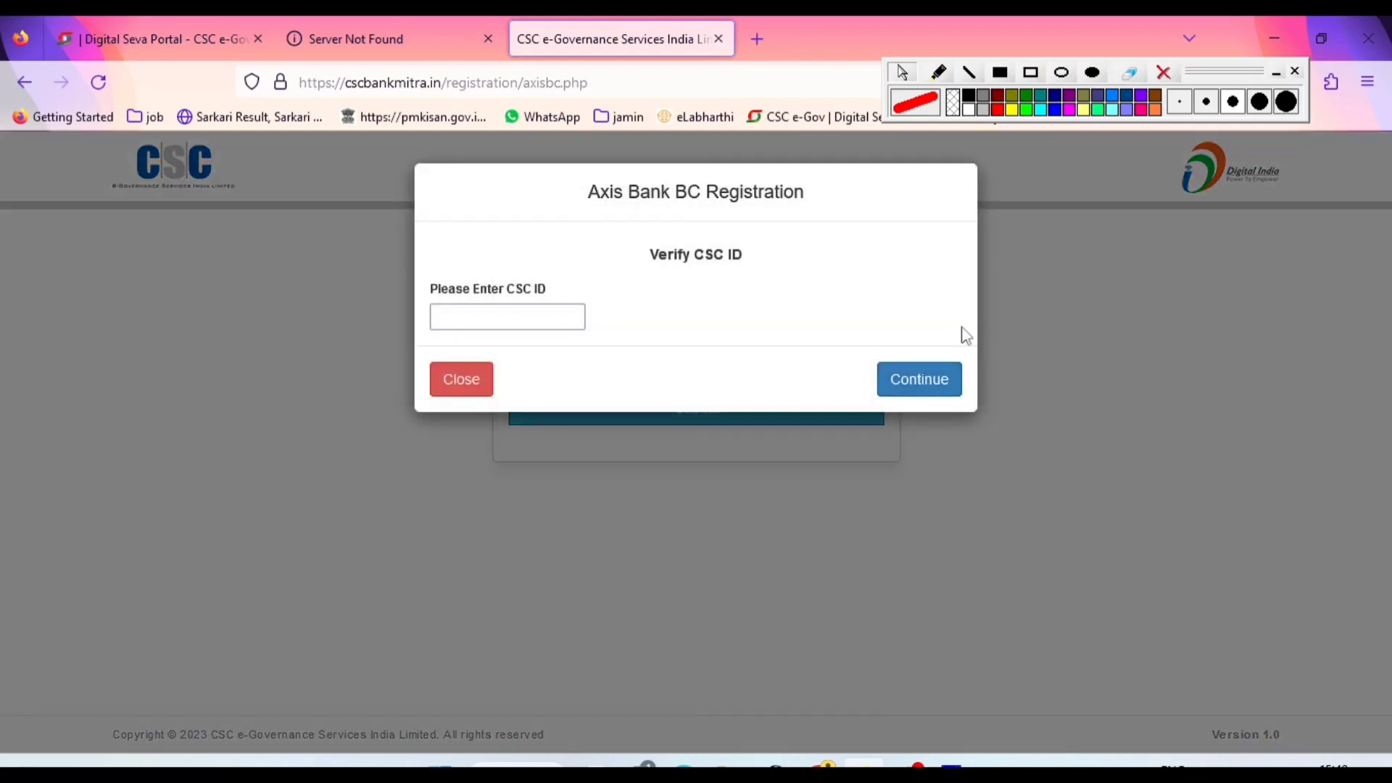
click(507, 323)
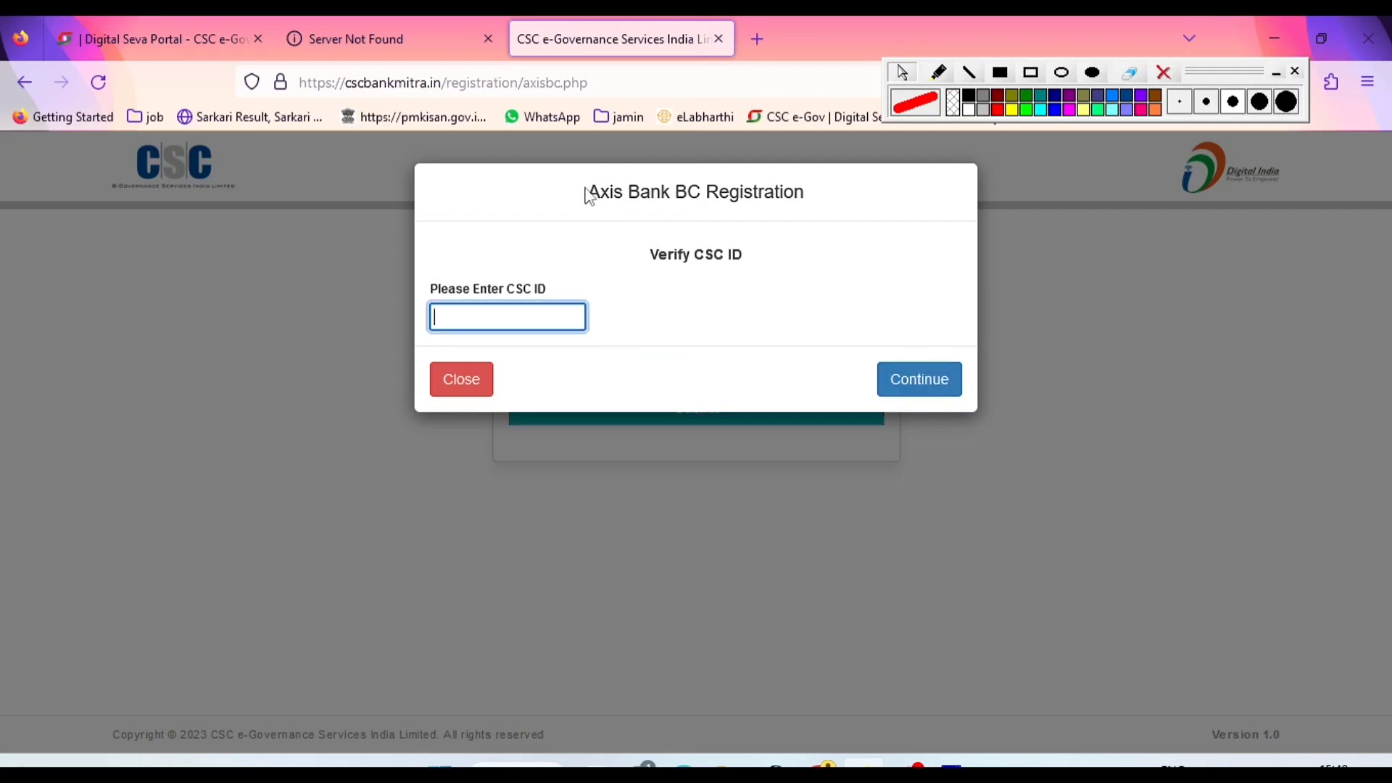
drag(589, 195, 805, 186)
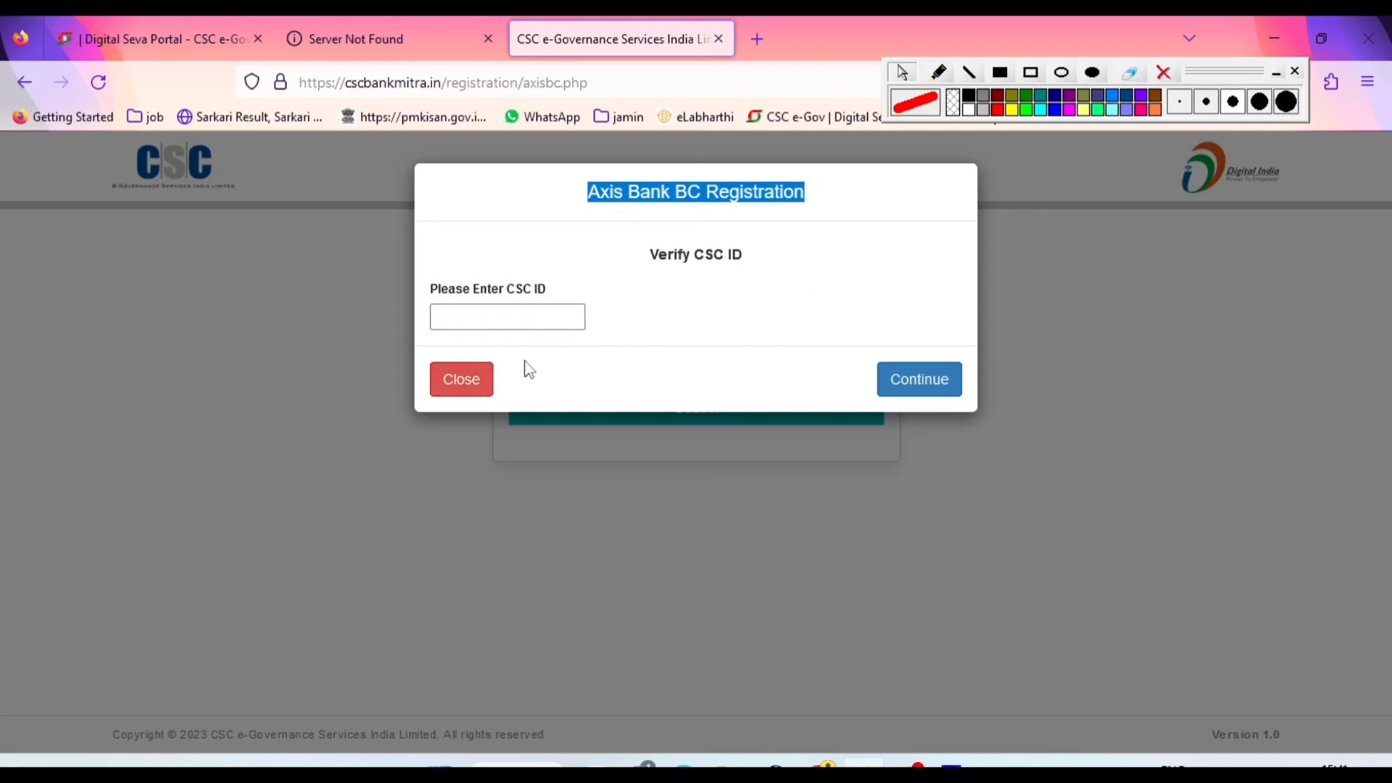
click(466, 390)
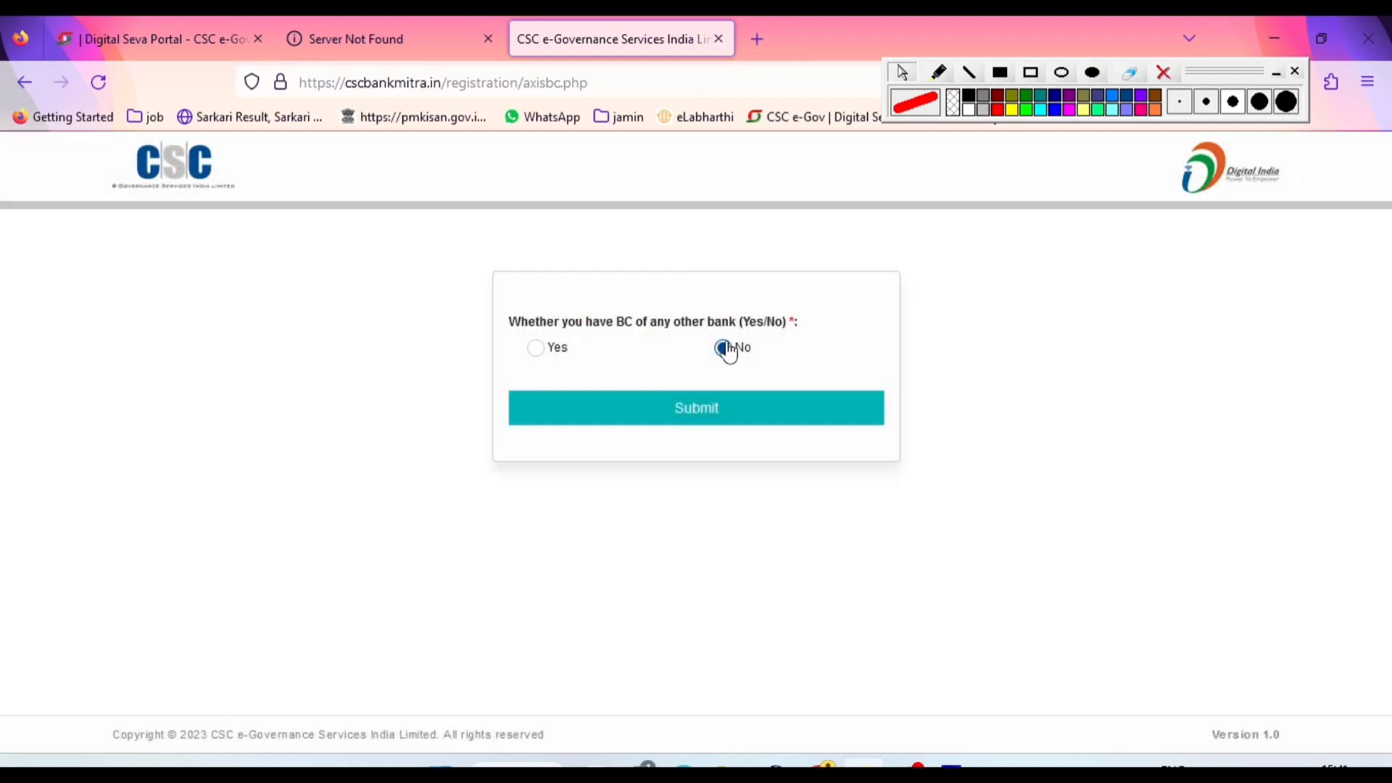
Return to the CSC Banking home page, dismissing the mobile number dialog, and open VLE REGISTRATION
click(24, 83)
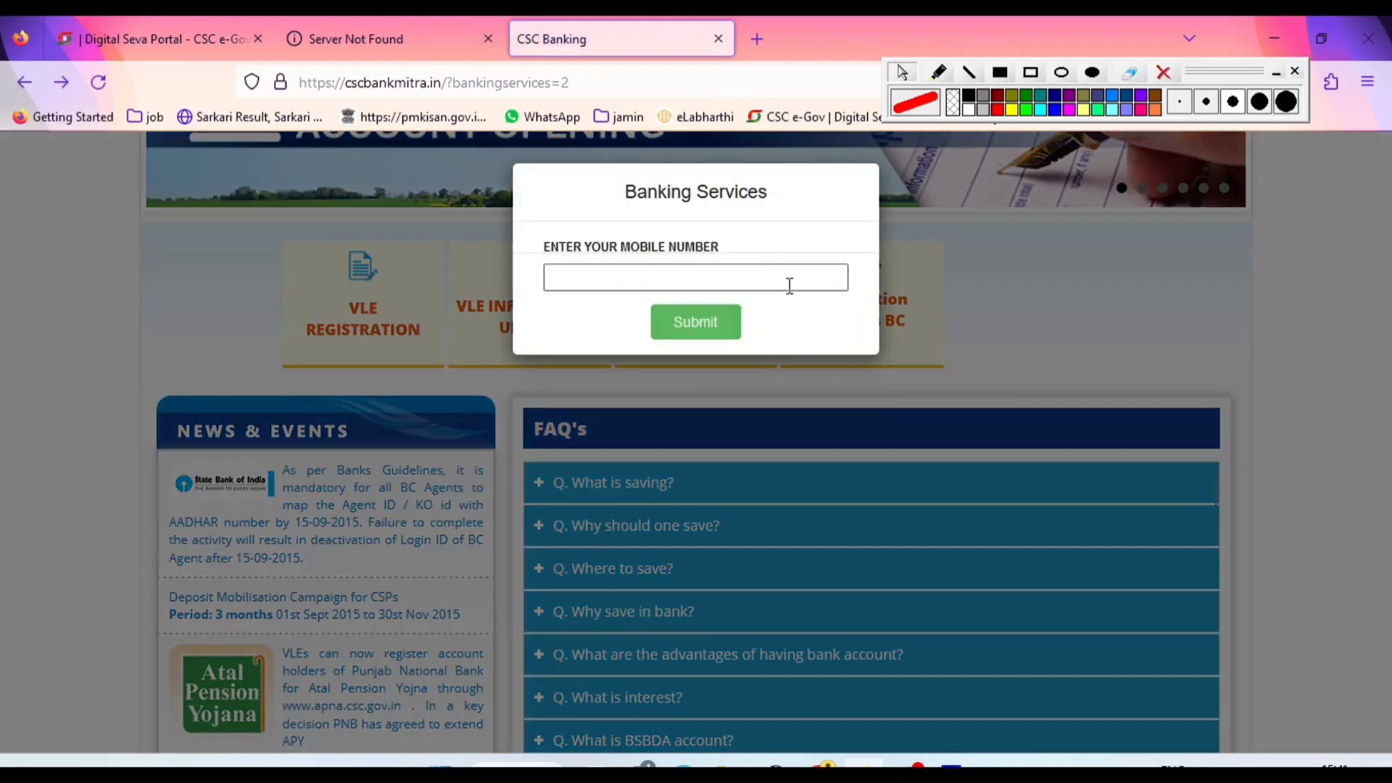
click(952, 274)
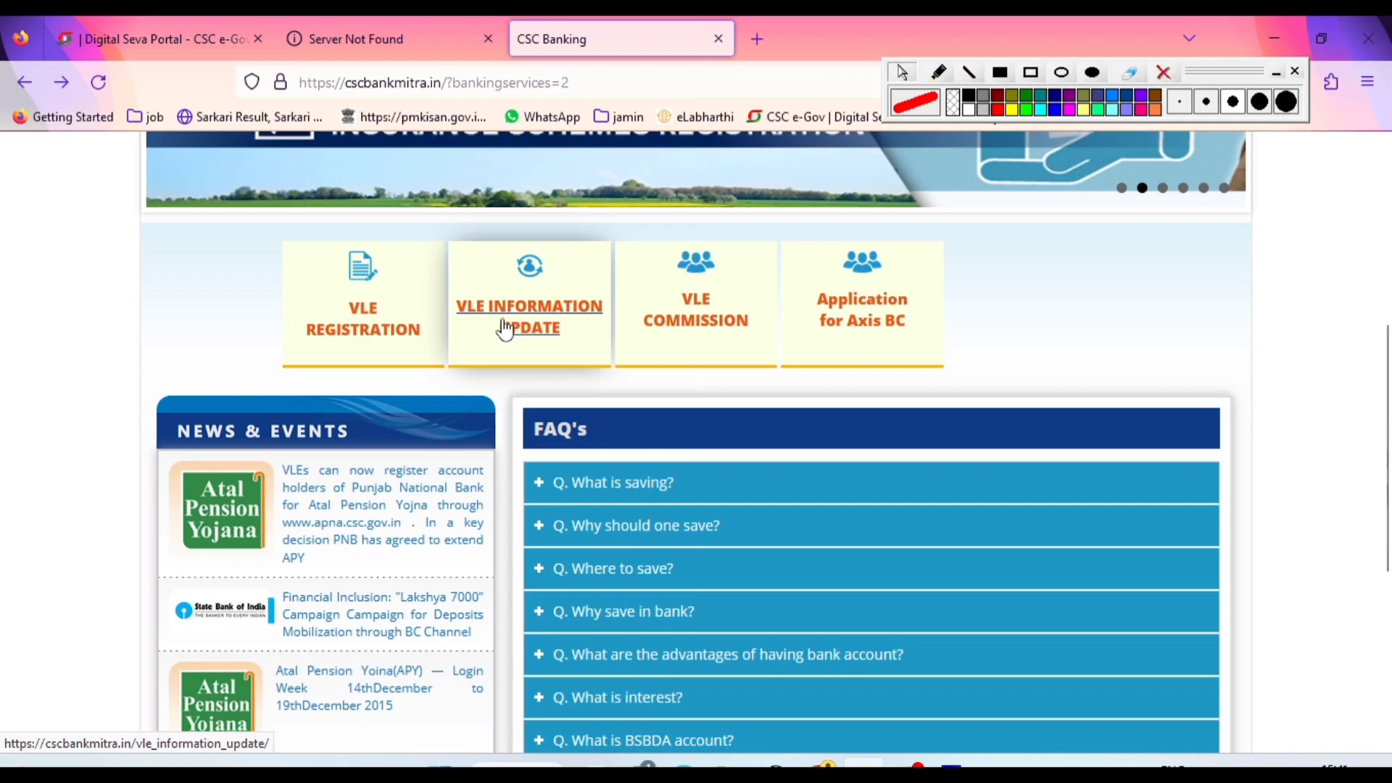
click(398, 325)
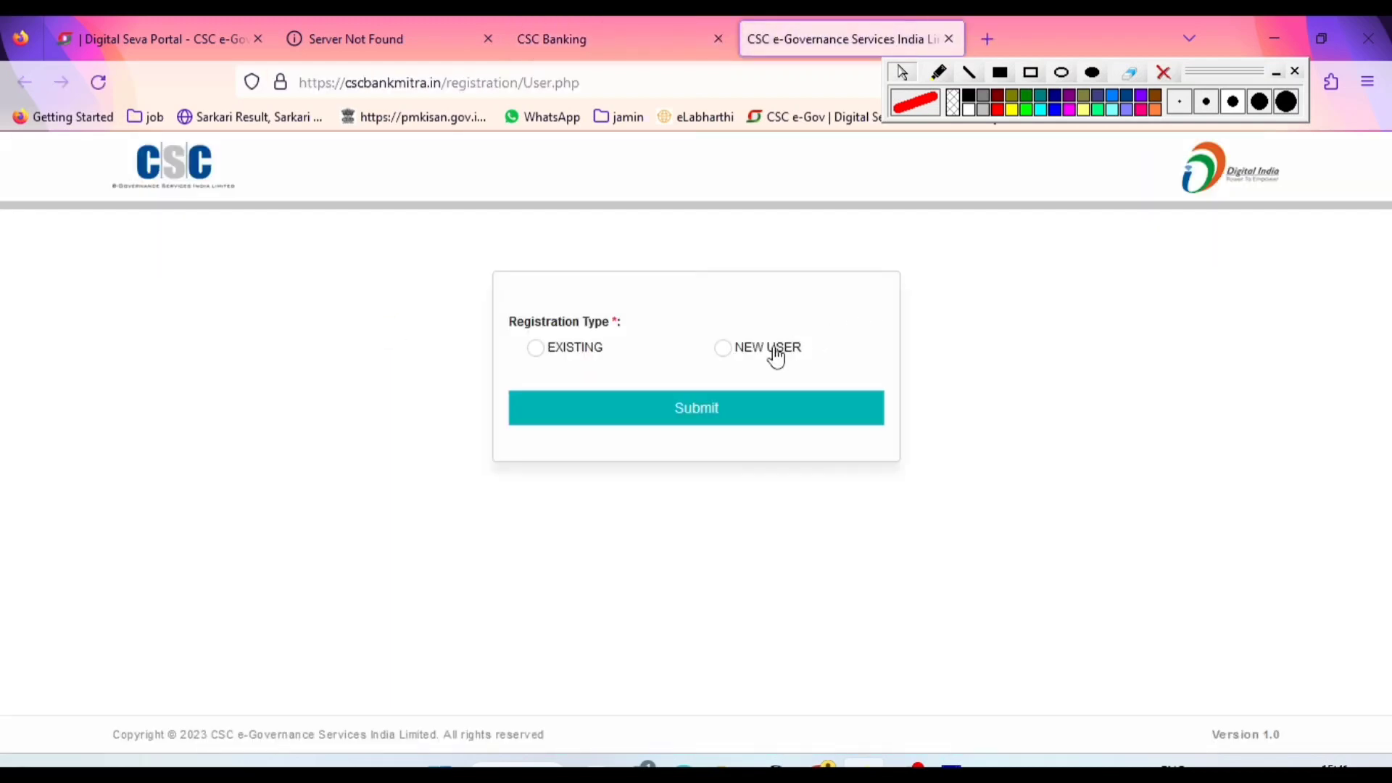
Outline the EXISTING and NEW USER registration types with red rectangles and mark each with a red tick
click(1030, 73)
drag(516, 342, 656, 378)
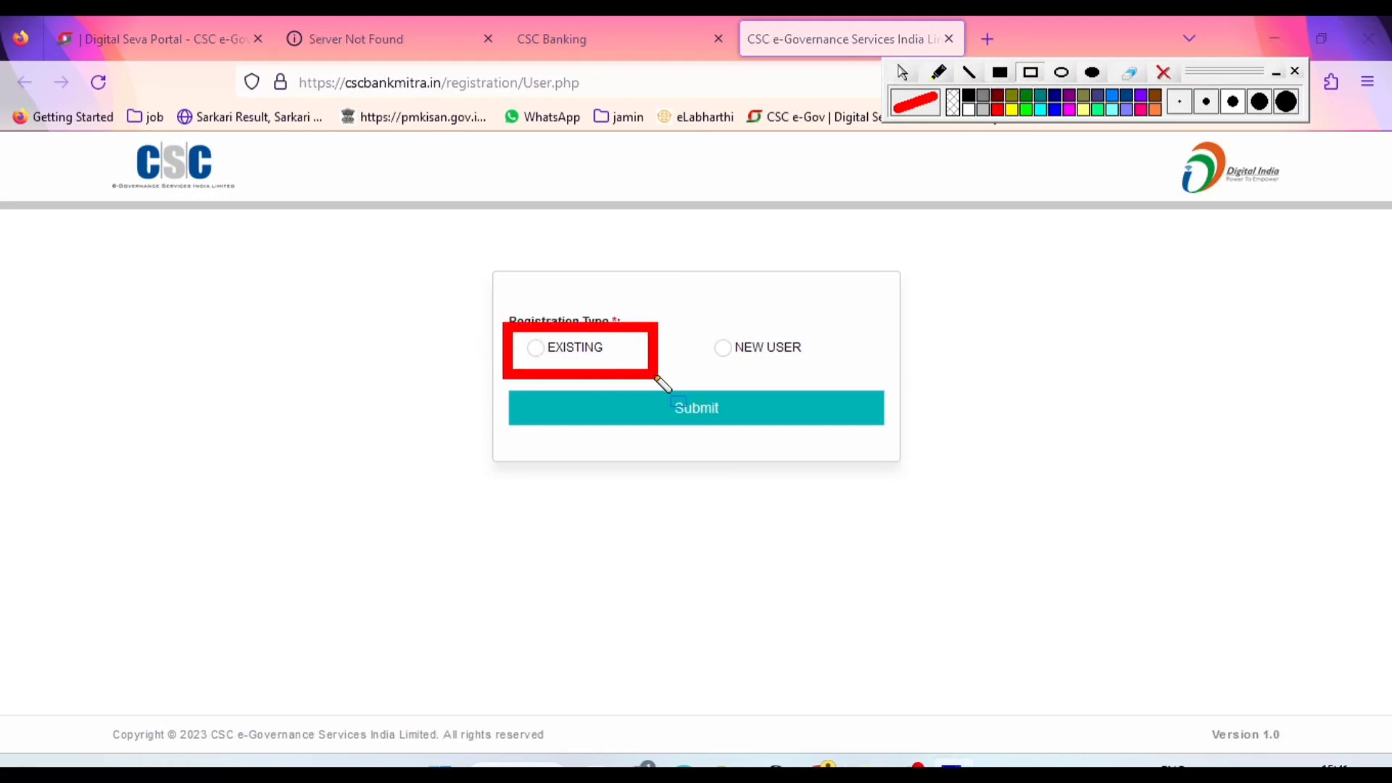
mouse_move(701, 311)
mouse_down()
mouse_move(708, 367)
mouse_move(829, 381)
mouse_up()
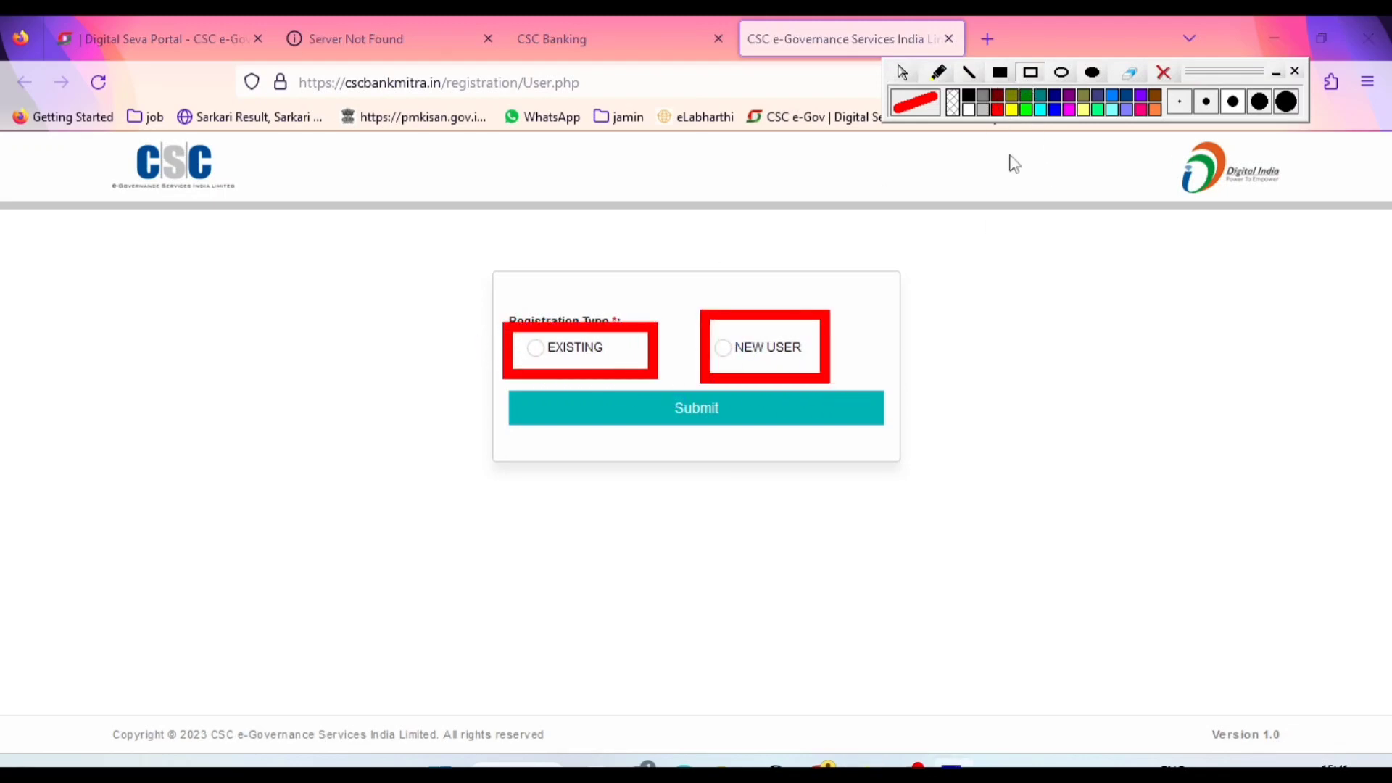
click(938, 72)
drag(486, 372, 516, 352)
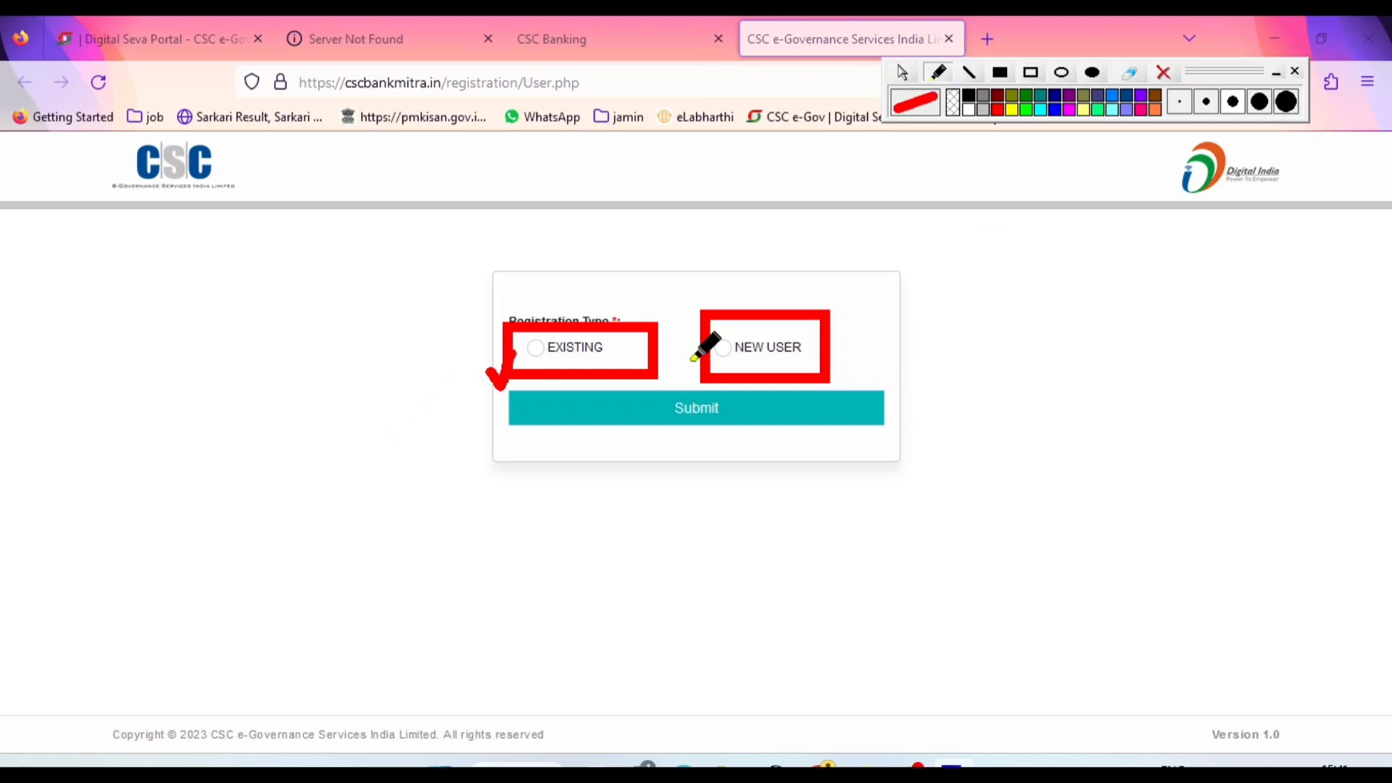
drag(783, 368, 819, 353)
Clear the on-screen annotations and submit NEW USER as the registration type
click(1163, 73)
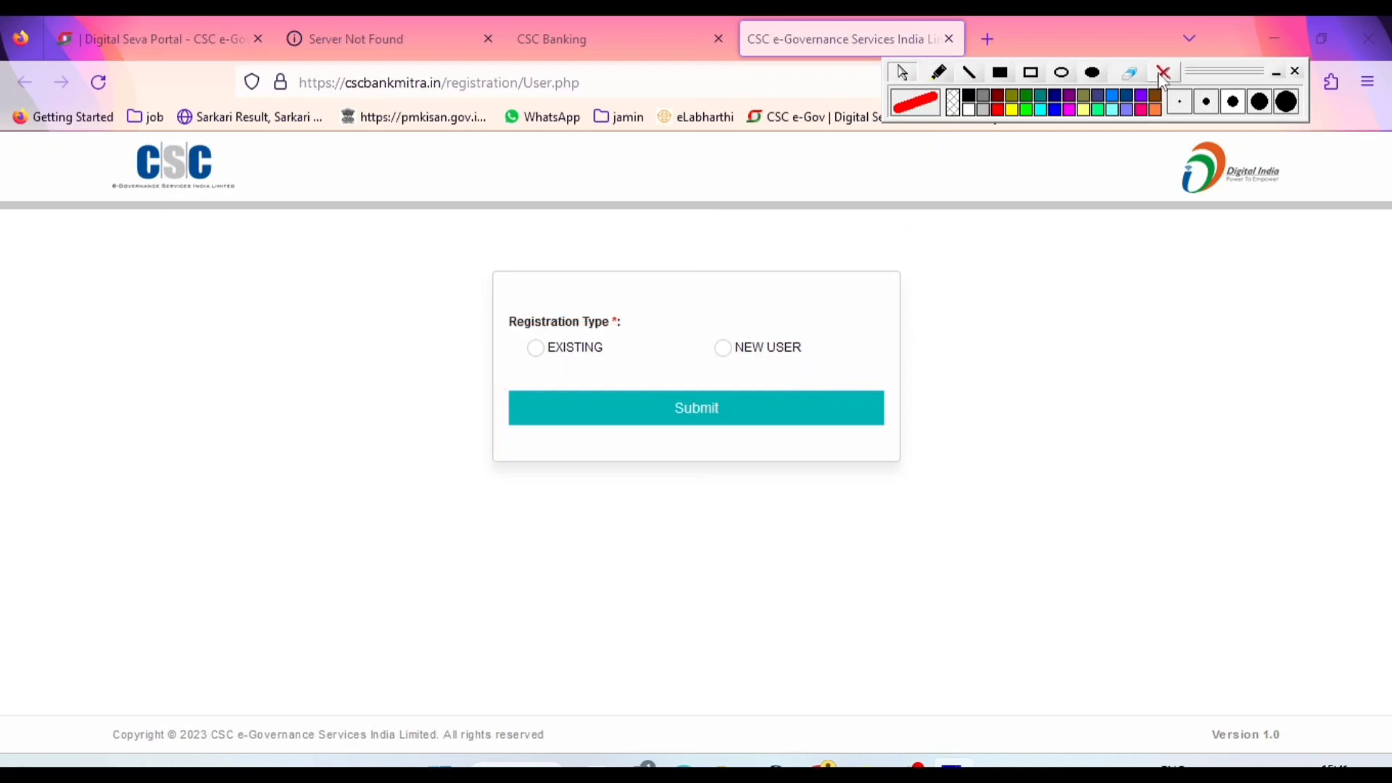
click(725, 348)
click(698, 407)
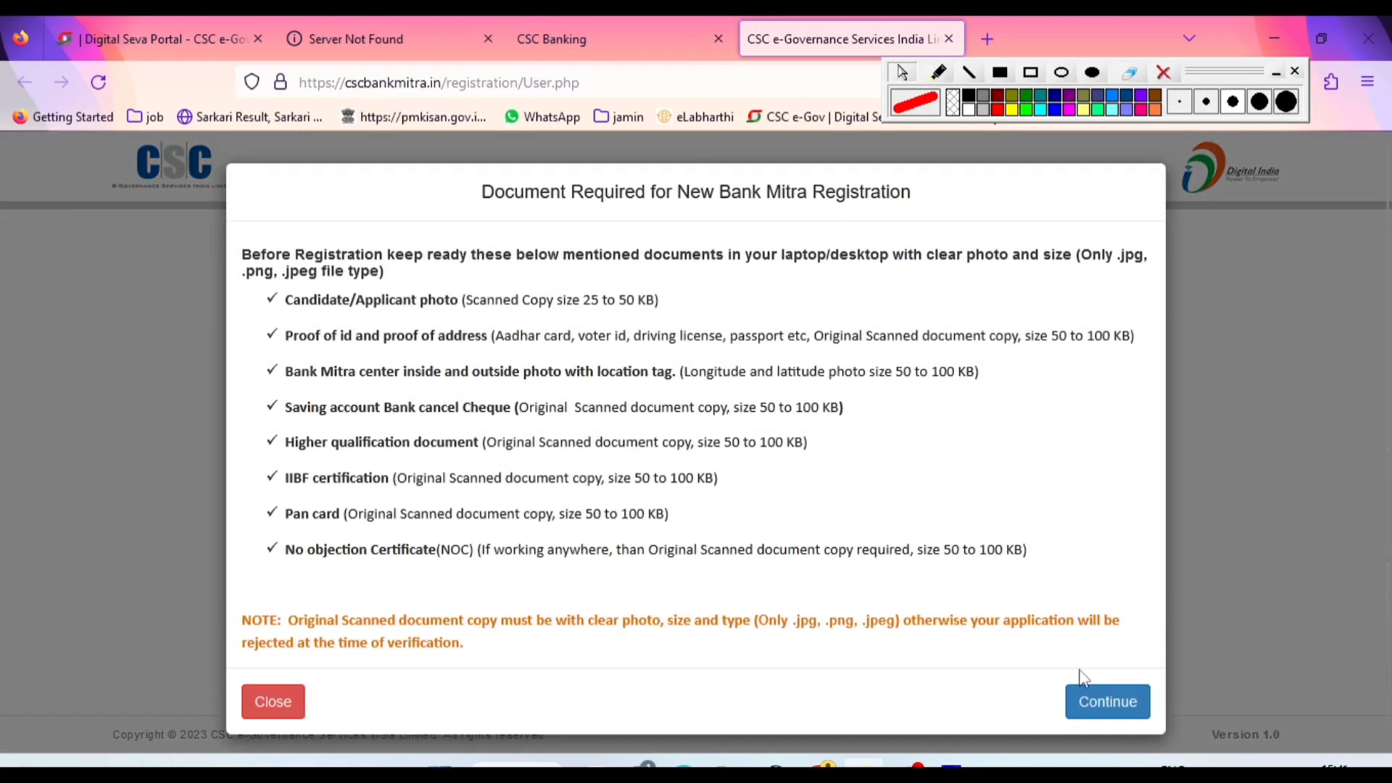
Underline each required document in red, from Candidate/Applicant photo to No objection Certificate, and erase the underlines
click(939, 74)
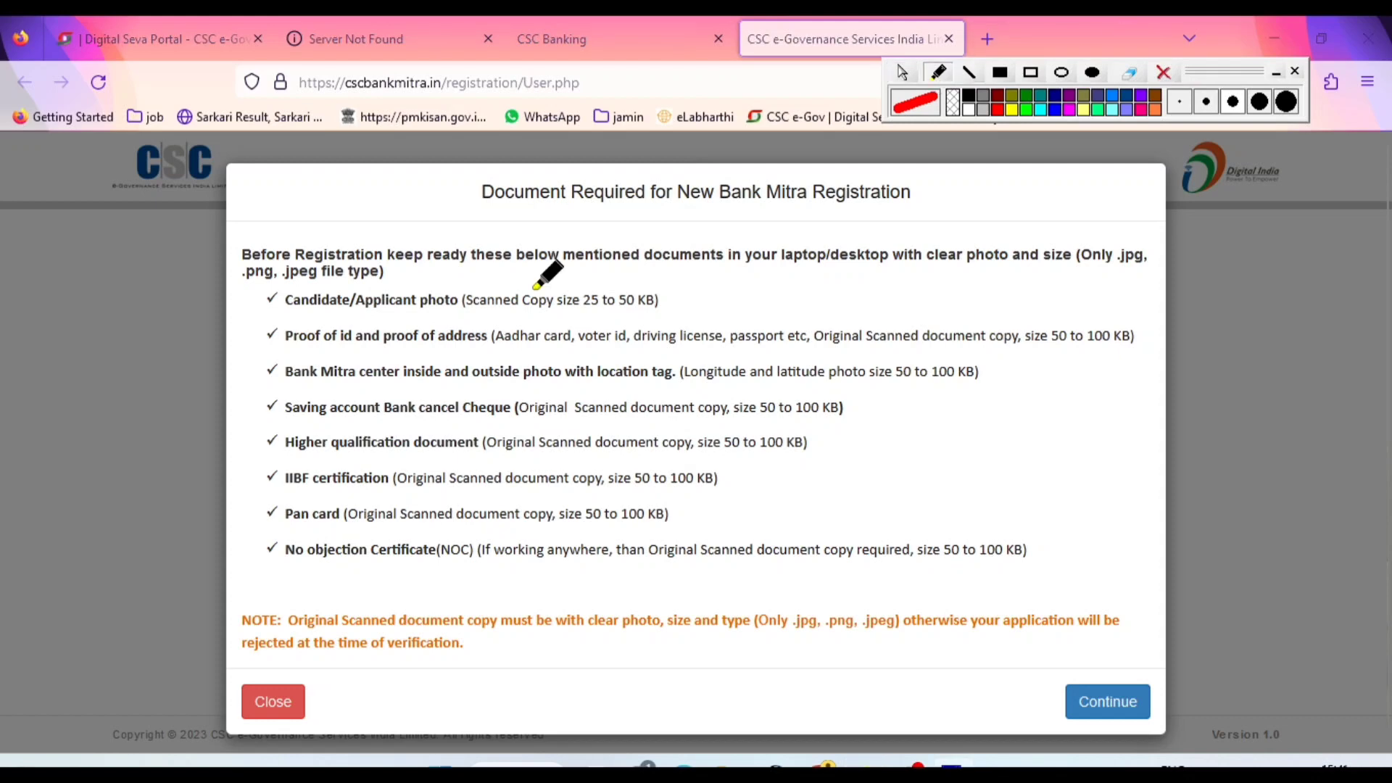
drag(281, 316, 410, 319)
drag(283, 355, 466, 355)
drag(292, 390, 462, 394)
drag(300, 429, 484, 430)
drag(296, 464, 471, 459)
drag(299, 498, 393, 497)
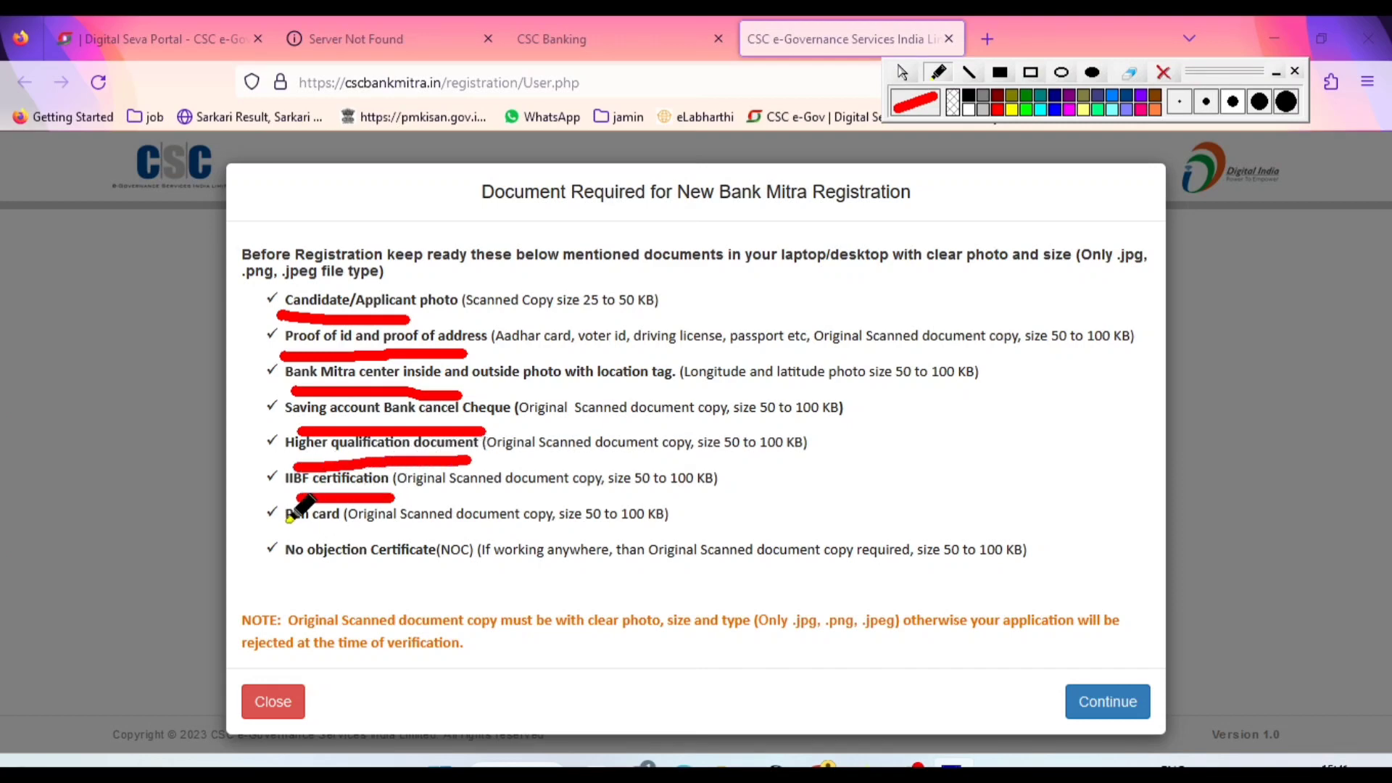
drag(271, 536, 371, 537)
drag(285, 565, 404, 565)
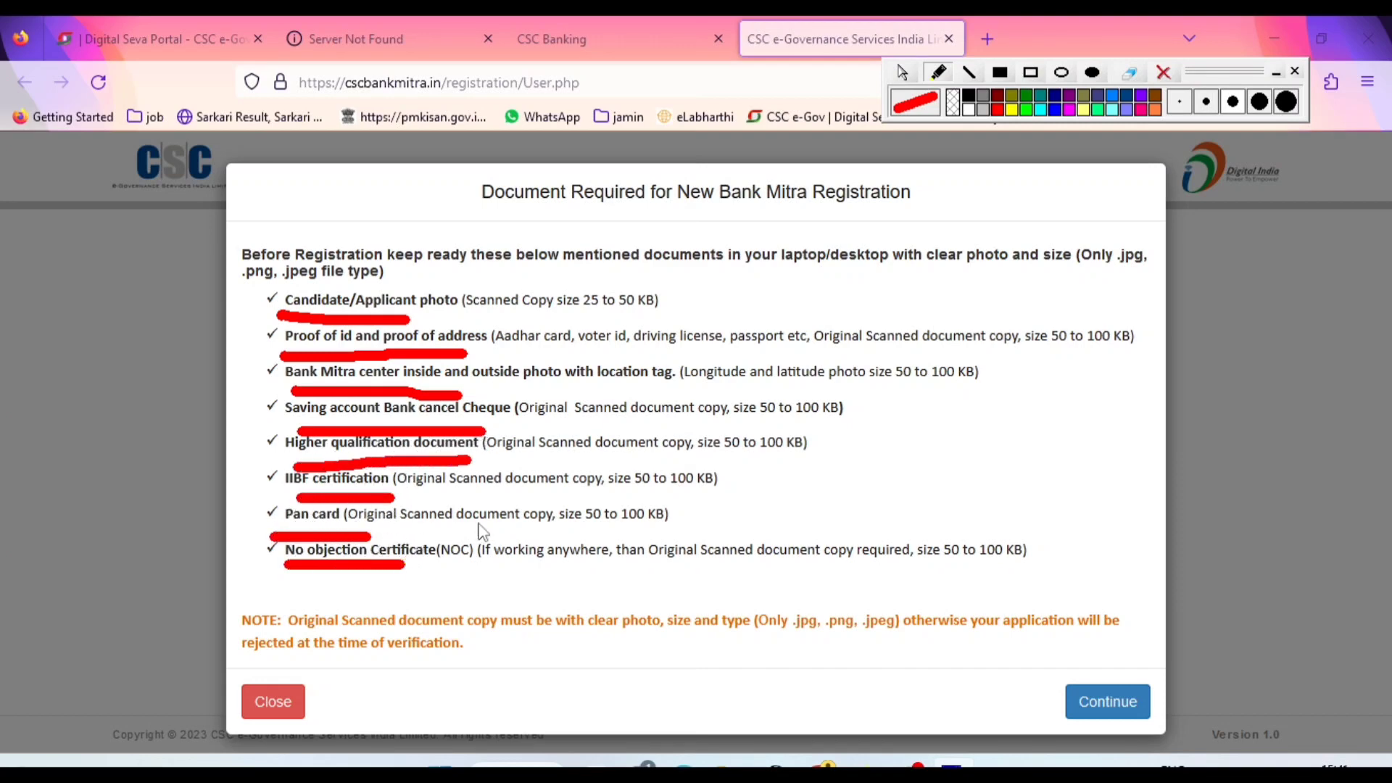
click(902, 71)
click(1163, 72)
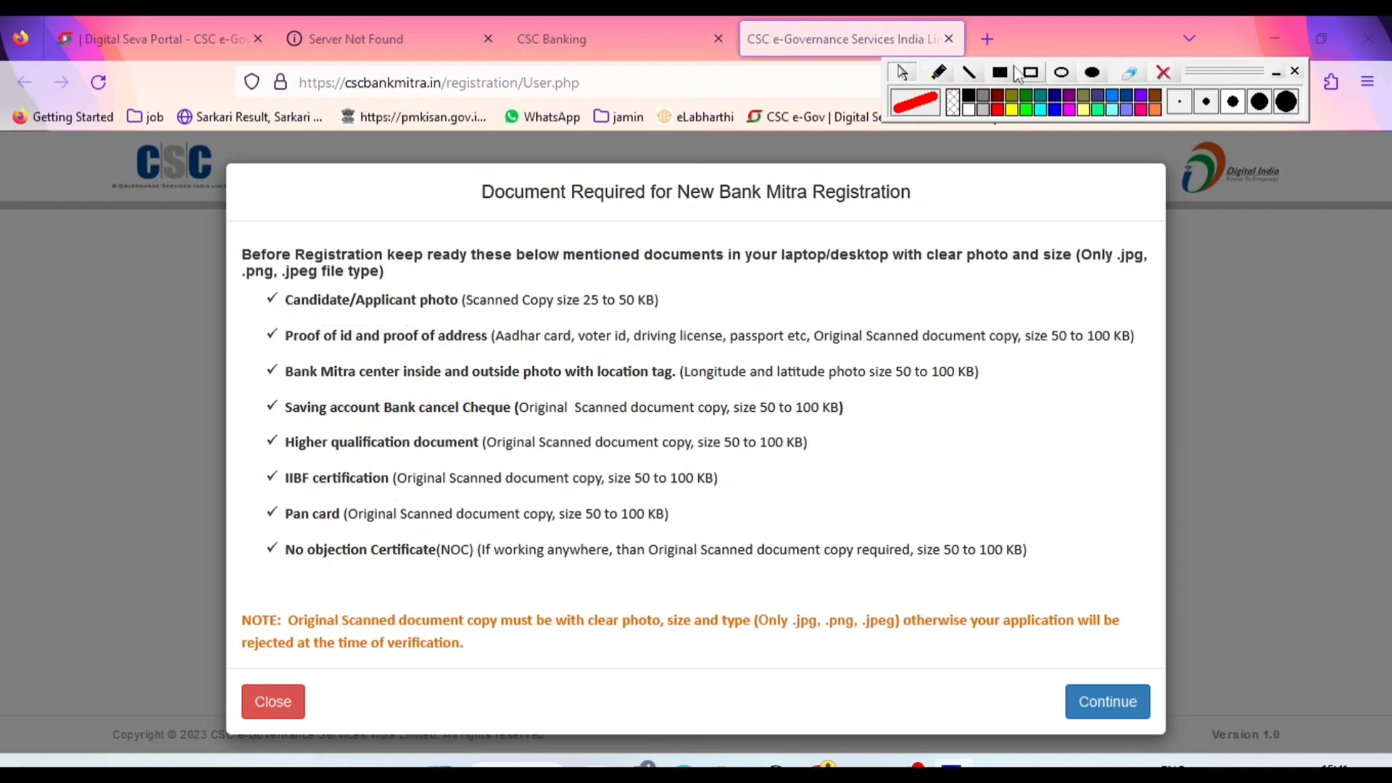
Mark IIBF certification with a red freehand tick in the required documents list, and erase the mark
click(939, 73)
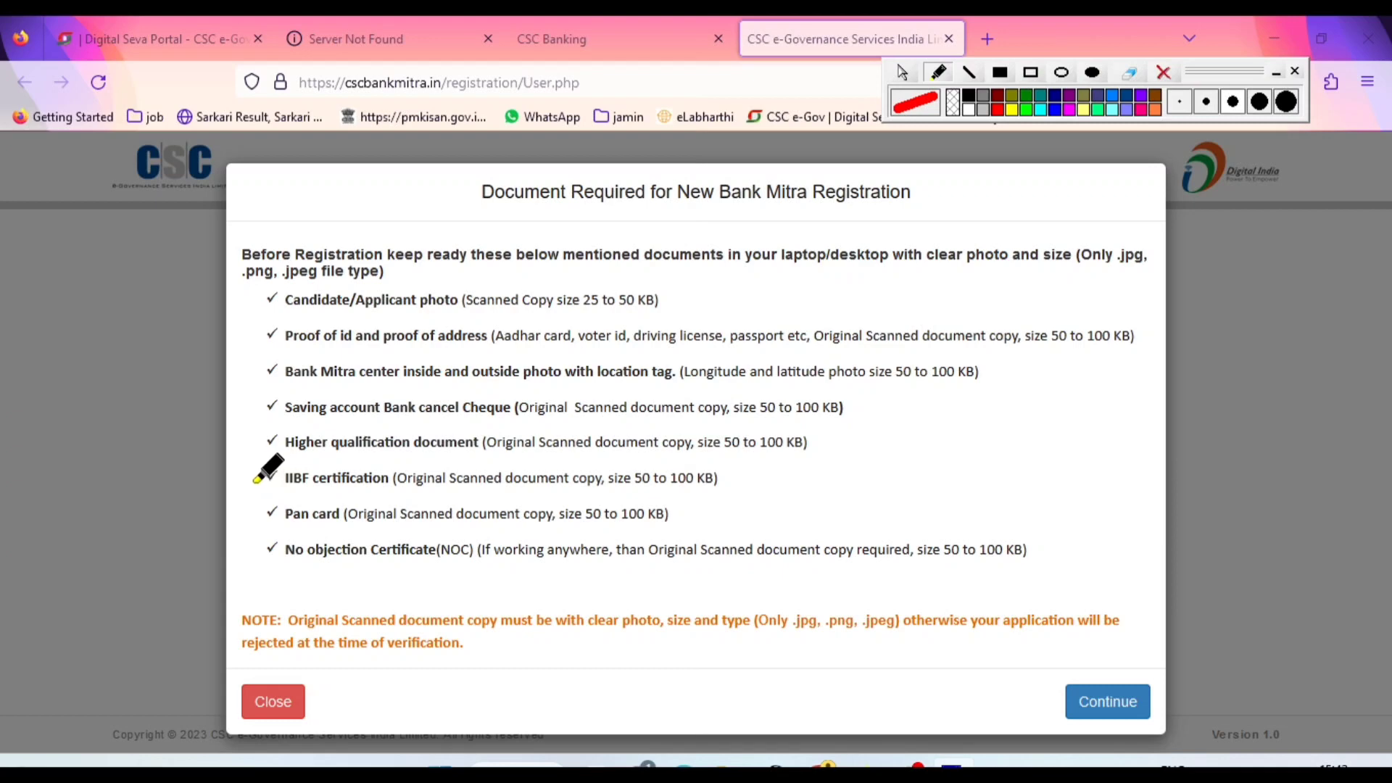
drag(252, 480, 276, 464)
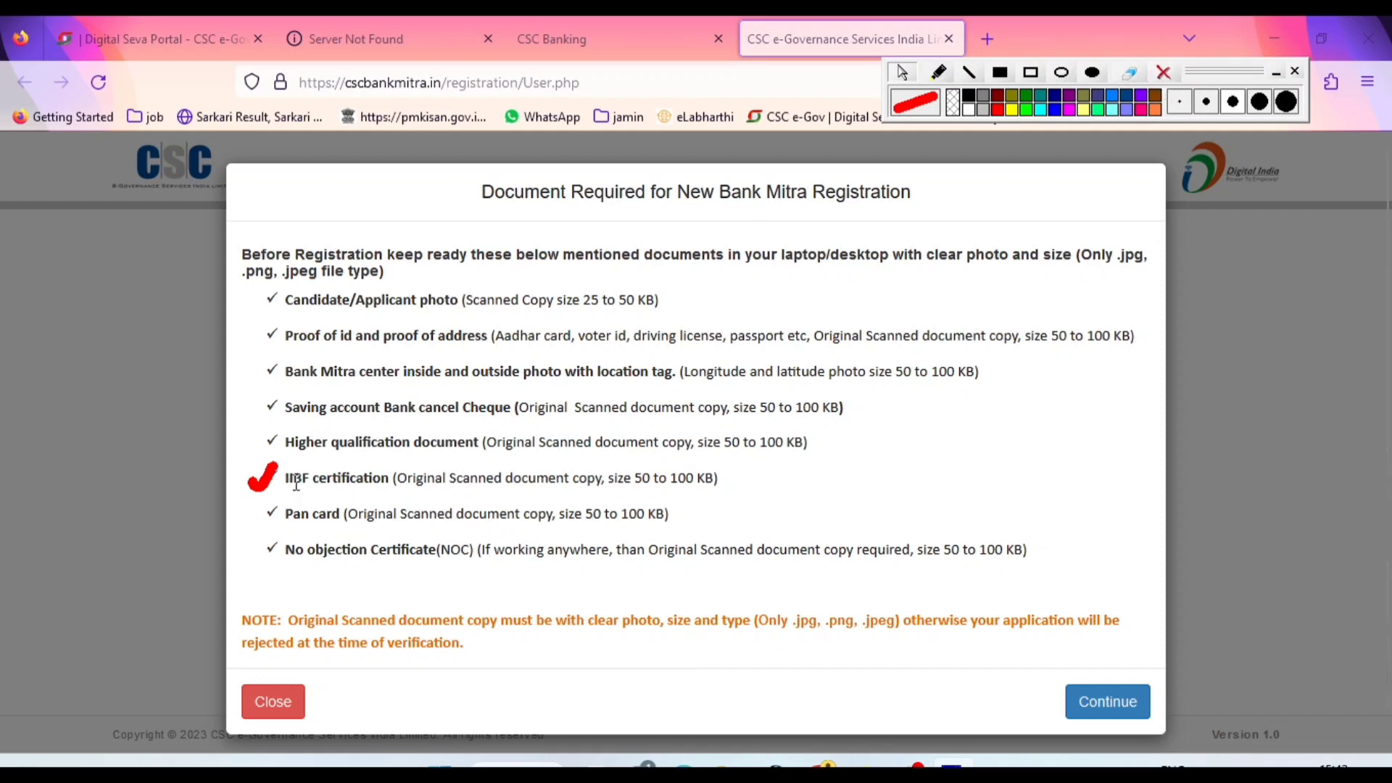
click(1161, 75)
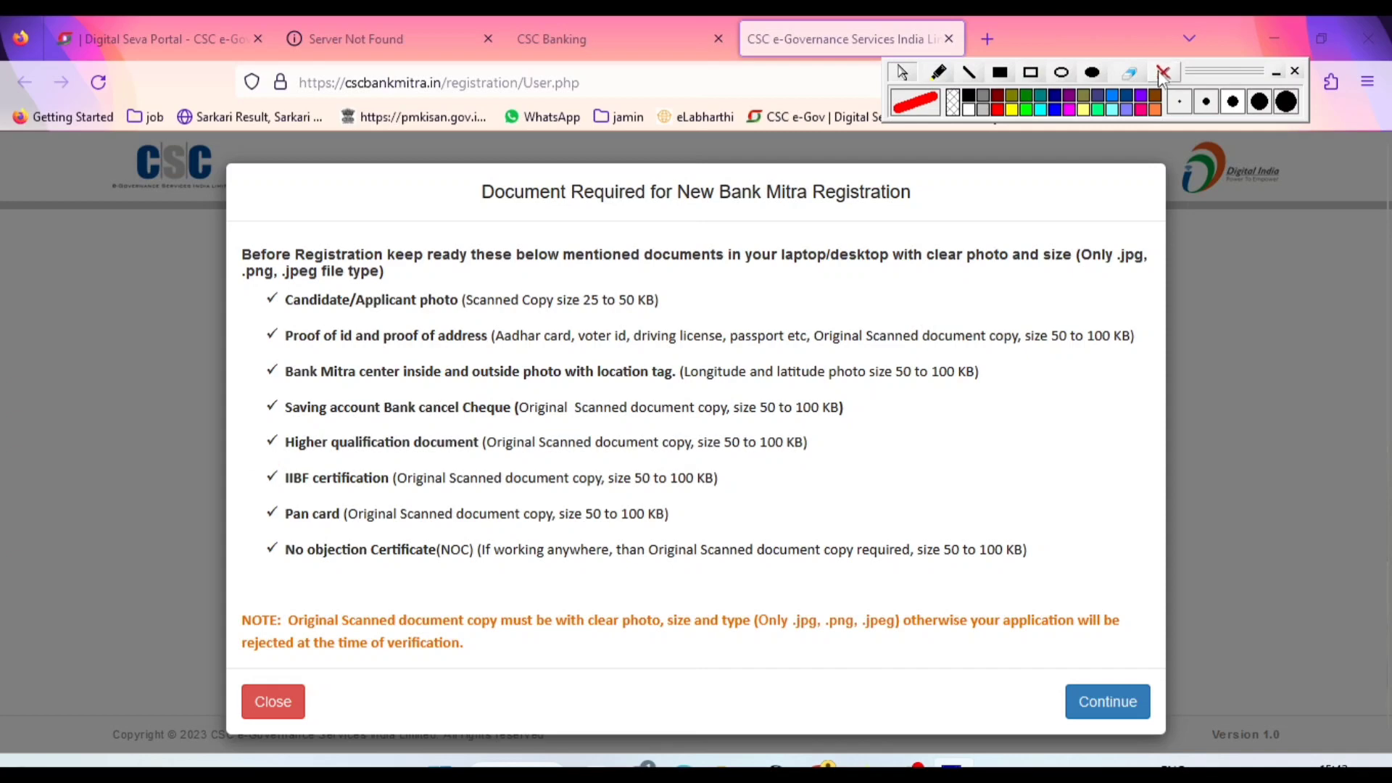
Continue past the required documents list and bring the Bank Mitra registration form into view
click(1103, 702)
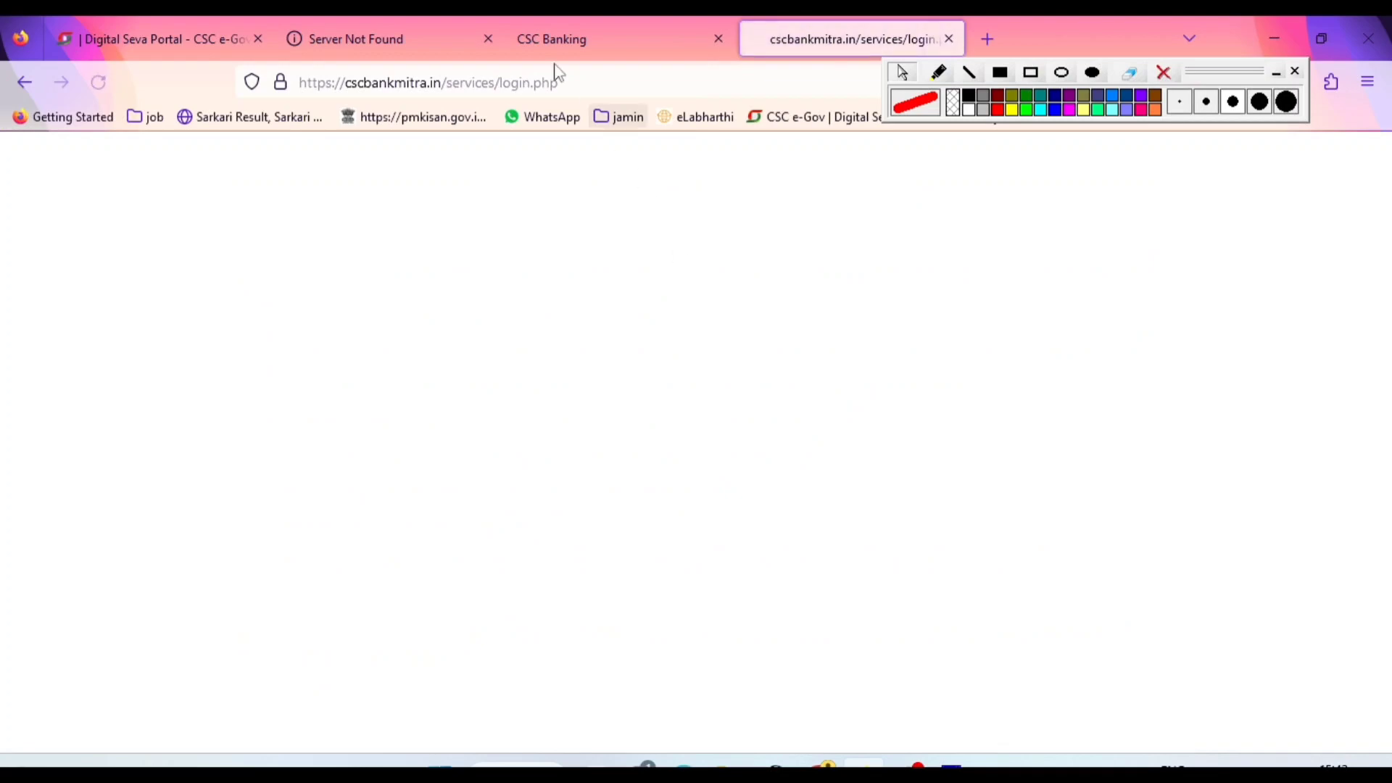
click(449, 36)
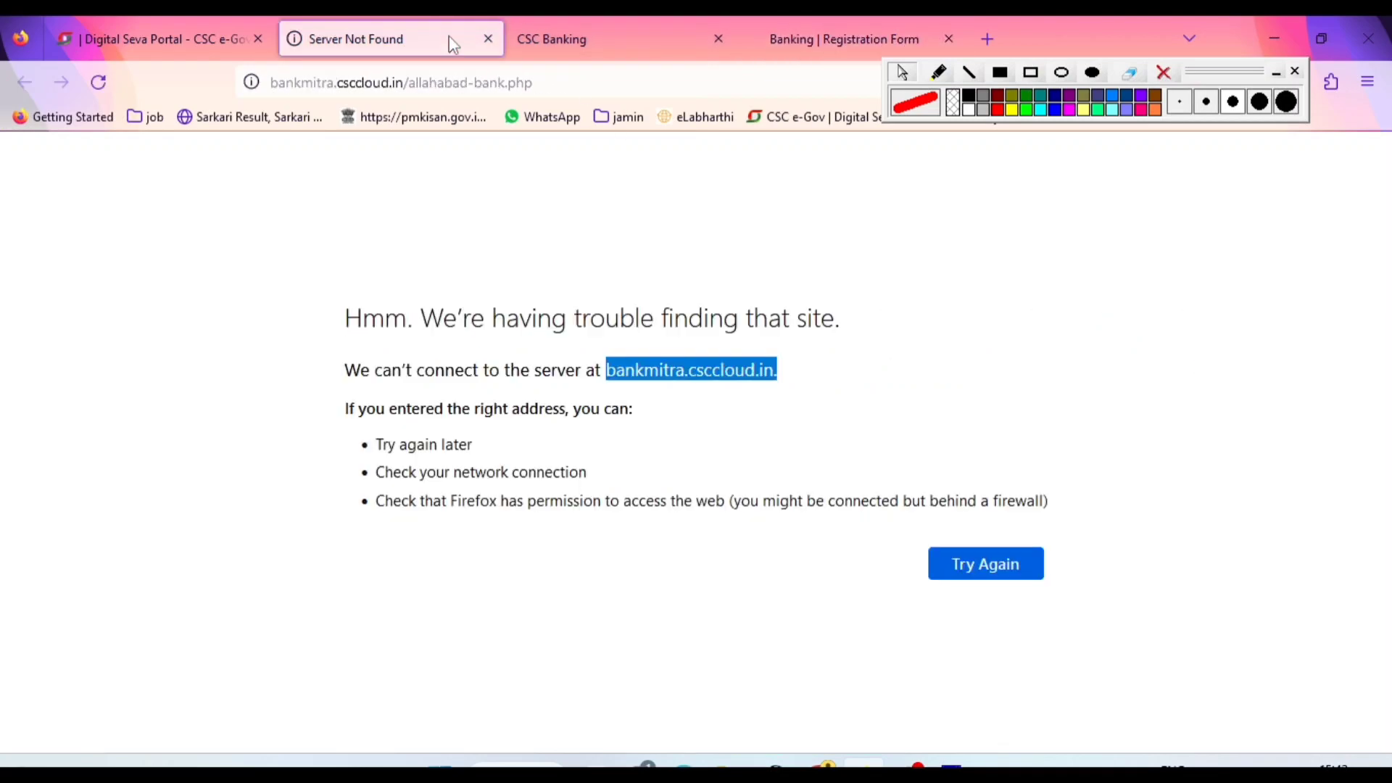
click(569, 36)
click(817, 45)
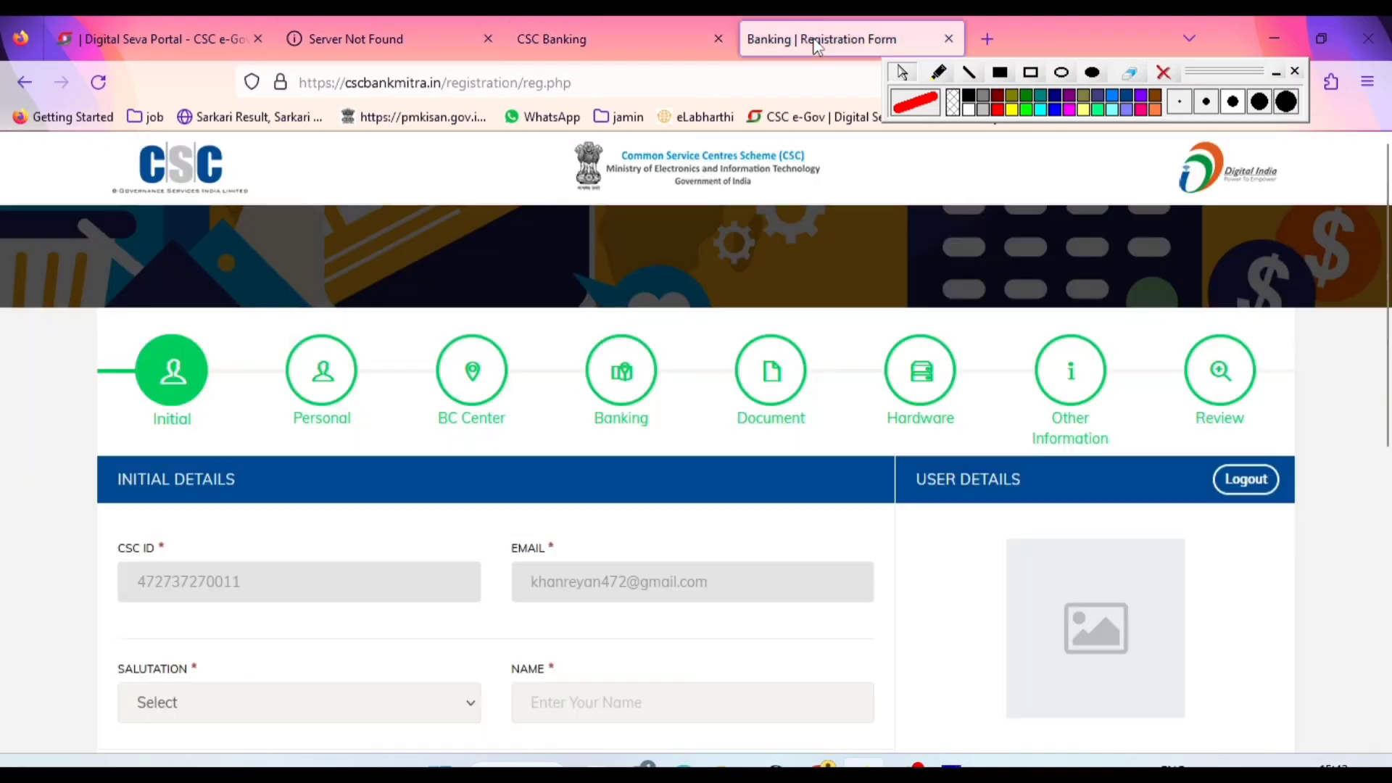
Search the web for "iibf certificate" in a new browser tab and show the image results
click(987, 39)
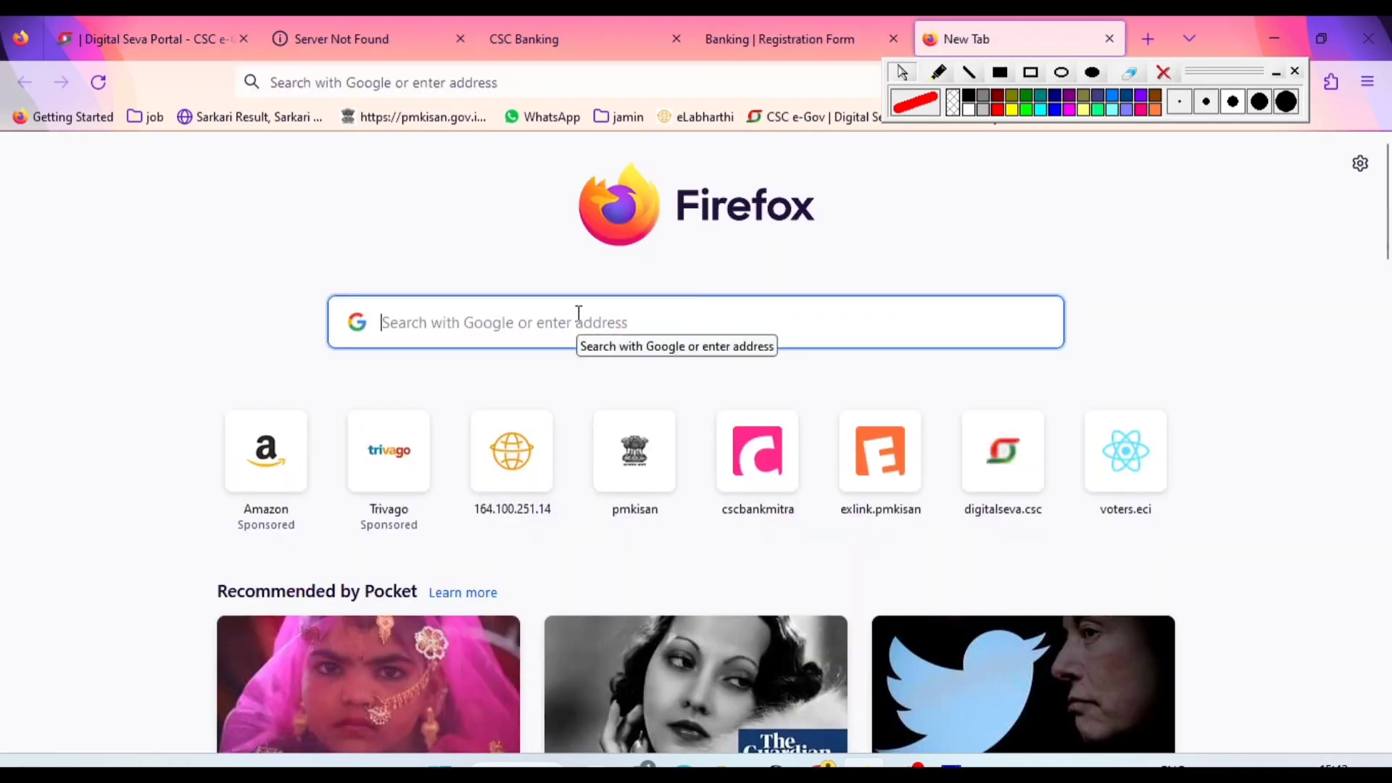
text(iibf)
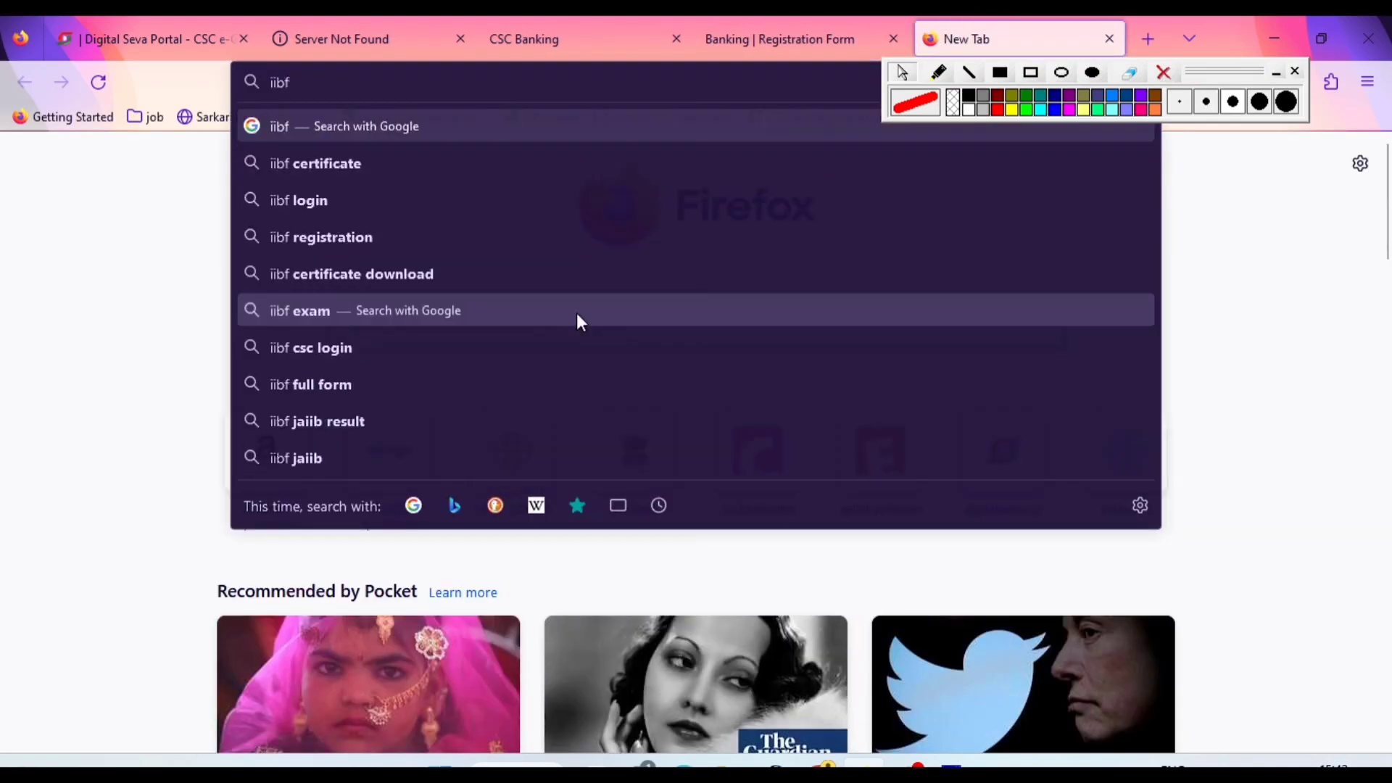
text( cert)
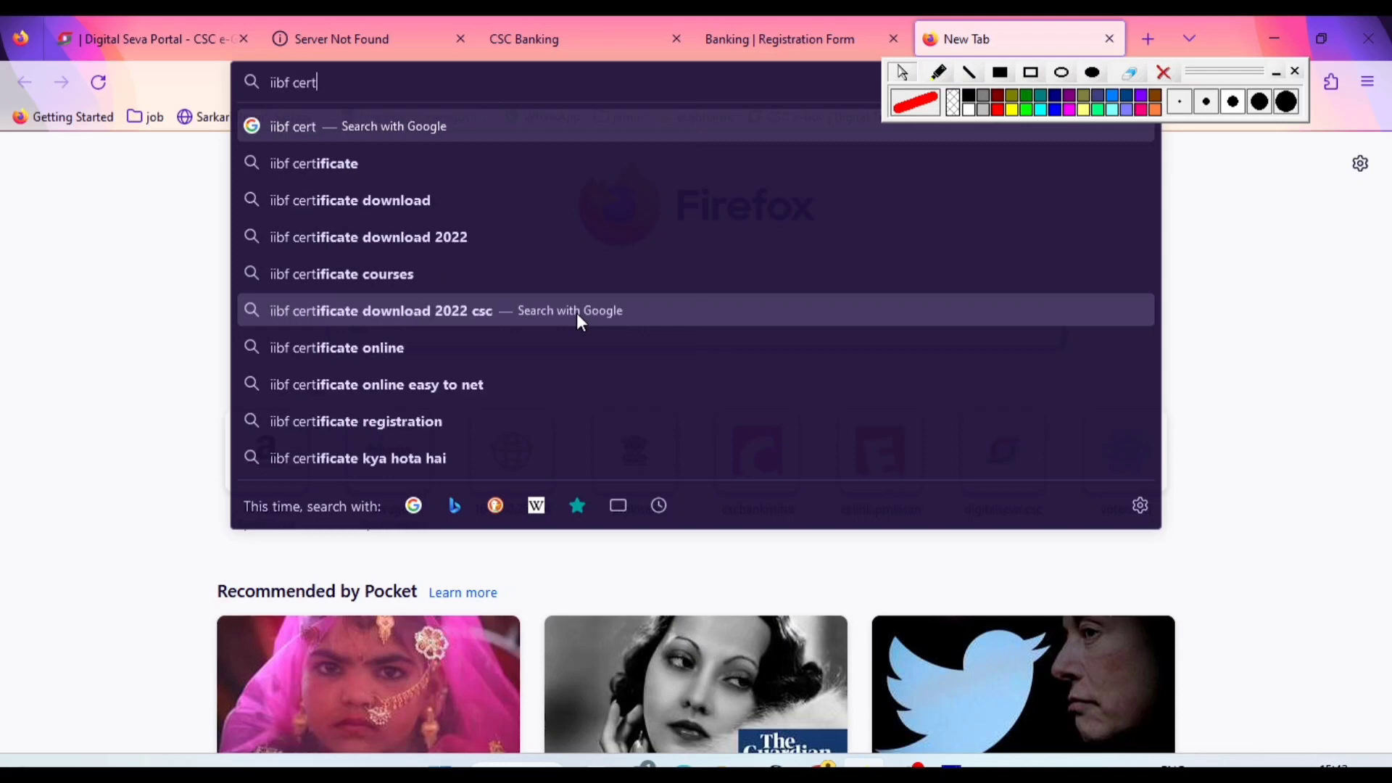
click(328, 165)
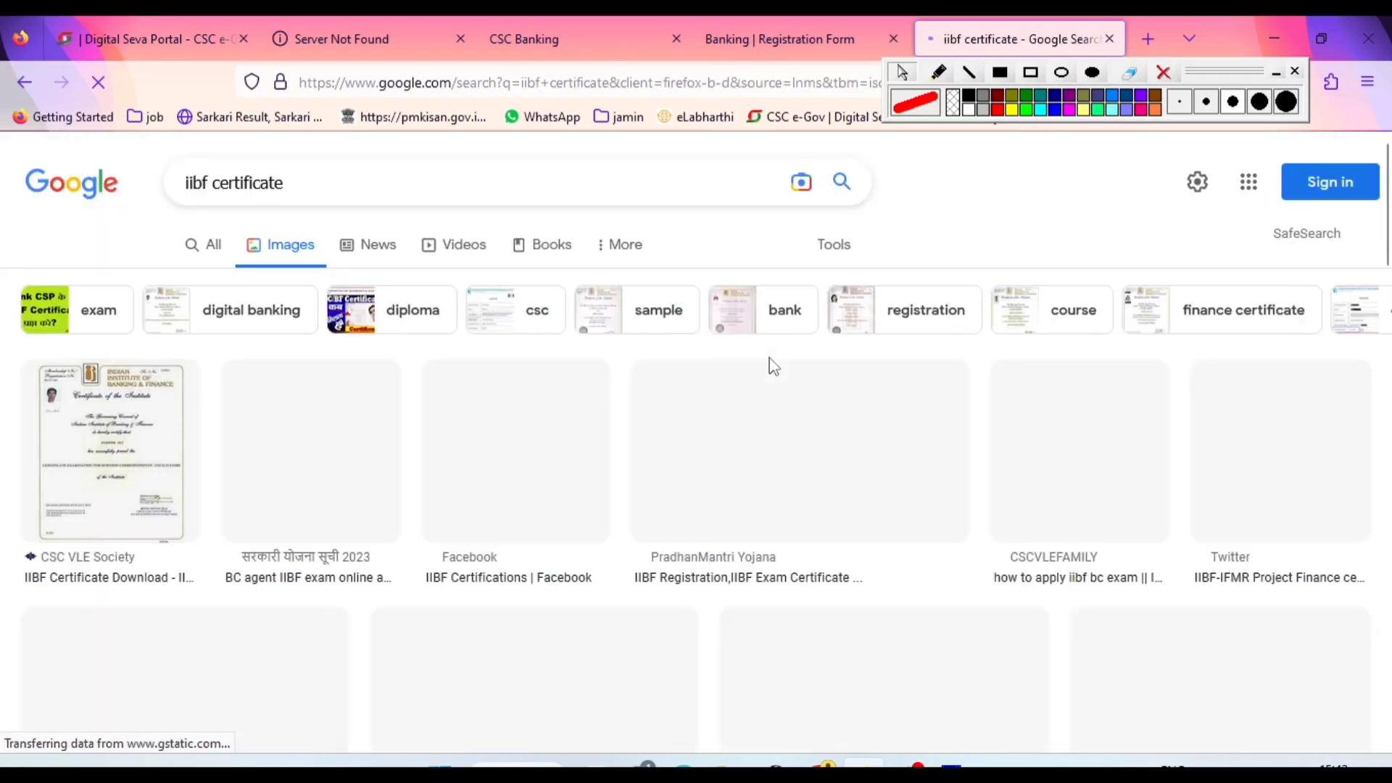
Preview the sample IIBF certificates from CSC VLE Society and सरकारी योजना सूची 2023, closing any extra tab that opens
click(180, 499)
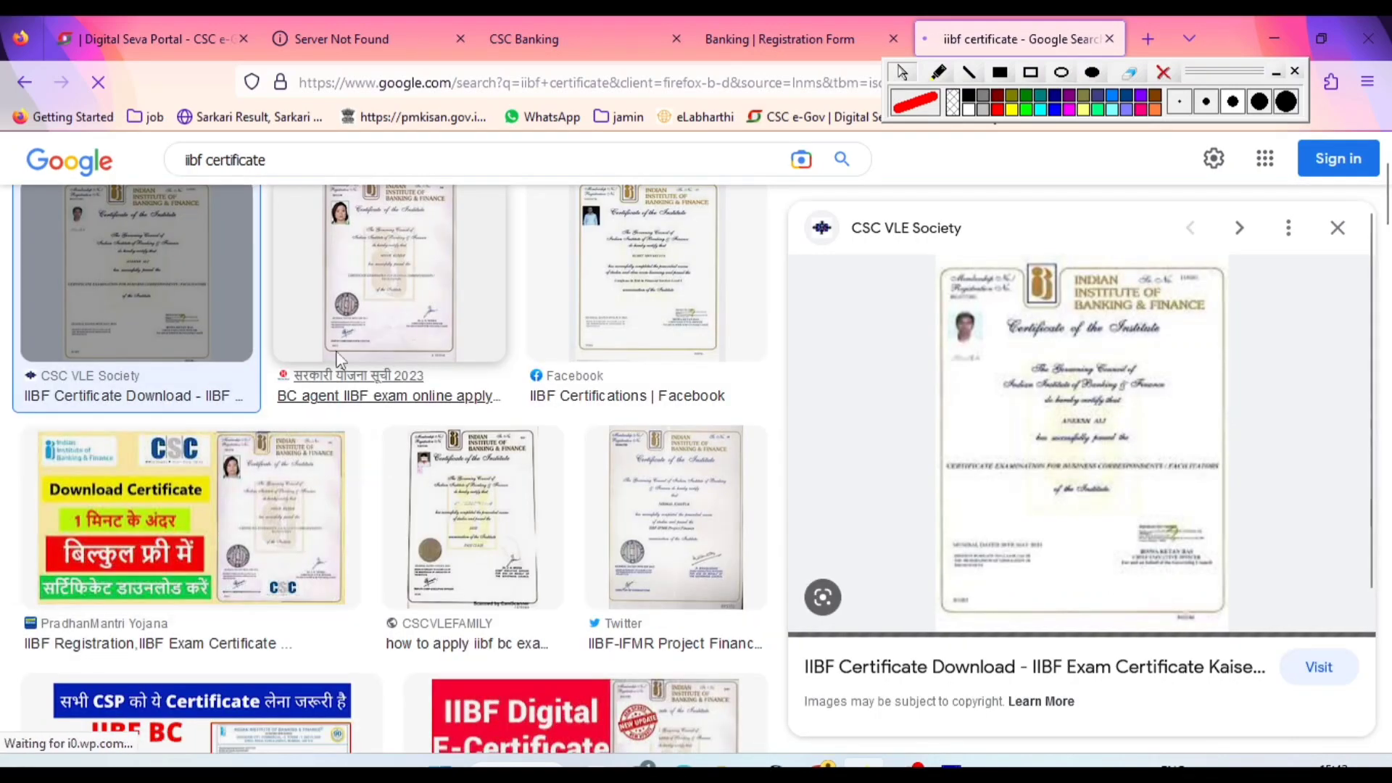
click(337, 358)
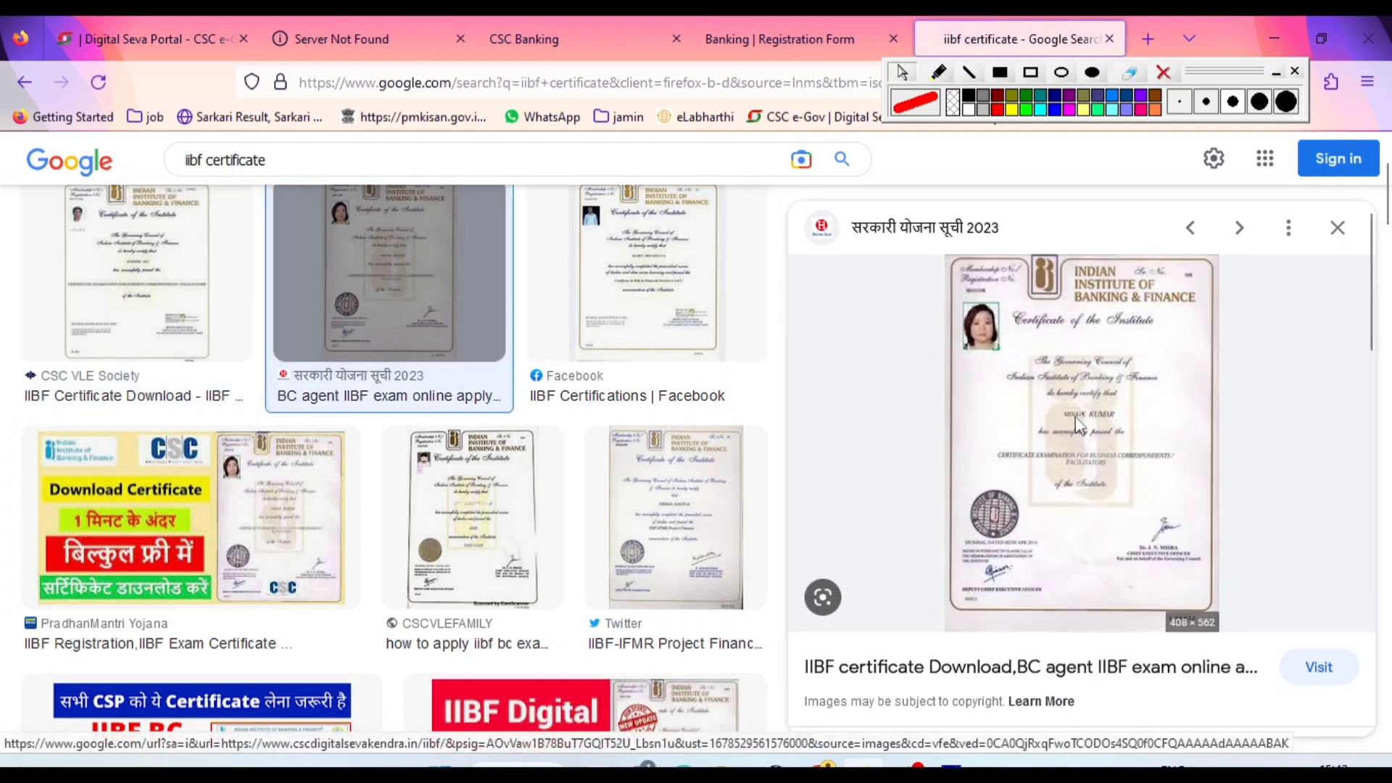
click(1079, 424)
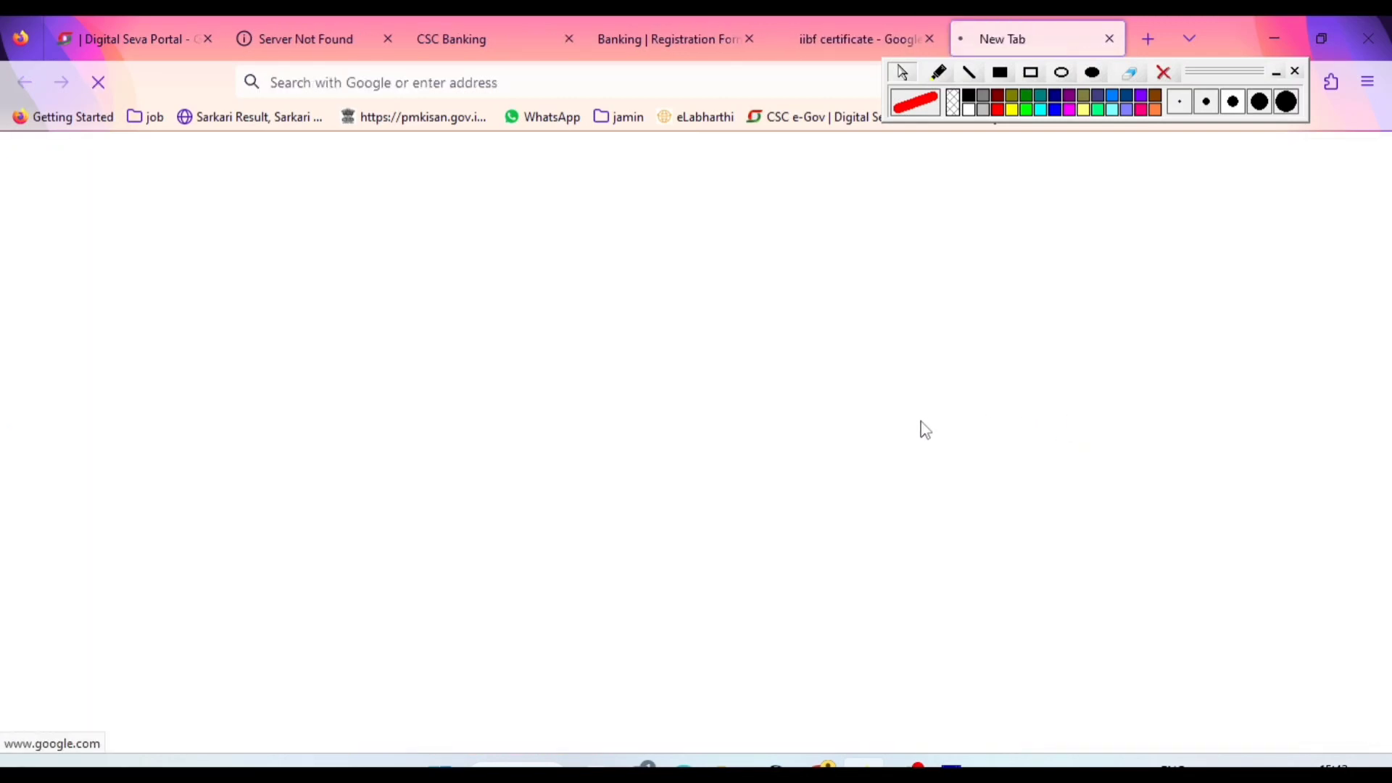
click(1109, 38)
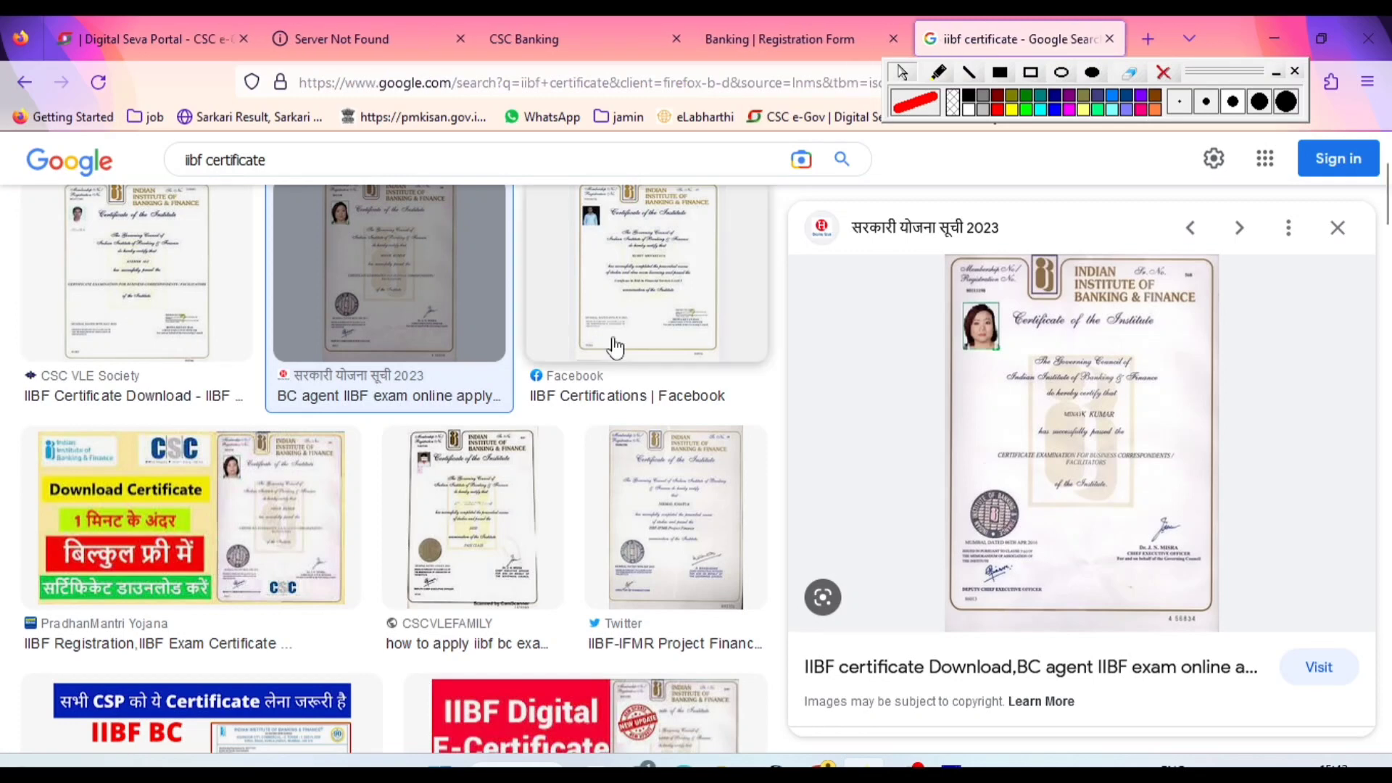
scroll(1056, 404, down, 2)
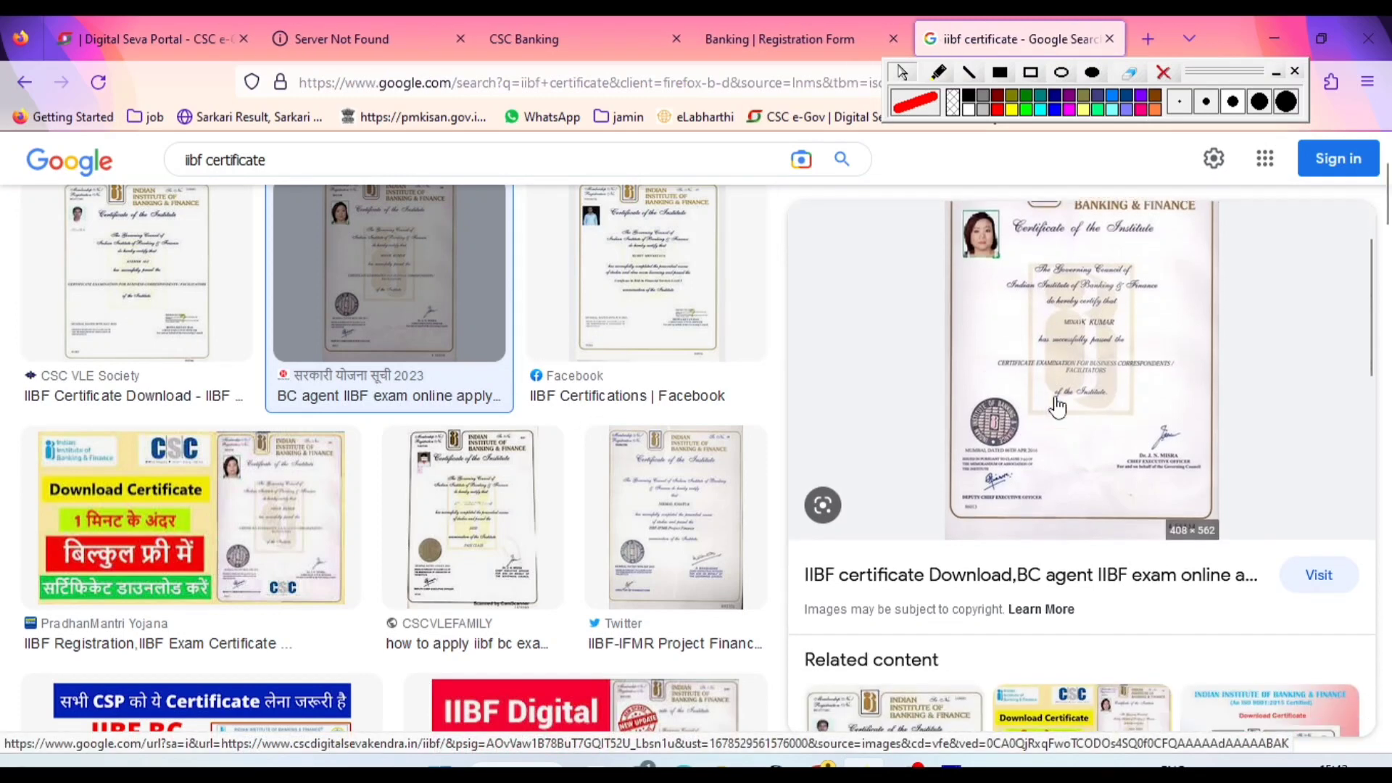
scroll(1057, 406, up, 2)
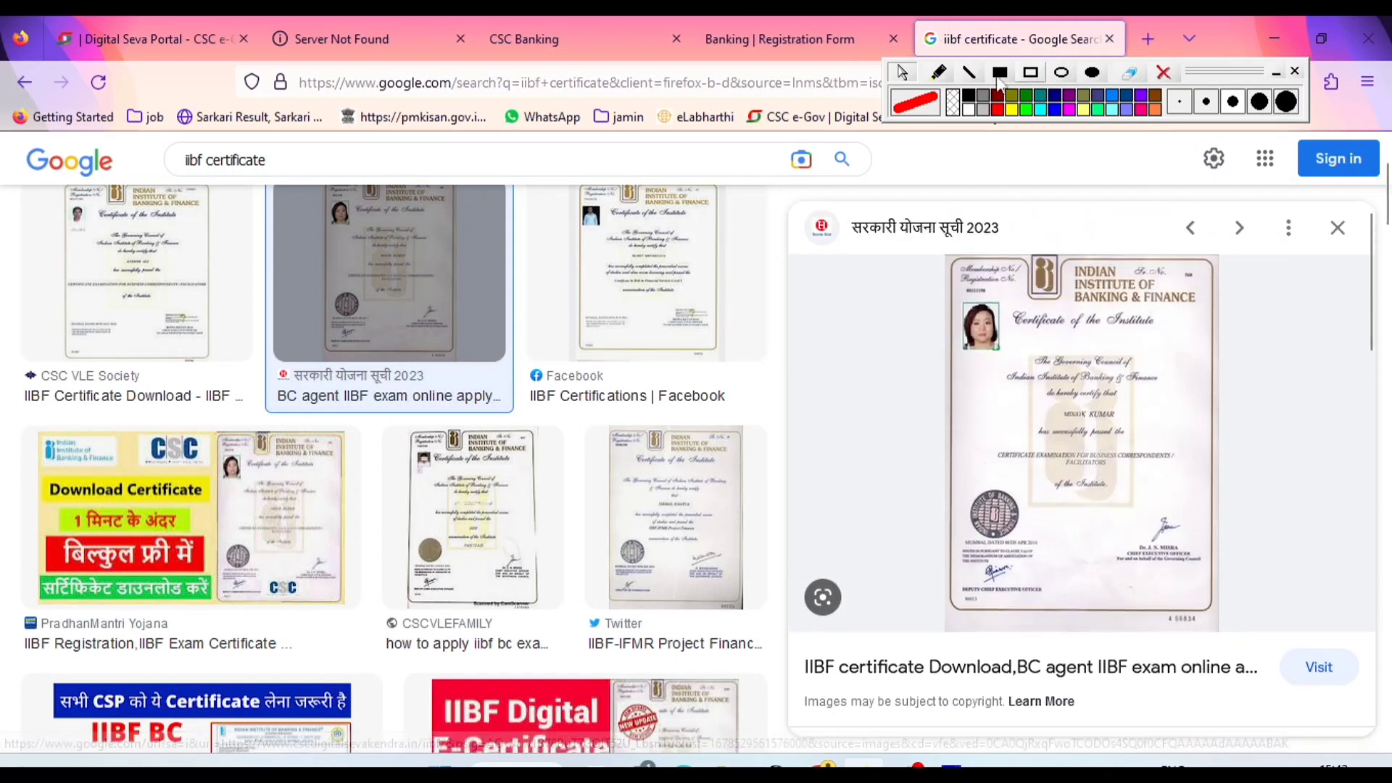
Mark the previewed IIBF certificate with a red freehand tick beside its edge and leave drawing mode
click(938, 71)
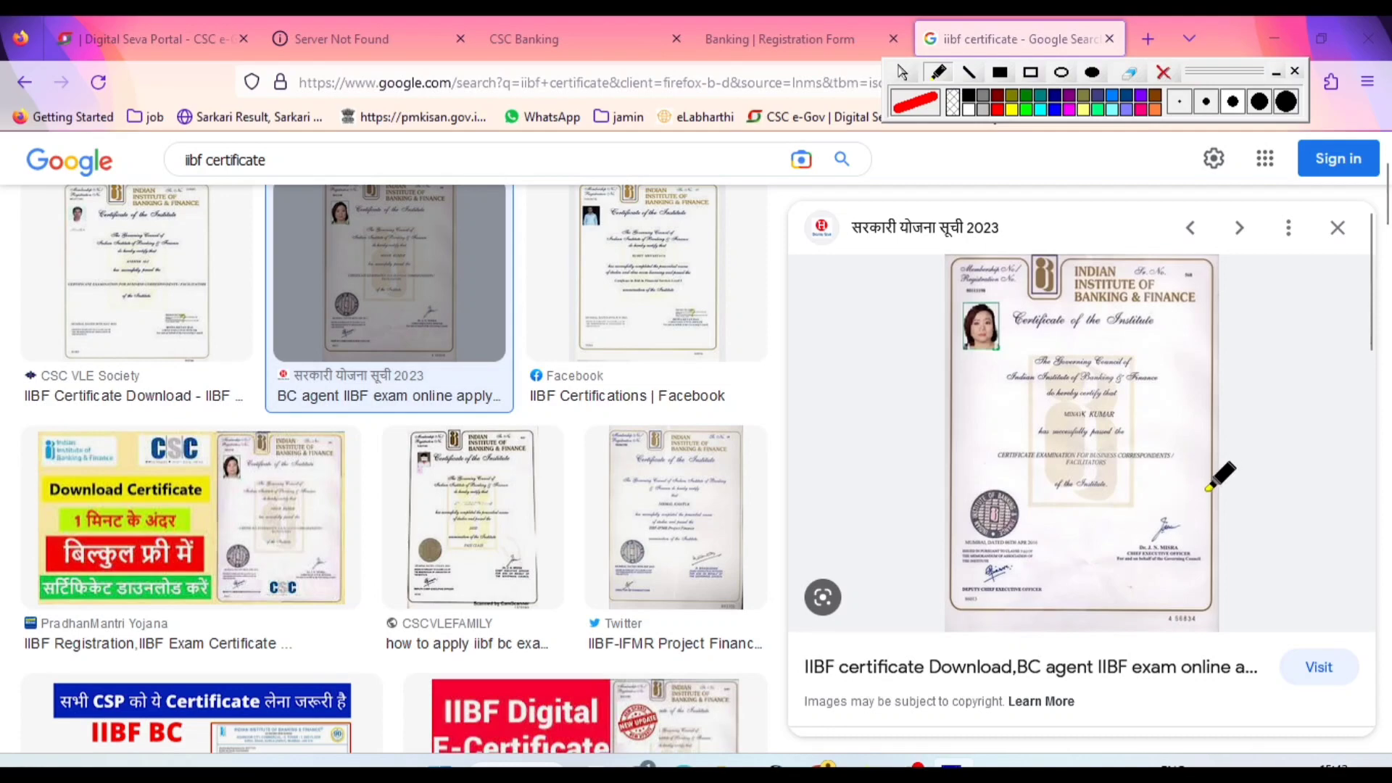
drag(1211, 487, 1278, 453)
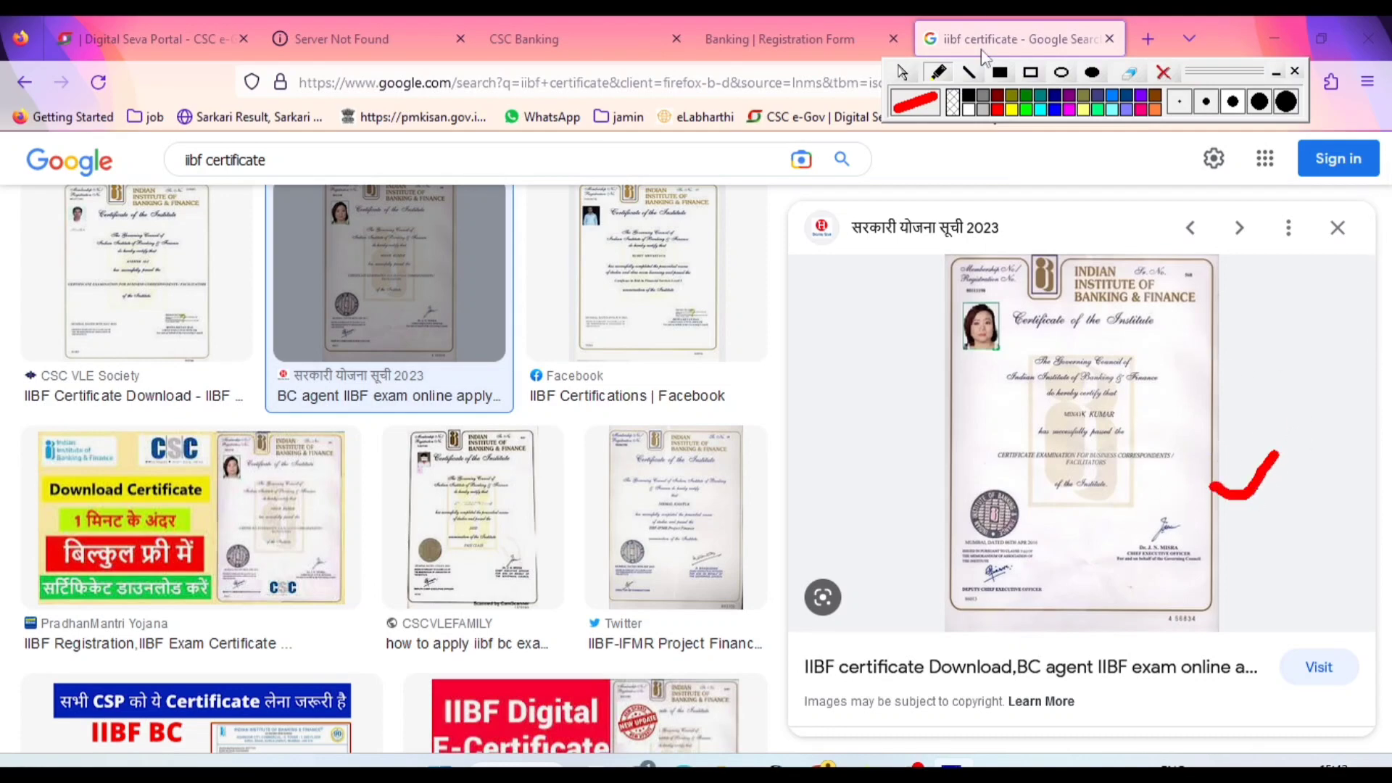
click(904, 73)
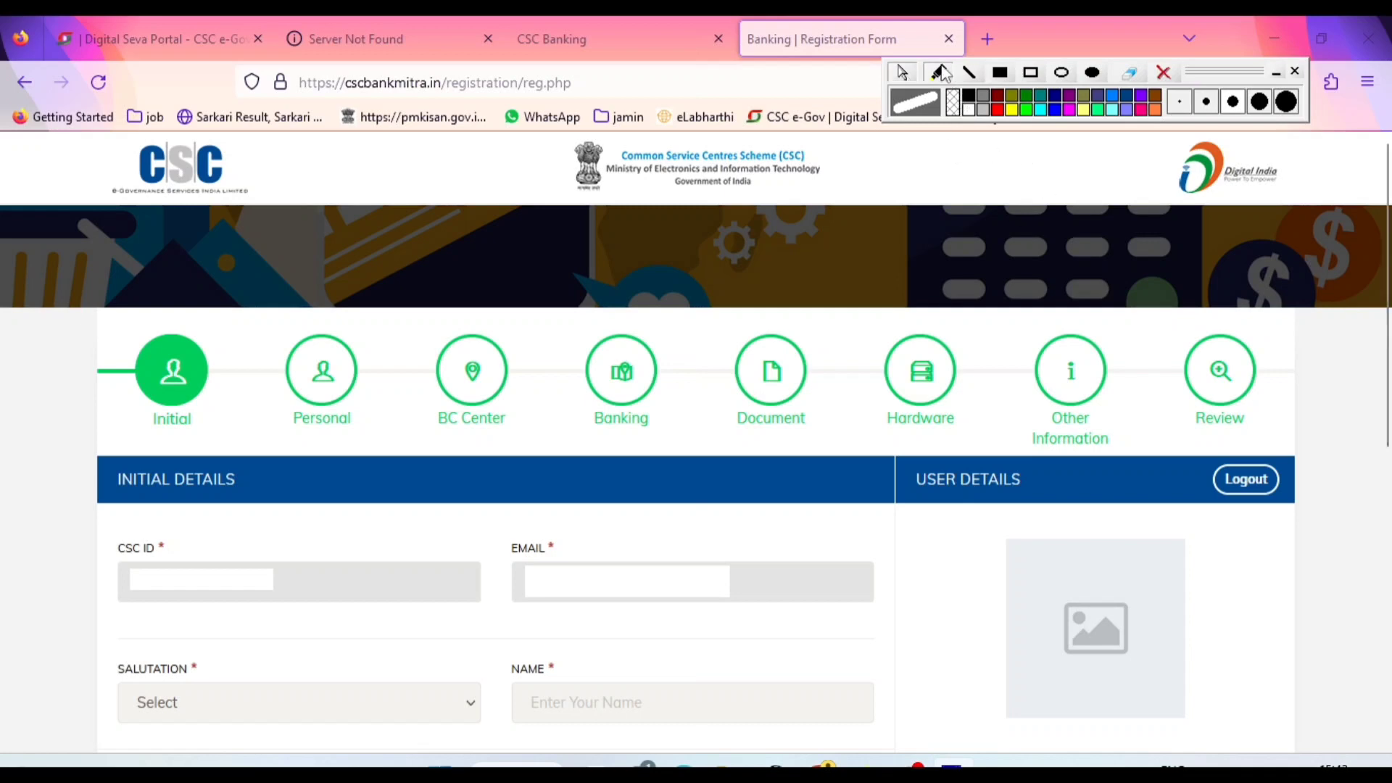
On the registration form, underline the Initial stage in red and mark the Initial Details heading, CSC ID and Email fields
click(940, 73)
click(997, 109)
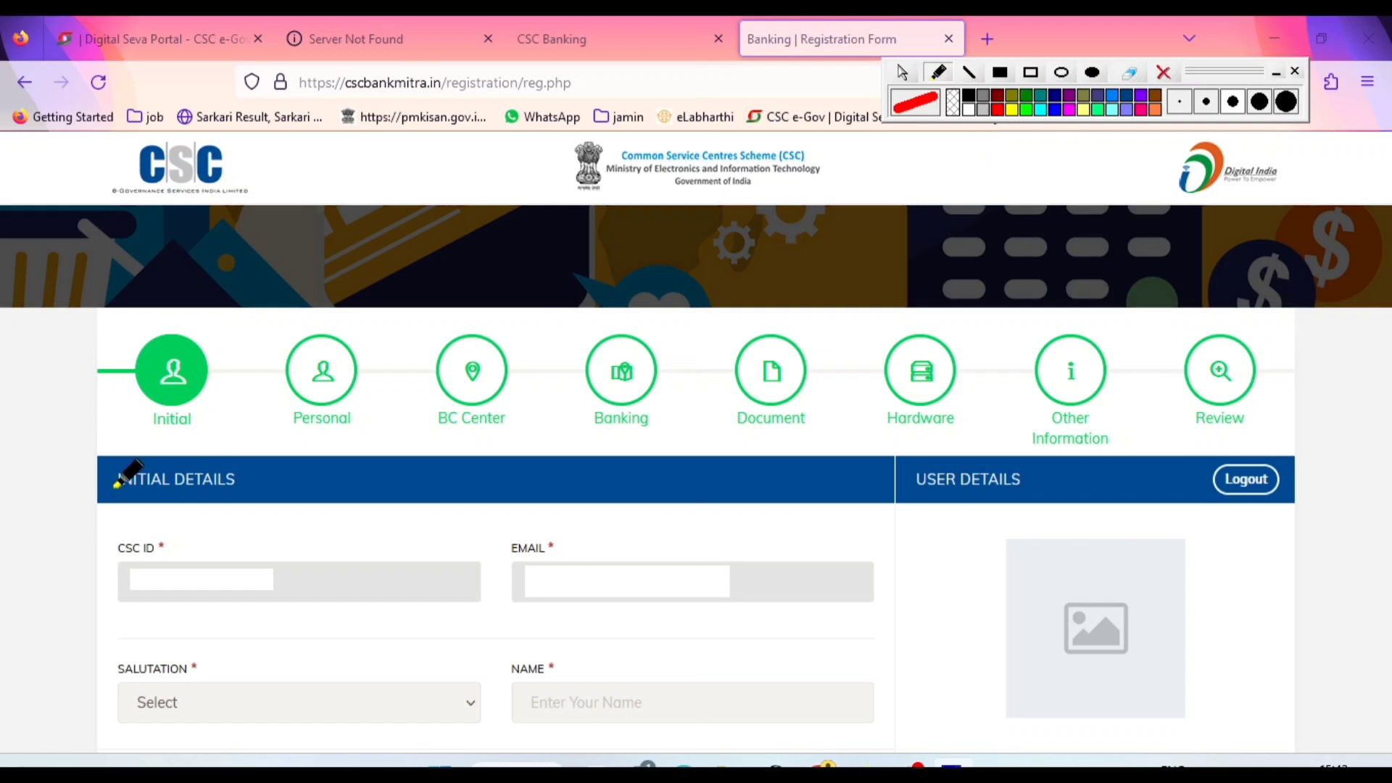
drag(136, 439, 211, 439)
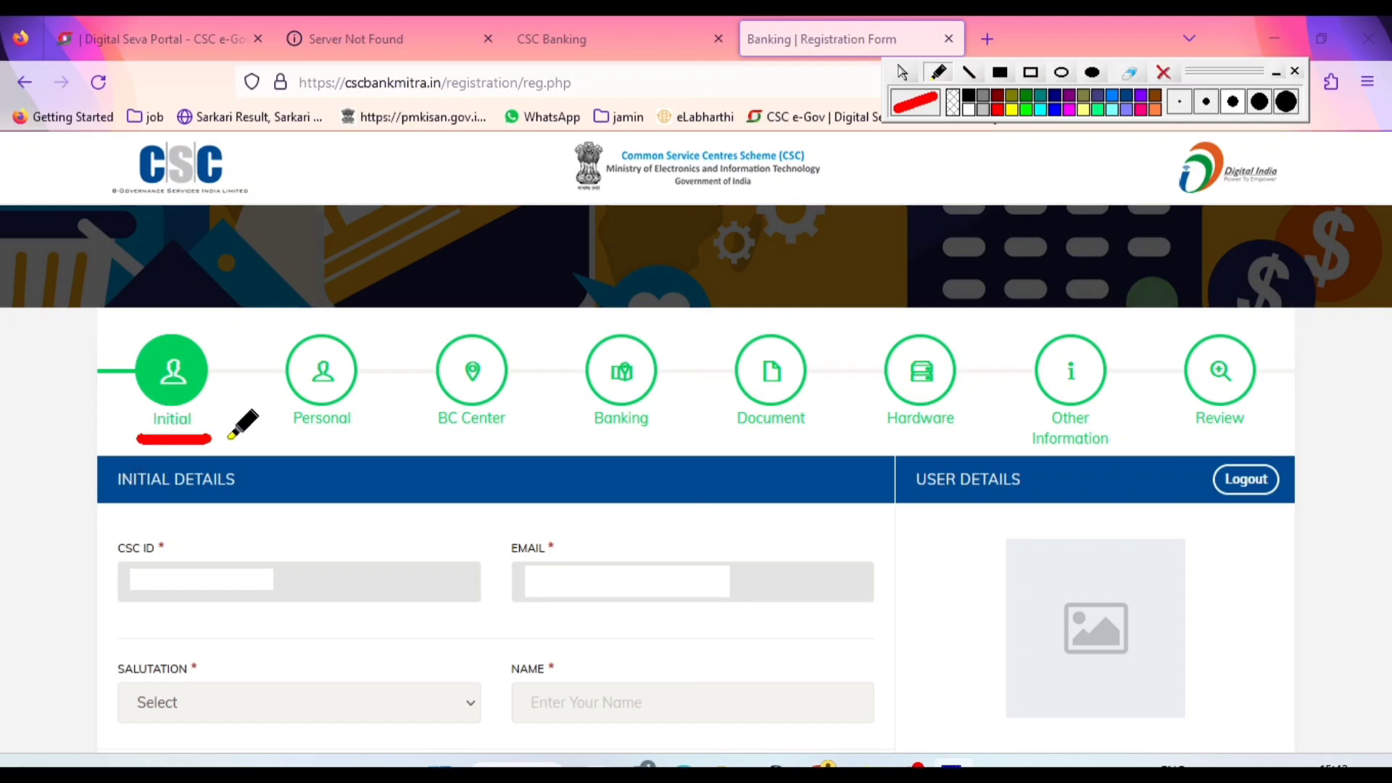
mouse_move(223, 495)
mouse_down()
mouse_move(234, 510)
mouse_move(276, 495)
mouse_up()
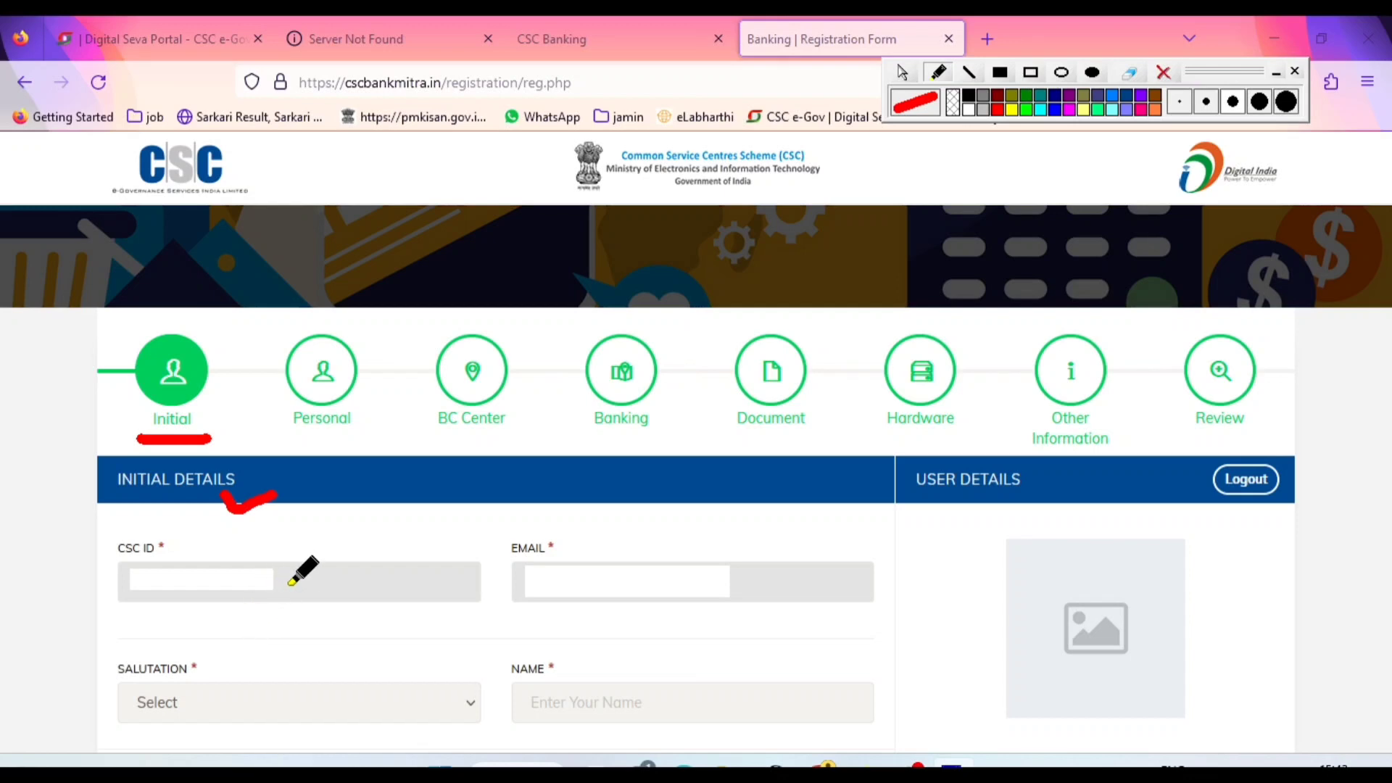
drag(284, 585, 333, 578)
drag(794, 579, 845, 571)
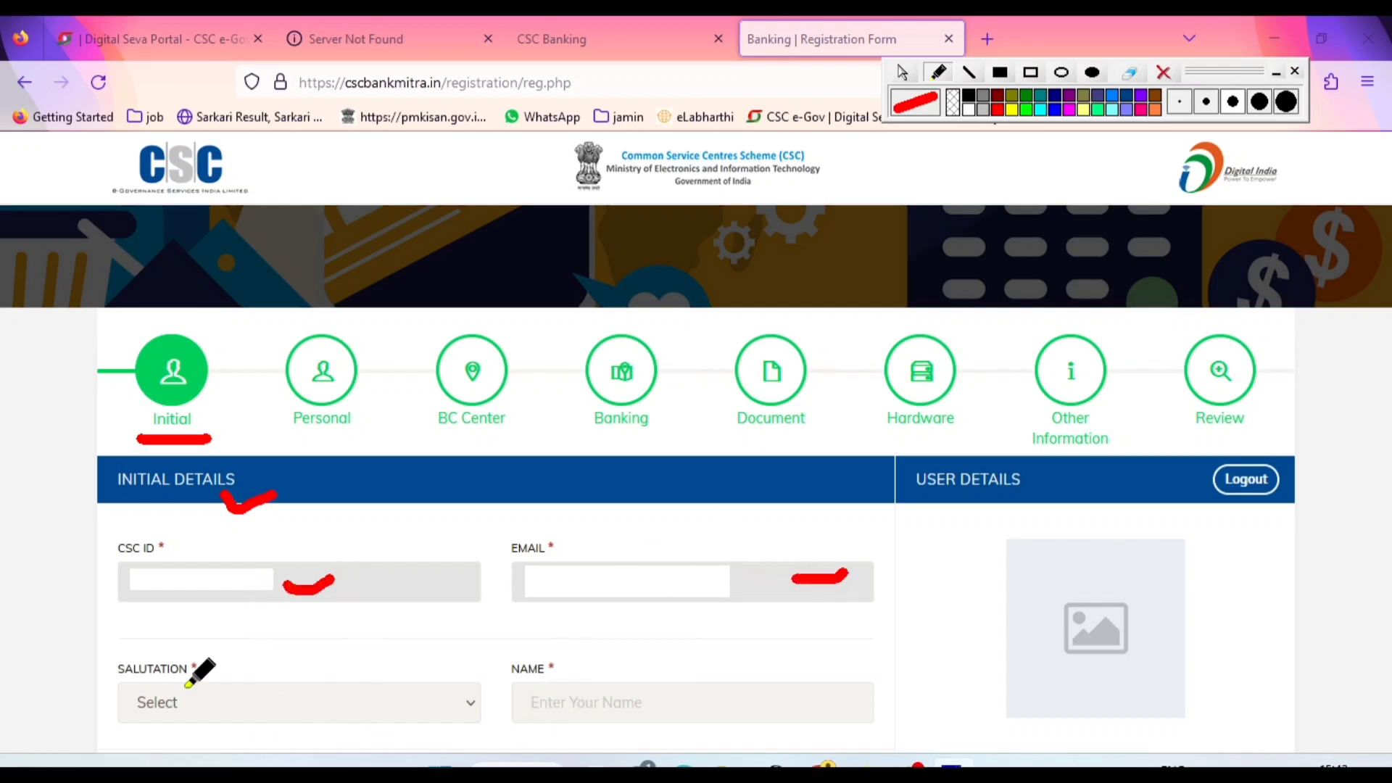
Set the salutation in the initial details to Mr
click(902, 72)
click(249, 715)
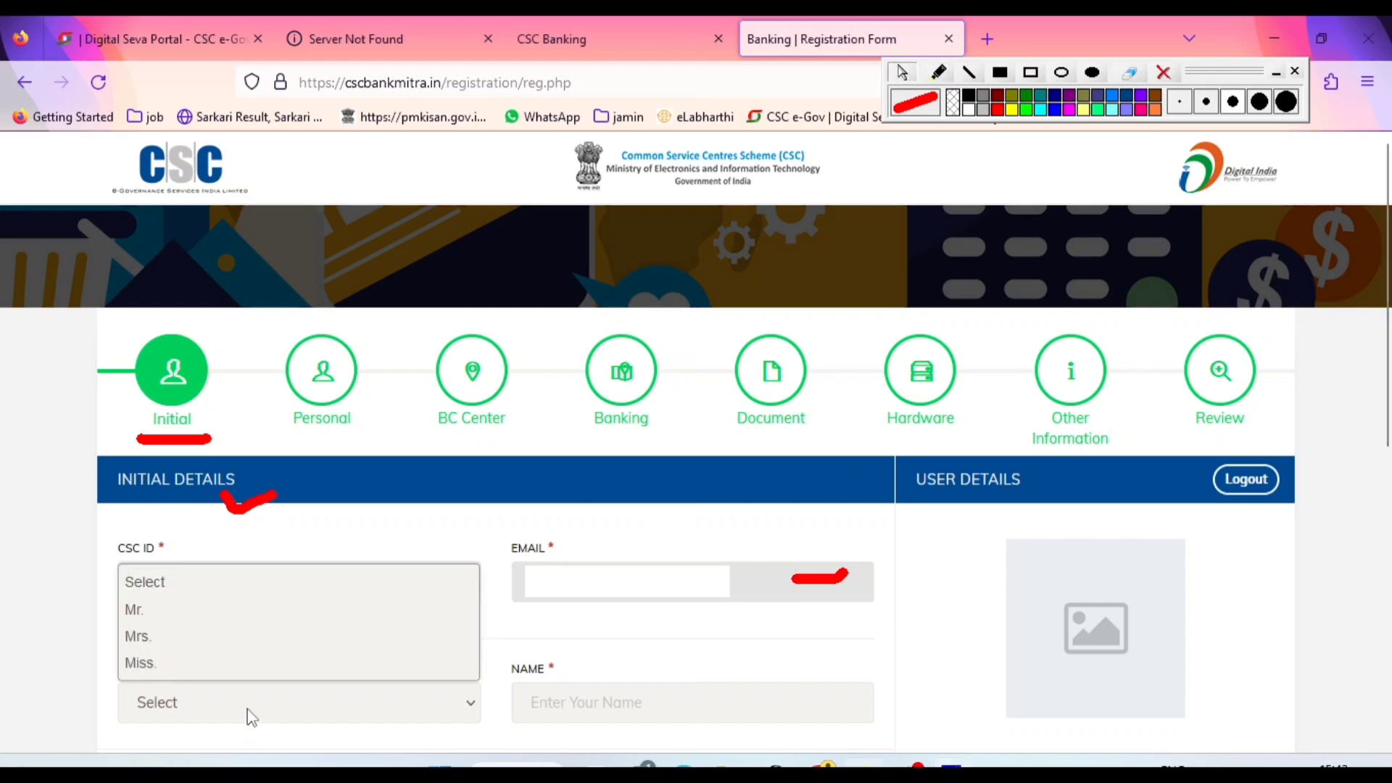
click(171, 615)
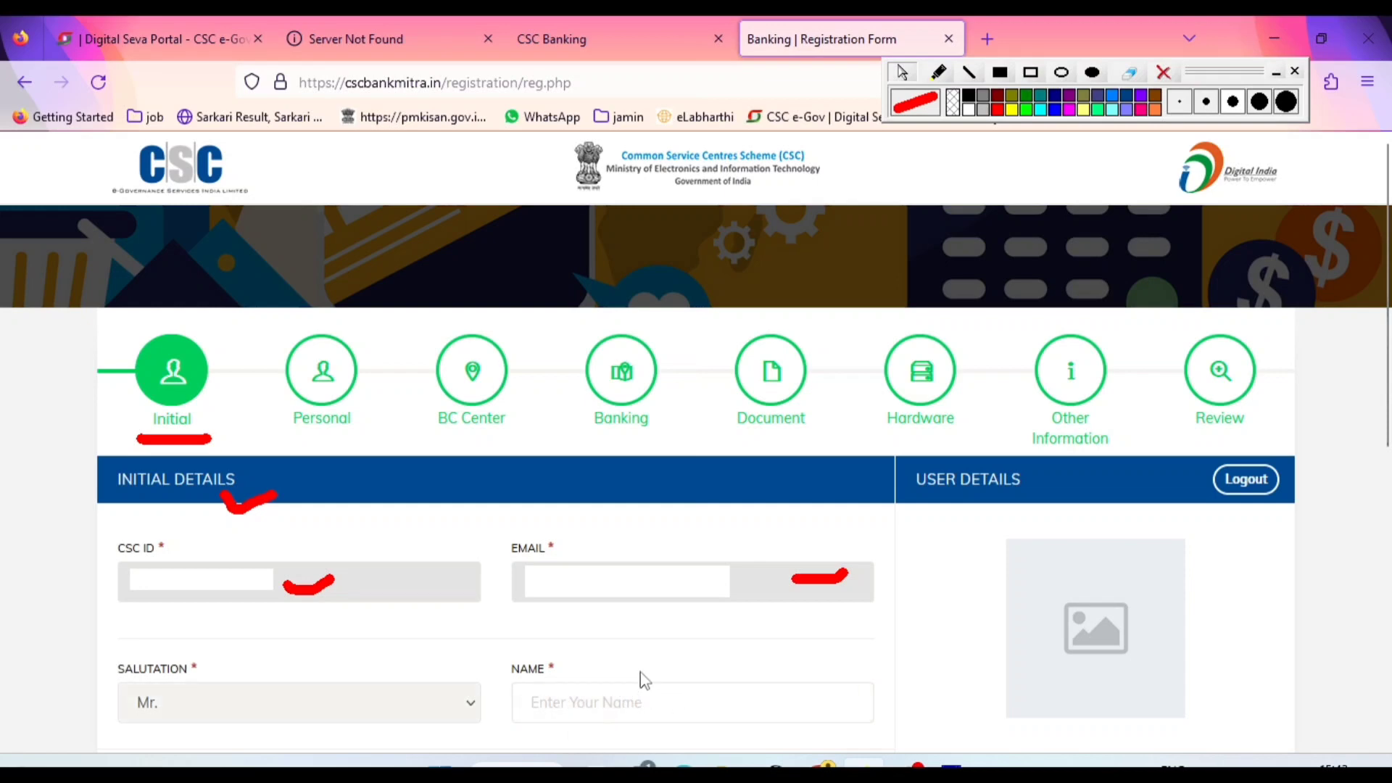
Mark the registration stages from Personal to Other Information with red lines and circle the Review stage
click(939, 72)
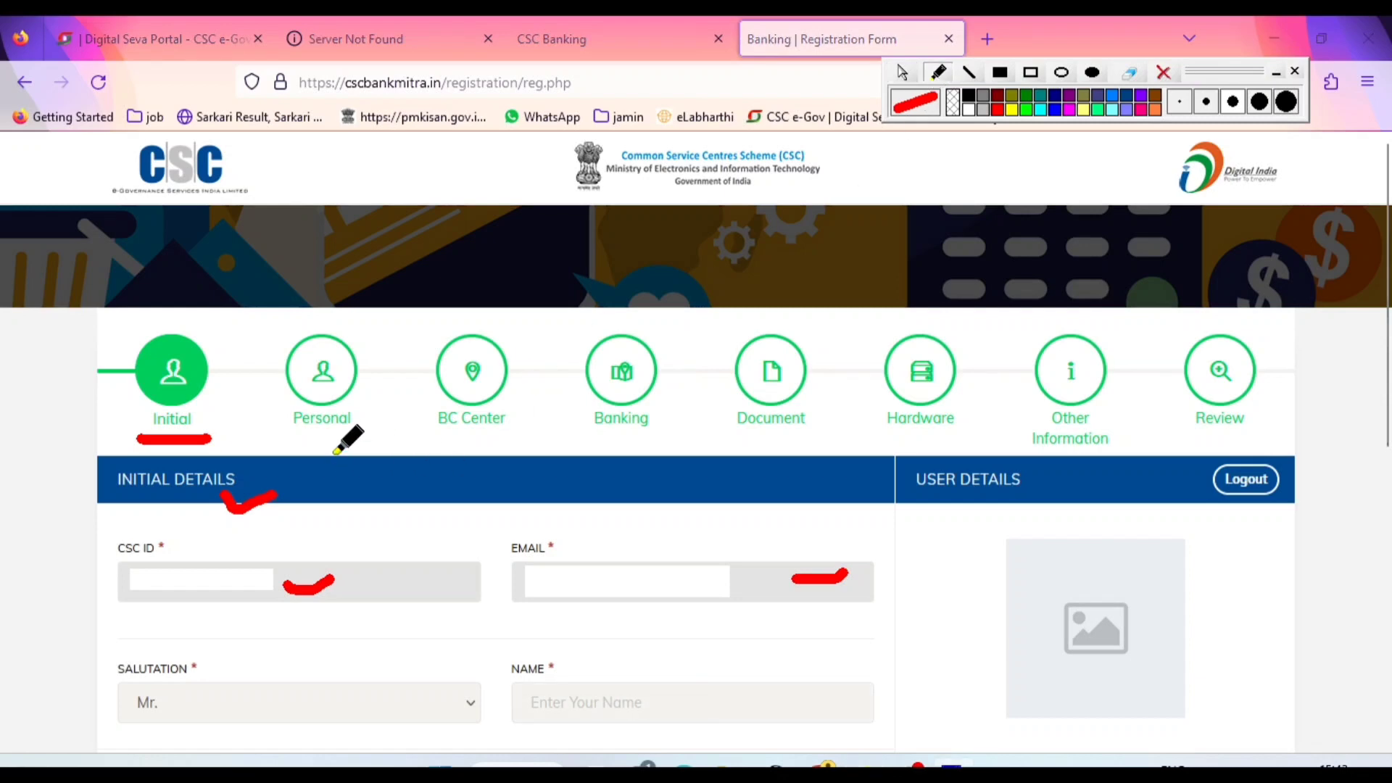
drag(324, 448, 652, 443)
drag(754, 444, 972, 439)
mouse_move(1123, 438)
mouse_down()
mouse_move(1268, 431)
mouse_move(1276, 348)
mouse_move(1178, 363)
mouse_move(1233, 435)
mouse_move(1254, 431)
mouse_up()
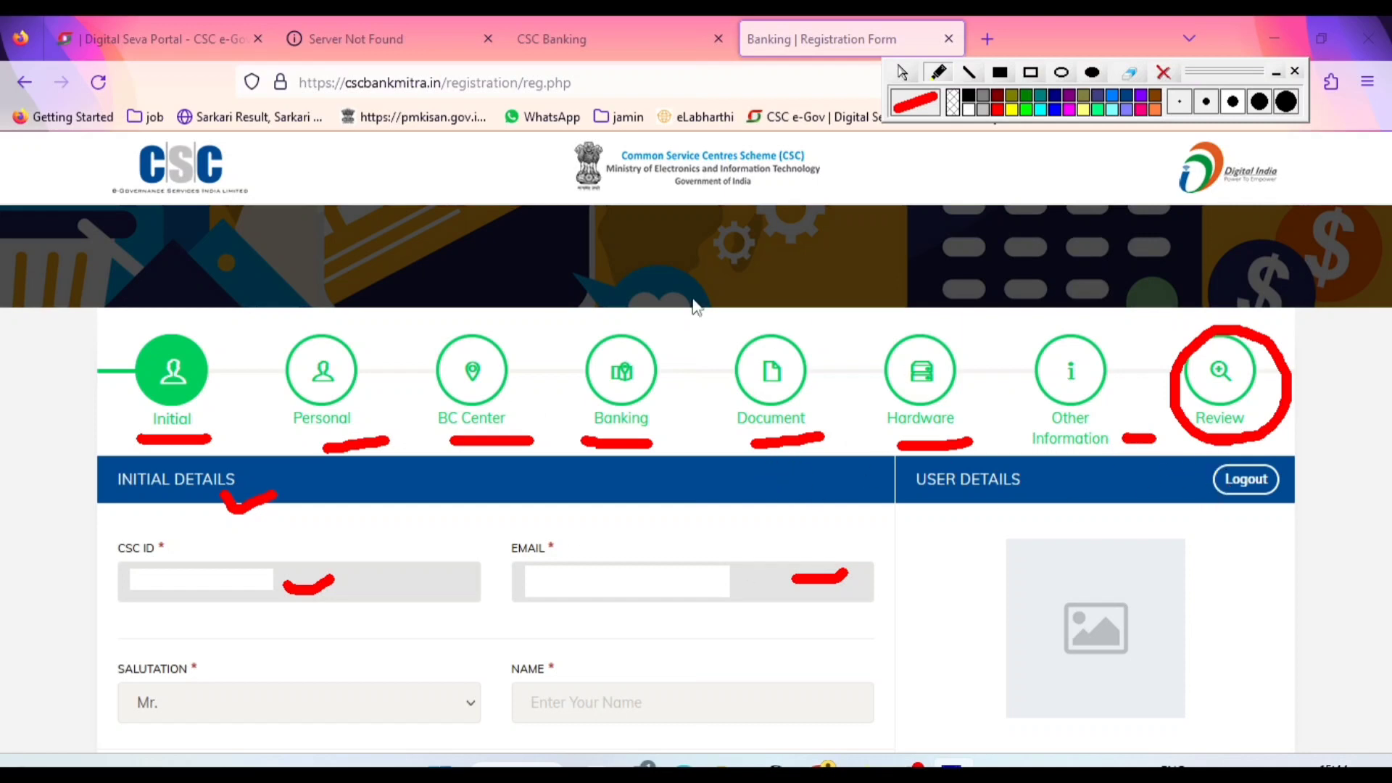
click(907, 73)
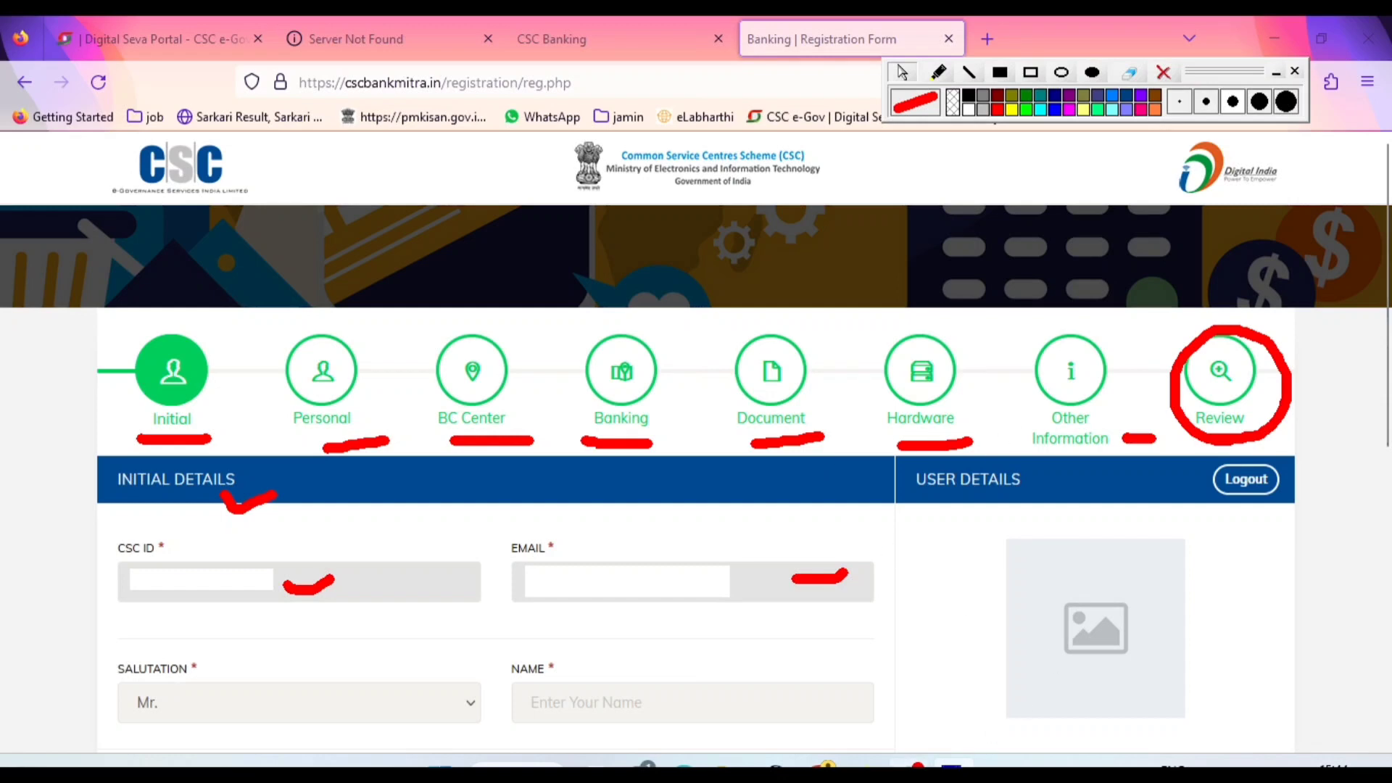
mouse_move(908, 767)
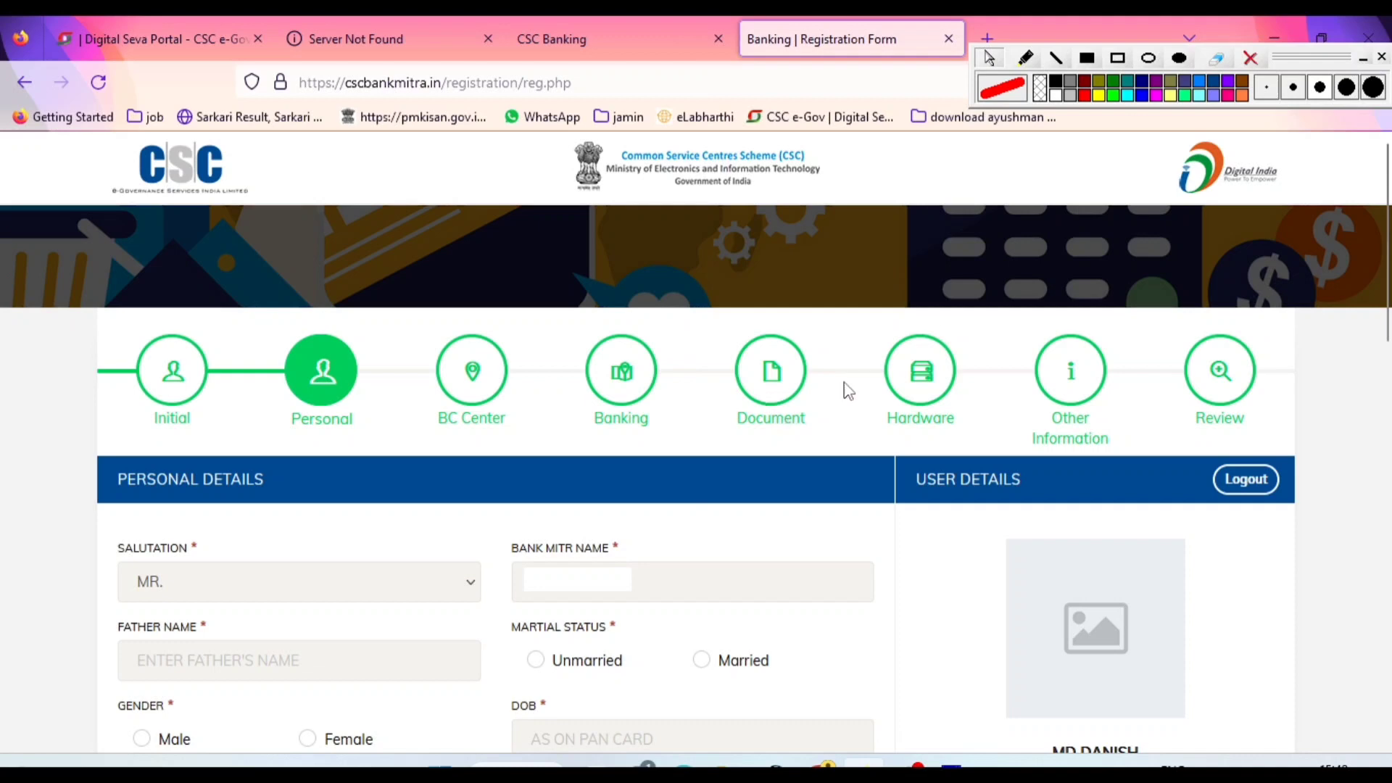
Underline the Personal and Initial stages in red and mark the Salutation, Bank Mitr Name and Father Name fields
click(1025, 59)
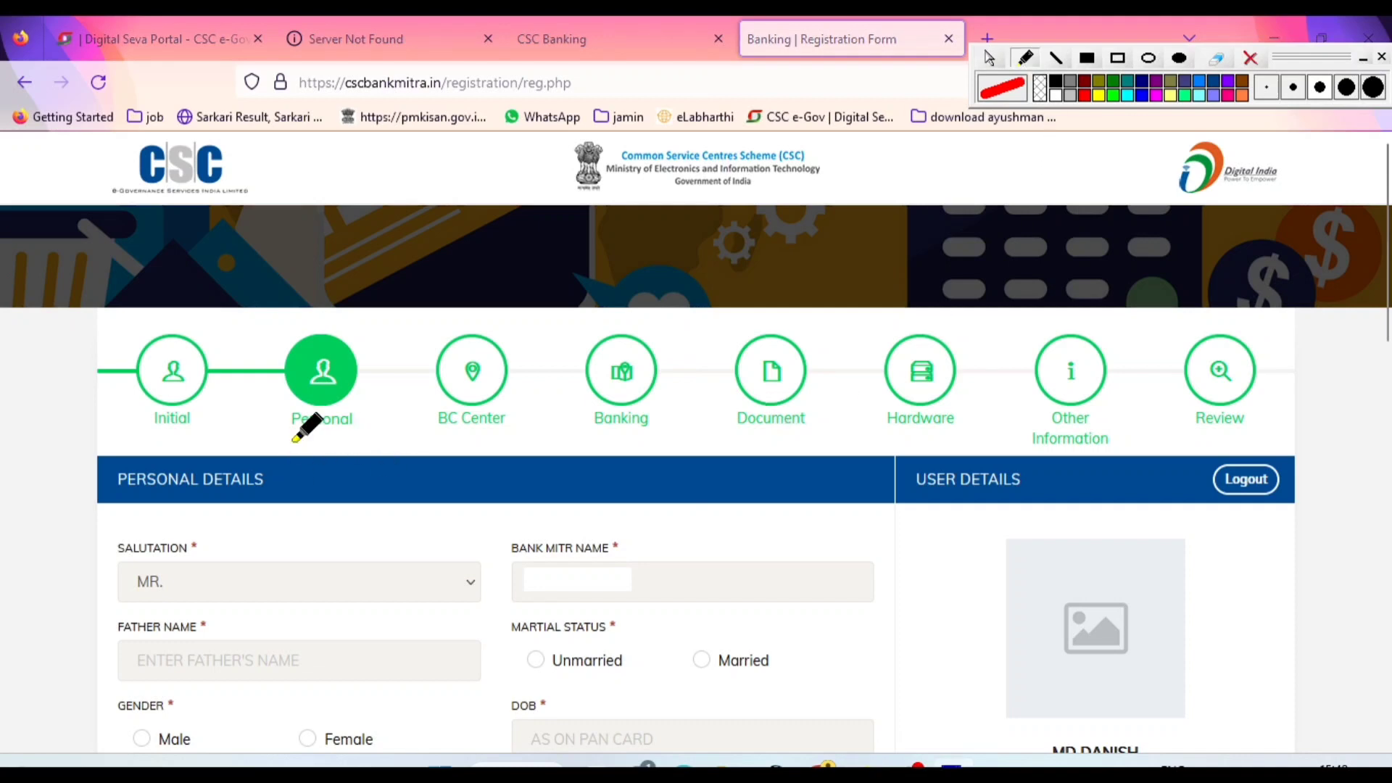
drag(287, 437, 360, 437)
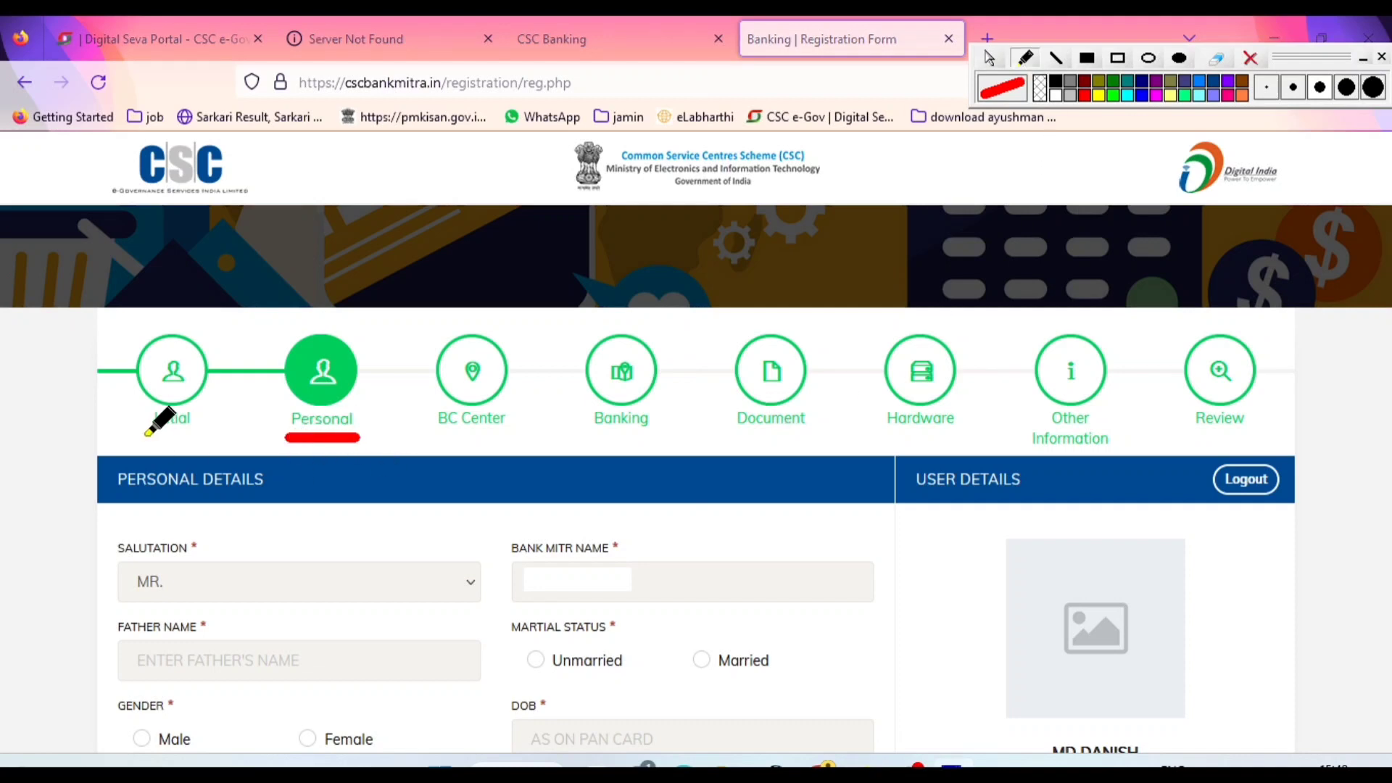
drag(143, 438, 188, 440)
click(248, 586)
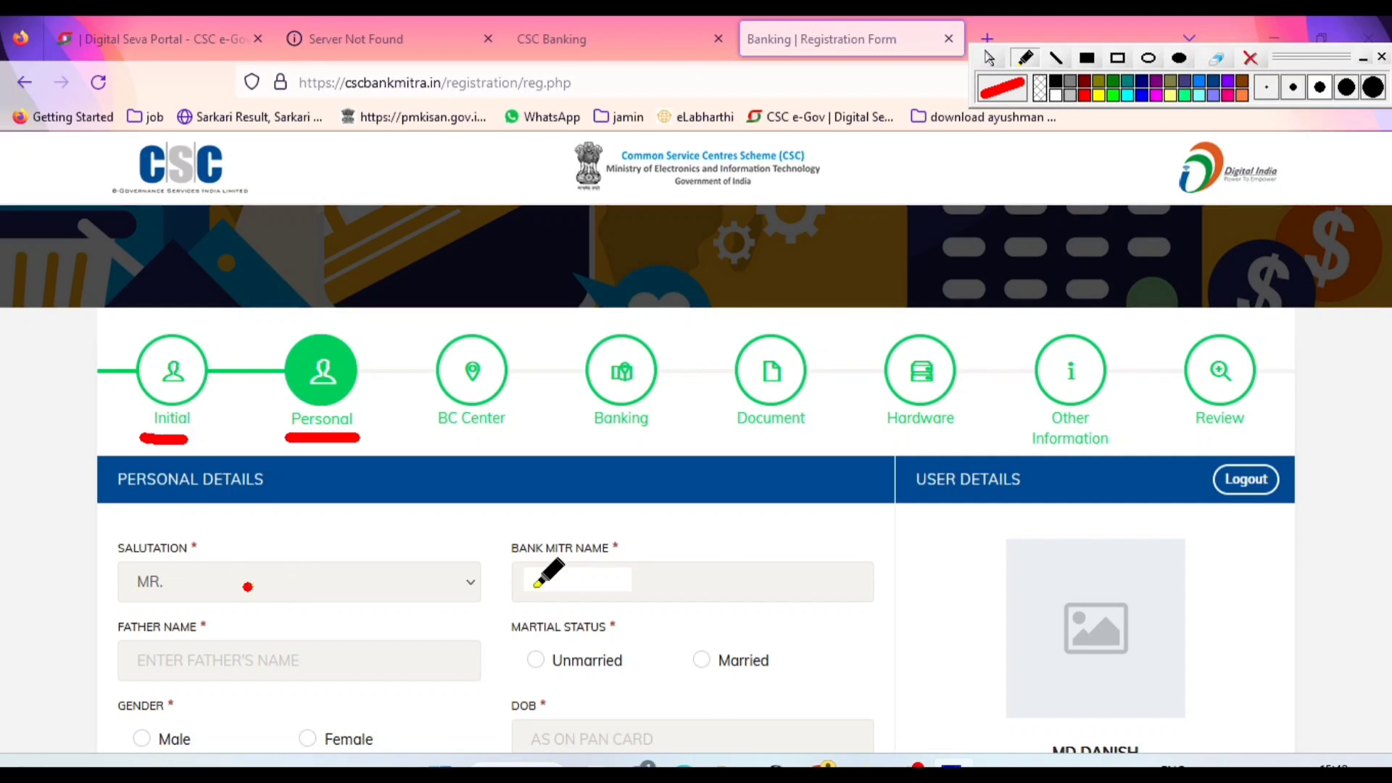
click(652, 586)
click(206, 661)
drag(216, 662, 236, 656)
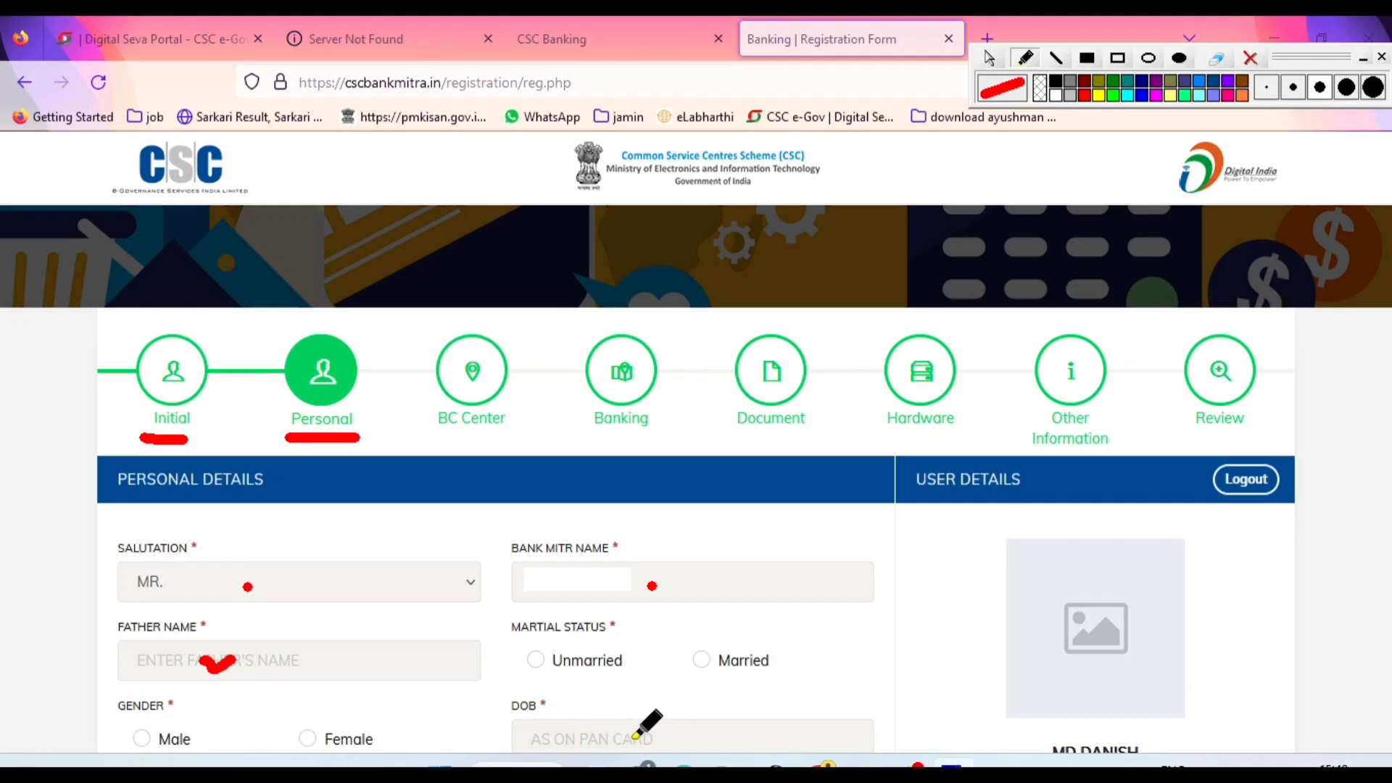
click(989, 59)
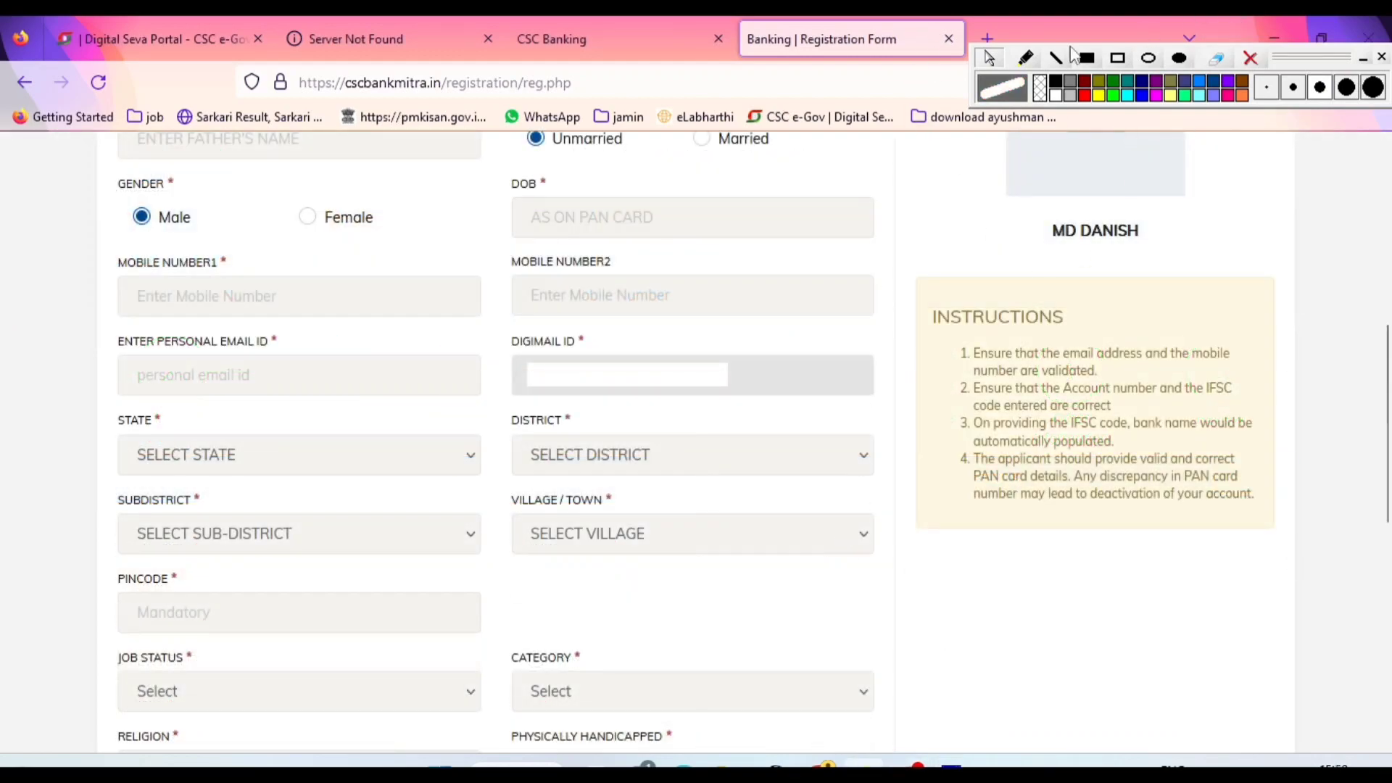
Mark the Unmarried option, the Female and Male gender options and the DOB field with the red pen
click(1034, 57)
click(1085, 95)
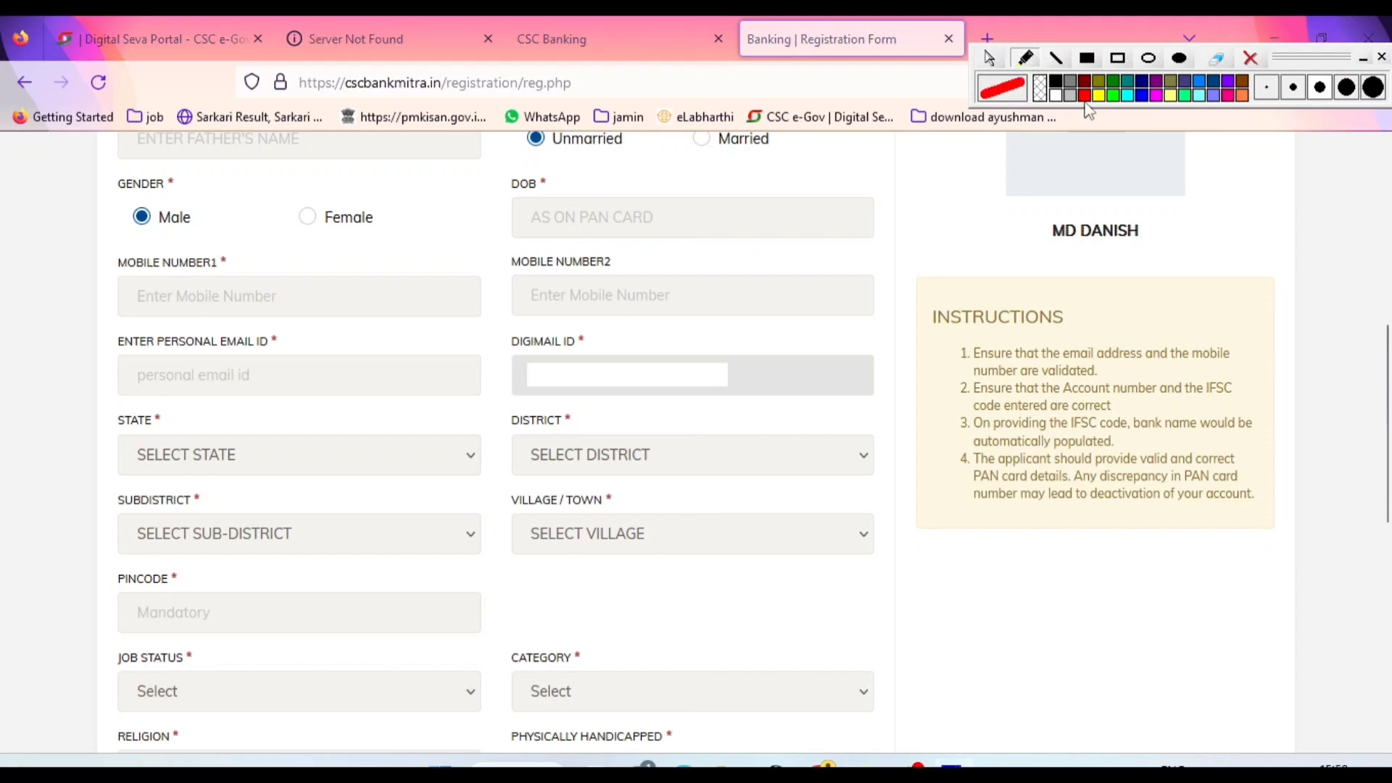
click(554, 166)
drag(297, 246, 349, 246)
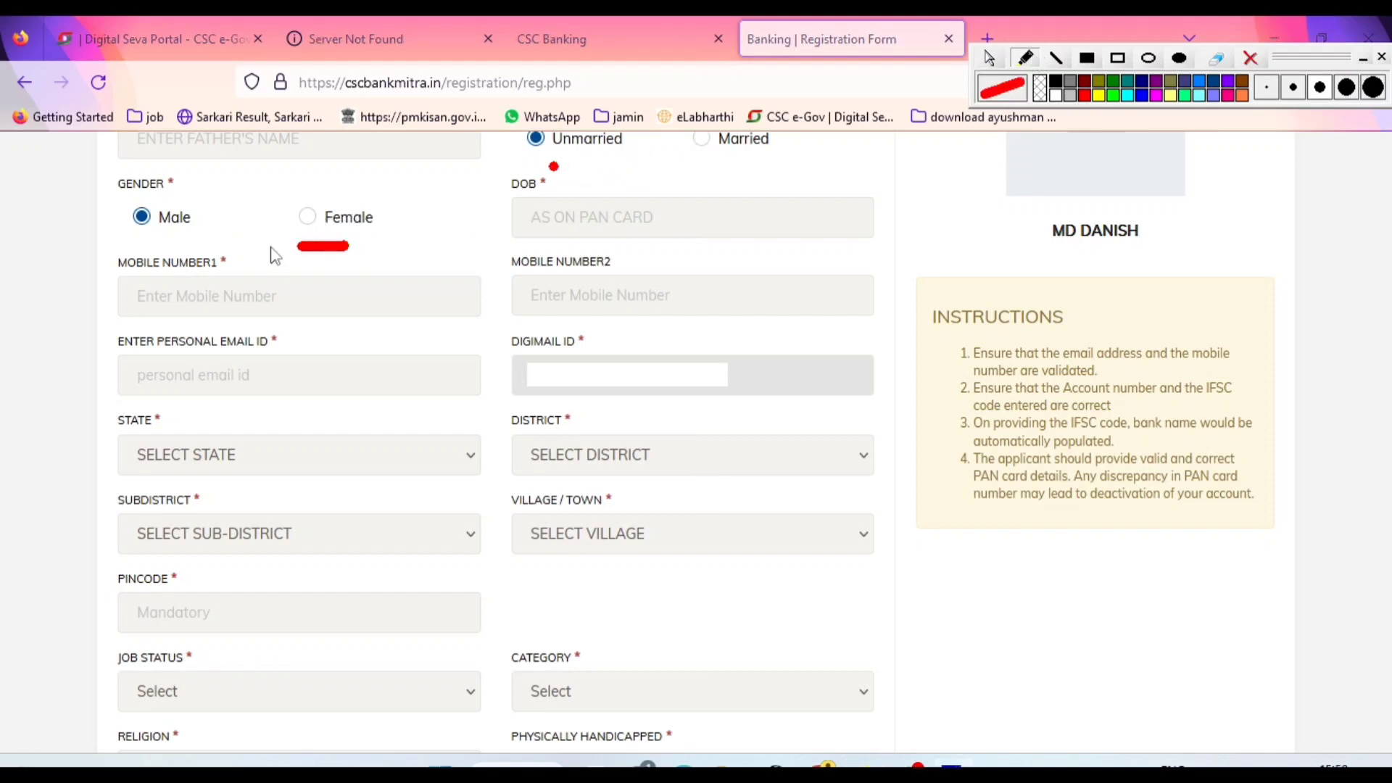
drag(143, 247, 181, 241)
drag(654, 225, 702, 218)
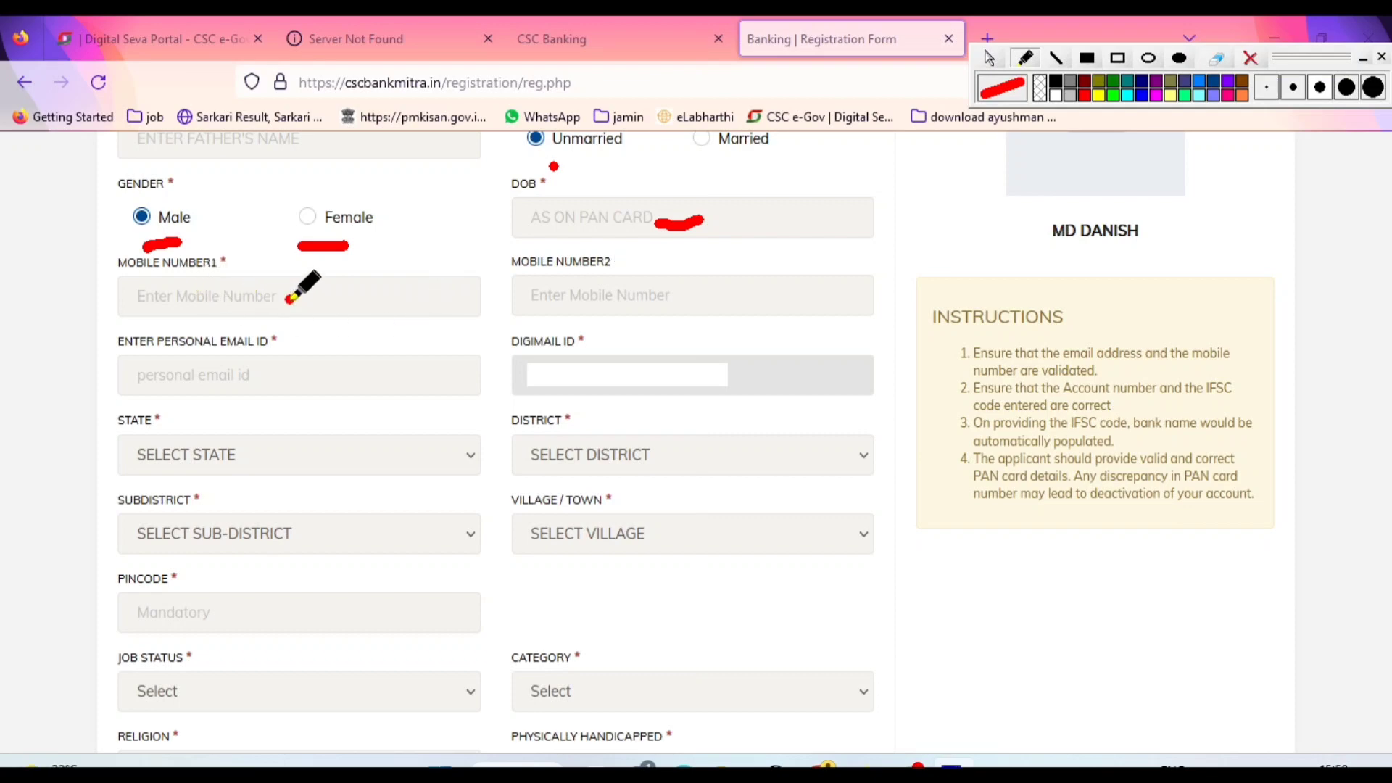
Tick both mobile number fields in red, dot the personal email field and underline the Digimail ID label
drag(287, 297, 324, 296)
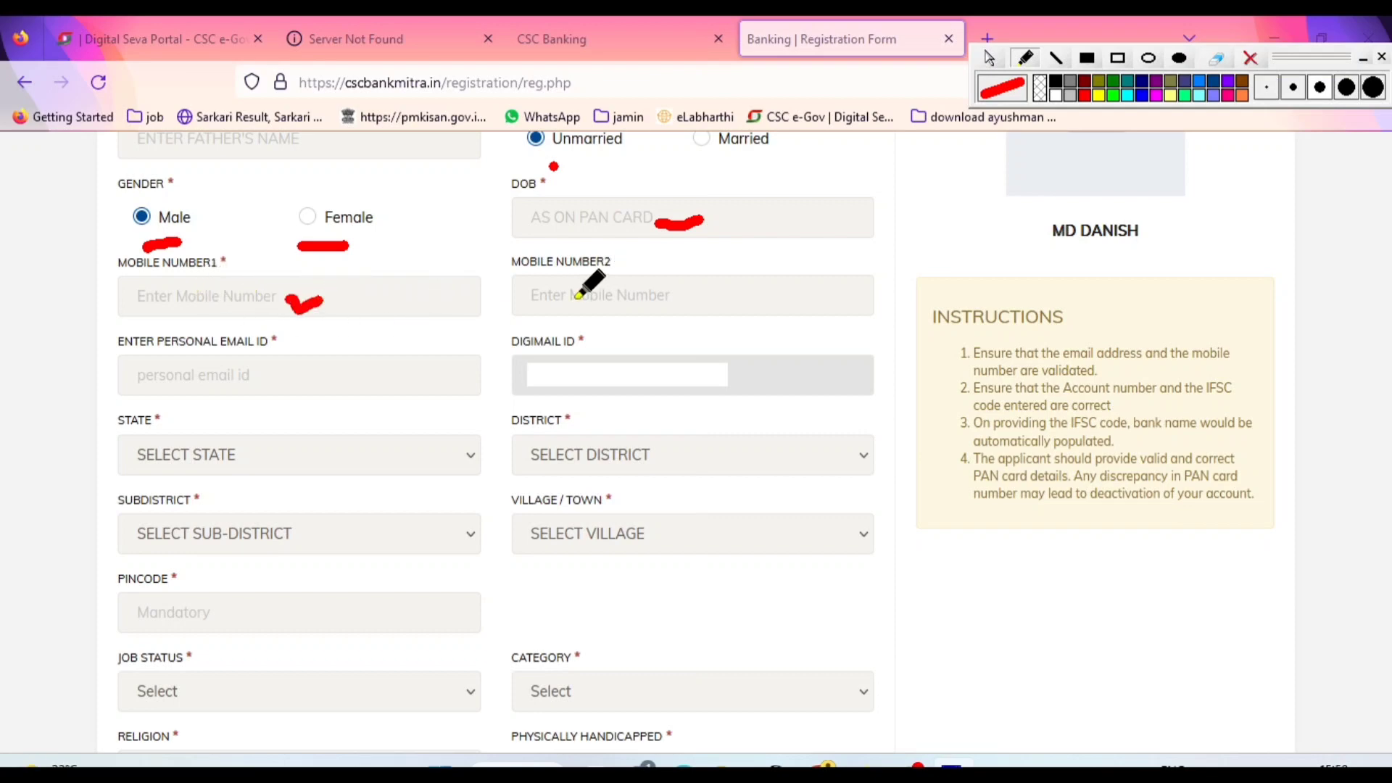
drag(574, 292, 612, 287)
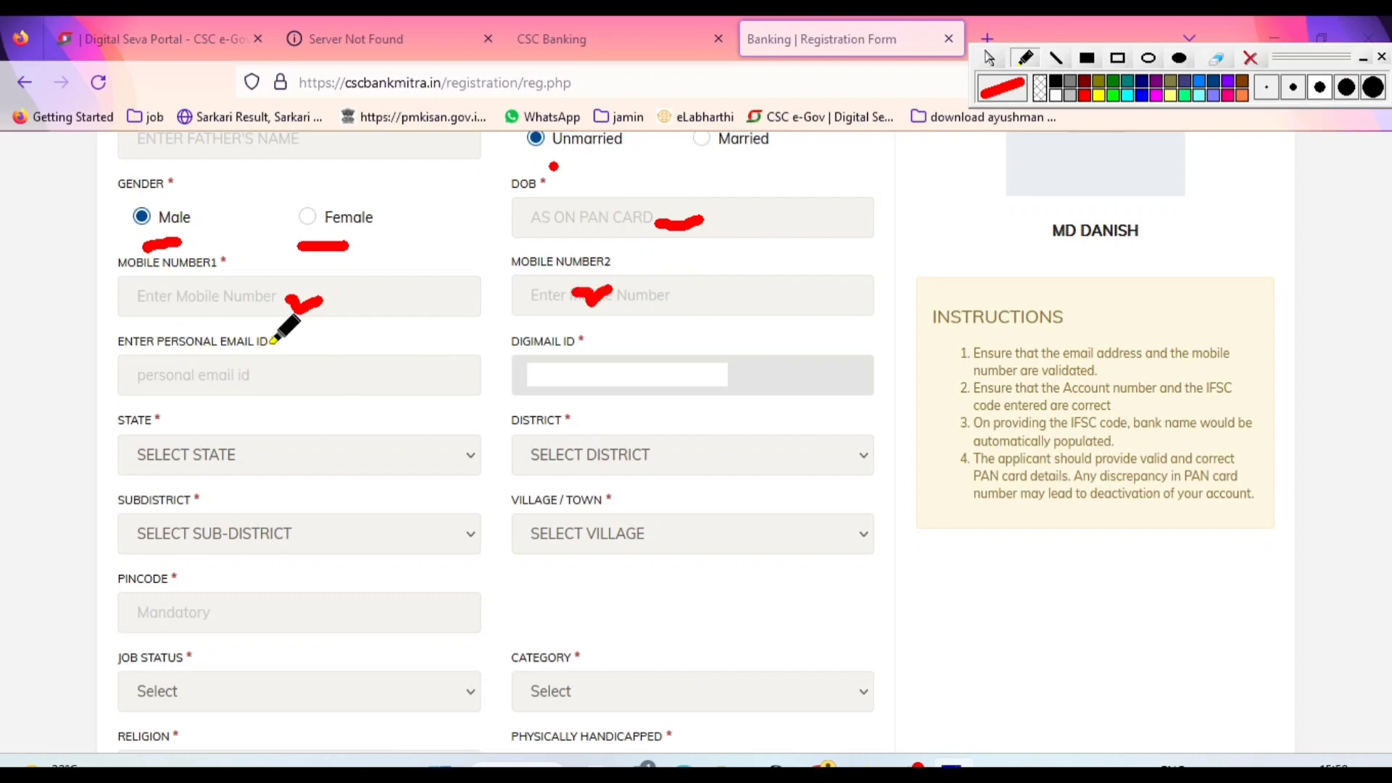
click(278, 369)
drag(578, 357, 631, 348)
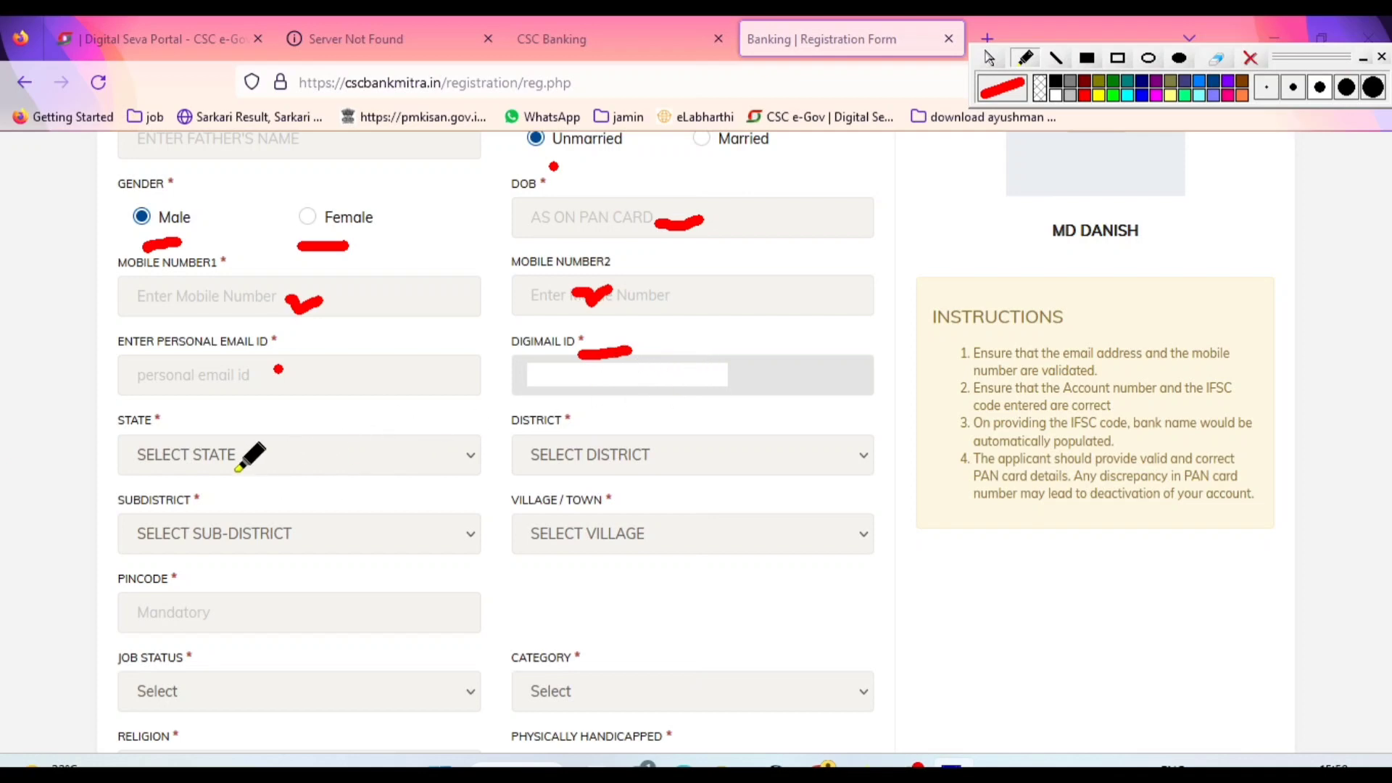
Stop drawing and set the State to BIHAR and the District to MUNGER in the personal details
click(988, 58)
click(214, 464)
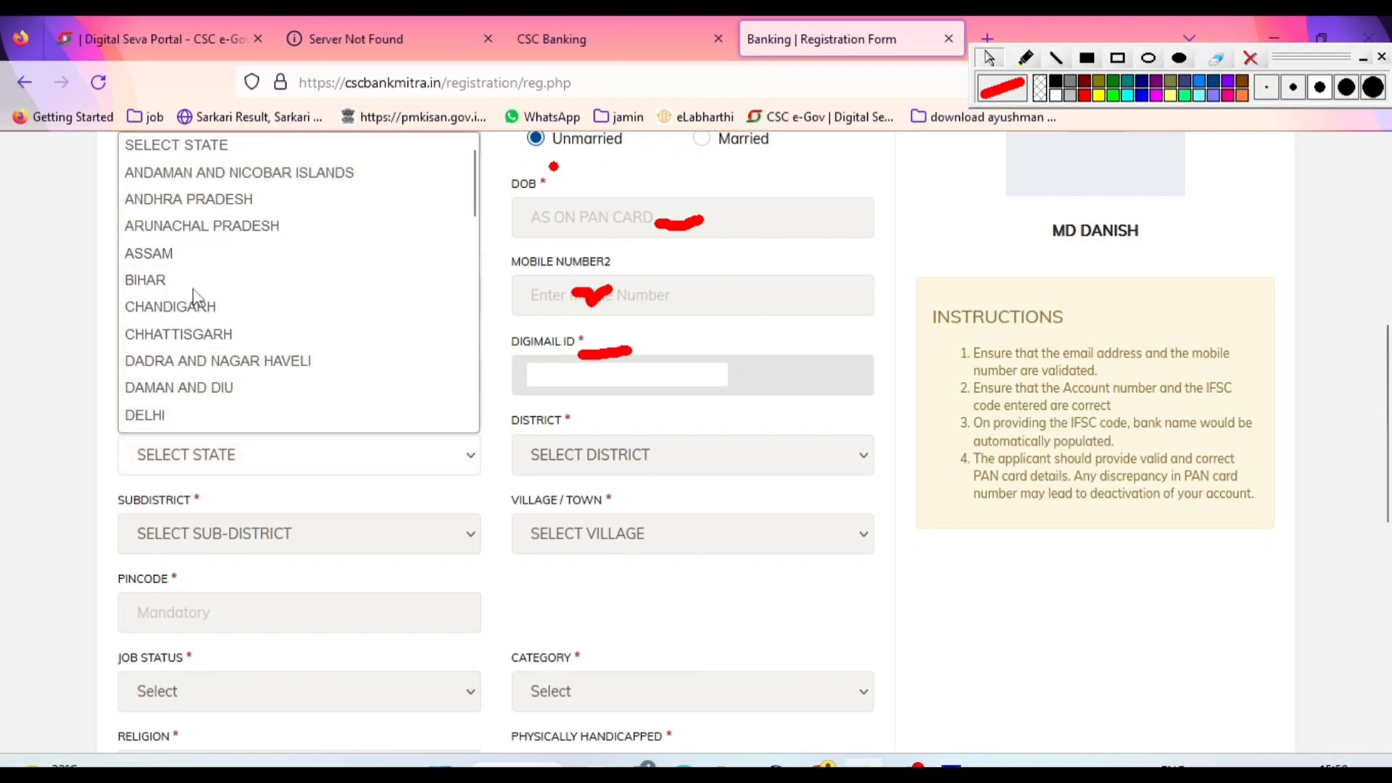
click(193, 283)
click(623, 477)
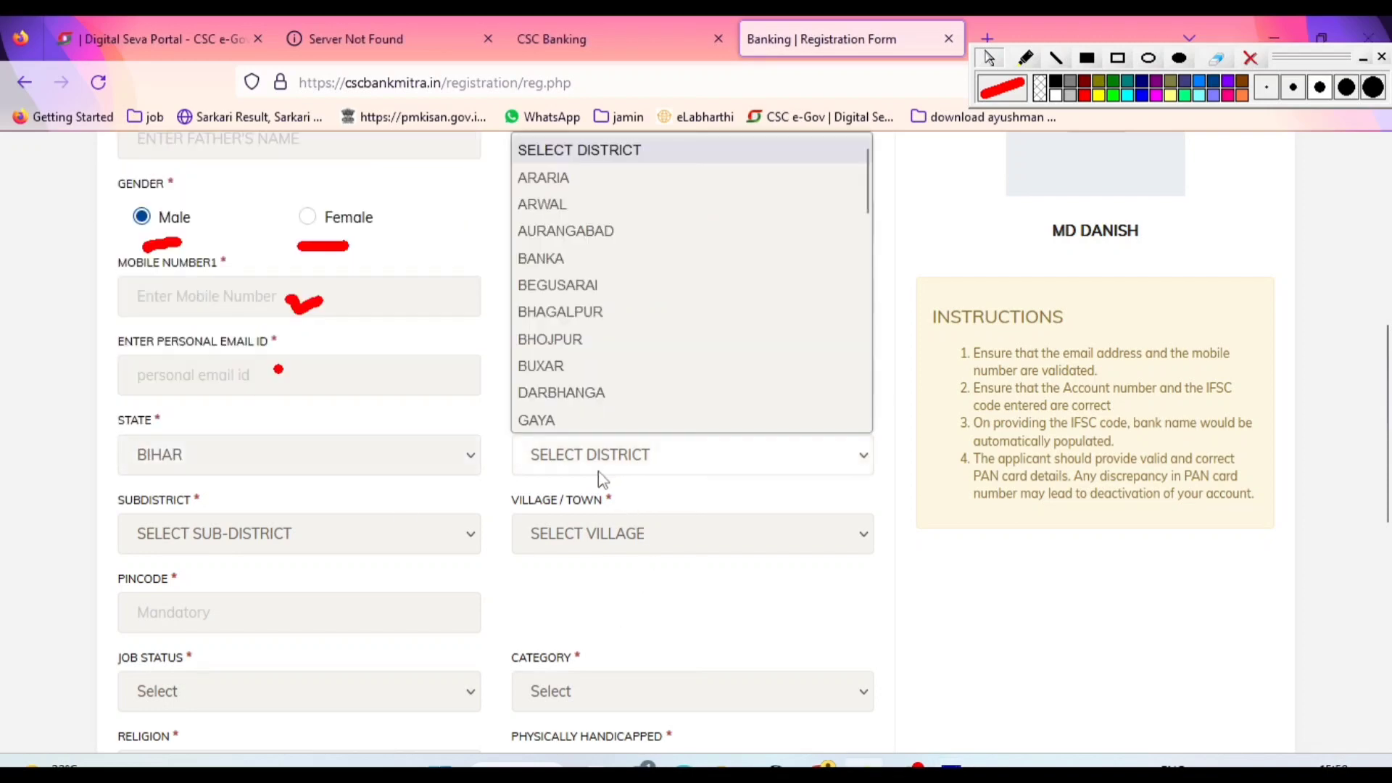
scroll(582, 400, down, 4)
click(582, 389)
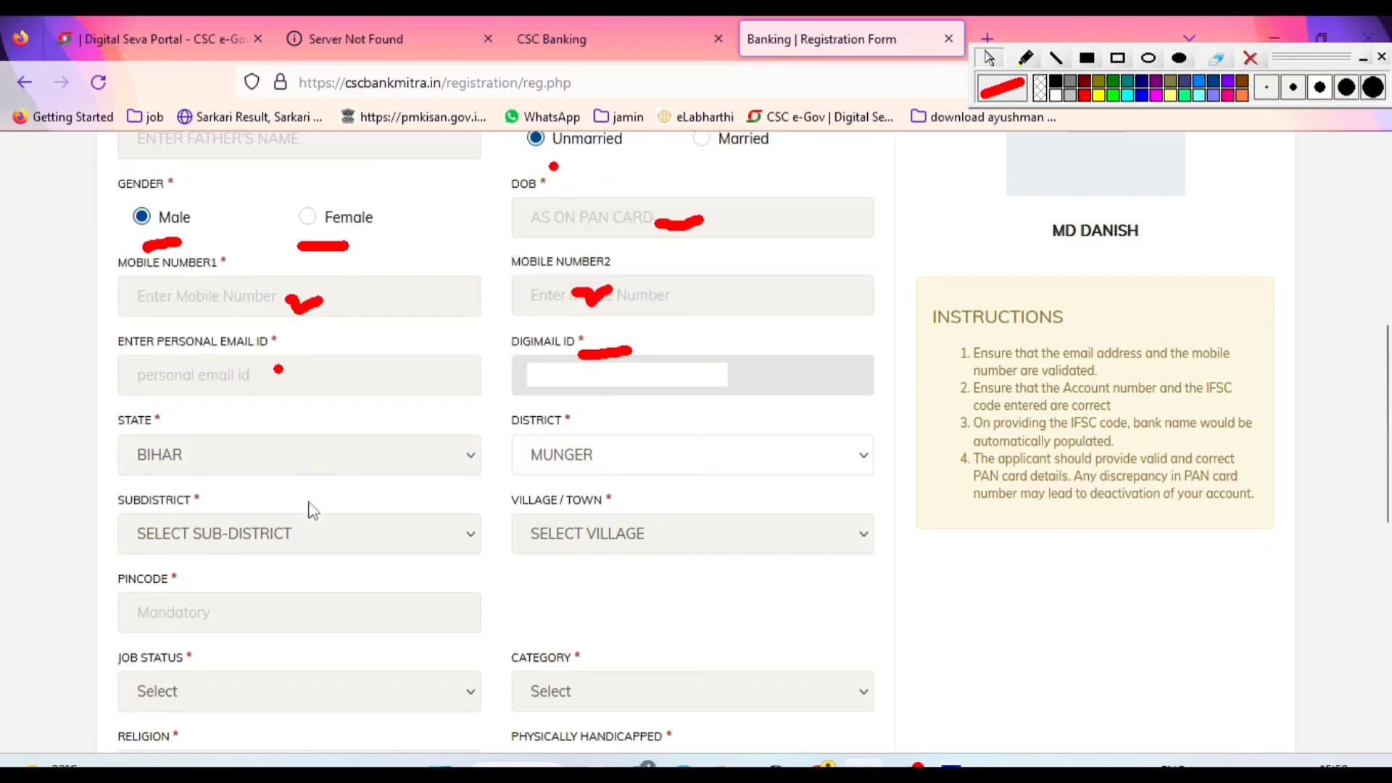
Look through the Subdistrict and Village / Town choices without selecting any
click(290, 547)
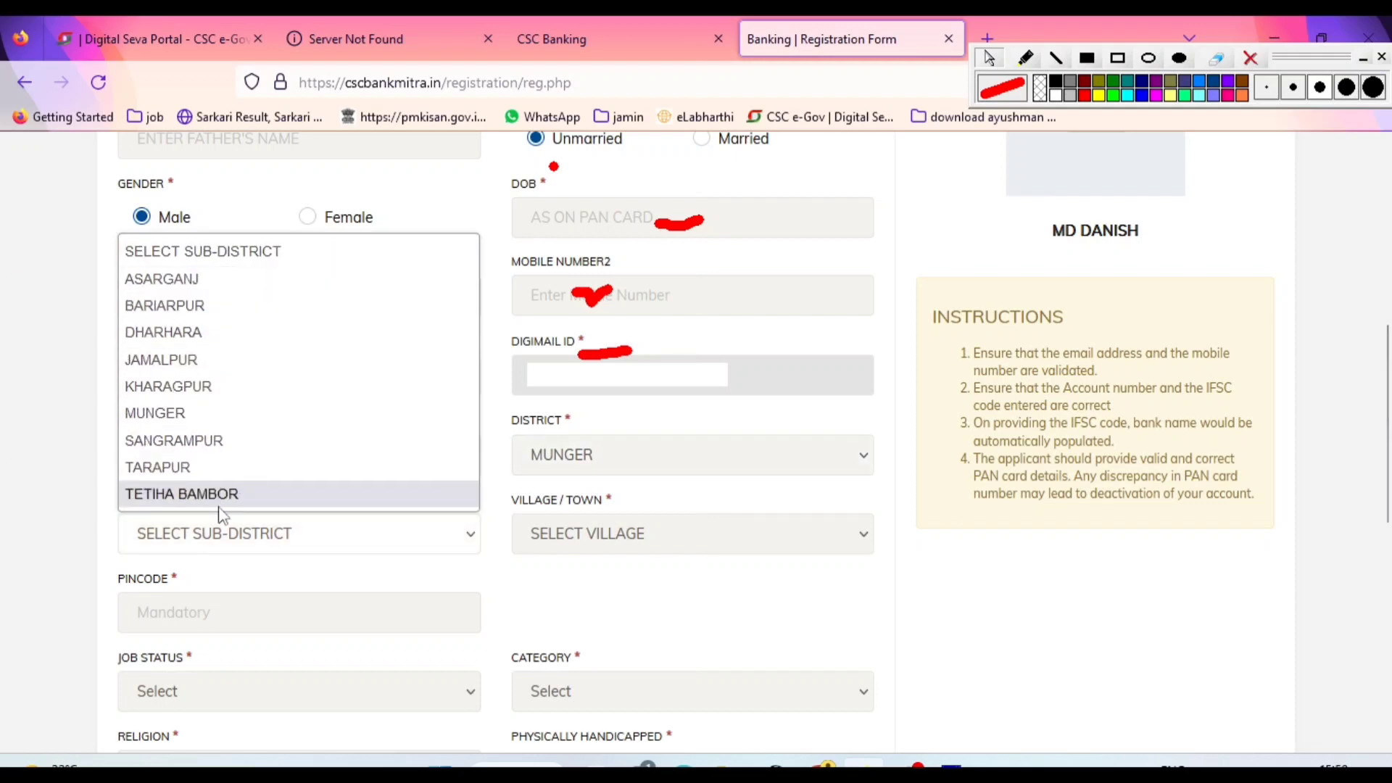
click(348, 586)
click(629, 538)
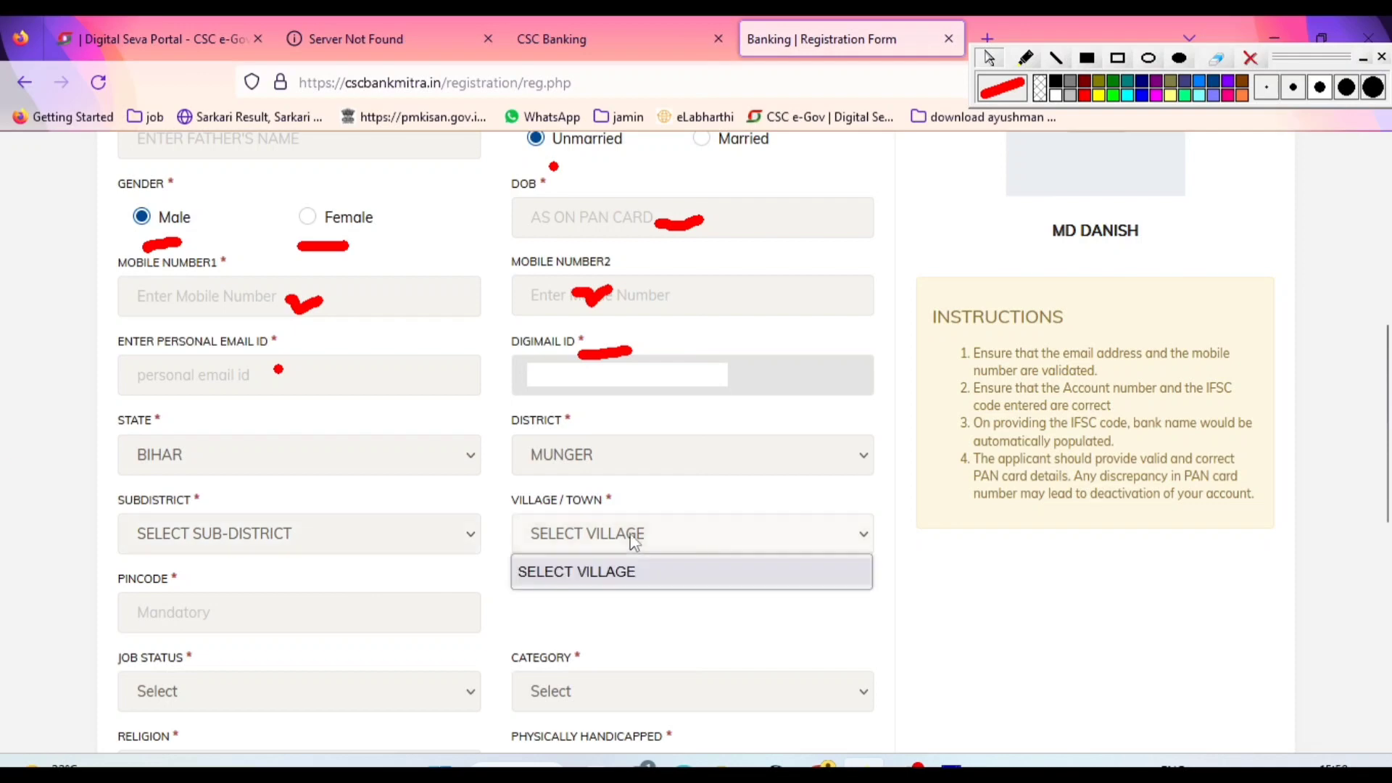
click(622, 540)
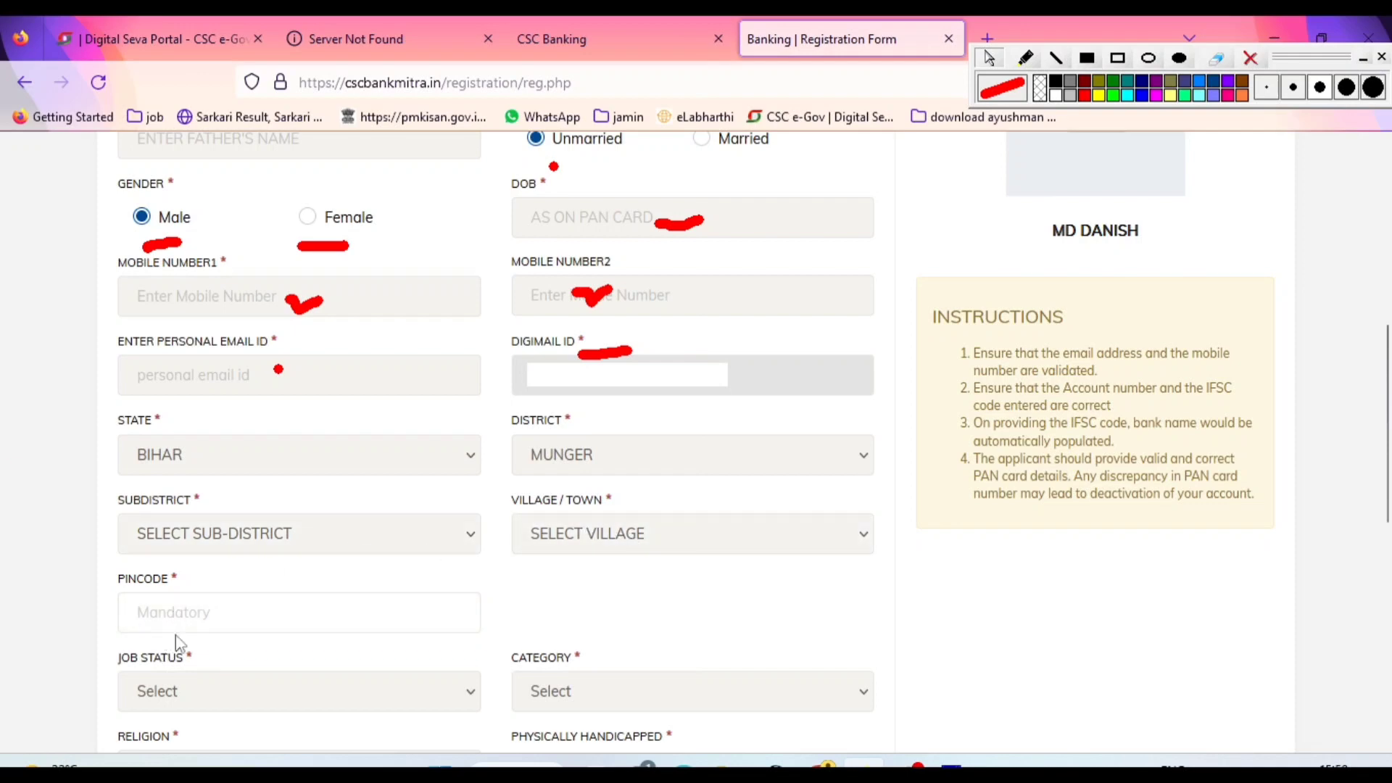
Set the Job Status to ONLY CSC and view the Category options without choosing one
click(215, 693)
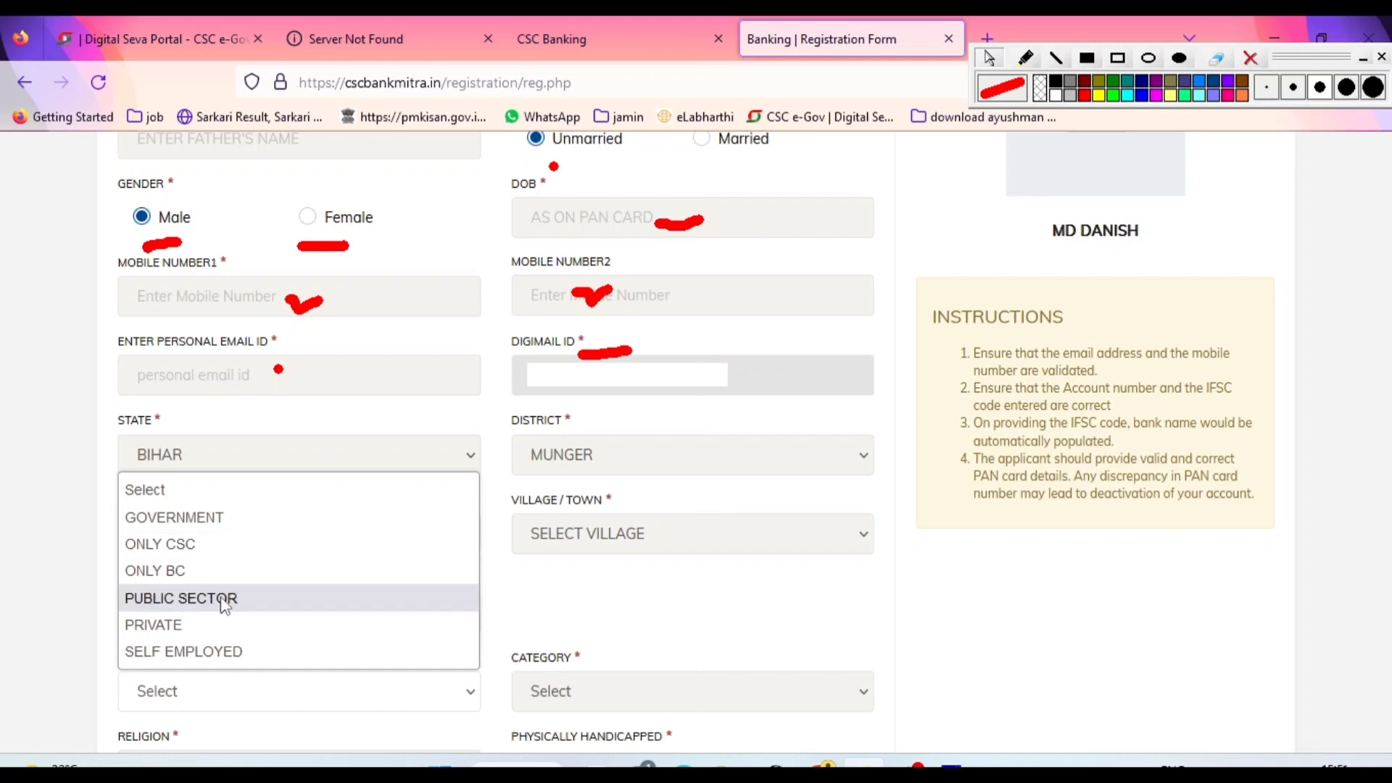
click(201, 557)
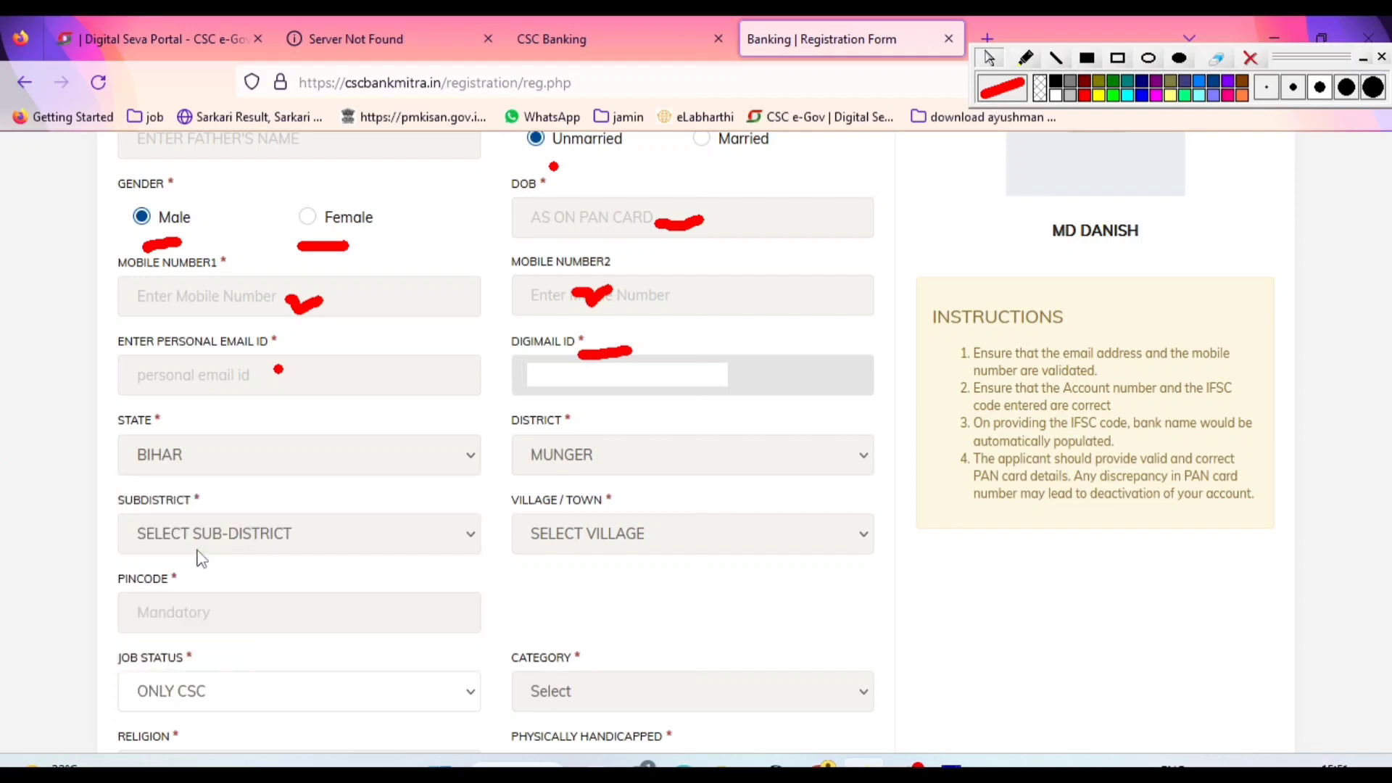
click(747, 694)
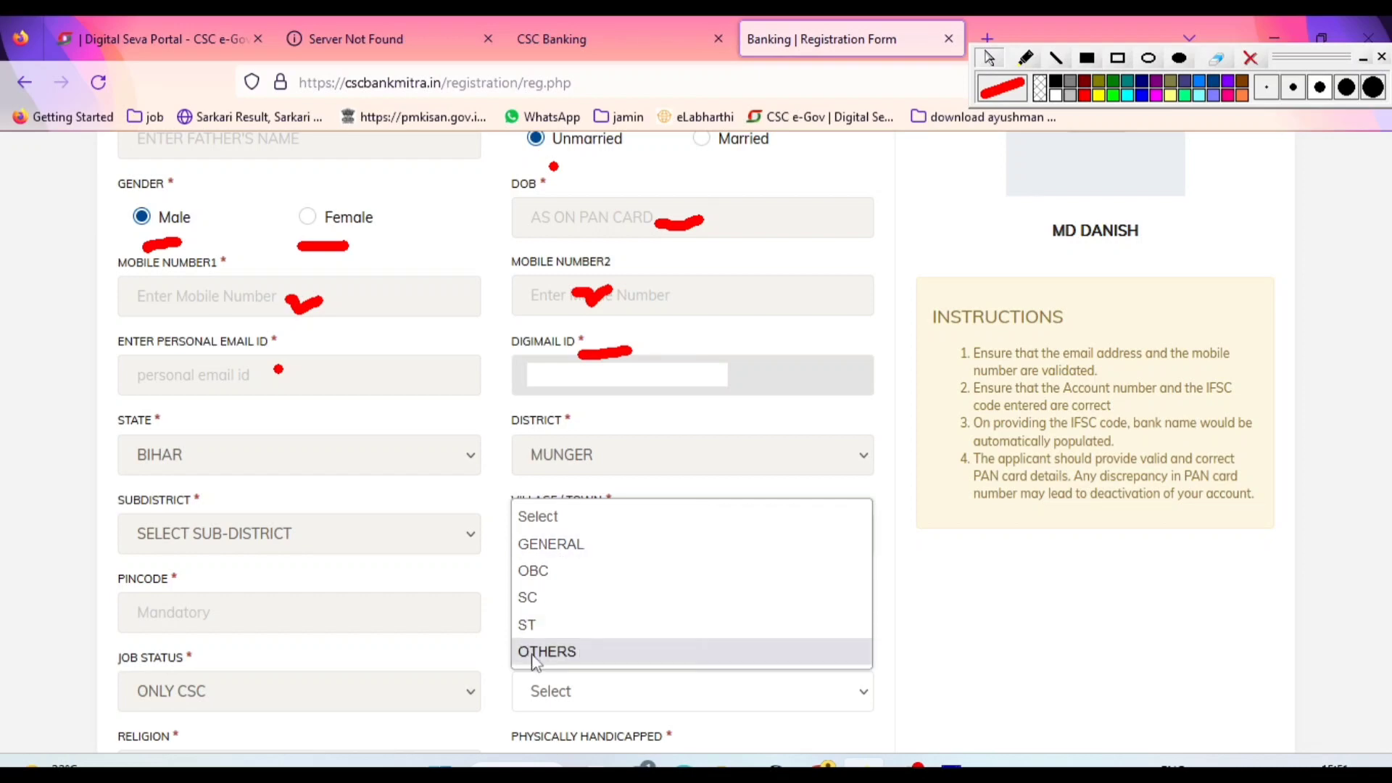
click(988, 651)
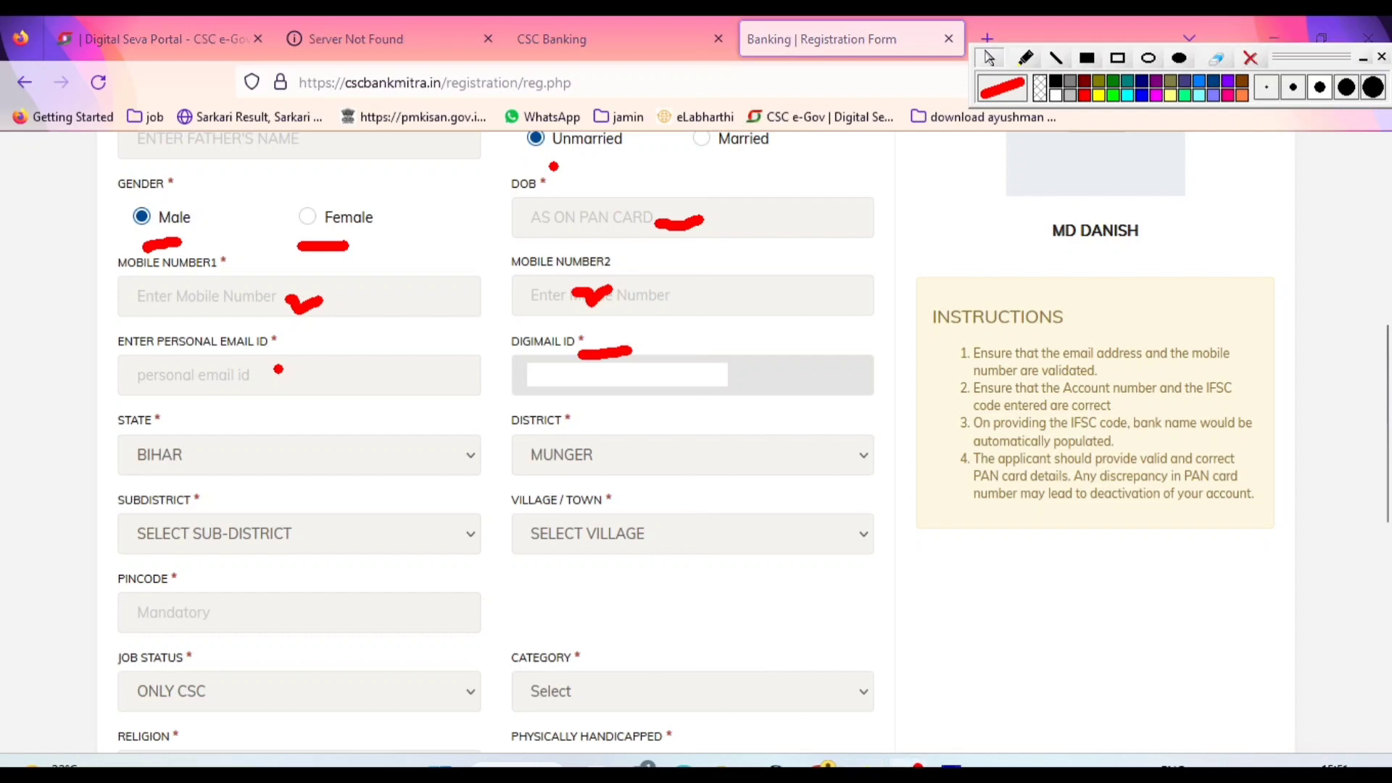
Examine the Pincode field and the options for Category, Proof of Address and Religion without changing them
scroll(739, 417, down, 5)
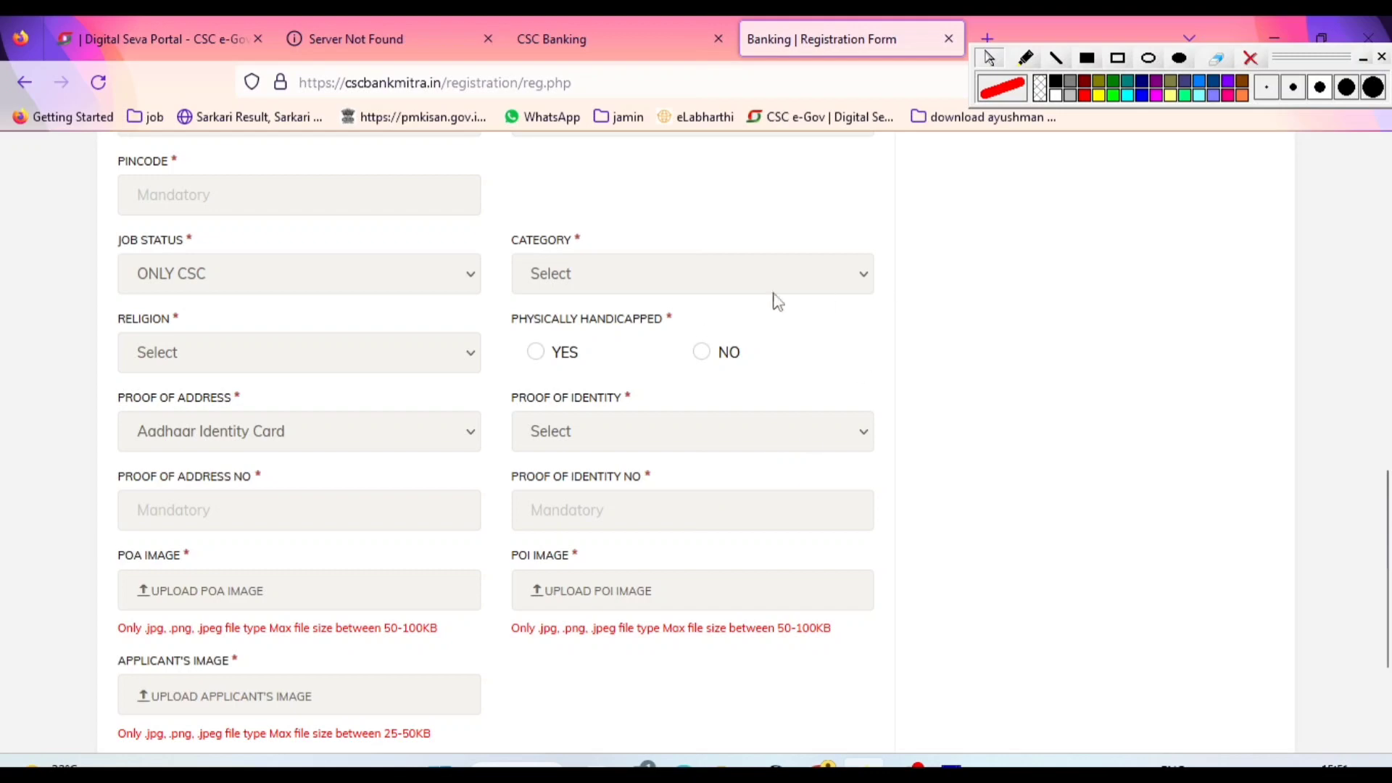
click(256, 197)
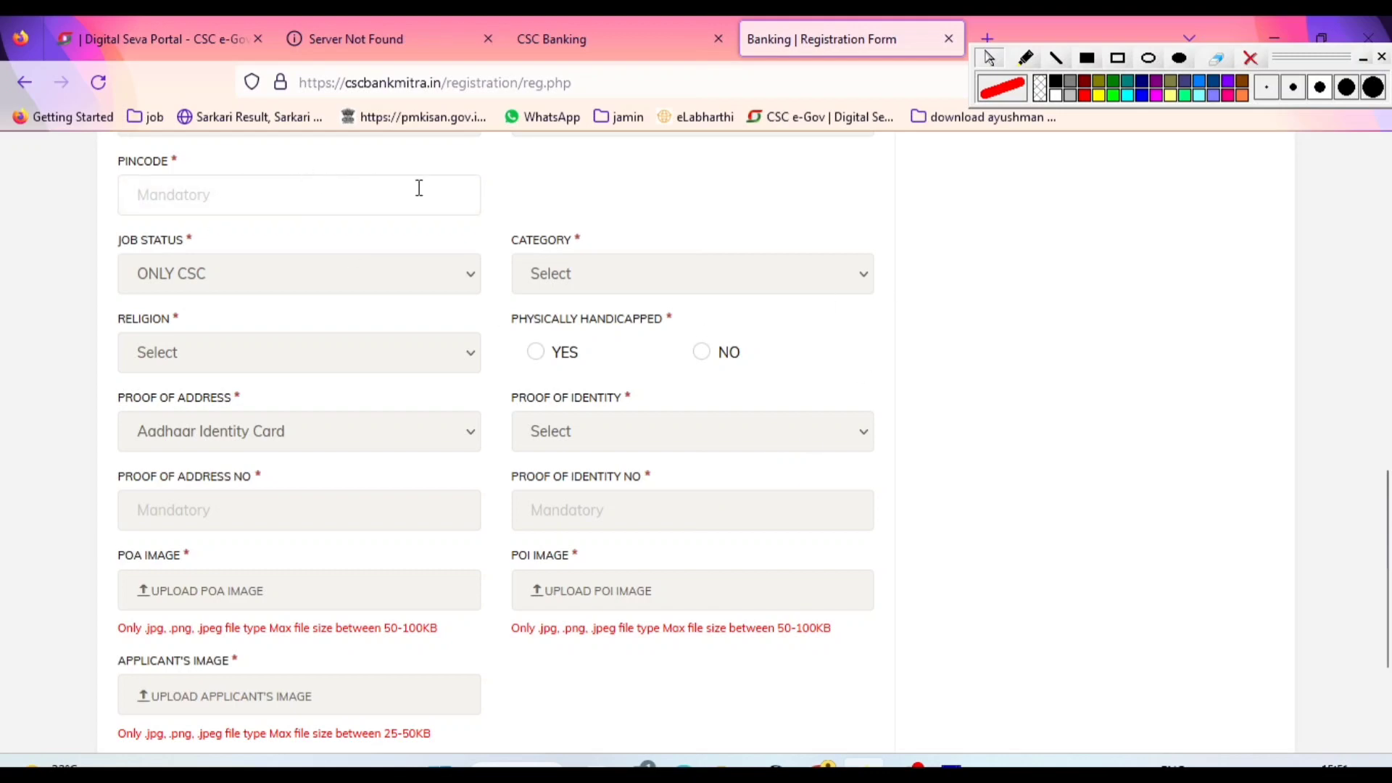
click(572, 279)
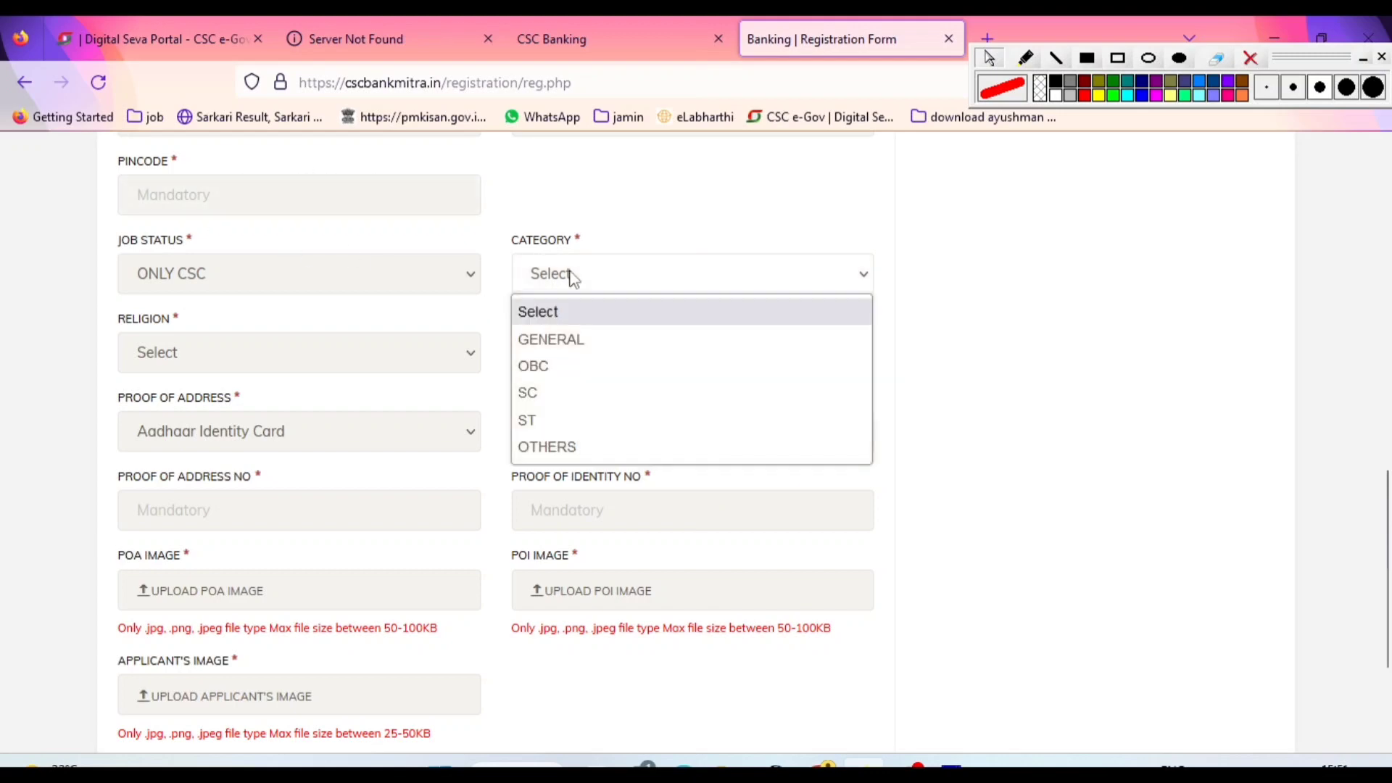
click(561, 283)
click(303, 432)
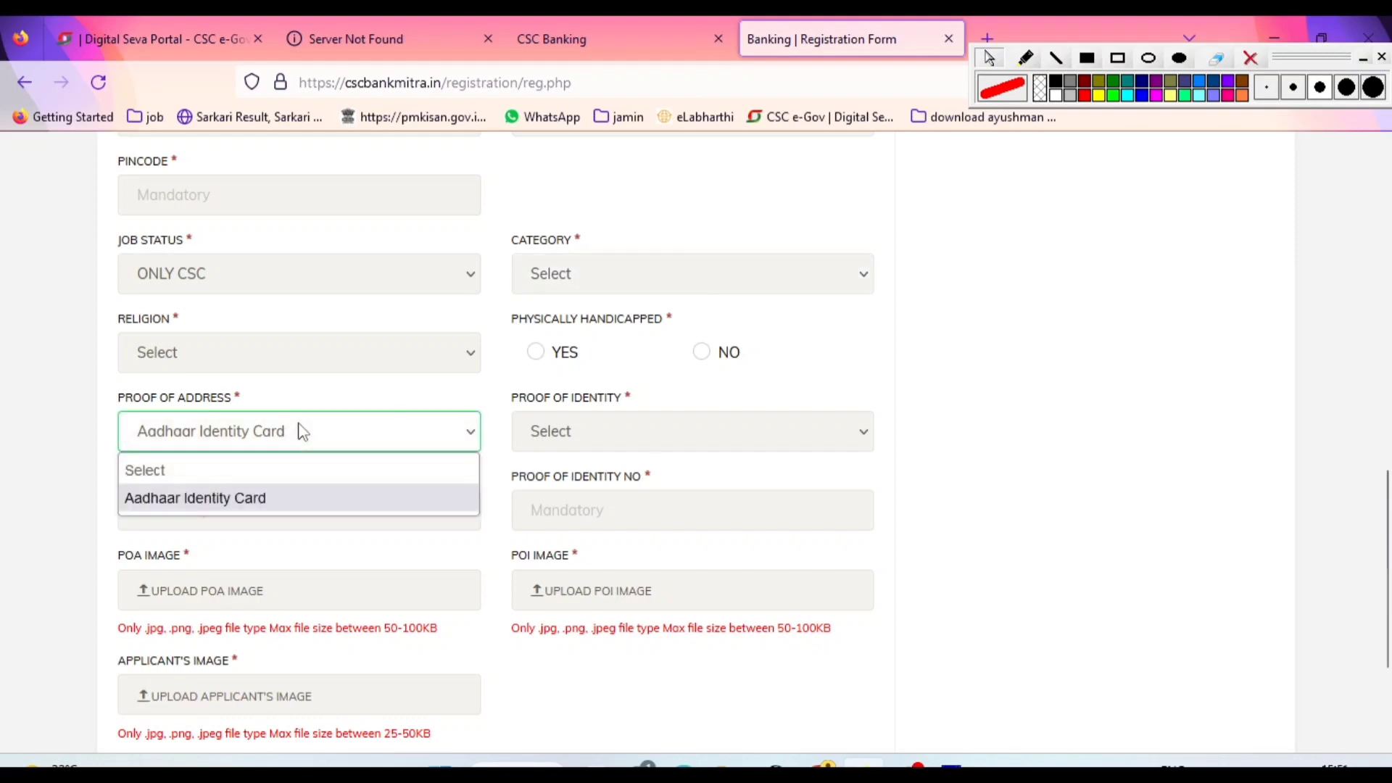
click(300, 432)
click(311, 368)
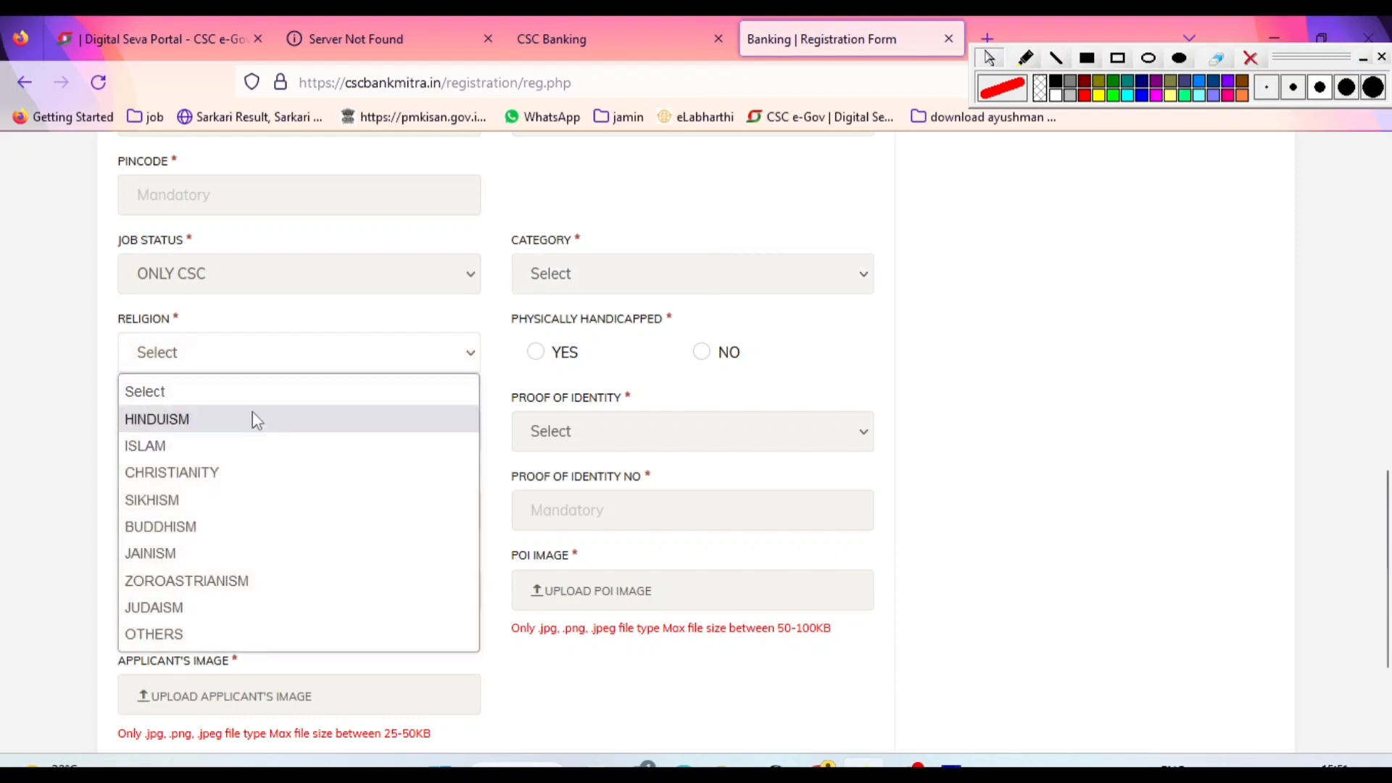
click(942, 395)
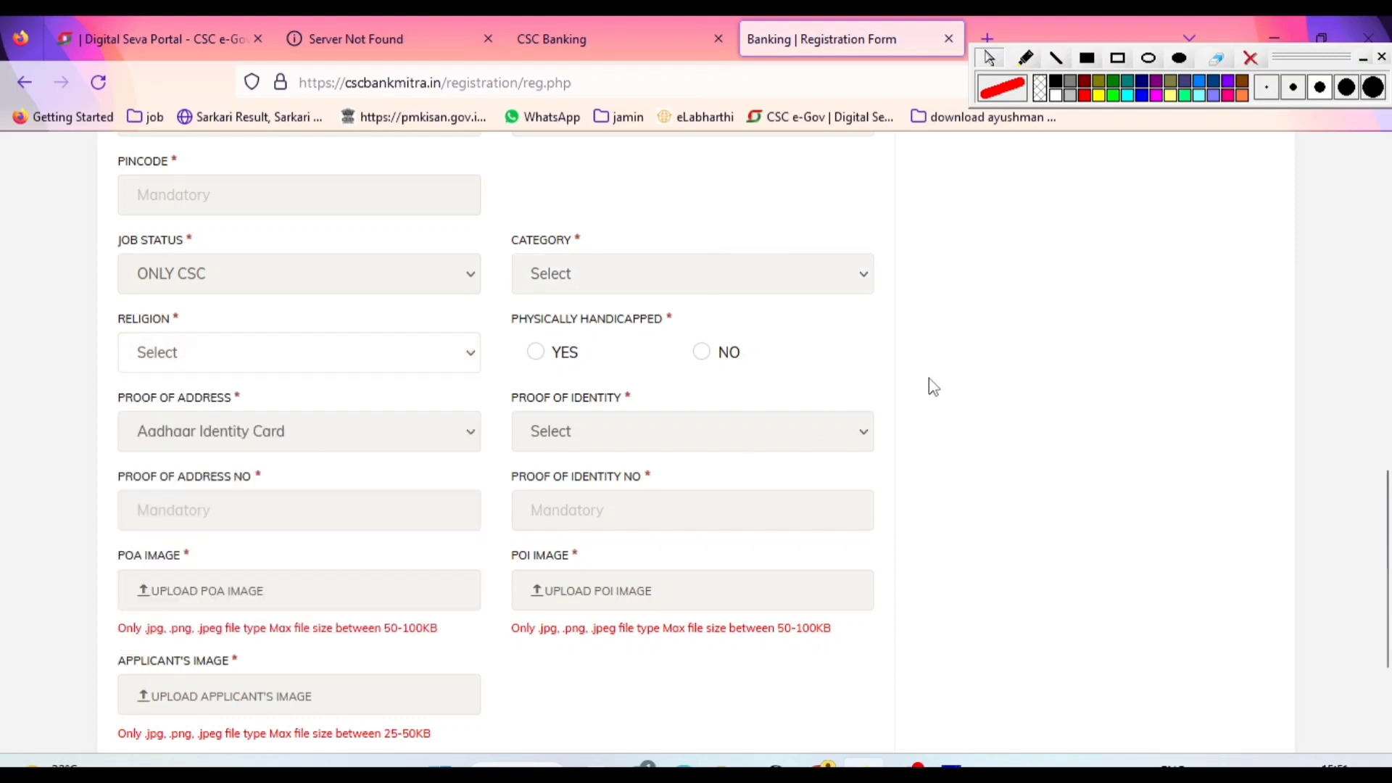
Set Physically Handicapped to NO
drag(505, 320, 672, 318)
click(538, 354)
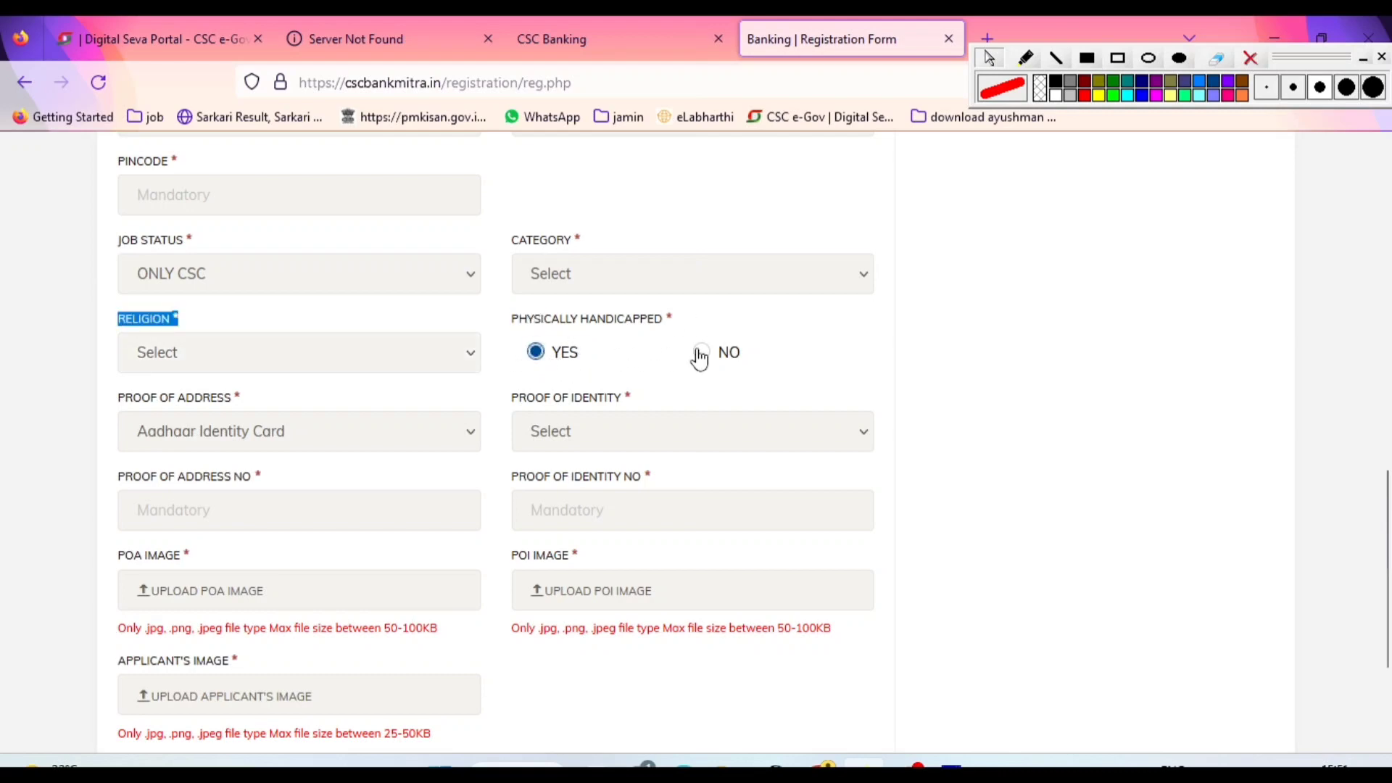
click(701, 353)
click(829, 350)
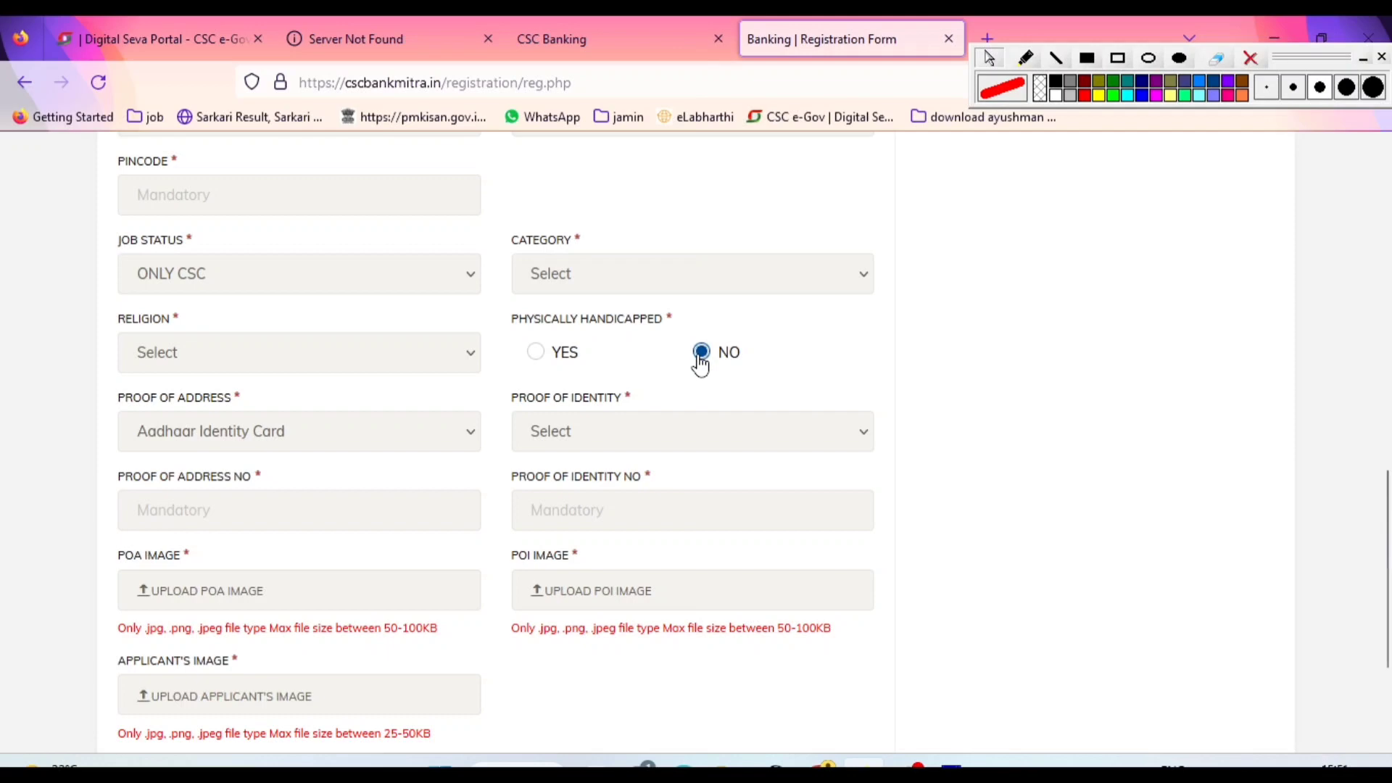
Choose Aadhaar Identity Card as Proof of Address and PAN Card as Proof of Identity
click(265, 438)
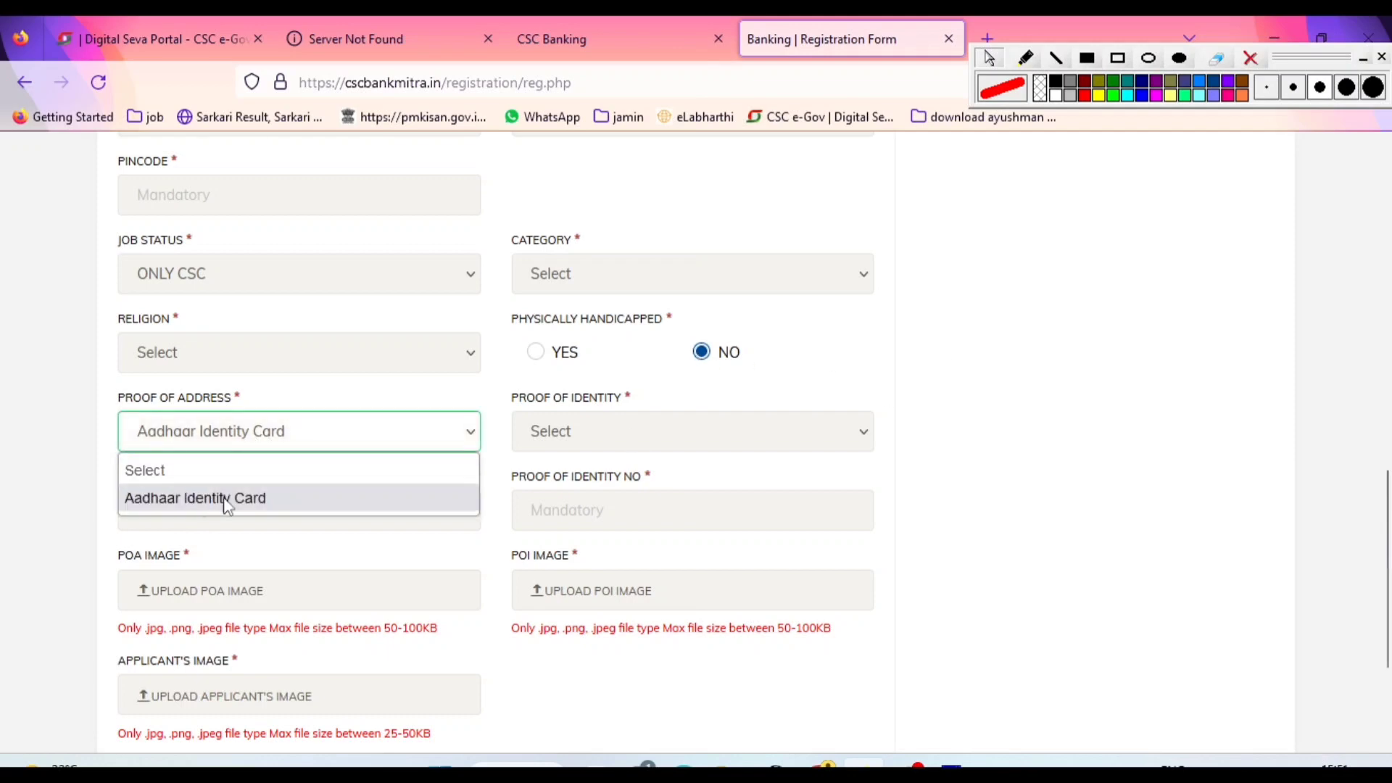
click(250, 499)
click(638, 429)
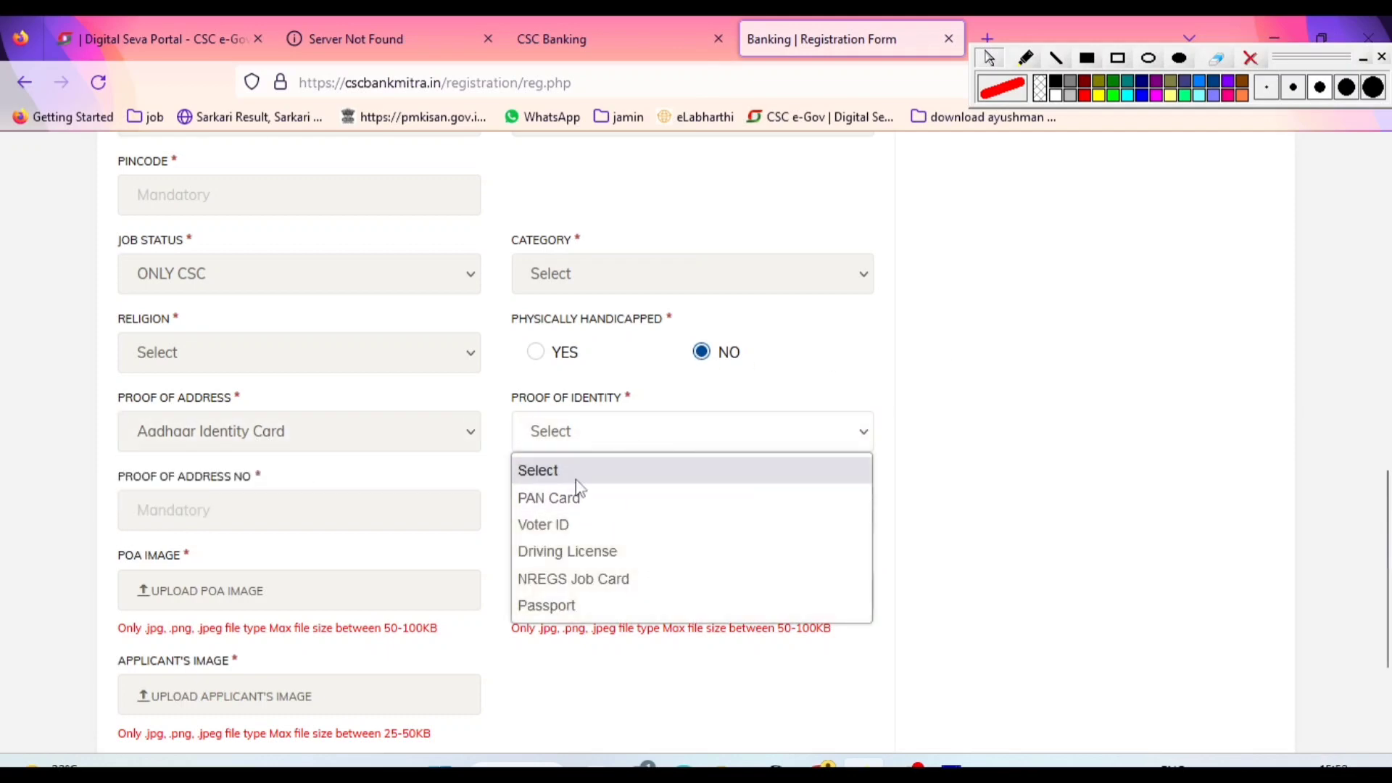
drag(517, 404, 632, 403)
click(616, 433)
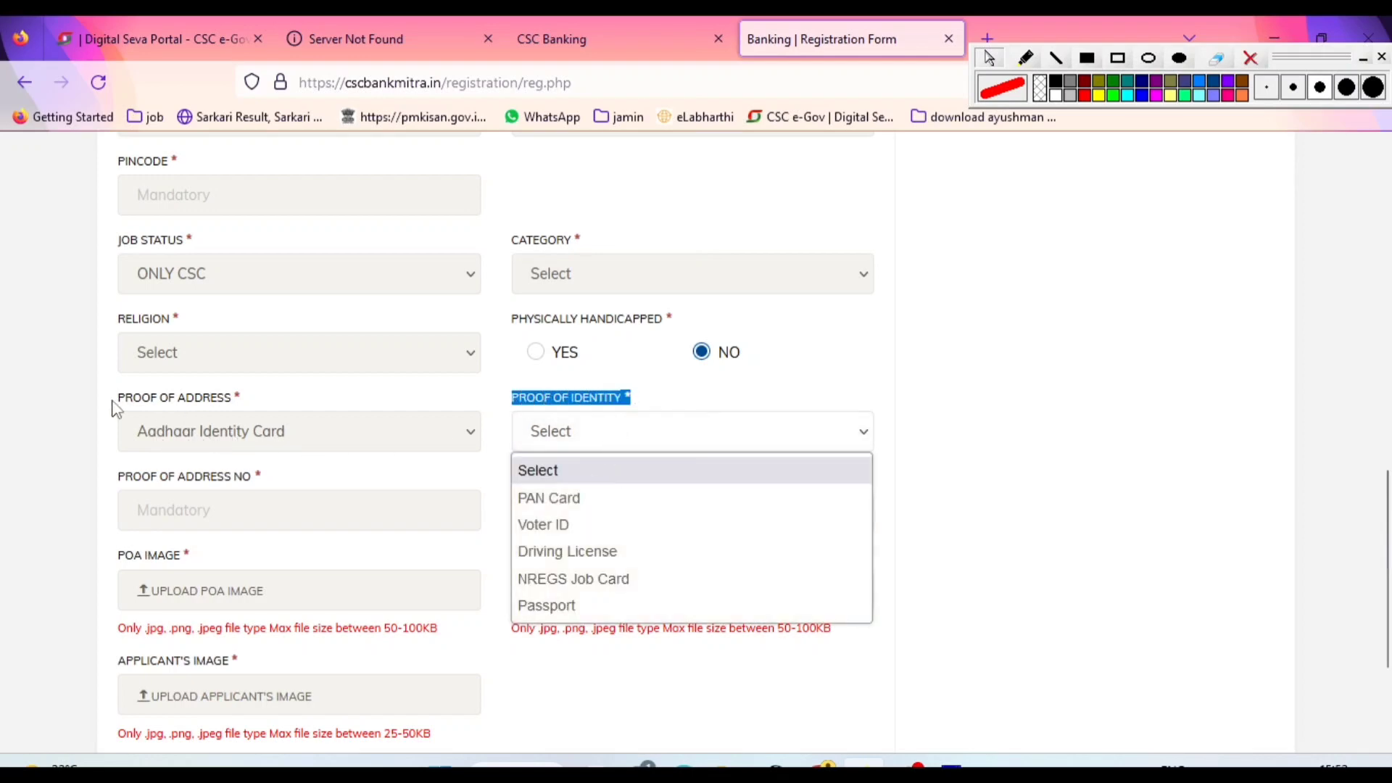
drag(114, 410, 255, 403)
click(626, 428)
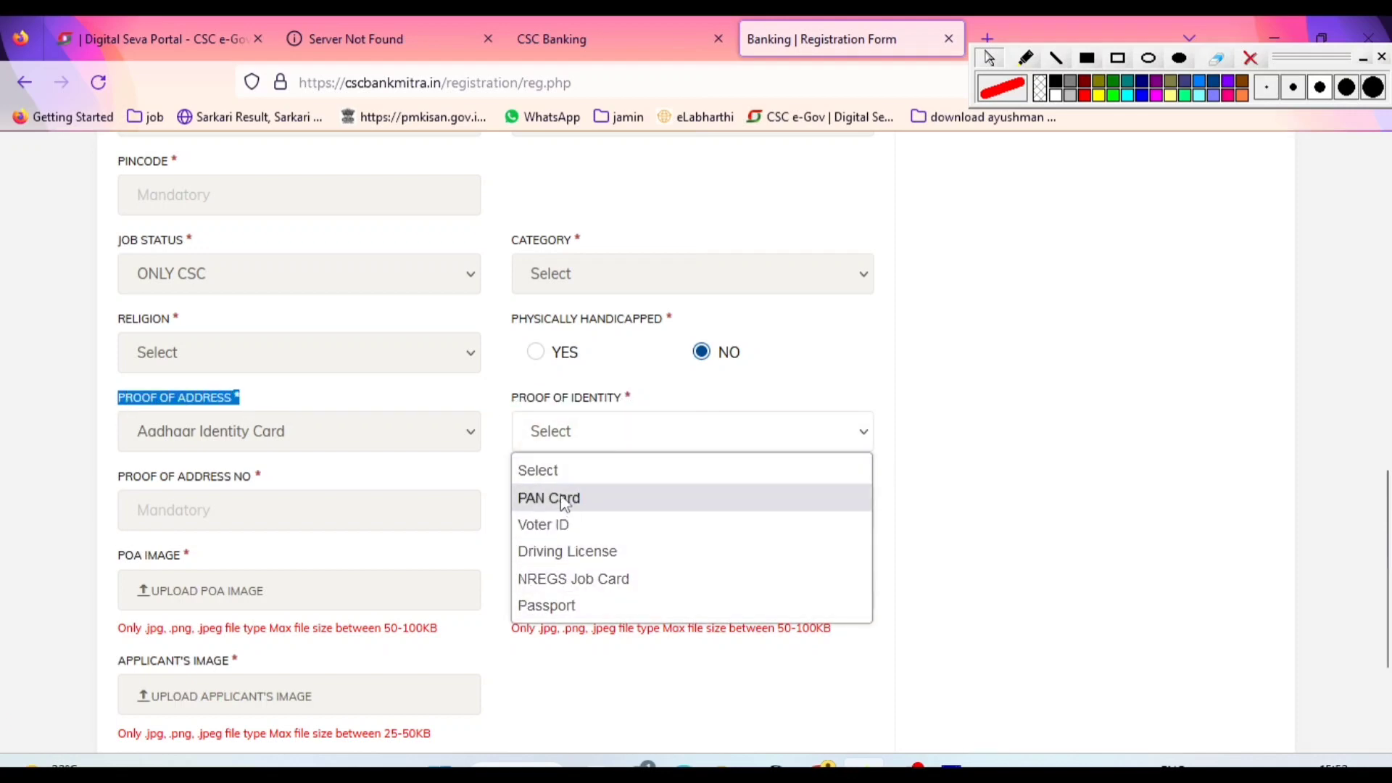
click(564, 501)
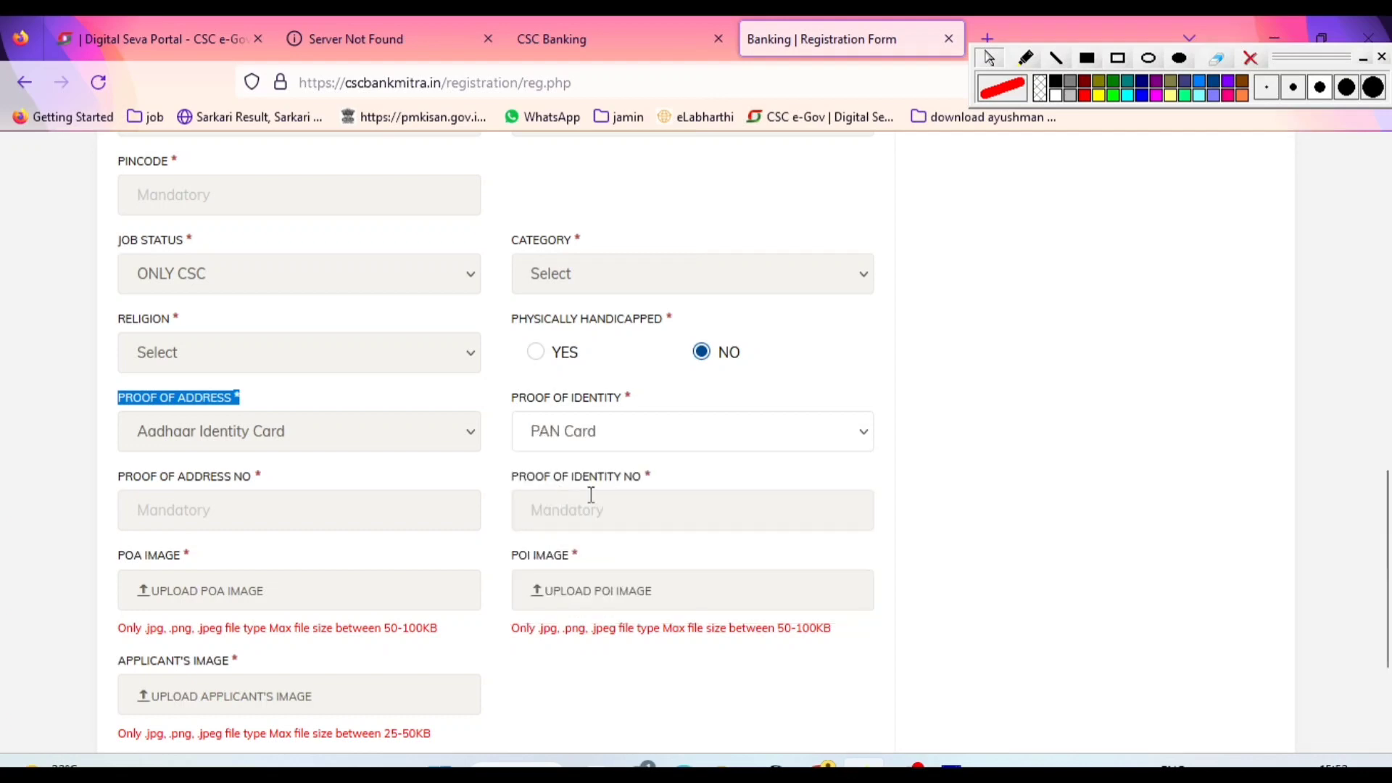
Tick the Proof of Address No field in red and draw arrows from both chosen proofs to their number fields
scroll(319, 552, down, 3)
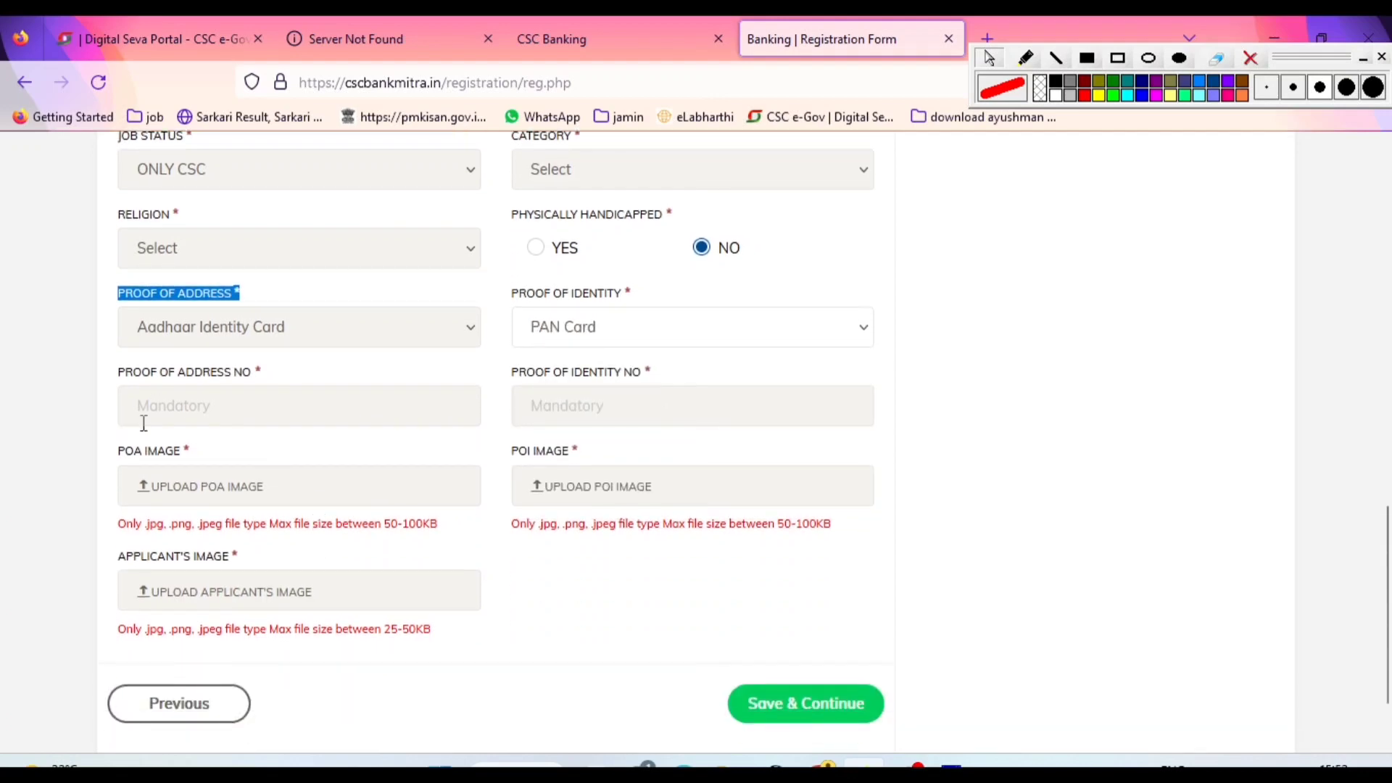
click(229, 410)
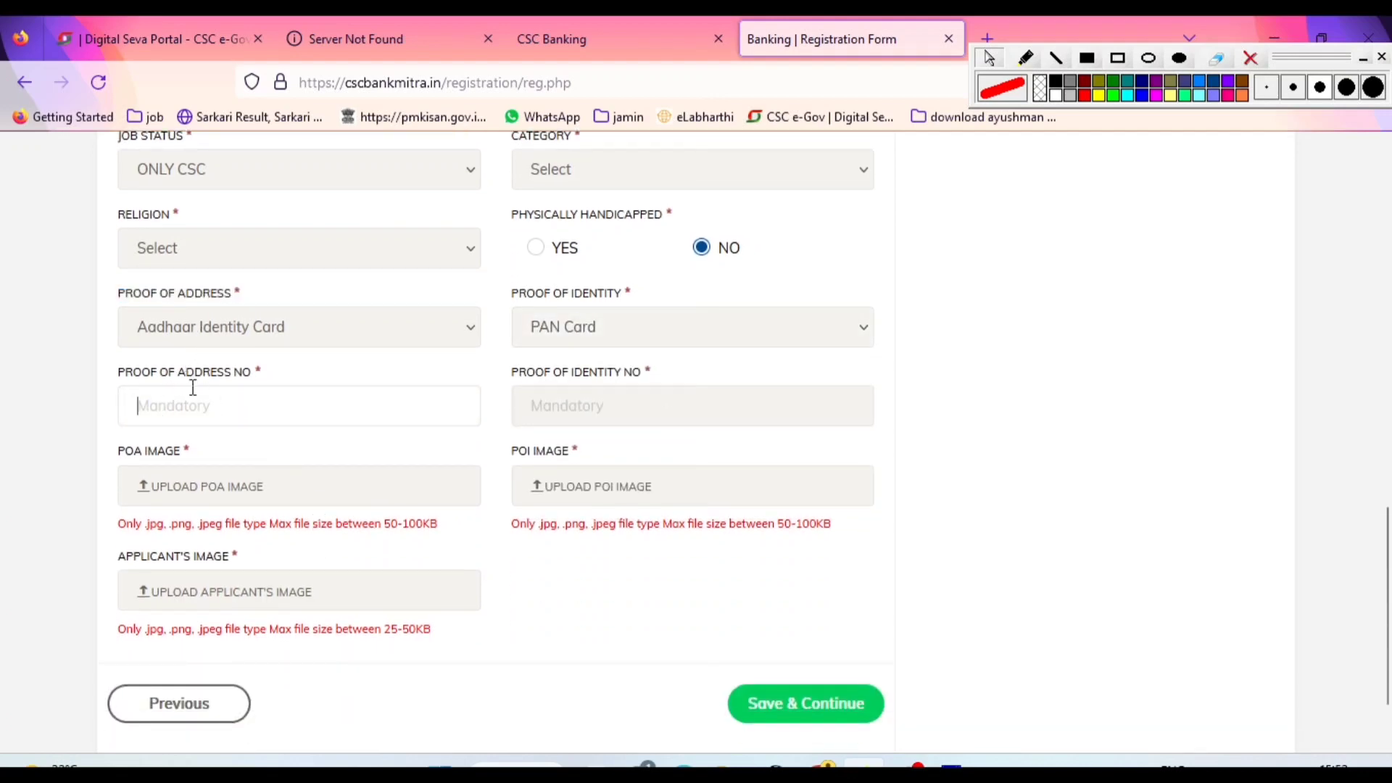
click(1025, 58)
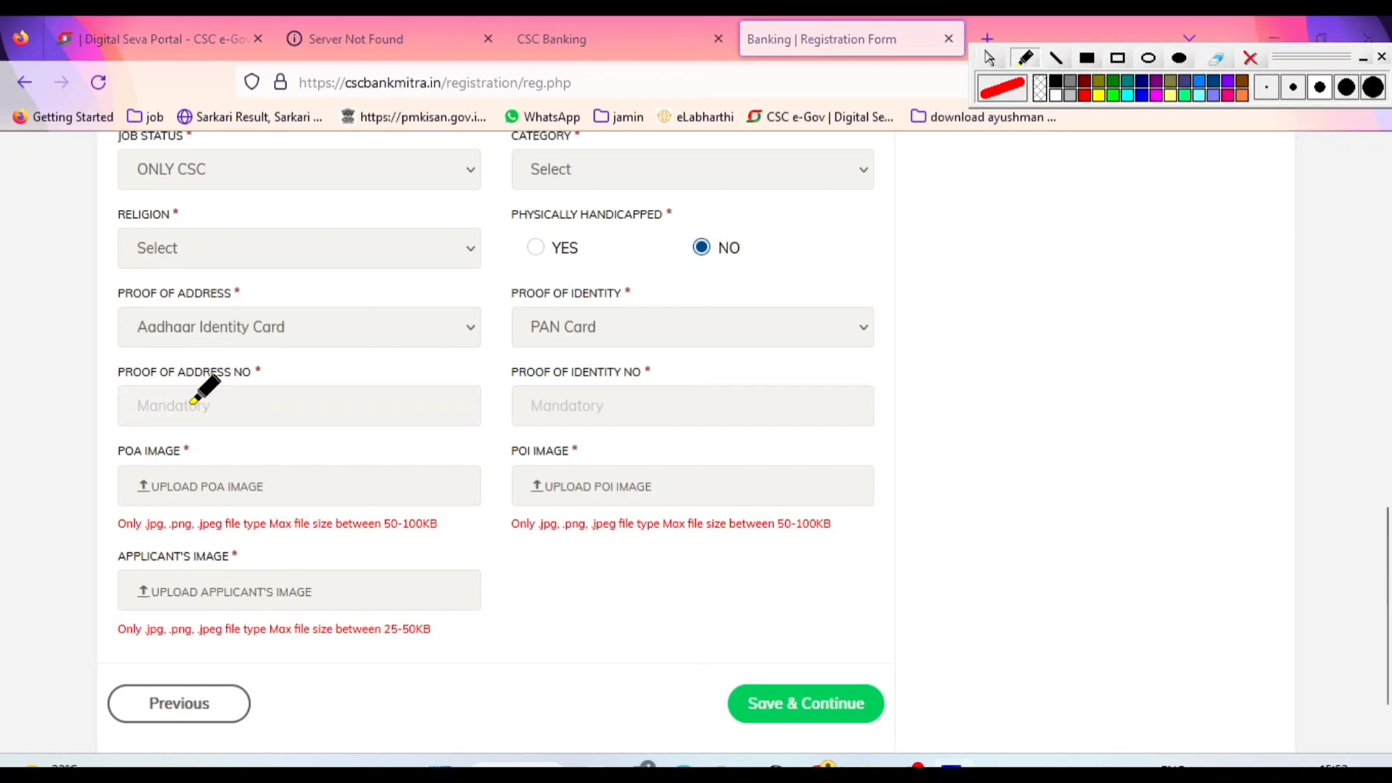
drag(185, 406, 213, 396)
drag(284, 334, 286, 378)
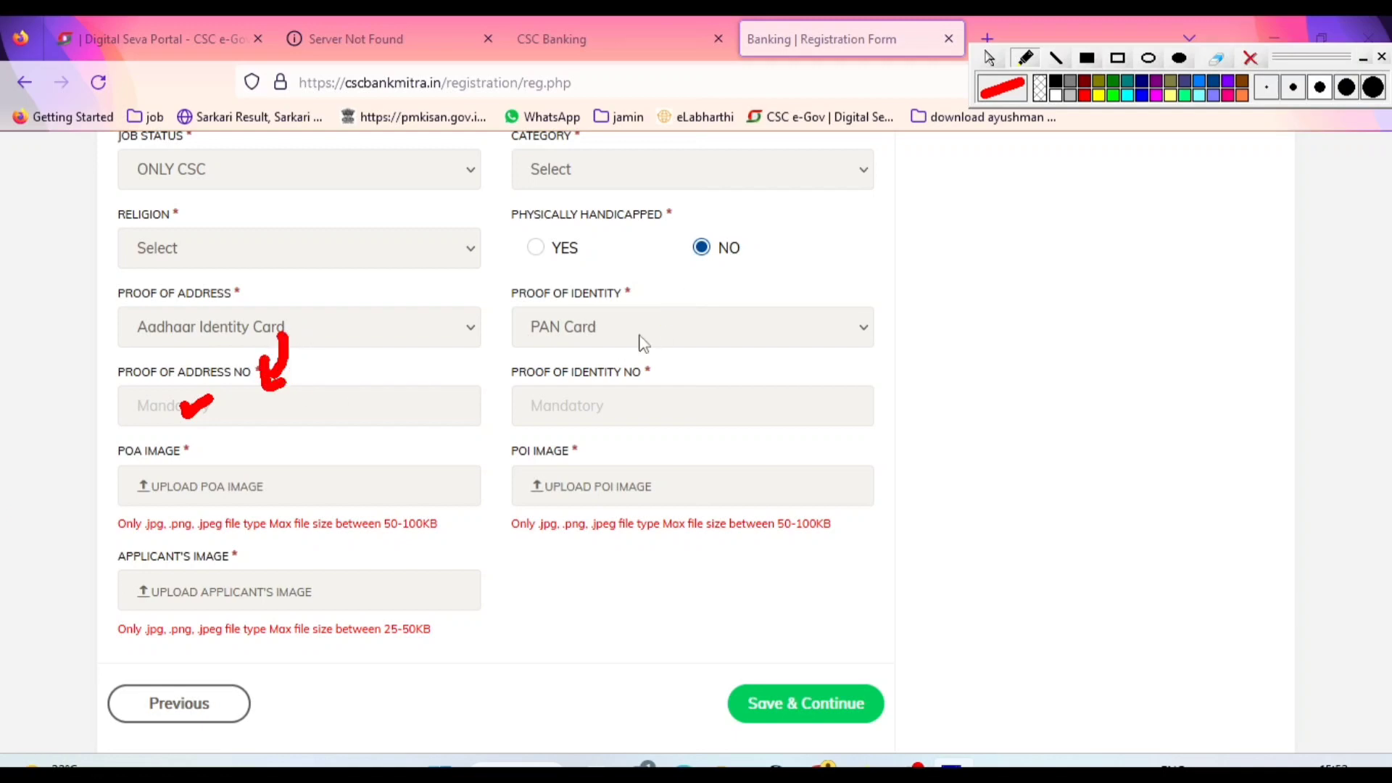
mouse_move(611, 328)
mouse_down()
mouse_move(618, 374)
mouse_move(628, 360)
mouse_up()
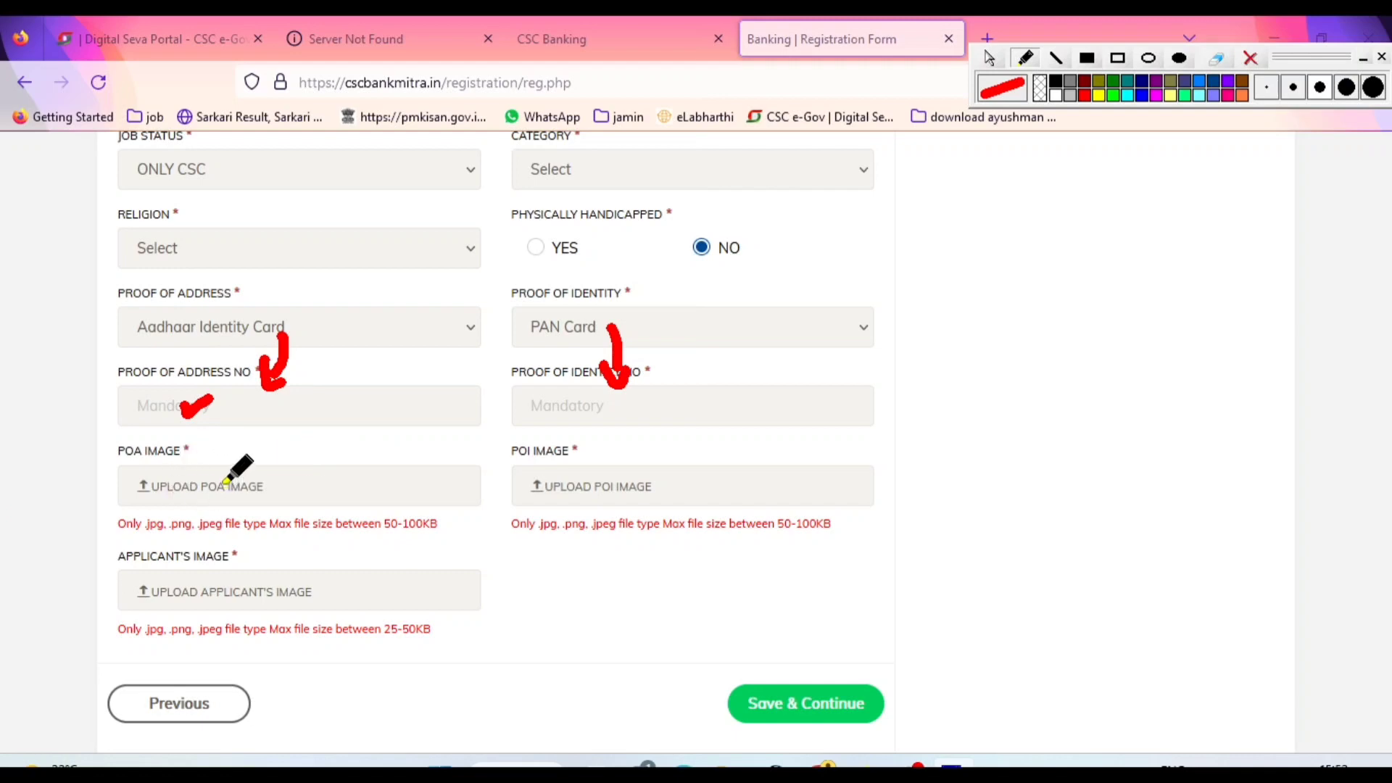
Tick the POA Image, POI Image and Applicant's Image upload fields with the red pen
drag(222, 482, 261, 464)
drag(637, 475, 683, 459)
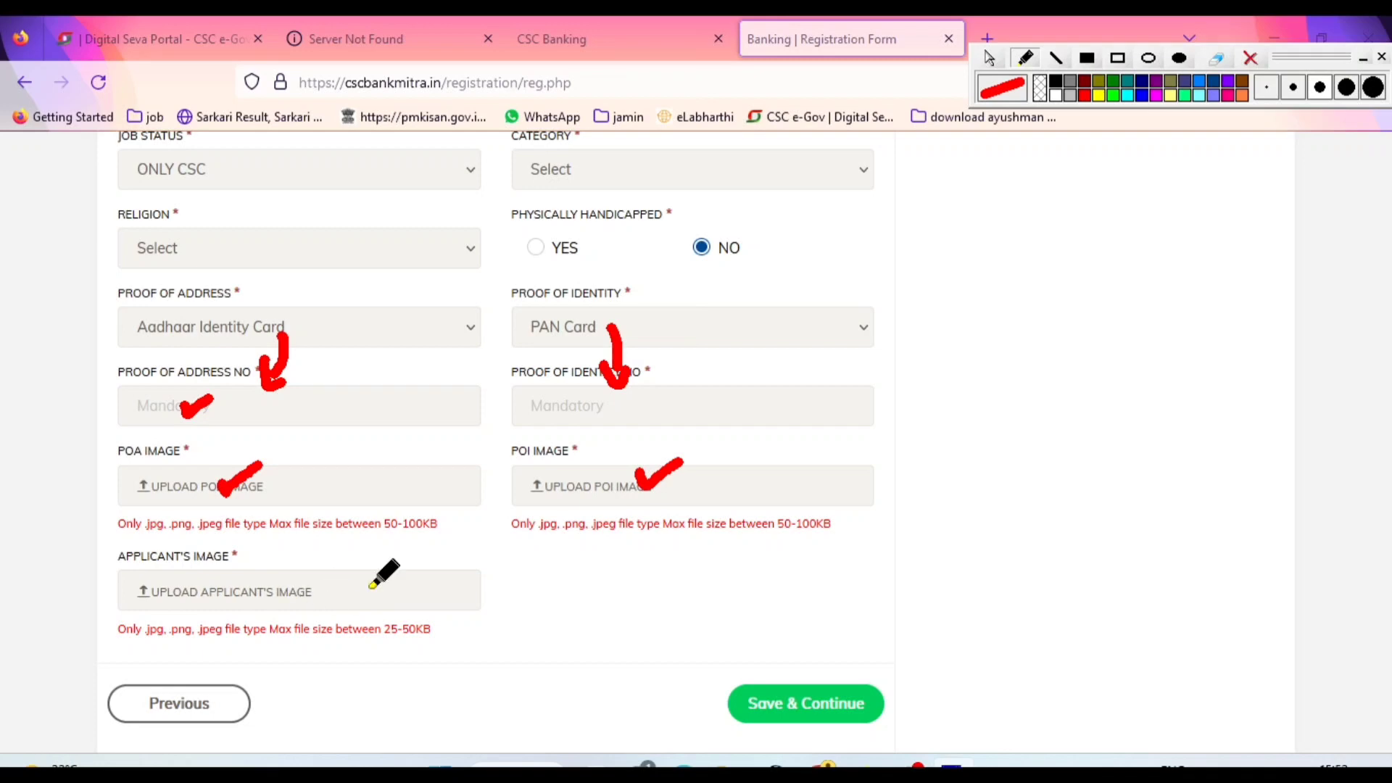
mouse_move(368, 587)
mouse_down()
mouse_move(392, 599)
mouse_move(419, 577)
mouse_up()
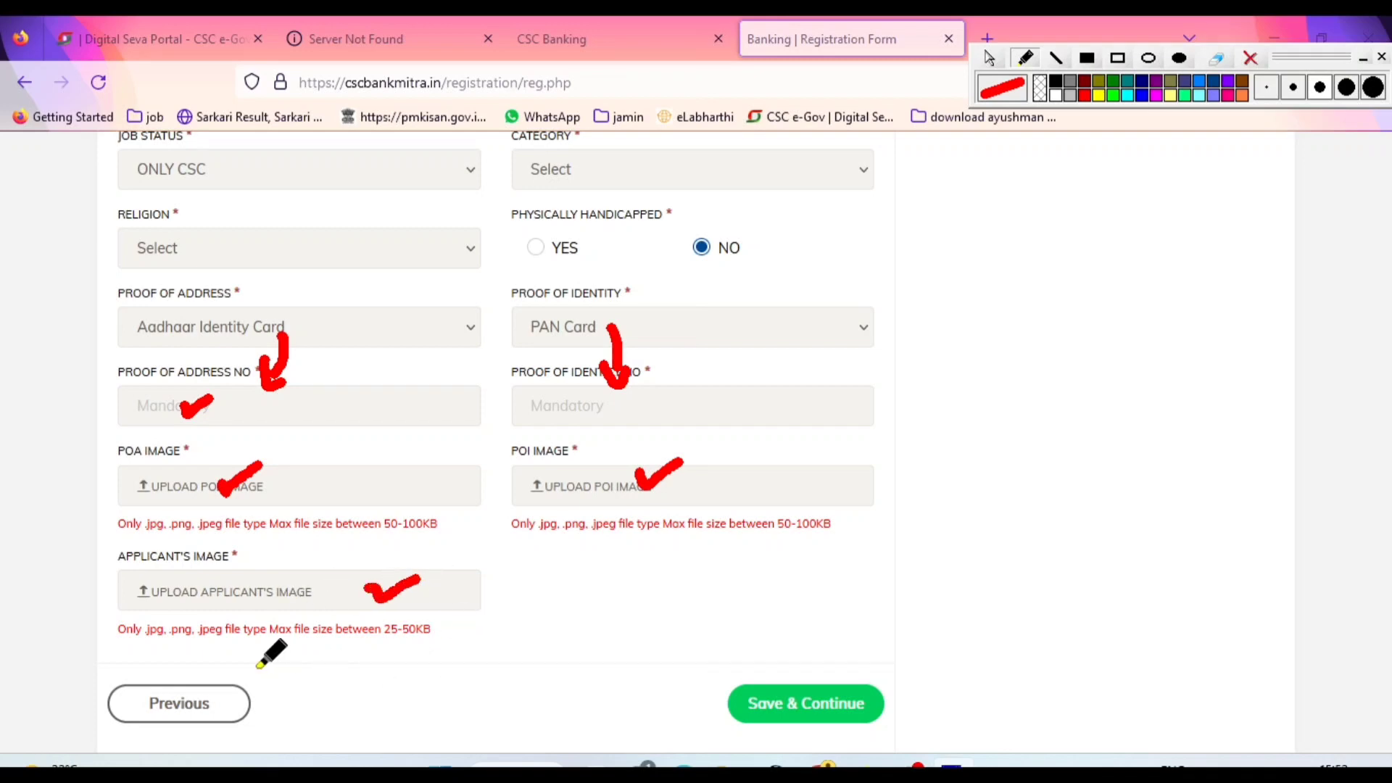
Circle the Previous and Save & Continue buttons in red, and clear the pen marks
mouse_move(259, 667)
mouse_down()
mouse_move(151, 665)
mouse_move(108, 743)
mouse_move(279, 677)
mouse_move(247, 661)
mouse_up()
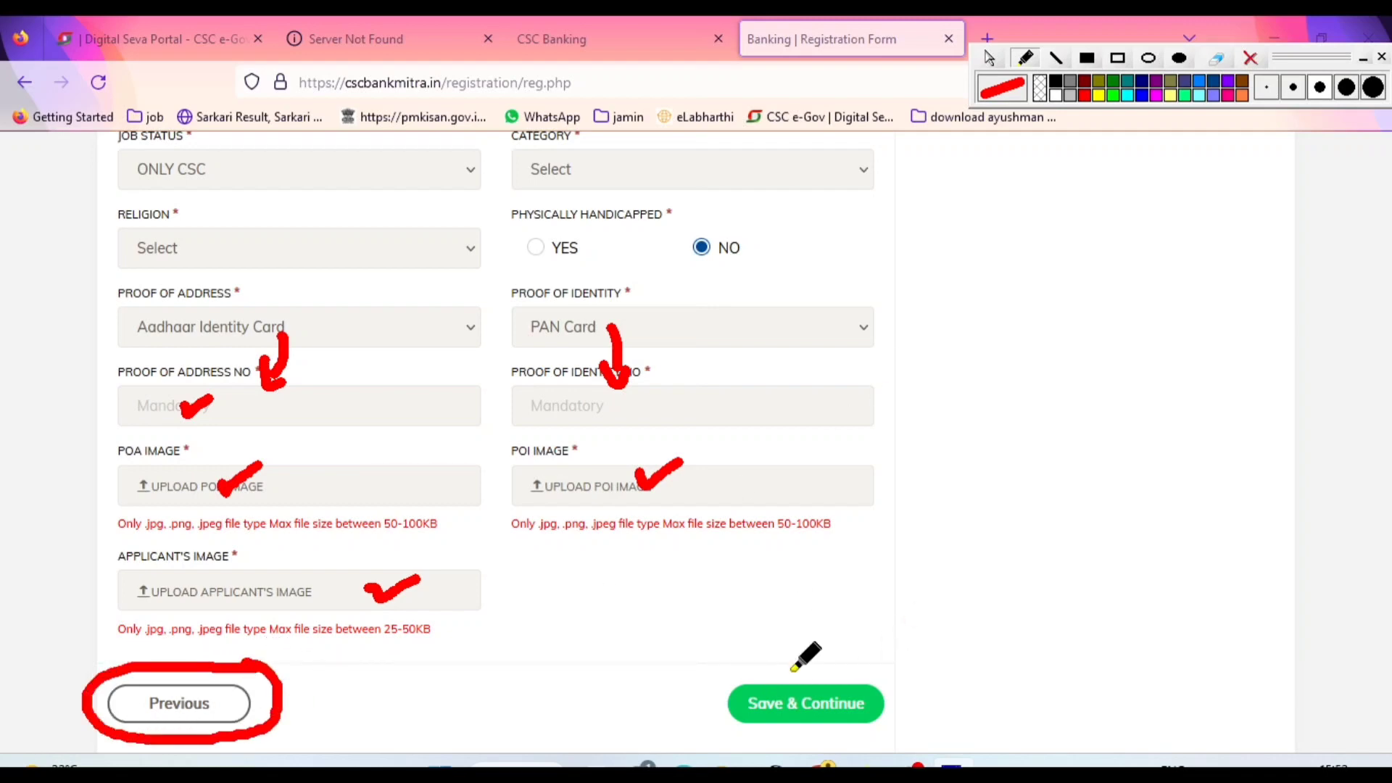
mouse_move(806, 660)
mouse_down()
mouse_move(765, 652)
mouse_move(748, 702)
mouse_move(916, 653)
mouse_move(805, 643)
mouse_up()
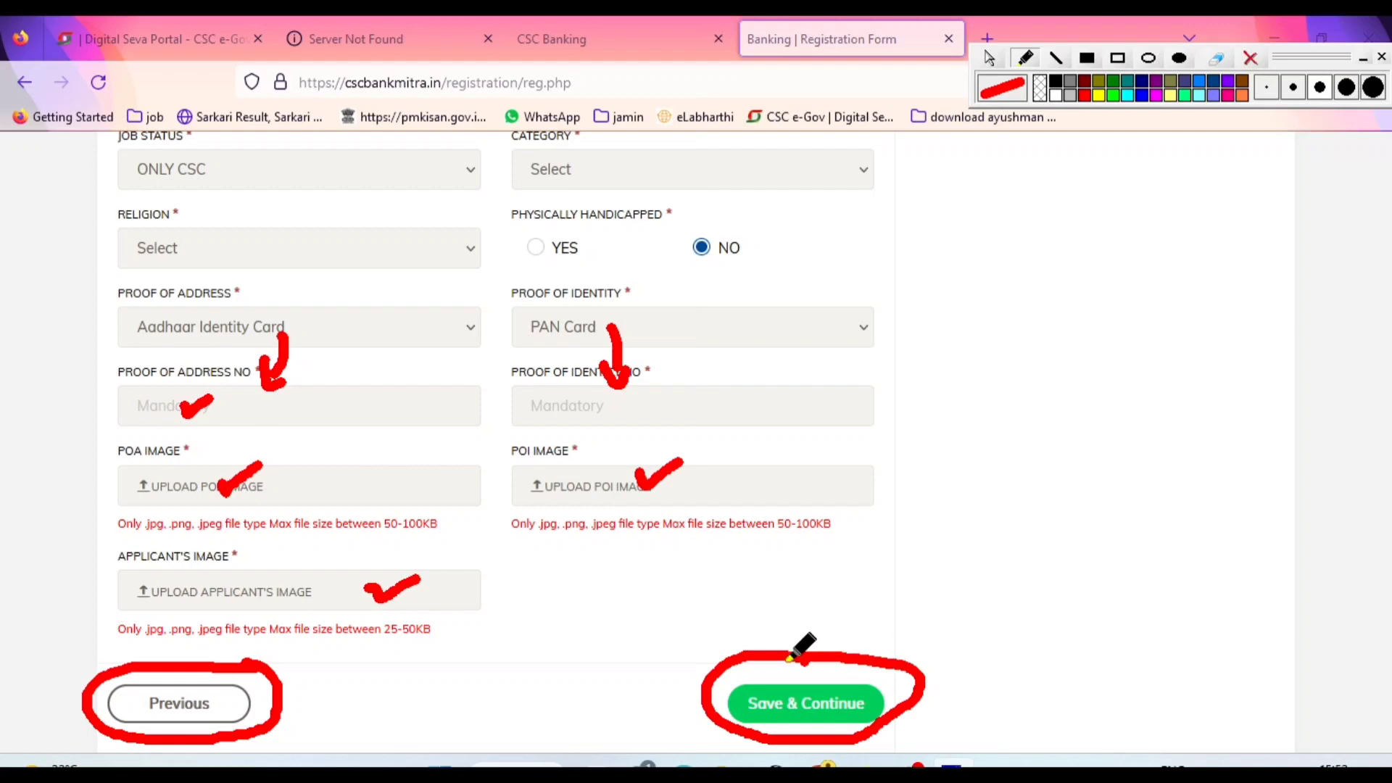
click(988, 58)
click(1249, 59)
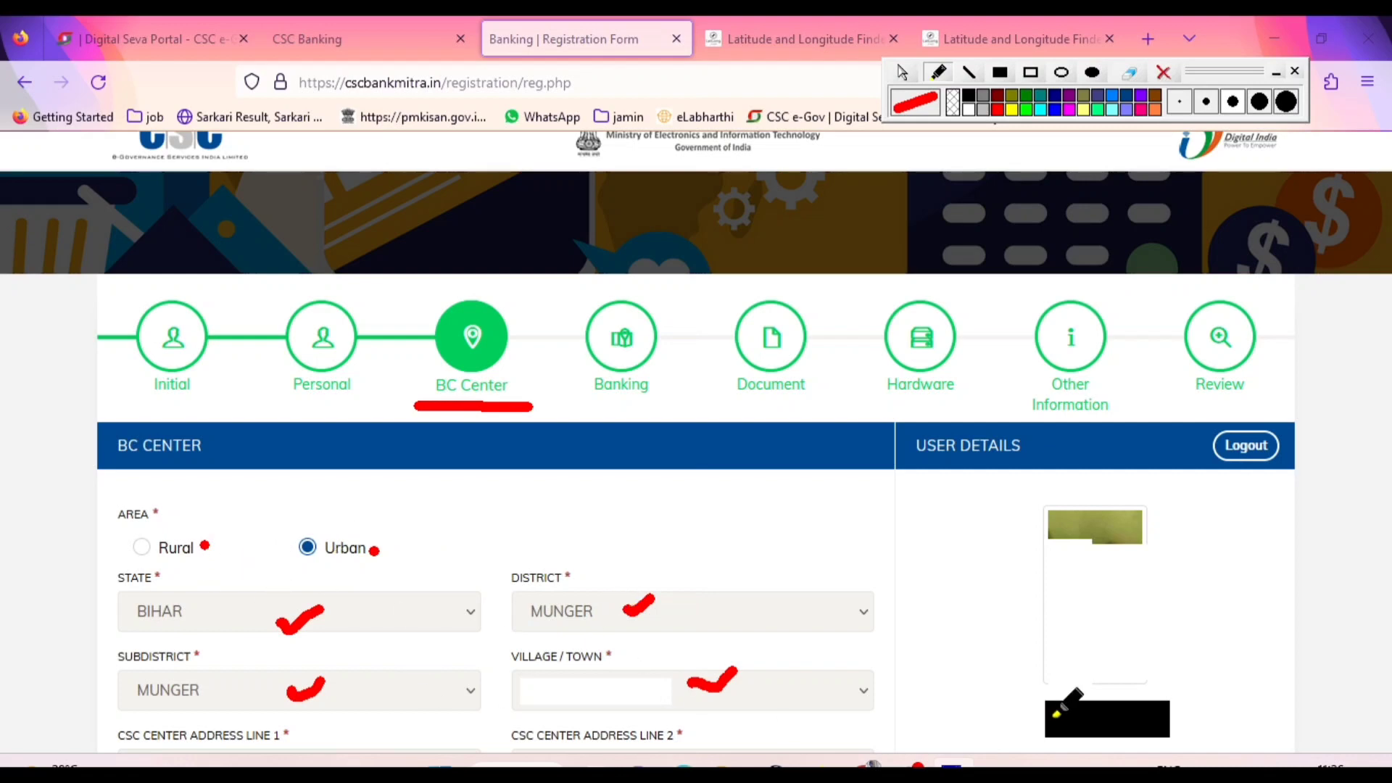
Tick the applicant's name and photo under User Details on the BC Center page in red
drag(1013, 719, 1040, 704)
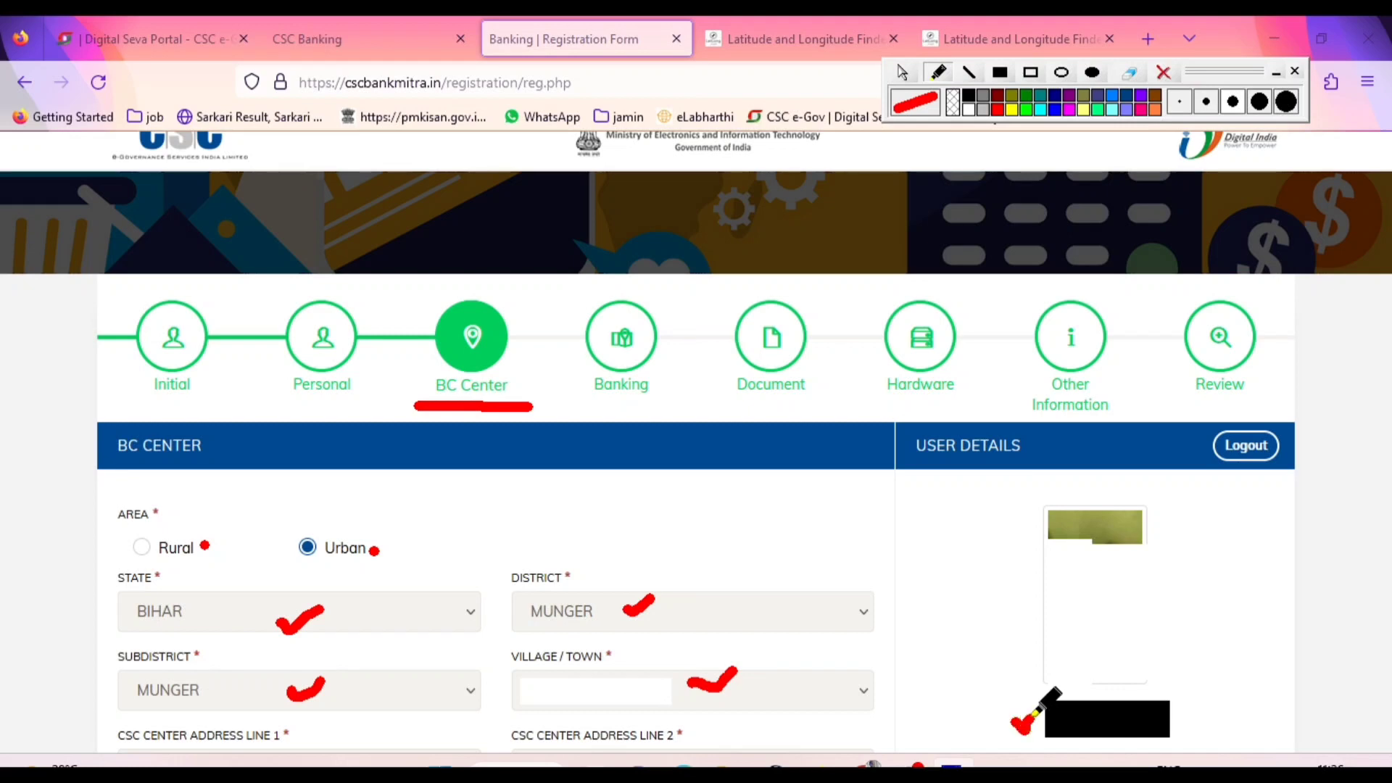
drag(1001, 612, 1037, 596)
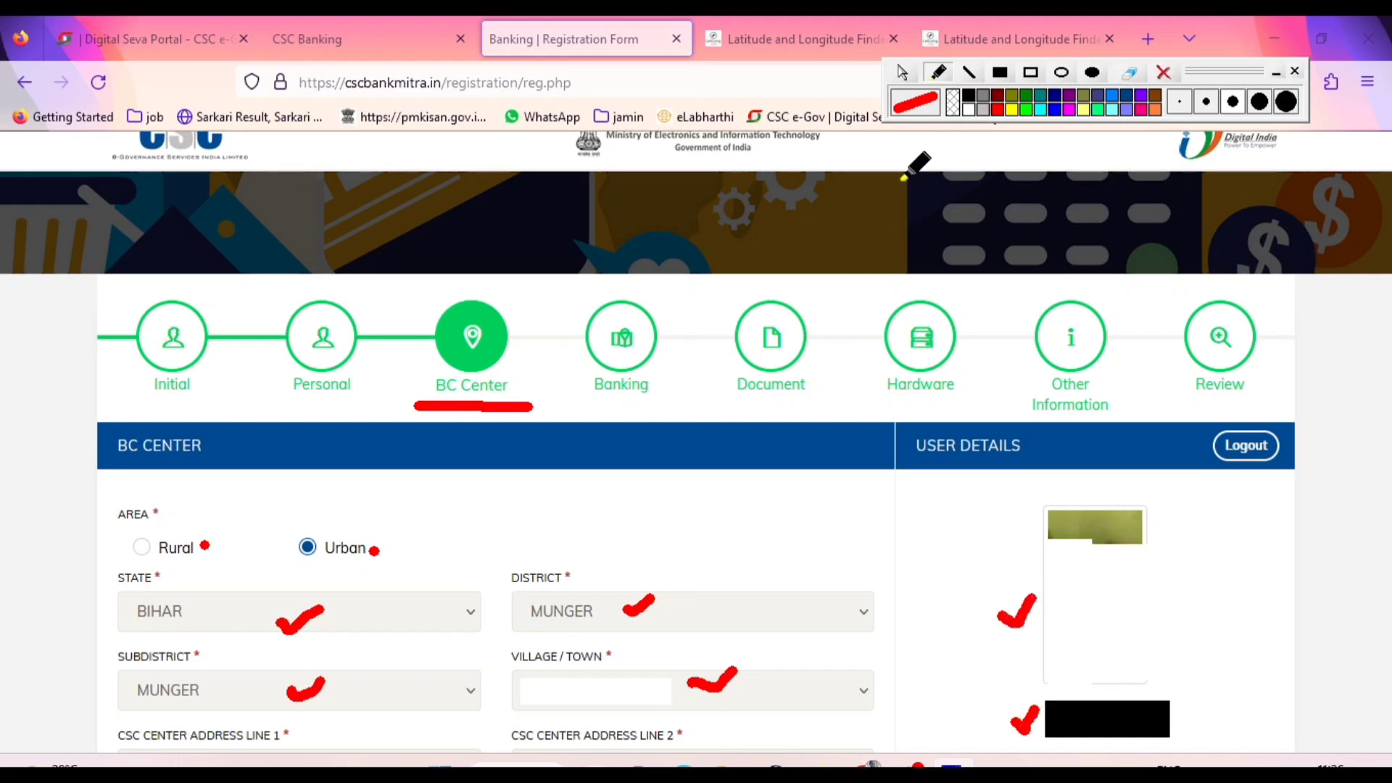
Return to the registration form, tick the BC center's inside and outside images in red, and underline Save & Continue
click(903, 76)
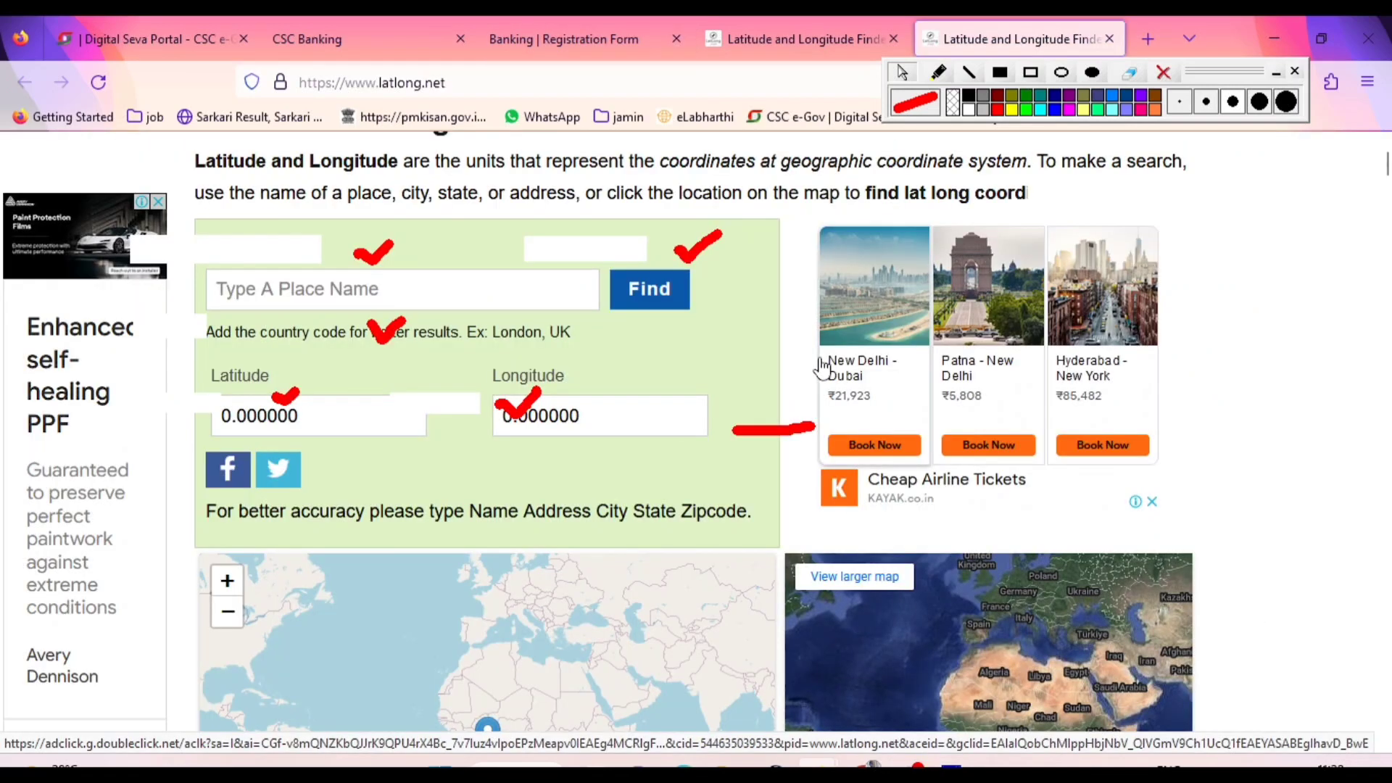
click(611, 37)
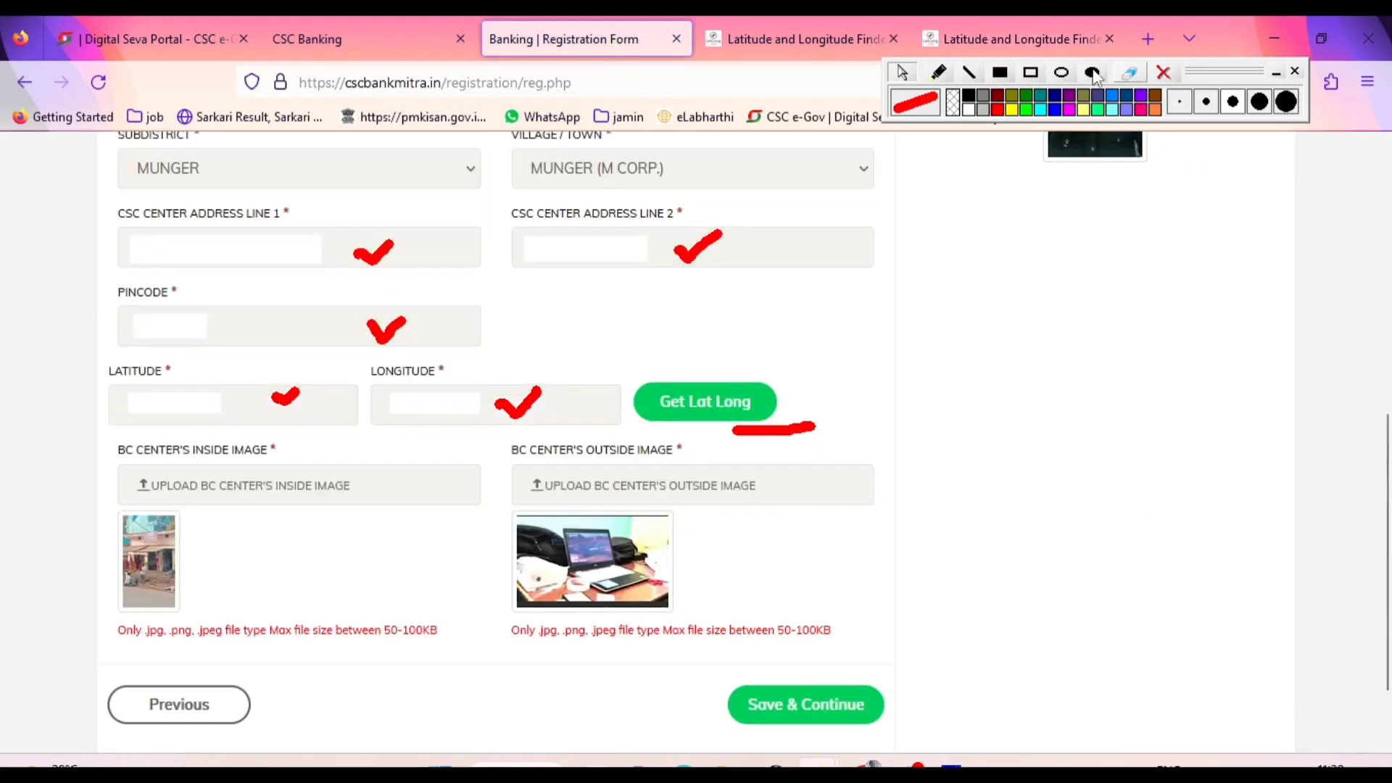
click(938, 73)
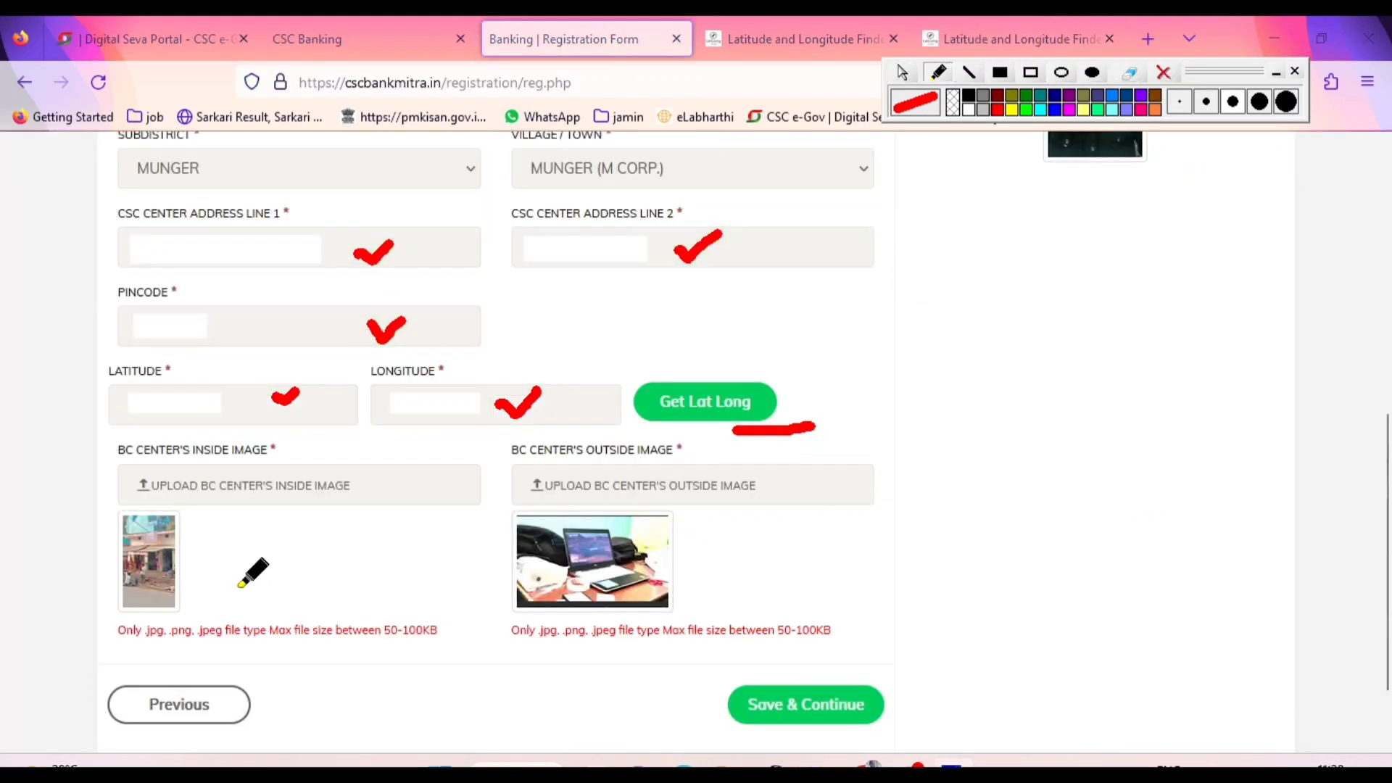
drag(218, 595, 295, 568)
drag(709, 586, 791, 554)
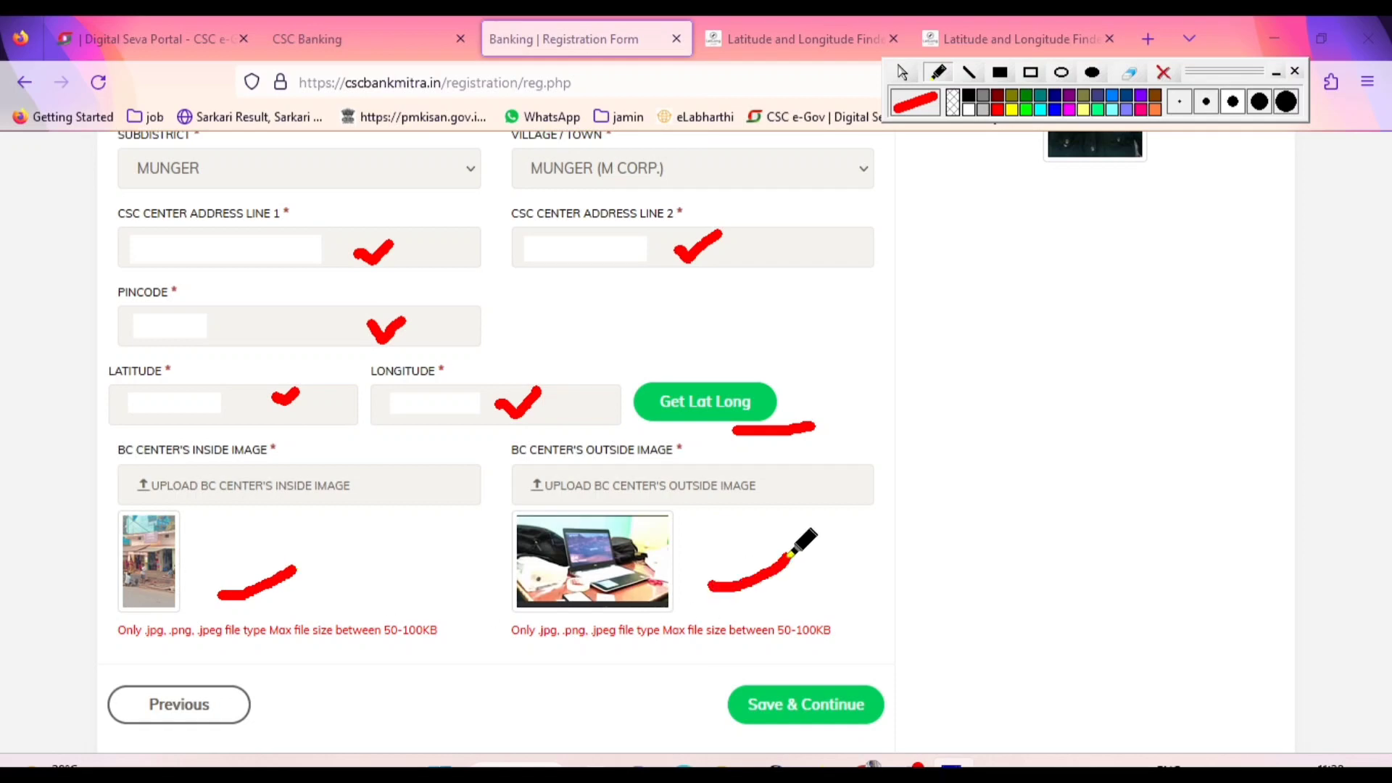
drag(709, 733, 867, 734)
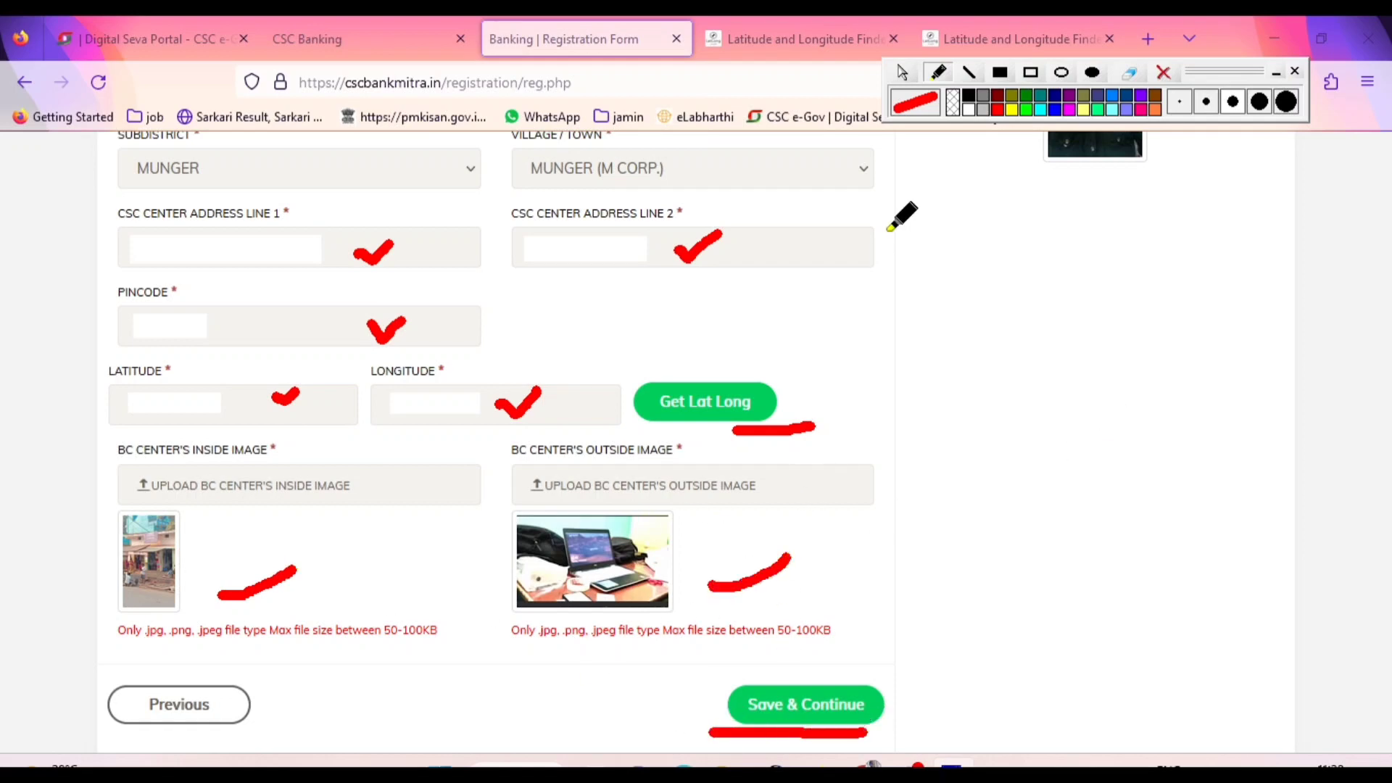
click(902, 73)
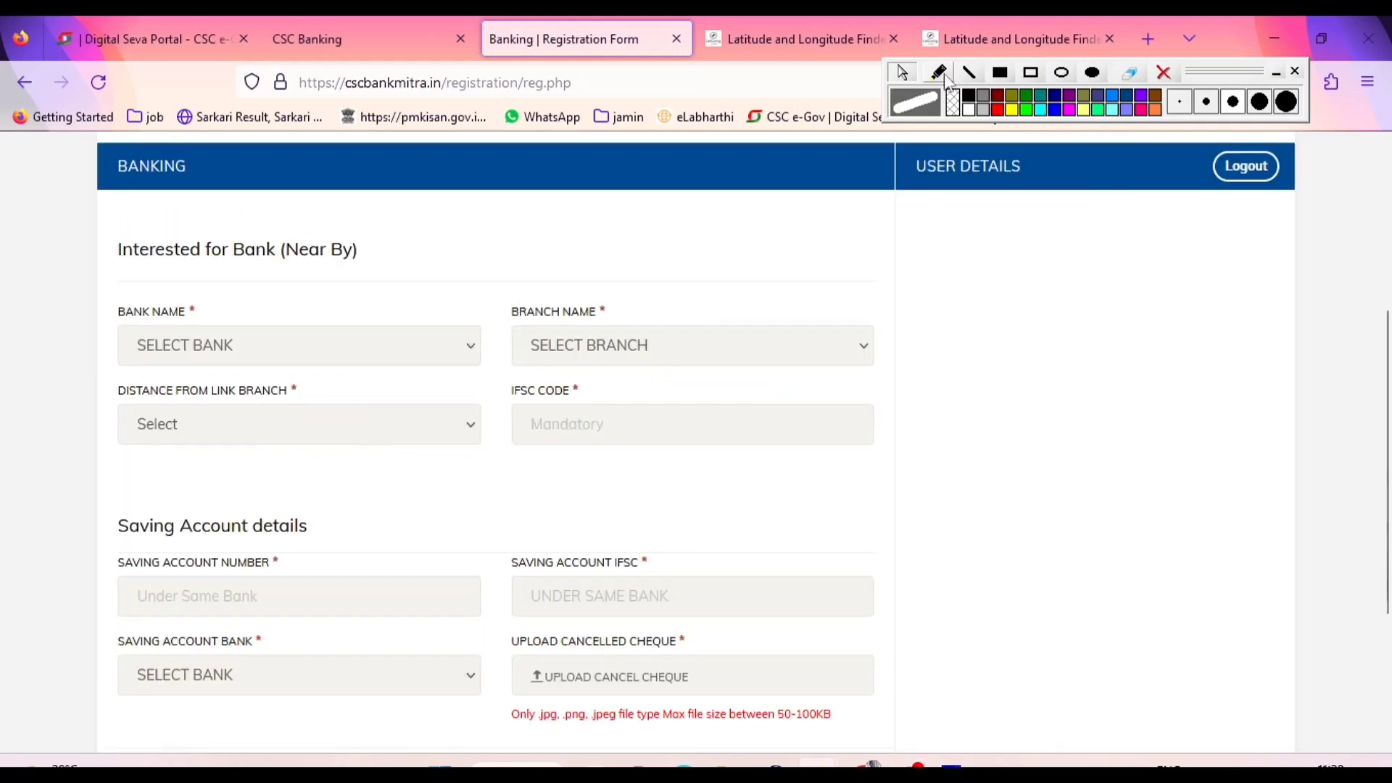
Tick the Bank Name and Branch Name fields on the Banking page with the red pen
click(995, 110)
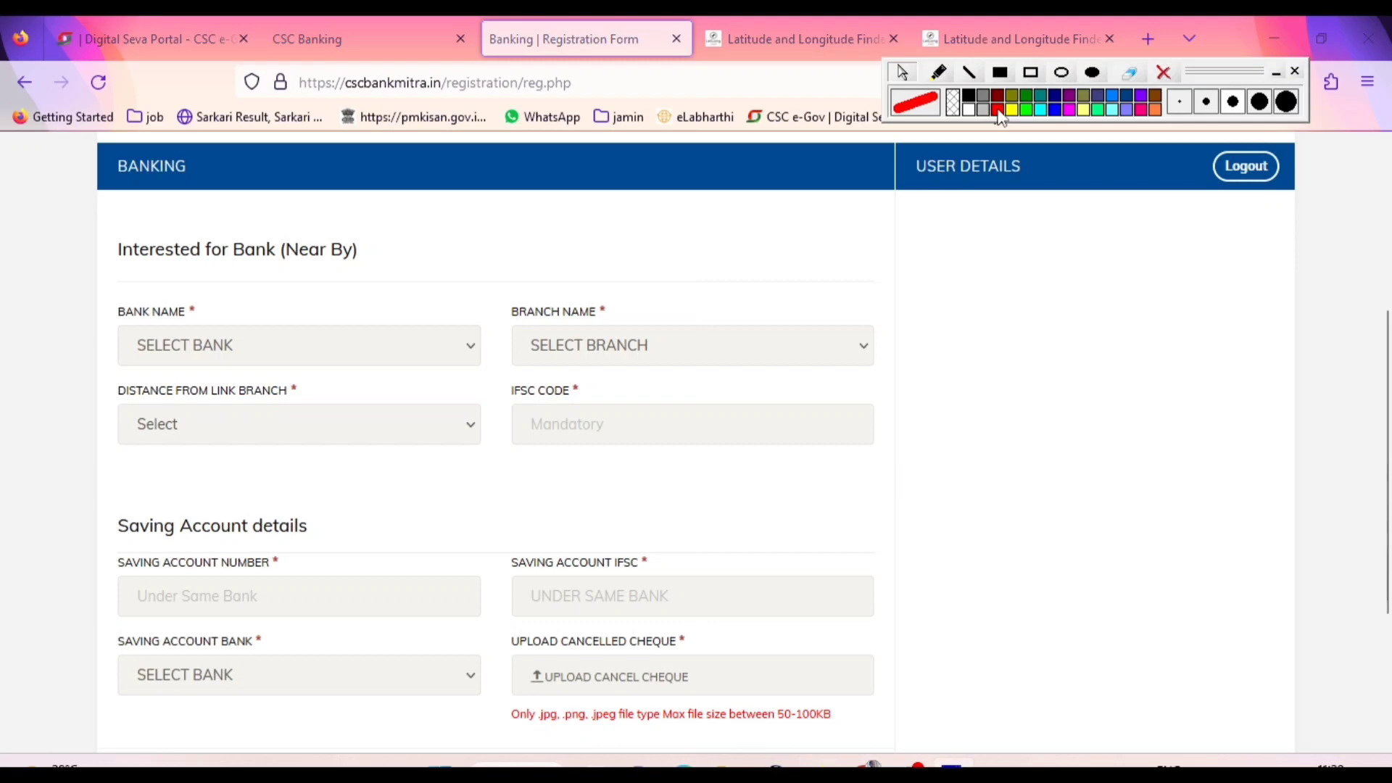
click(938, 72)
drag(231, 305, 269, 297)
drag(612, 312, 682, 300)
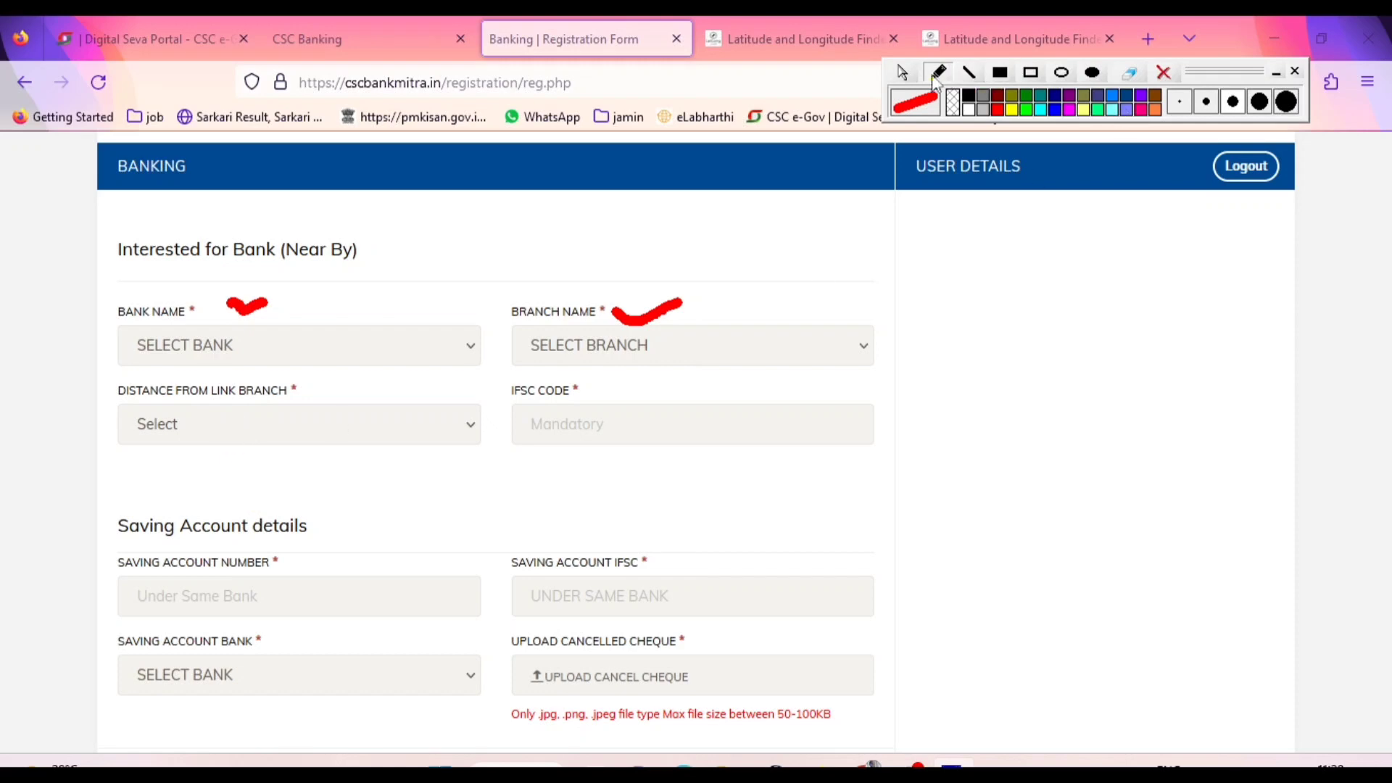
Look through the available banks and choose AXIS BANK as the nearby bank of interest
click(903, 72)
click(263, 350)
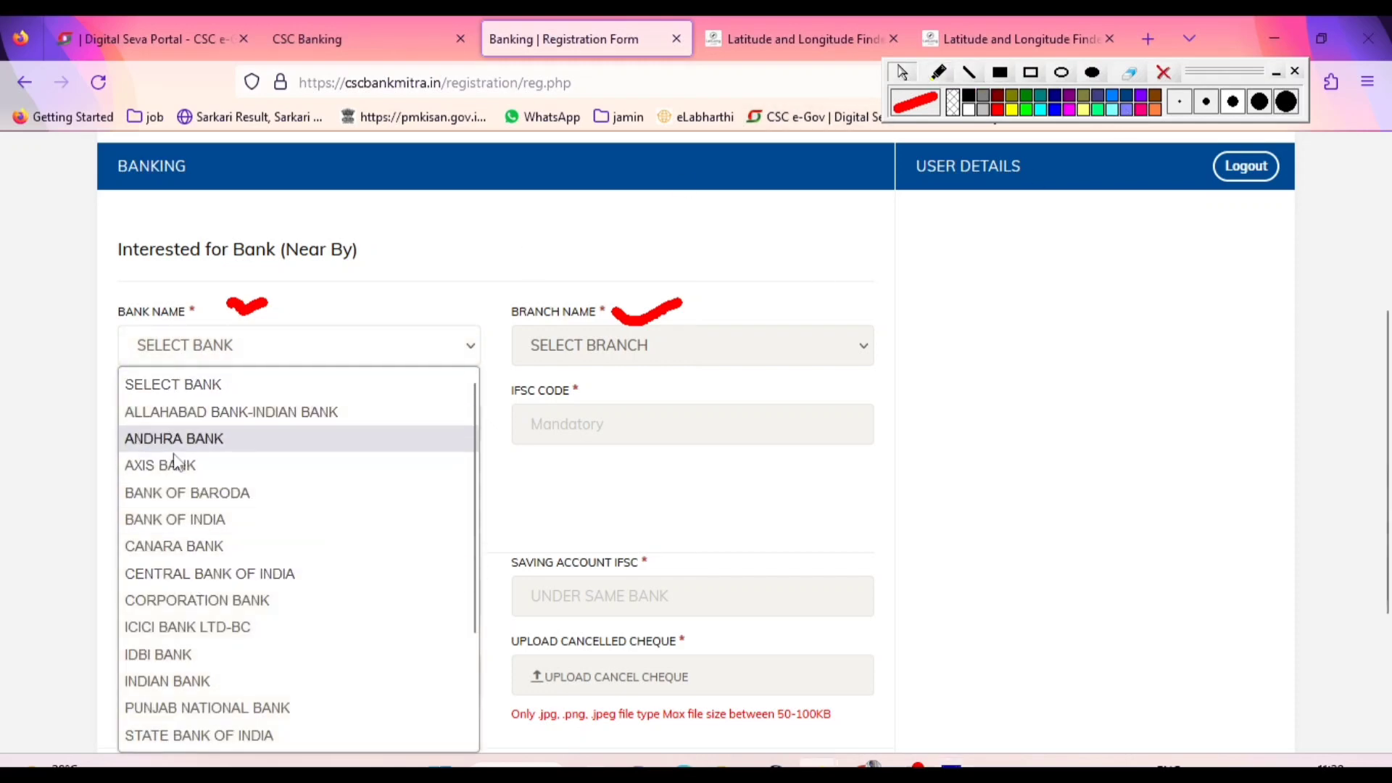
scroll(186, 649, down, 2)
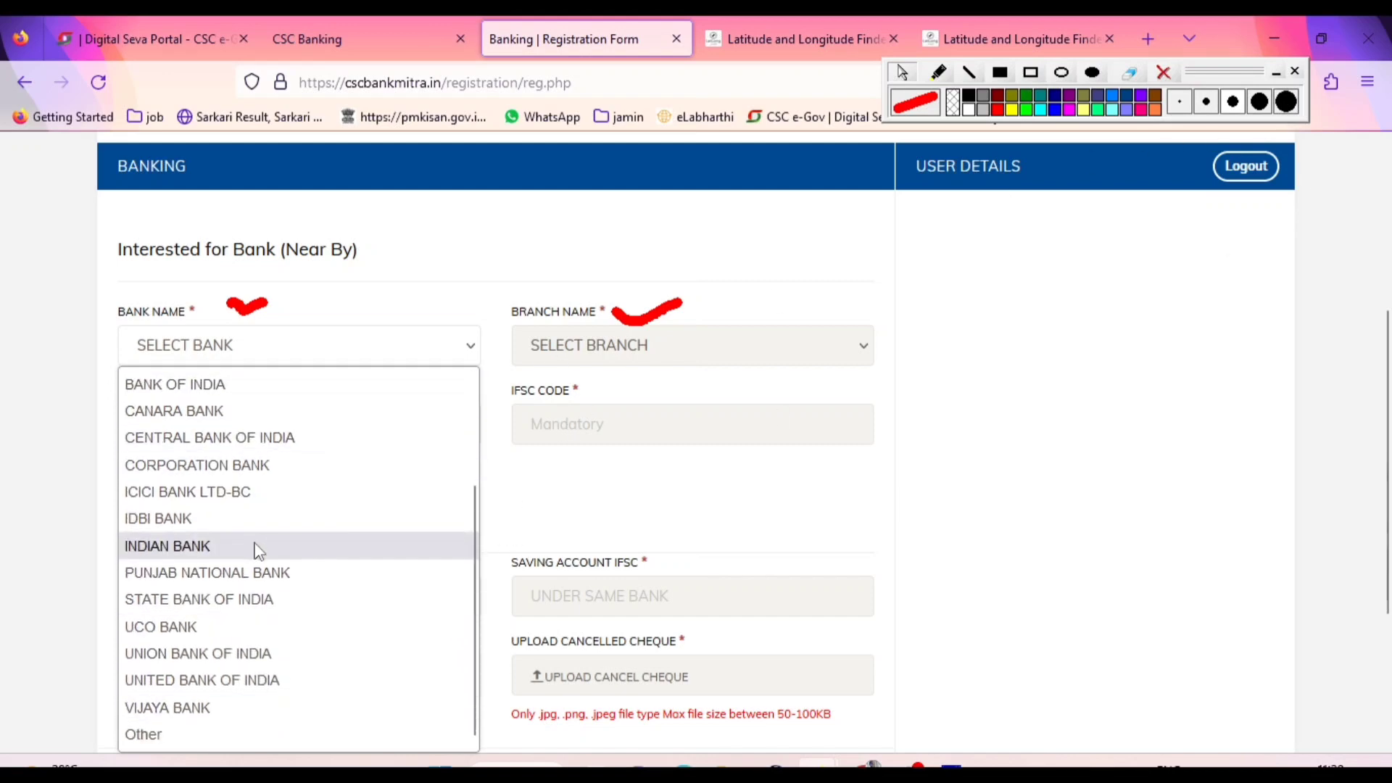
scroll(259, 551, up, 2)
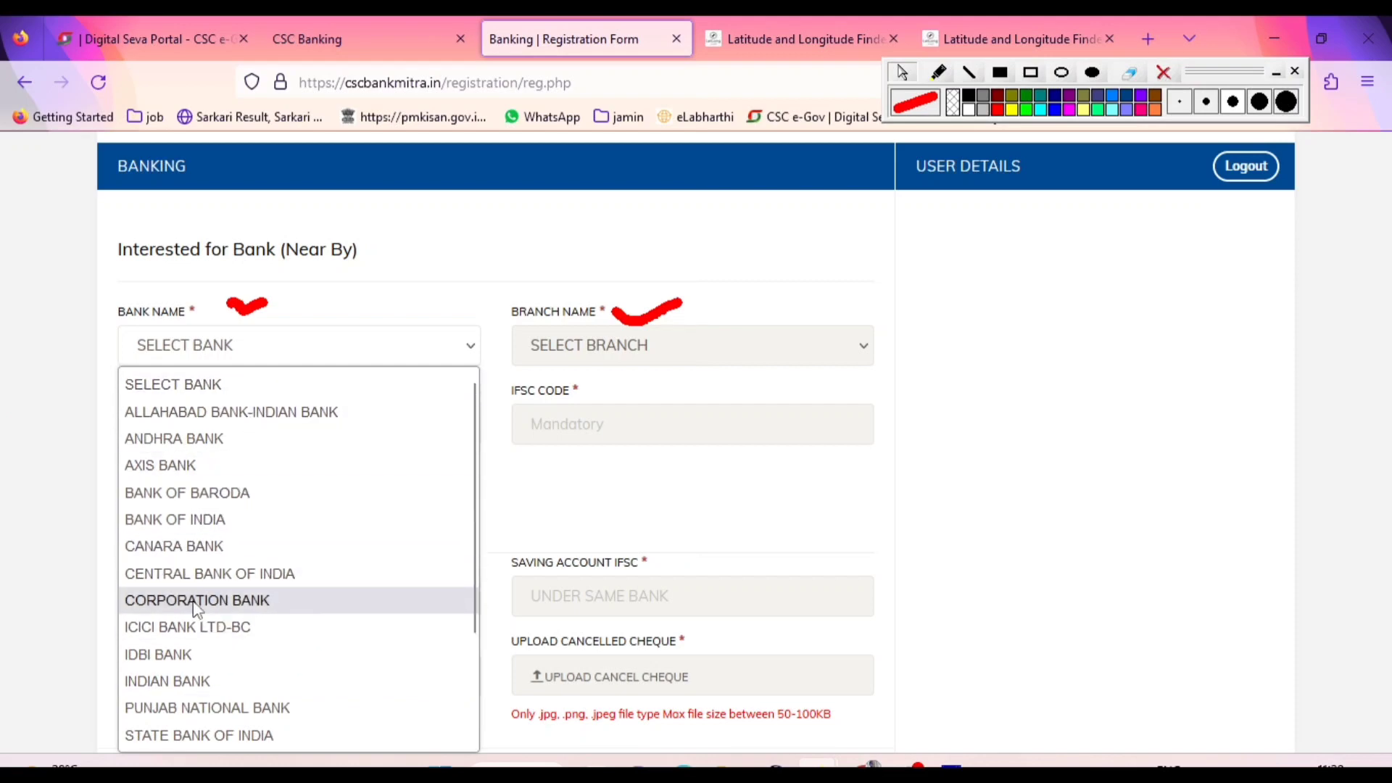
scroll(195, 609, down, 2)
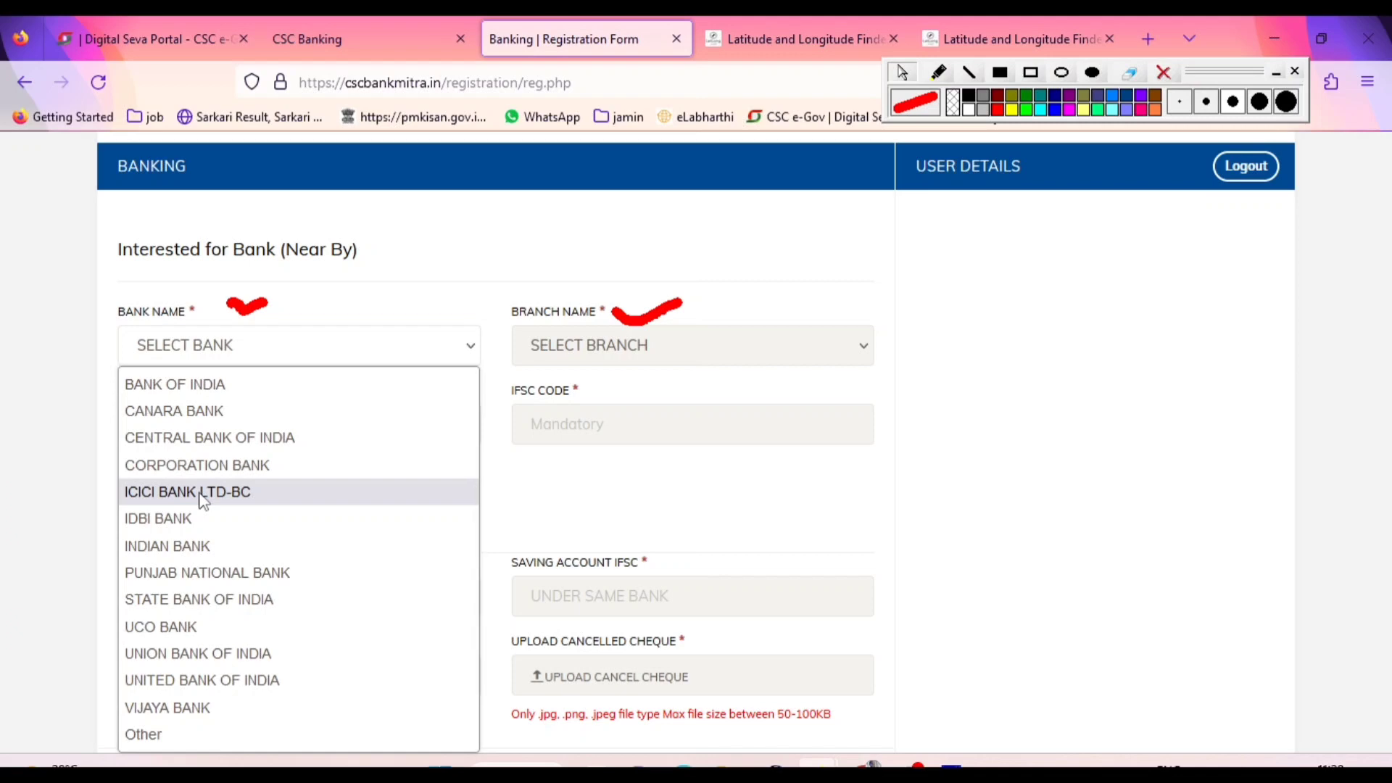
scroll(204, 501, up, 2)
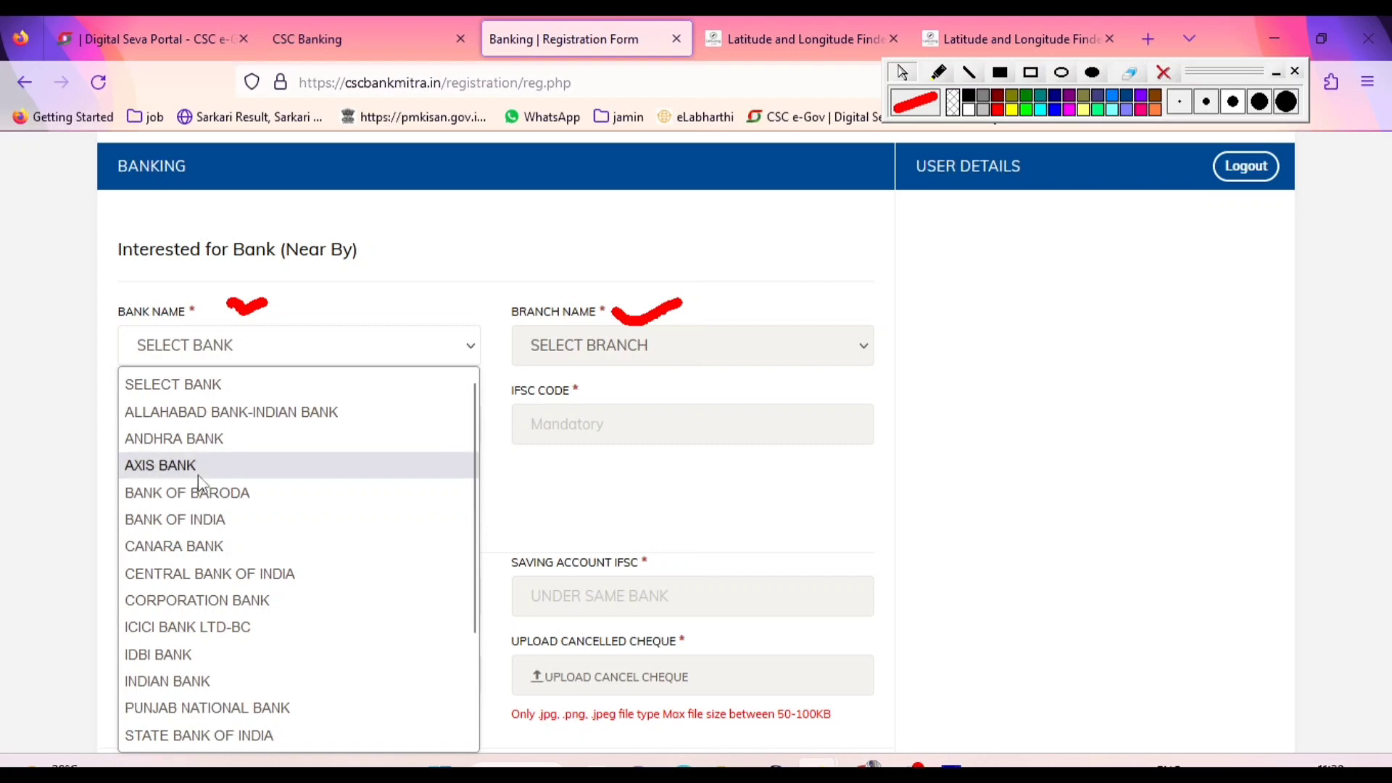
click(200, 481)
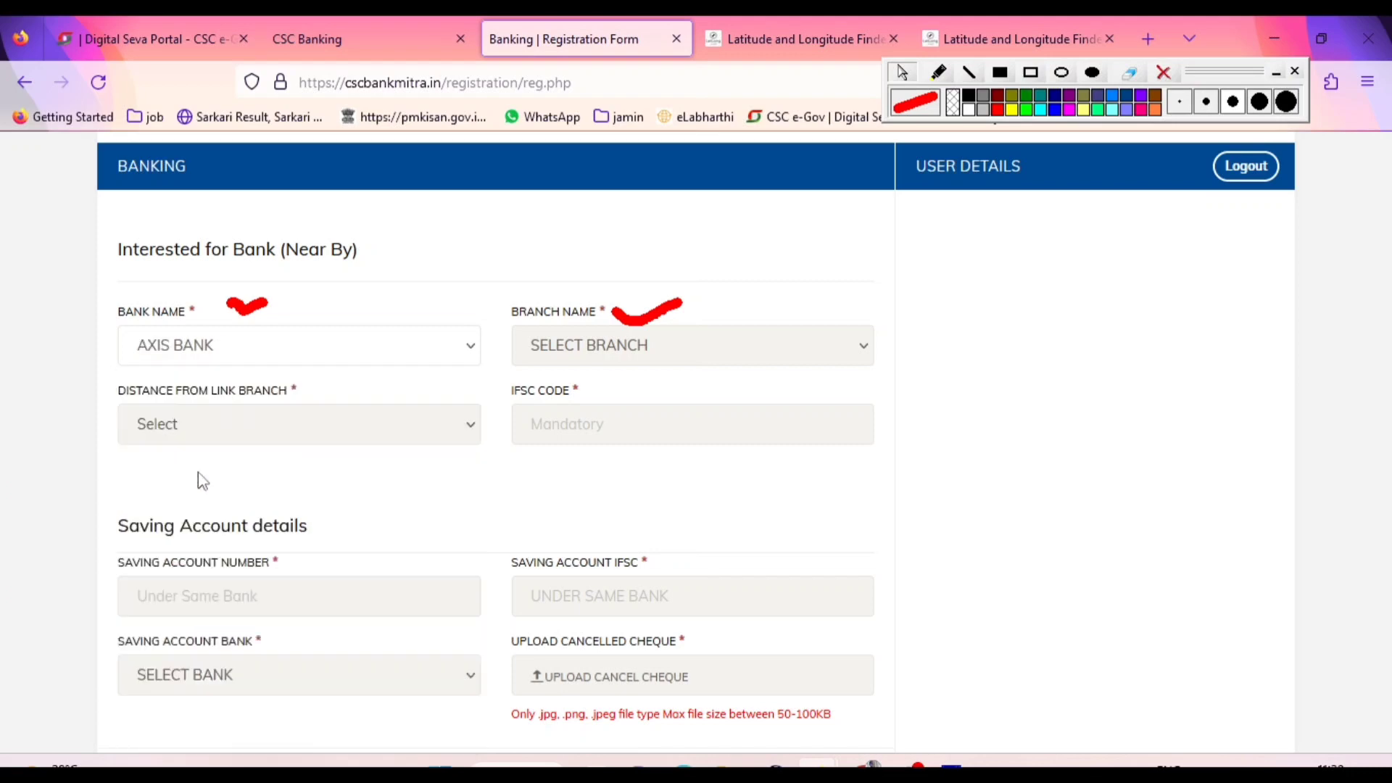
Choose MUNGER as the branch of the nearby bank
click(615, 345)
click(617, 361)
click(616, 355)
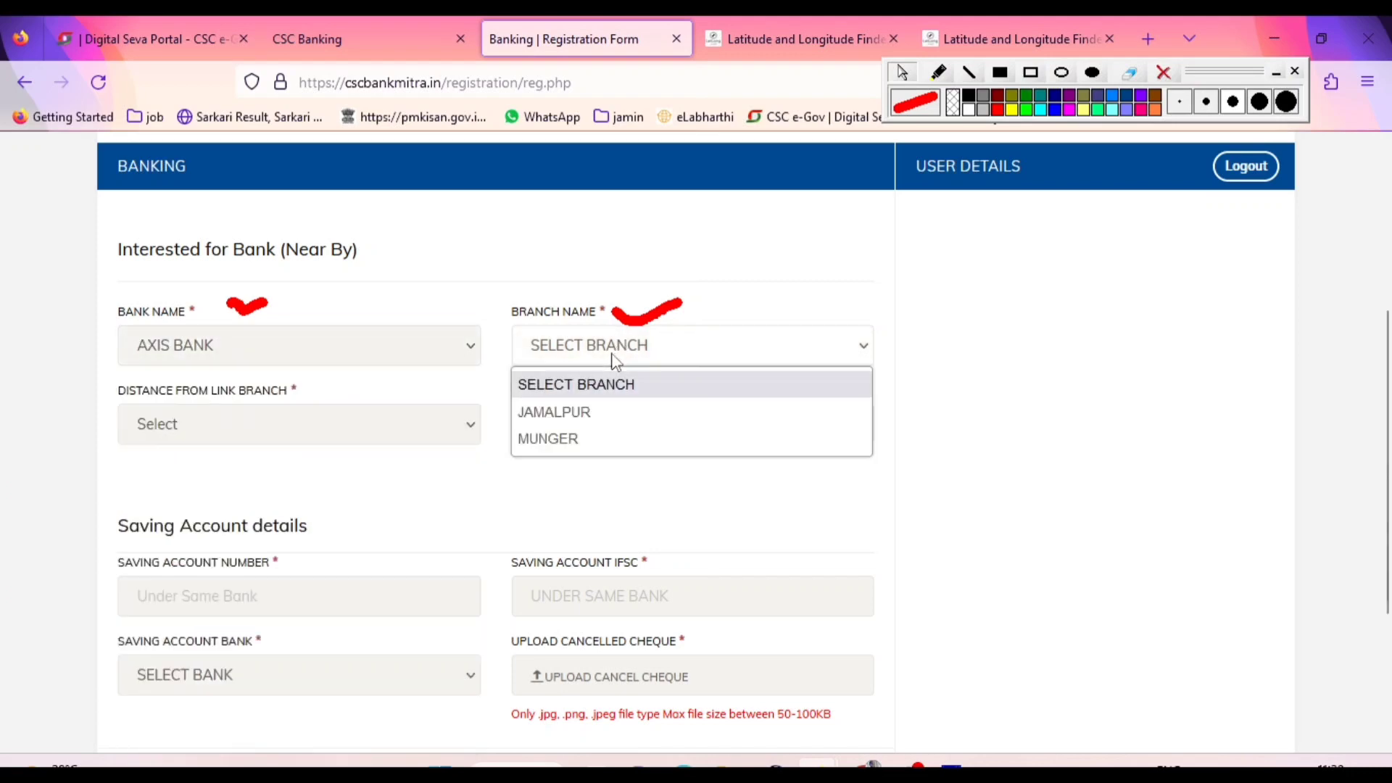
click(551, 436)
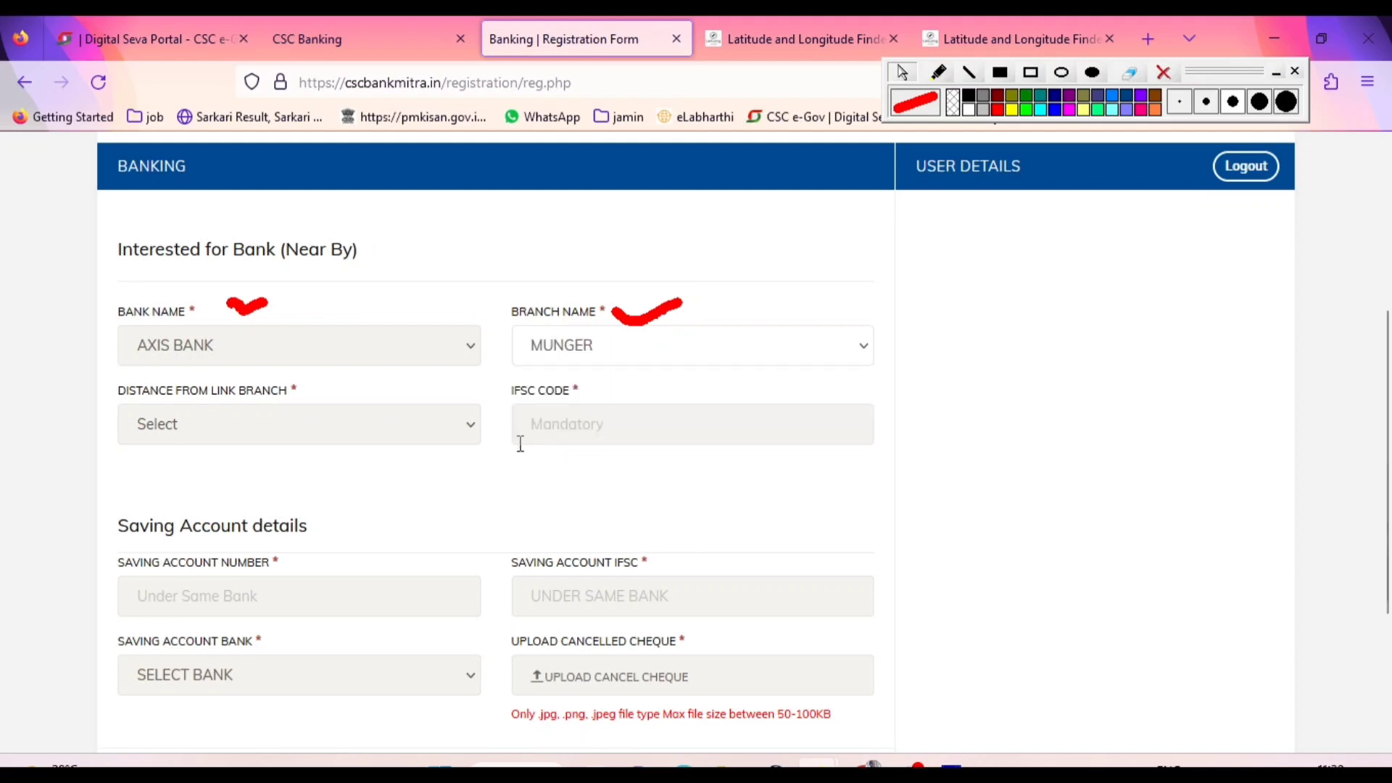
Set the distance from the link branch to 5-10 KM
click(357, 423)
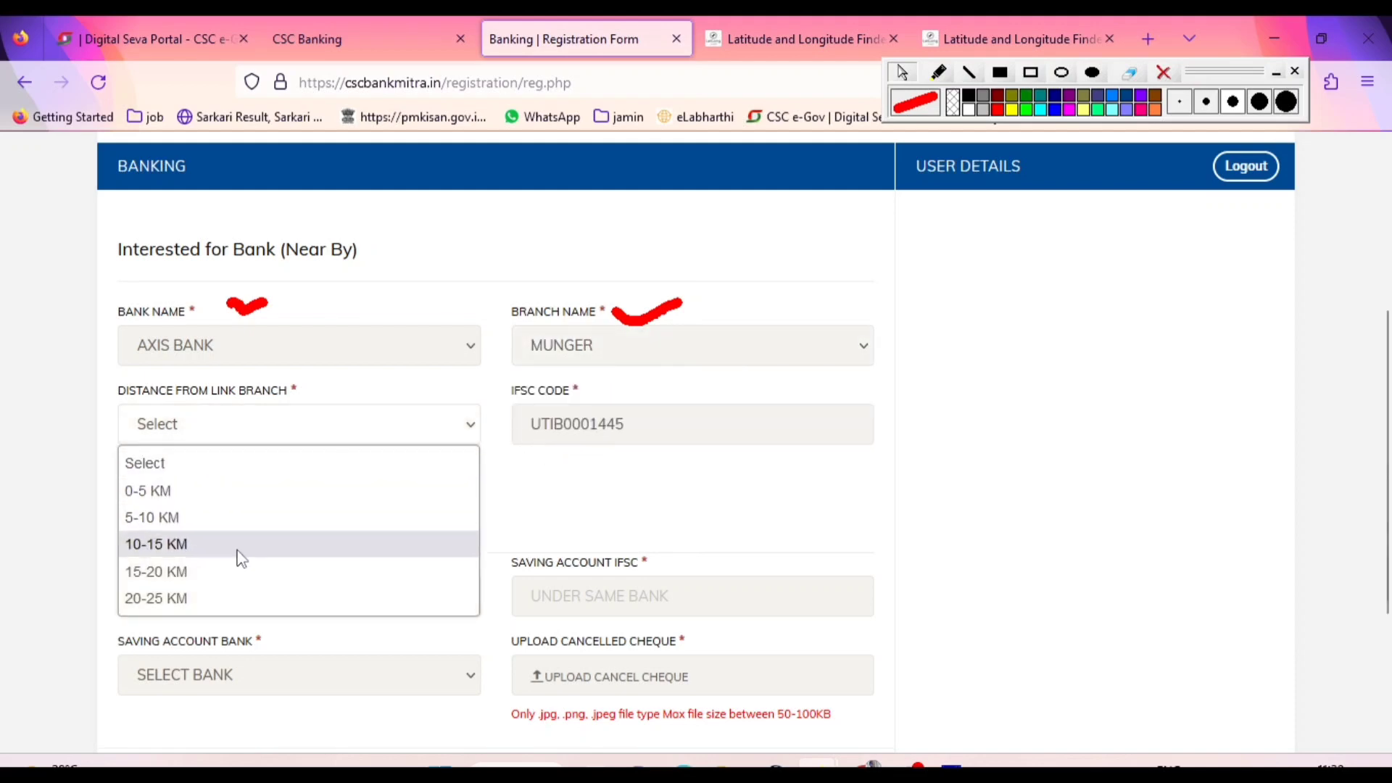
click(239, 496)
click(263, 433)
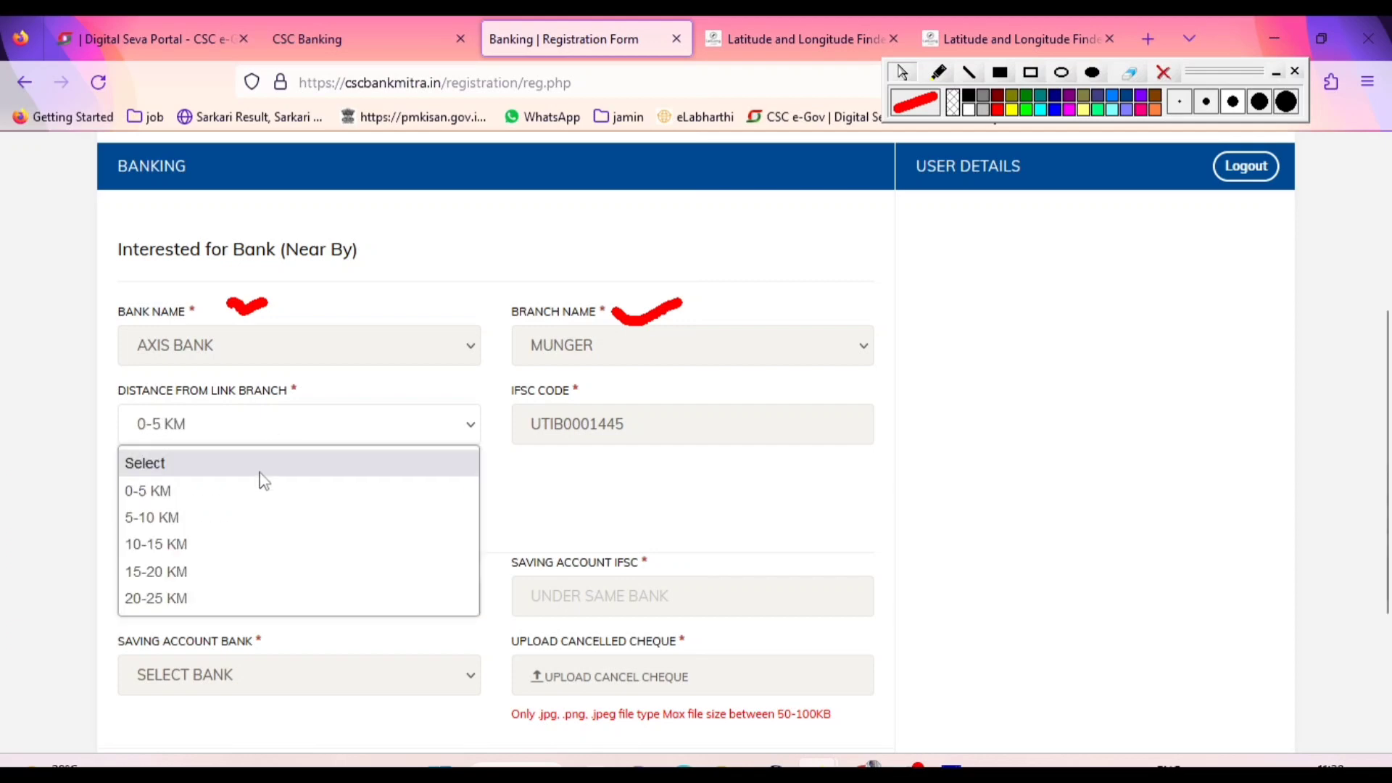
click(253, 518)
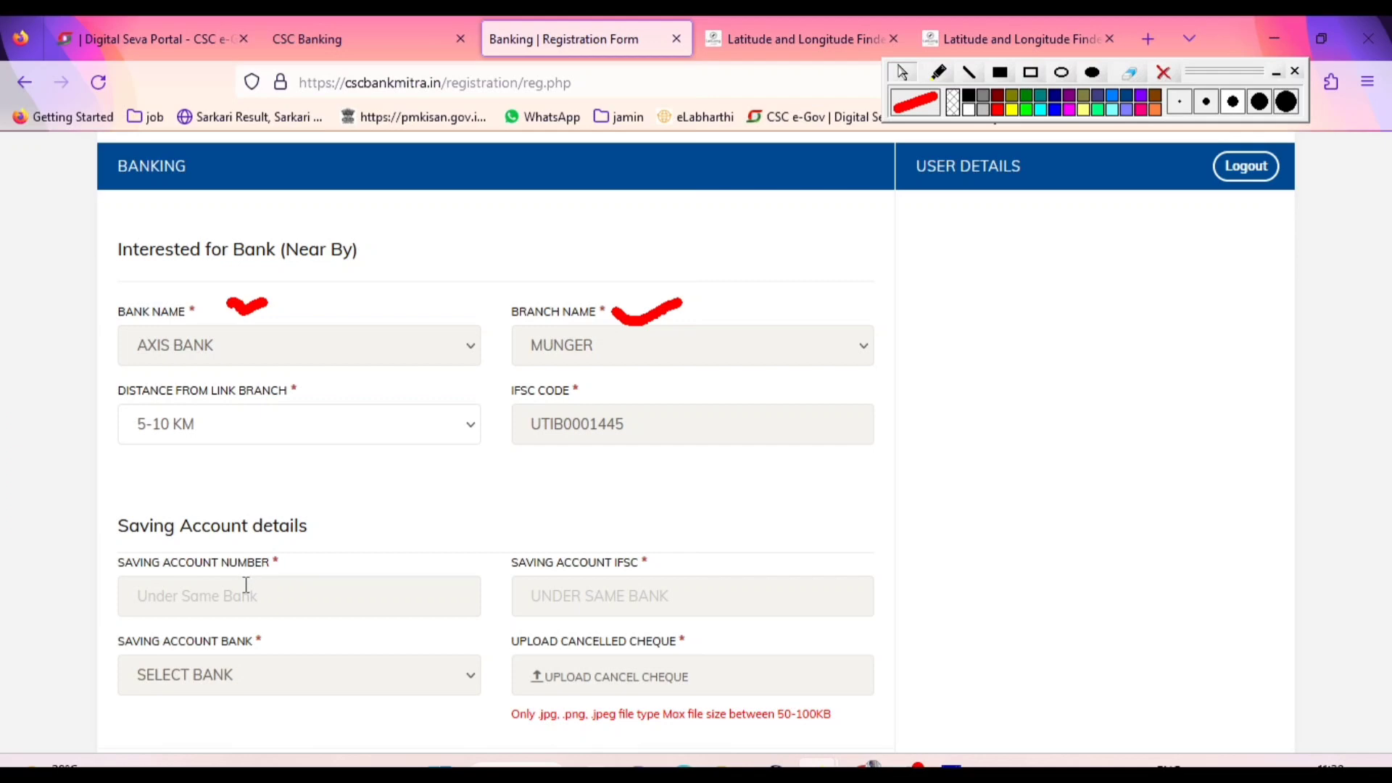
Erase the red ticks above the bank name and branch name fields
click(1129, 72)
mouse_move(684, 295)
mouse_down()
mouse_move(637, 301)
mouse_move(682, 296)
mouse_up()
mouse_move(273, 289)
mouse_down()
mouse_move(233, 311)
mouse_move(279, 288)
mouse_move(233, 289)
mouse_move(230, 305)
mouse_up()
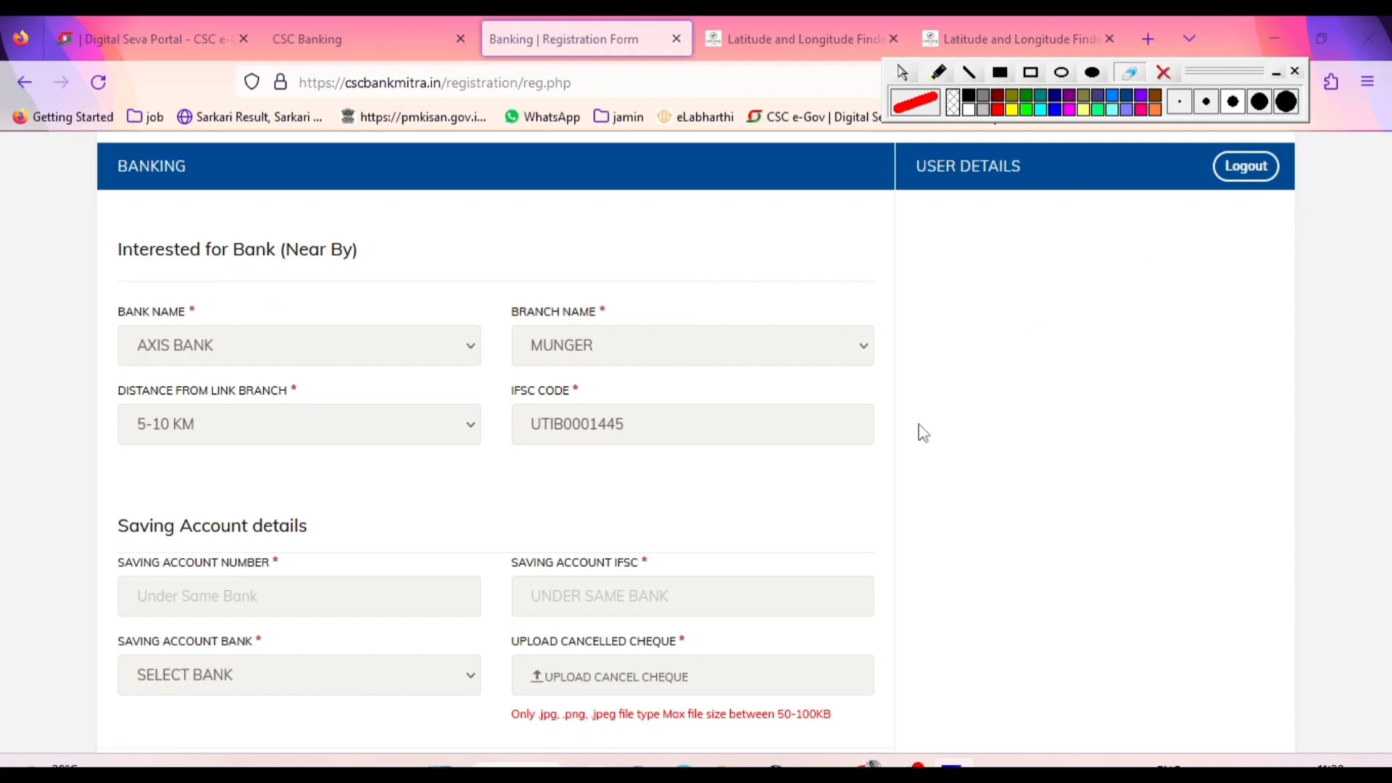
click(902, 72)
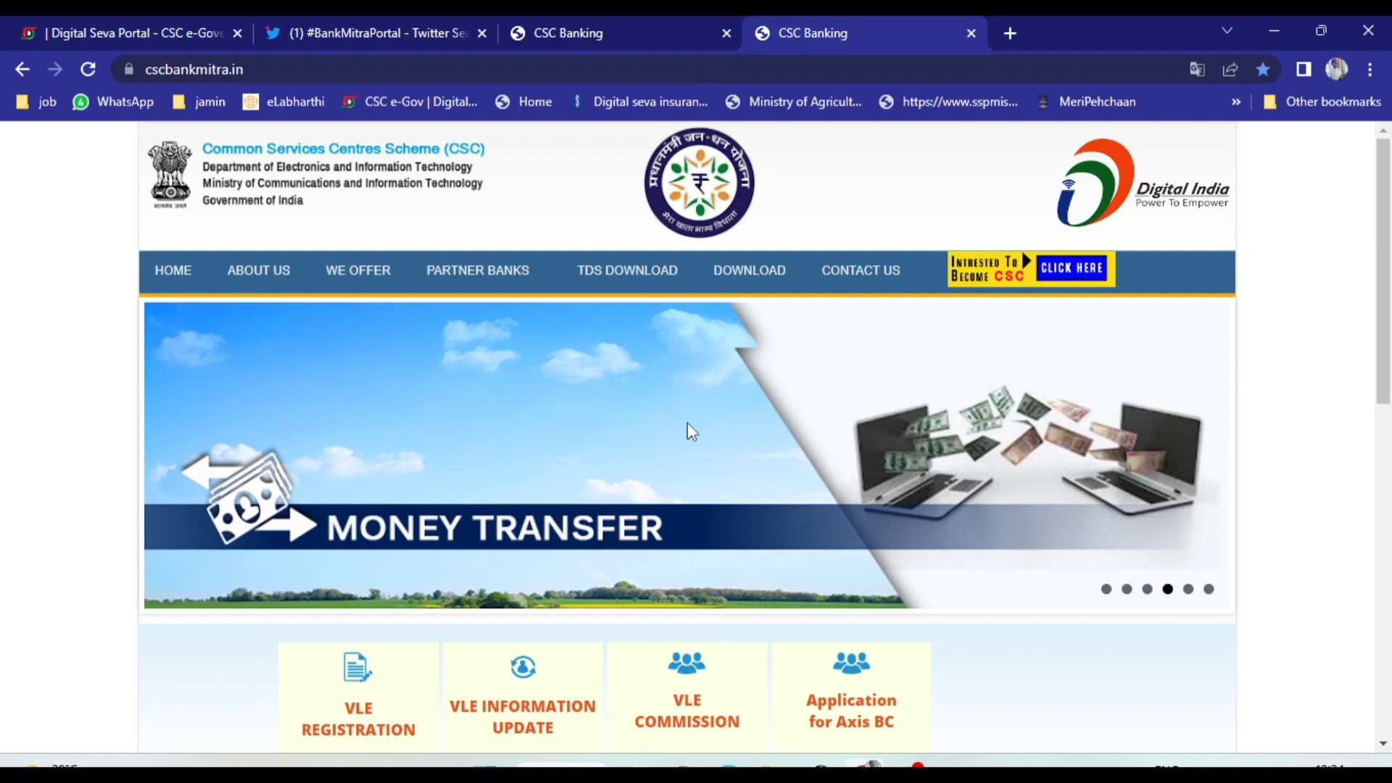
Close the #BankMitraPortal Twitter search page in Chrome
click(143, 22)
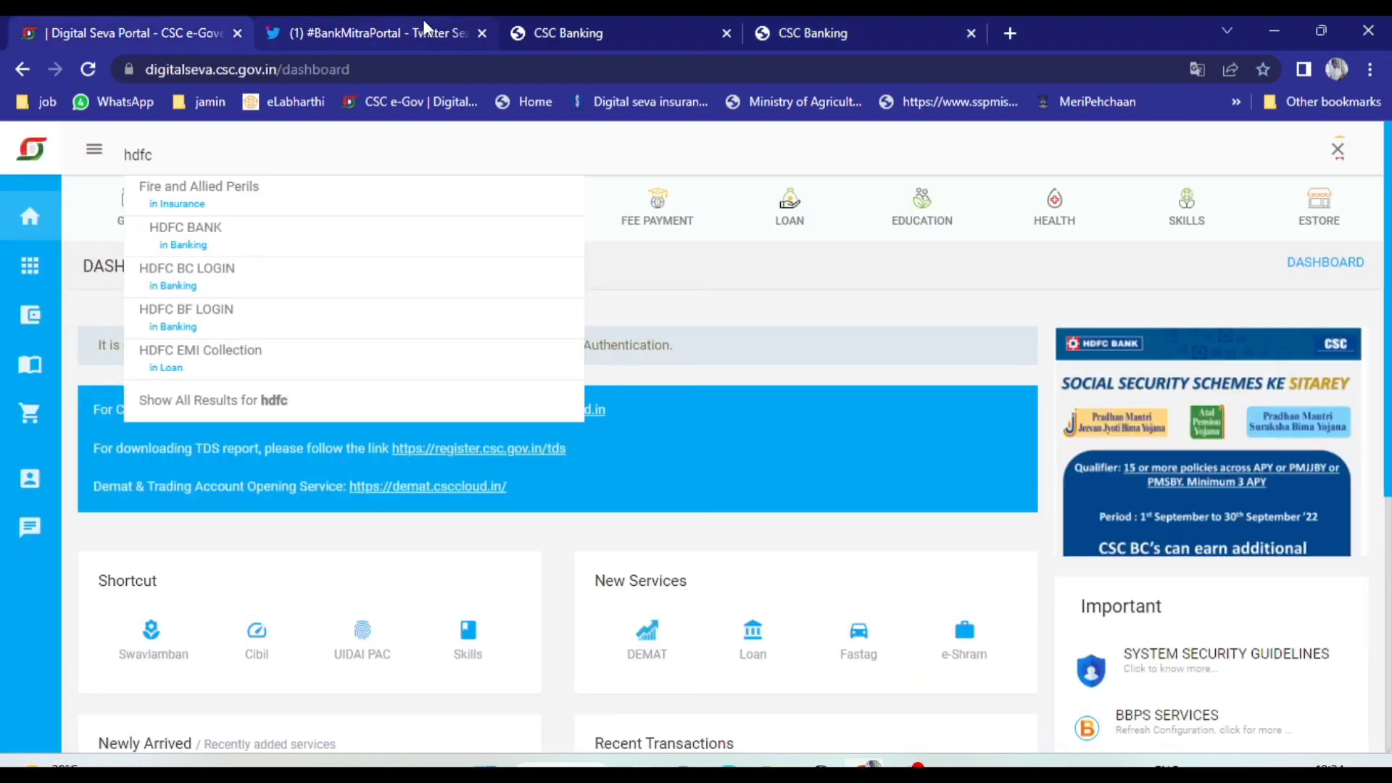
click(482, 34)
click(463, 37)
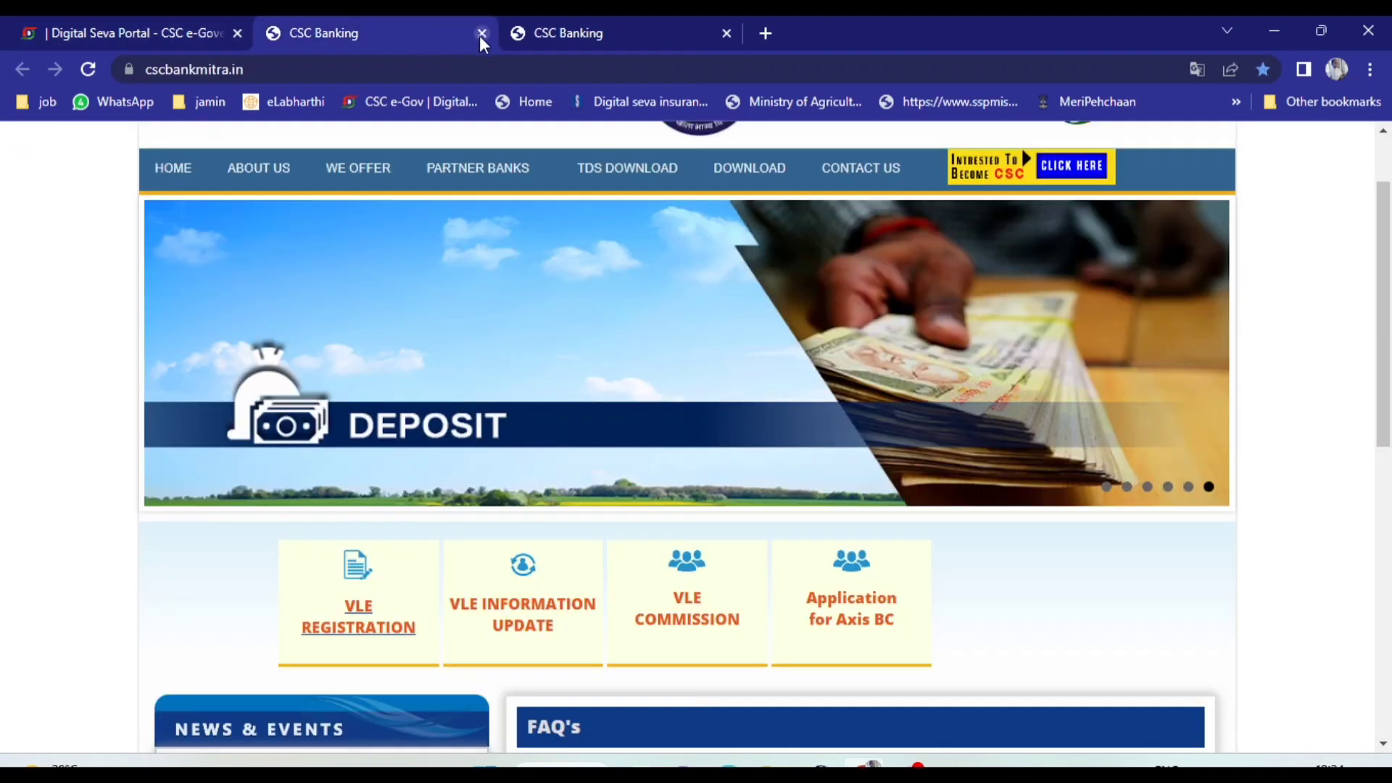
click(519, 37)
Clear the hdfc service search on the Digital Seva Portal dashboard and look over the page
click(157, 26)
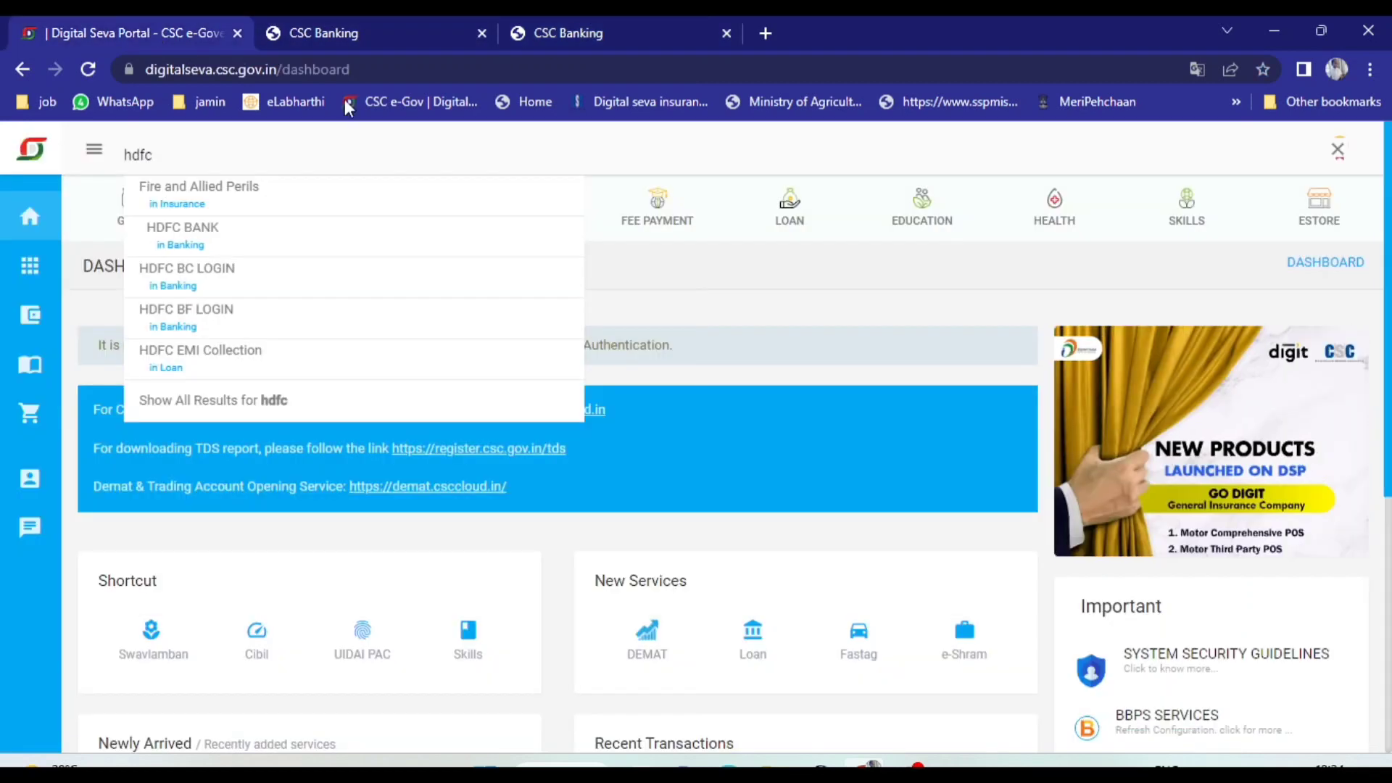
click(249, 157)
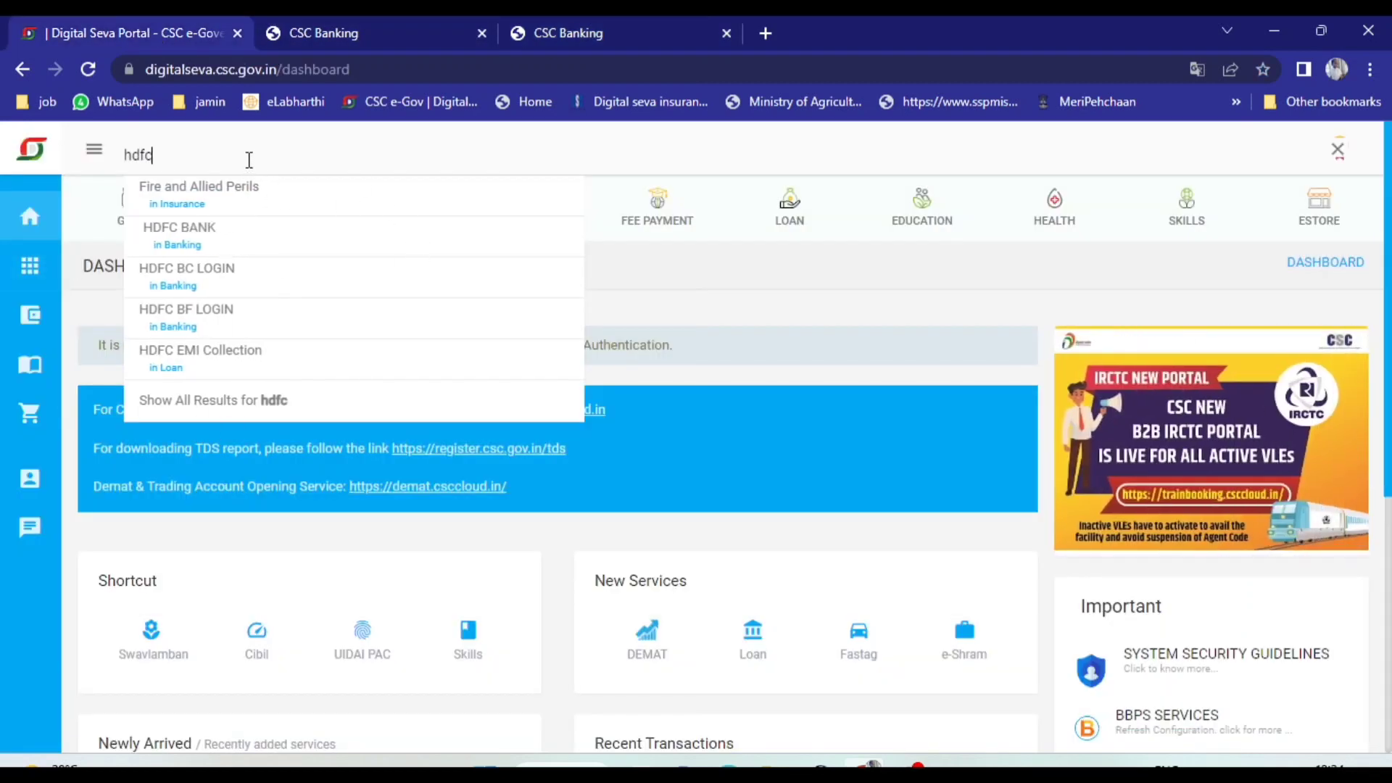
key(BackSpace)
key(BackSpace)
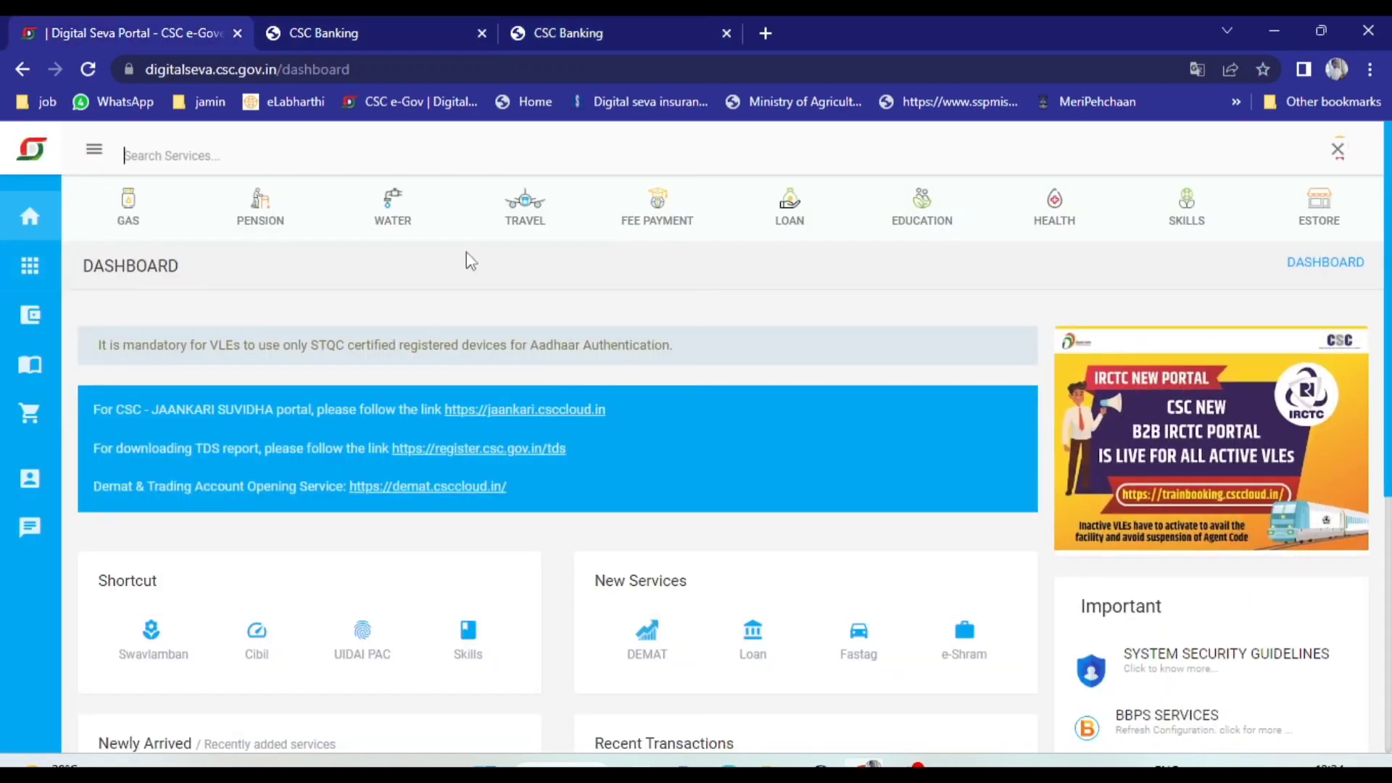
scroll(472, 264, down, 5)
scroll(471, 265, up, 5)
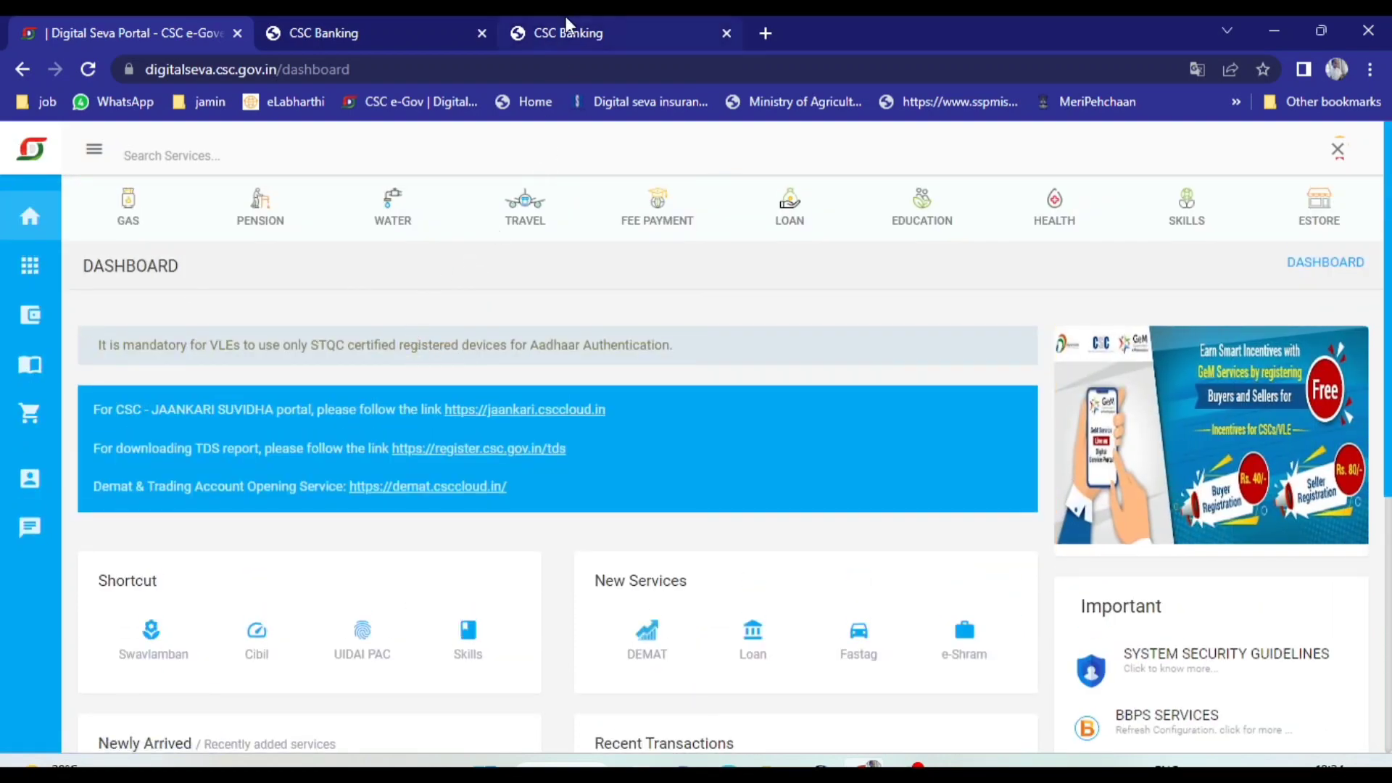
Close the duplicate CSC Banking page, keeping the first one open
click(303, 25)
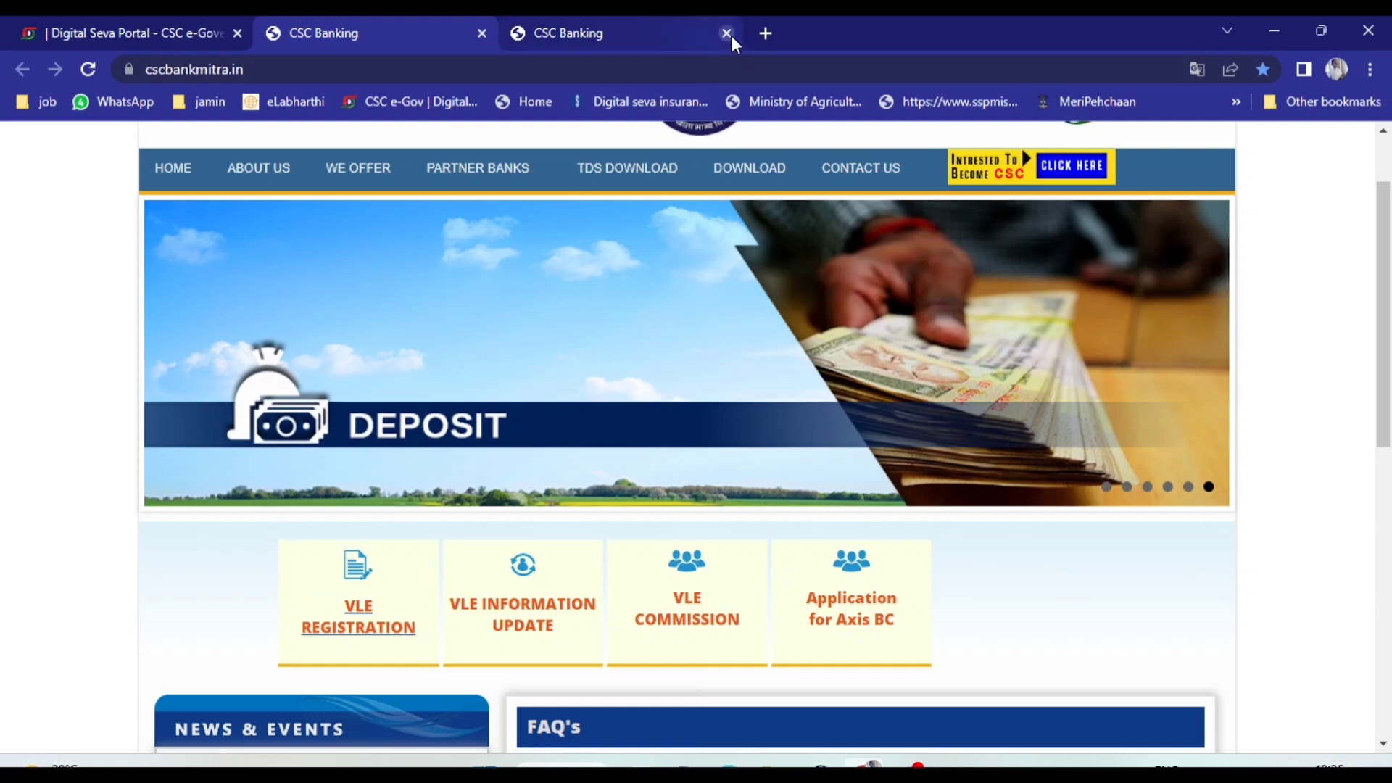
click(727, 34)
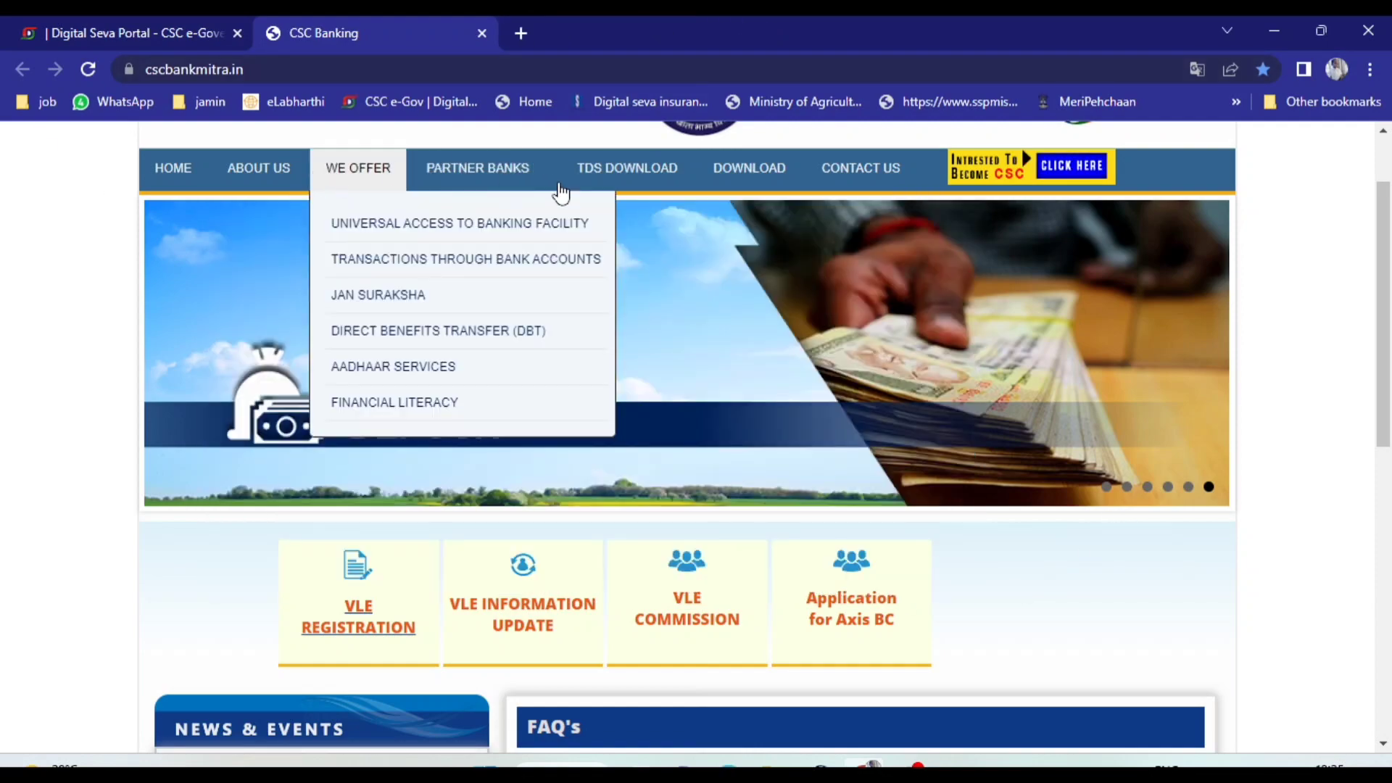
Review the CSC Banking site's partner banks, TDS, download and contact options, and open the link for becoming a CSC
mouse_move(510, 190)
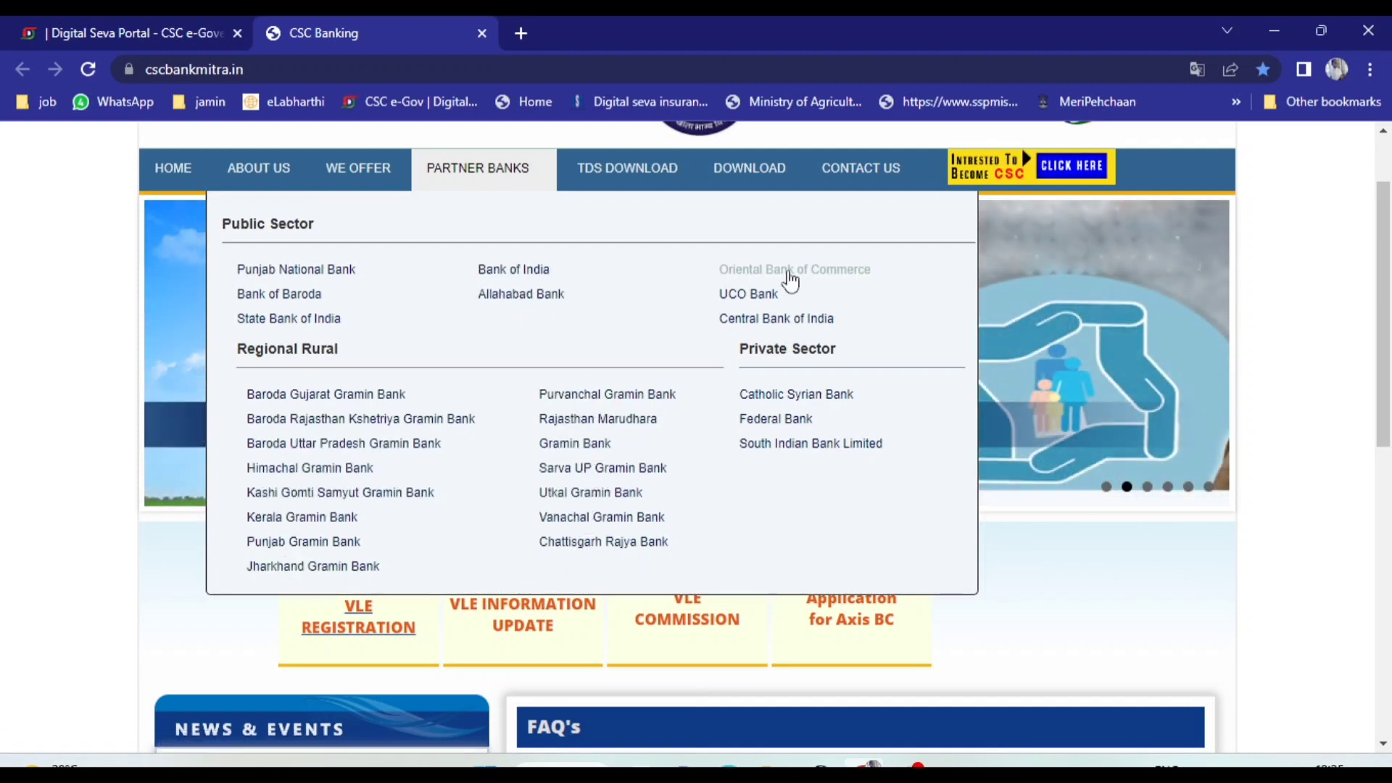
mouse_move(623, 174)
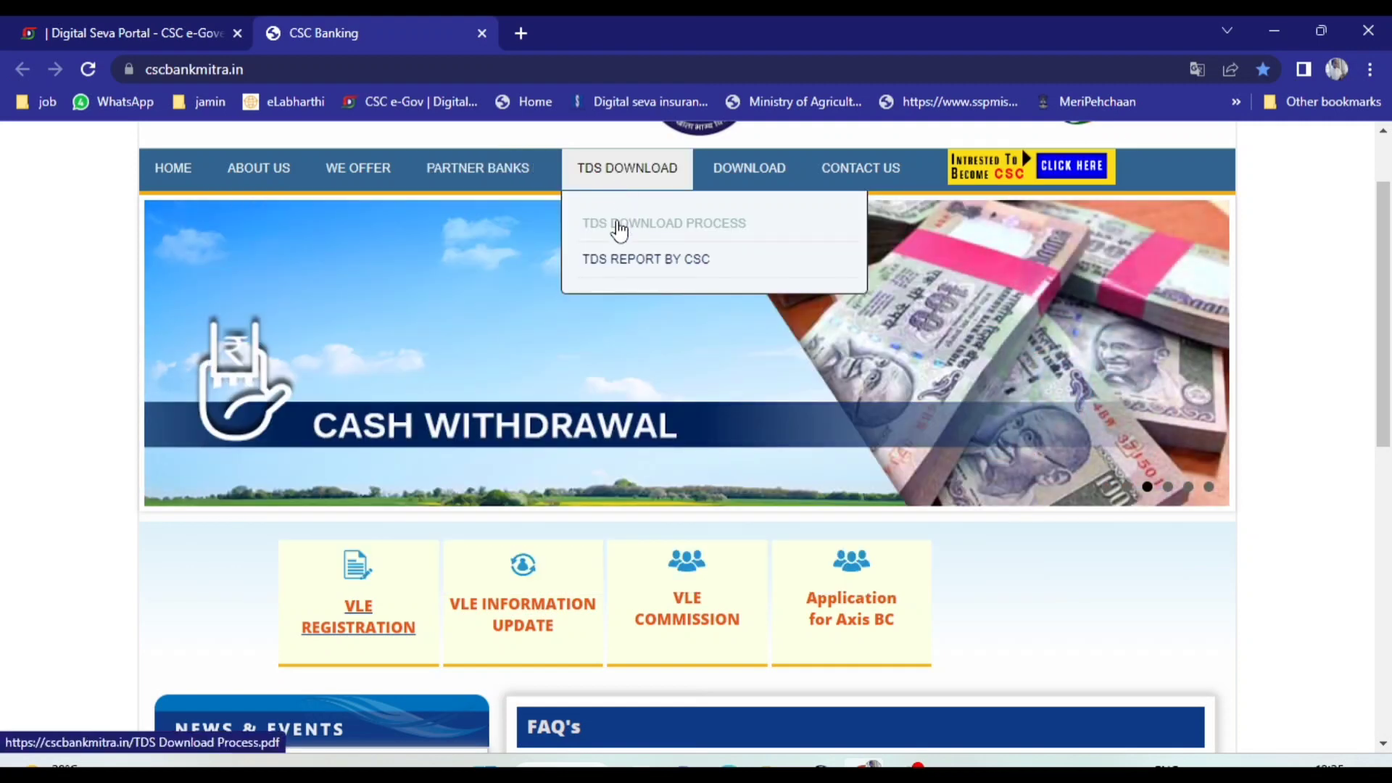
mouse_move(747, 161)
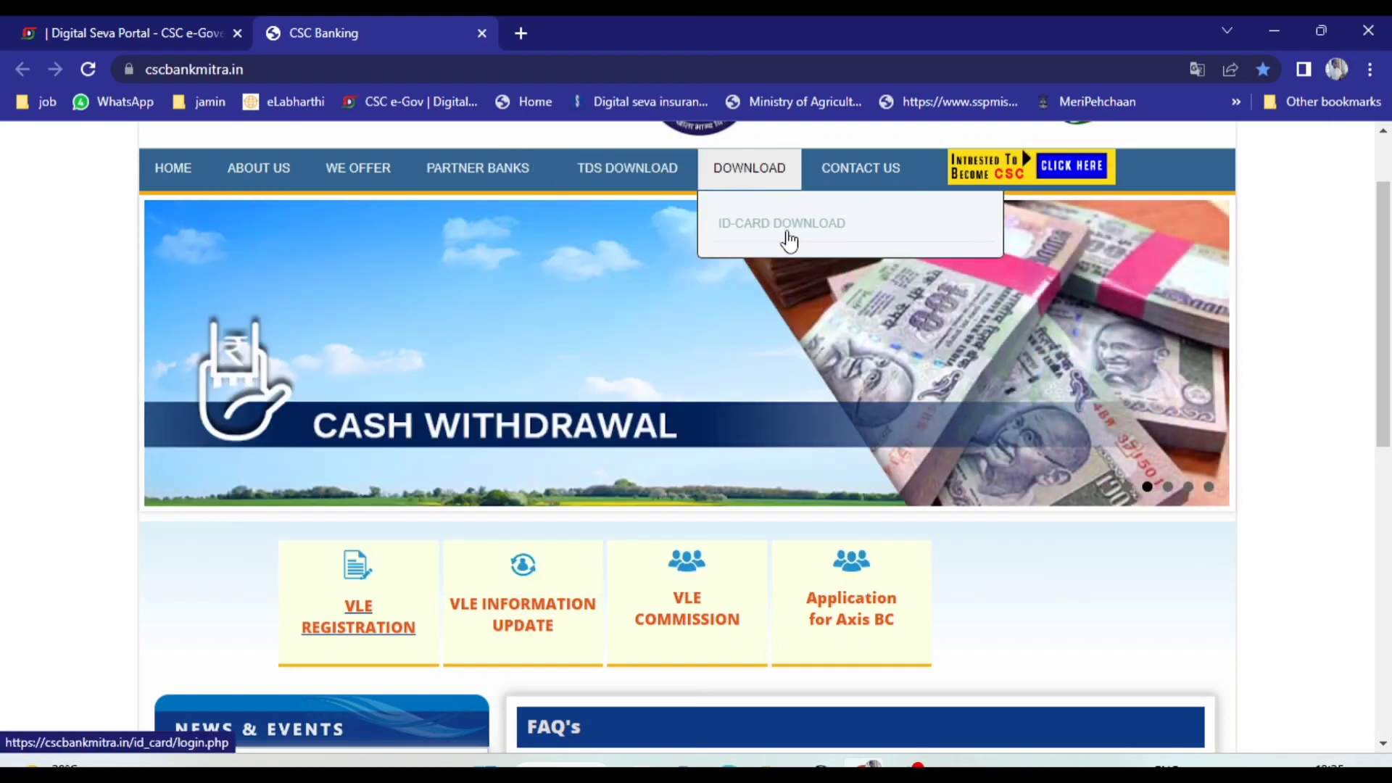
mouse_move(880, 179)
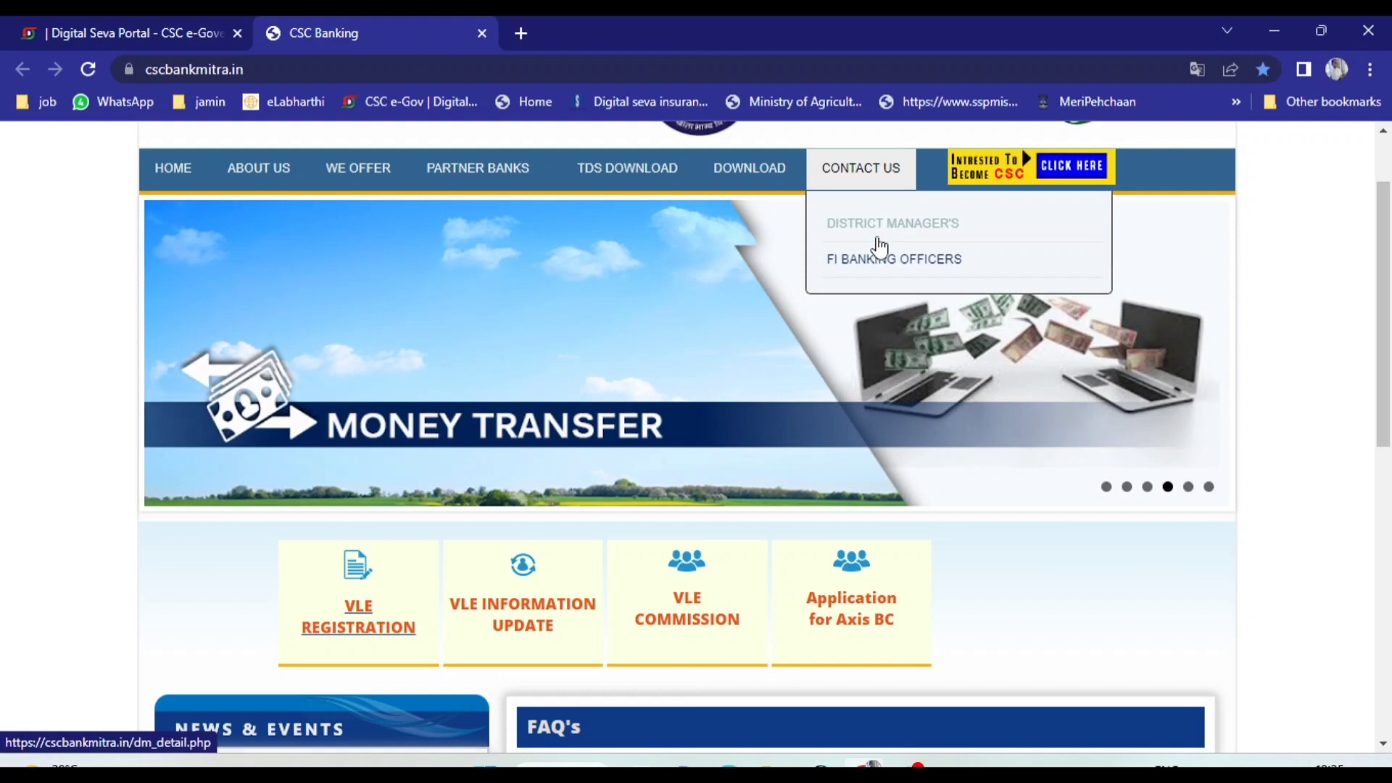
mouse_move(321, 161)
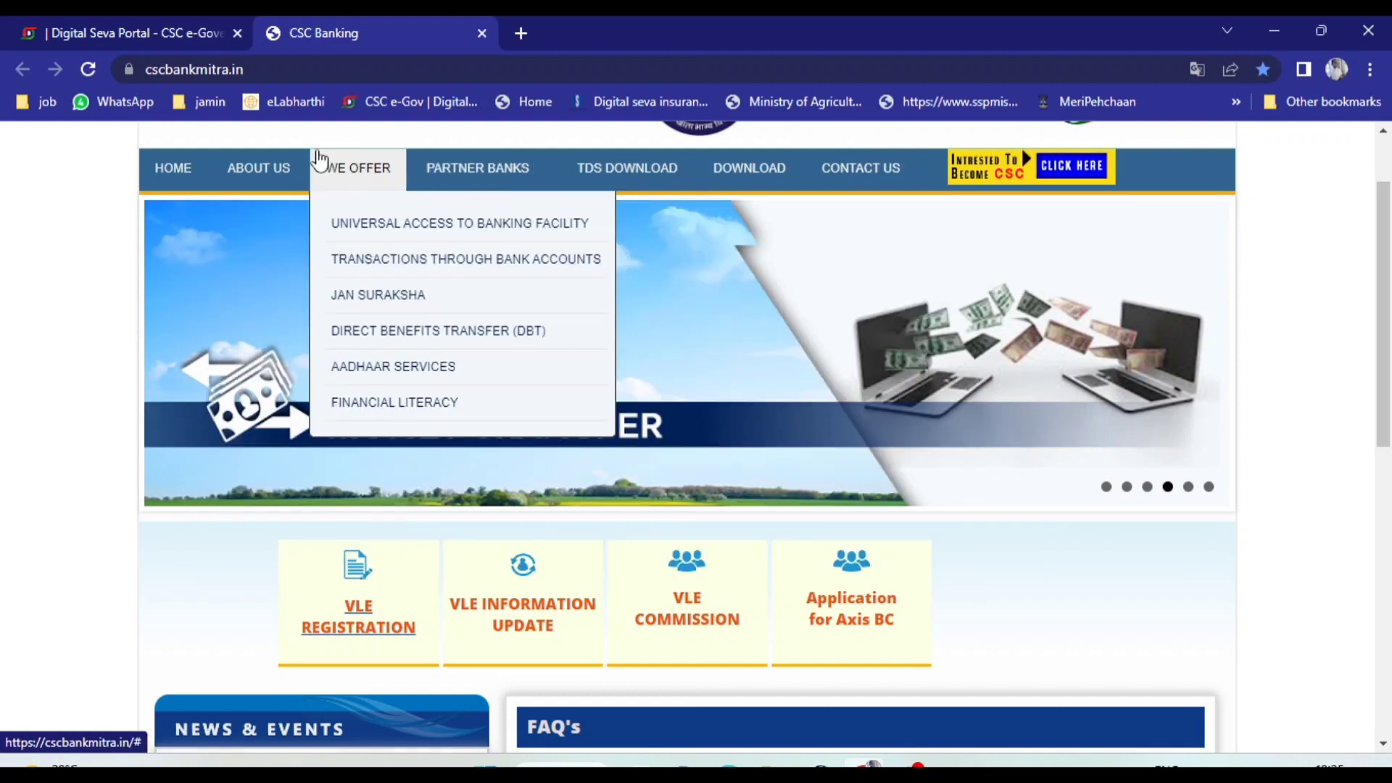
click(1073, 176)
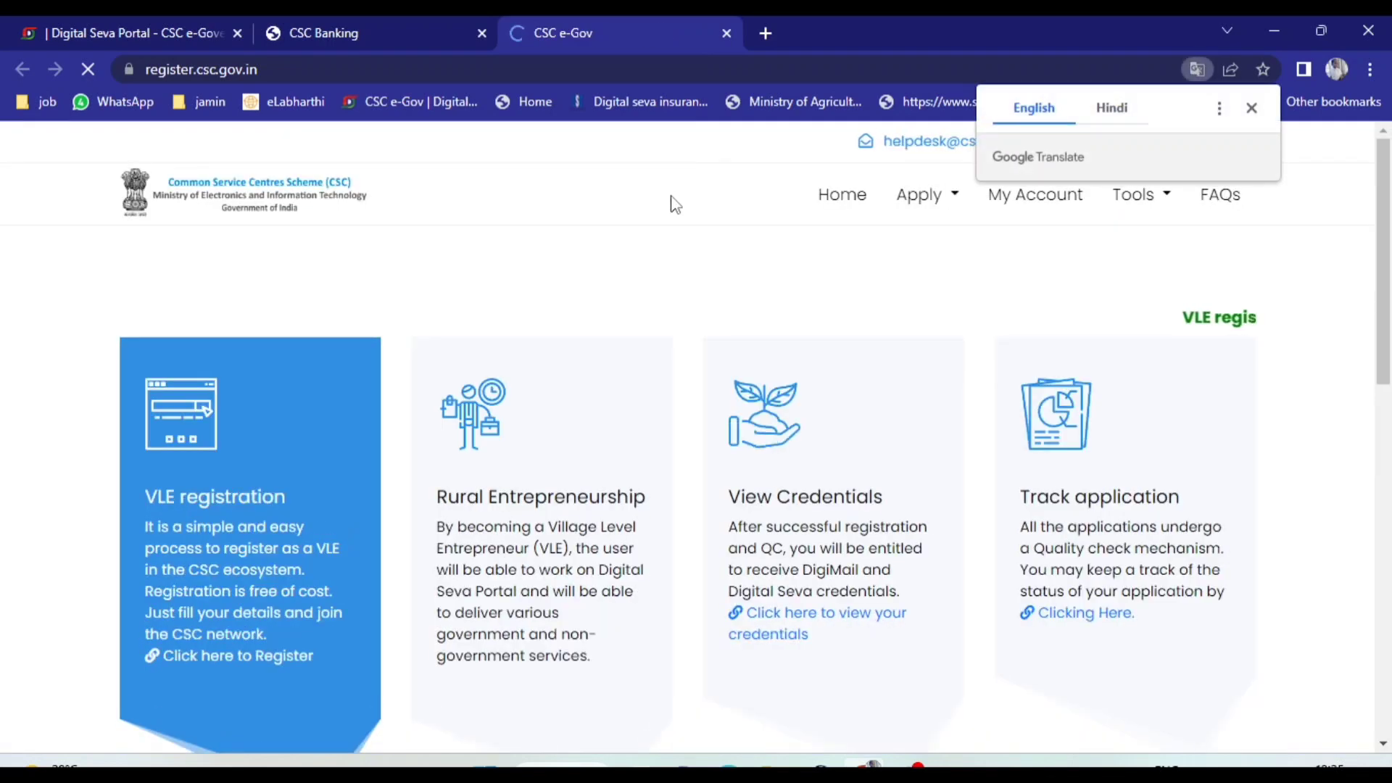
Return to the CSC Banking site, view the Axis BC application's question about other bank BCs, and go back to the homepage
click(1252, 107)
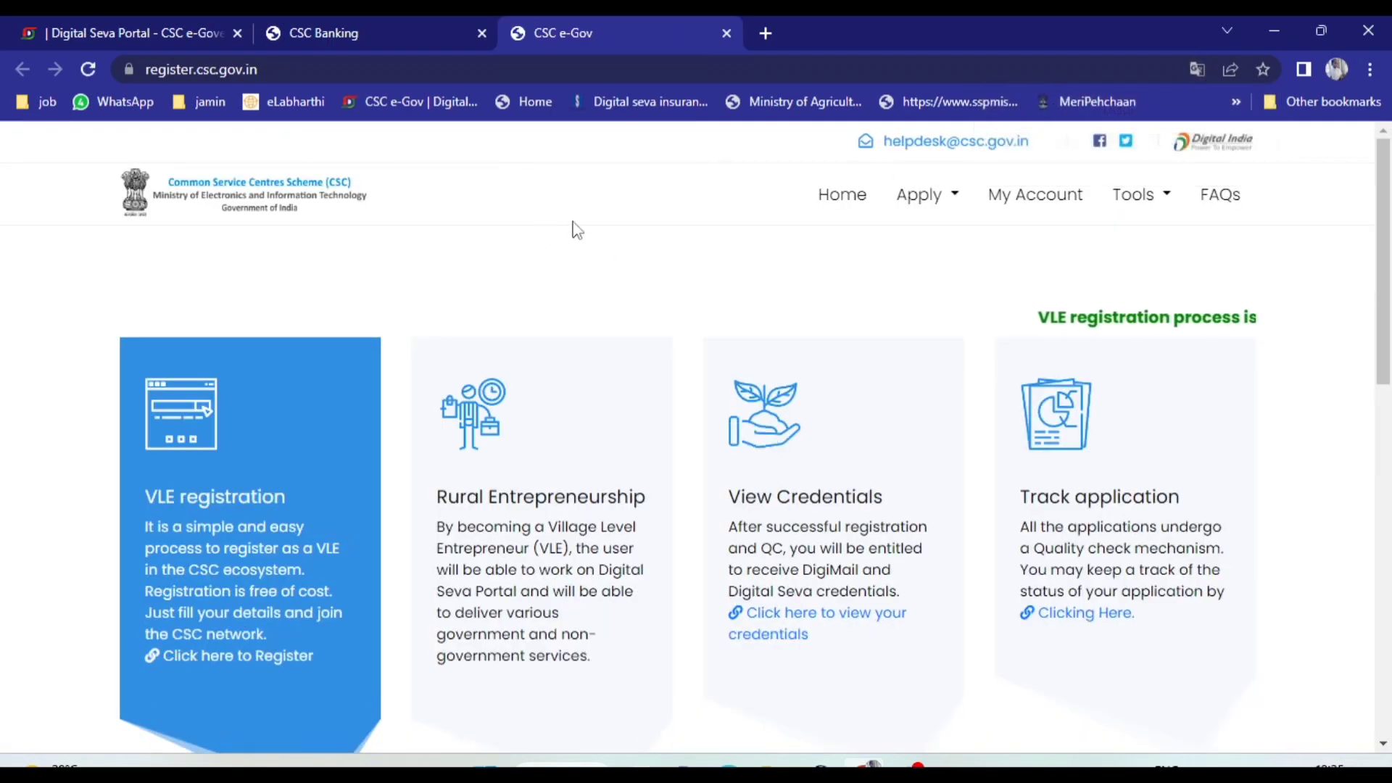
click(393, 23)
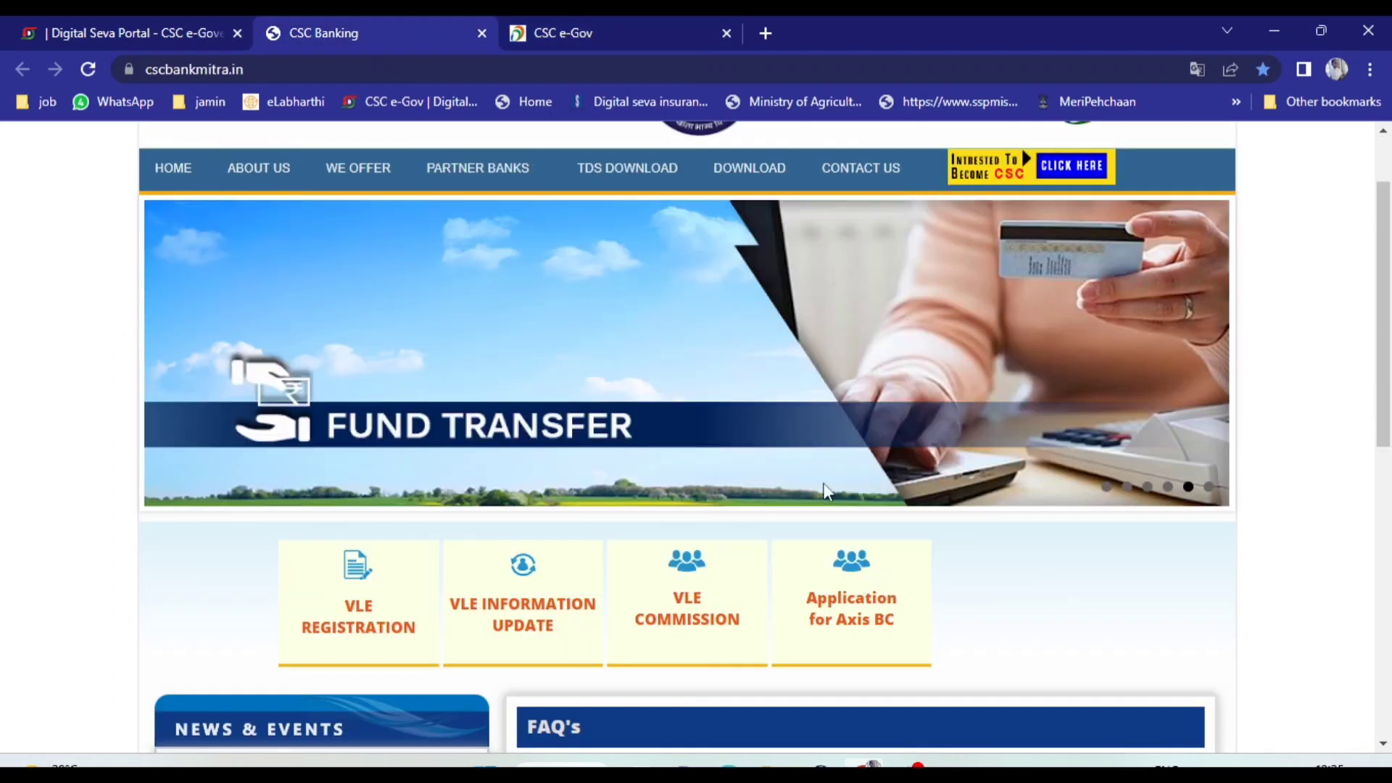
scroll(957, 572, down, 3)
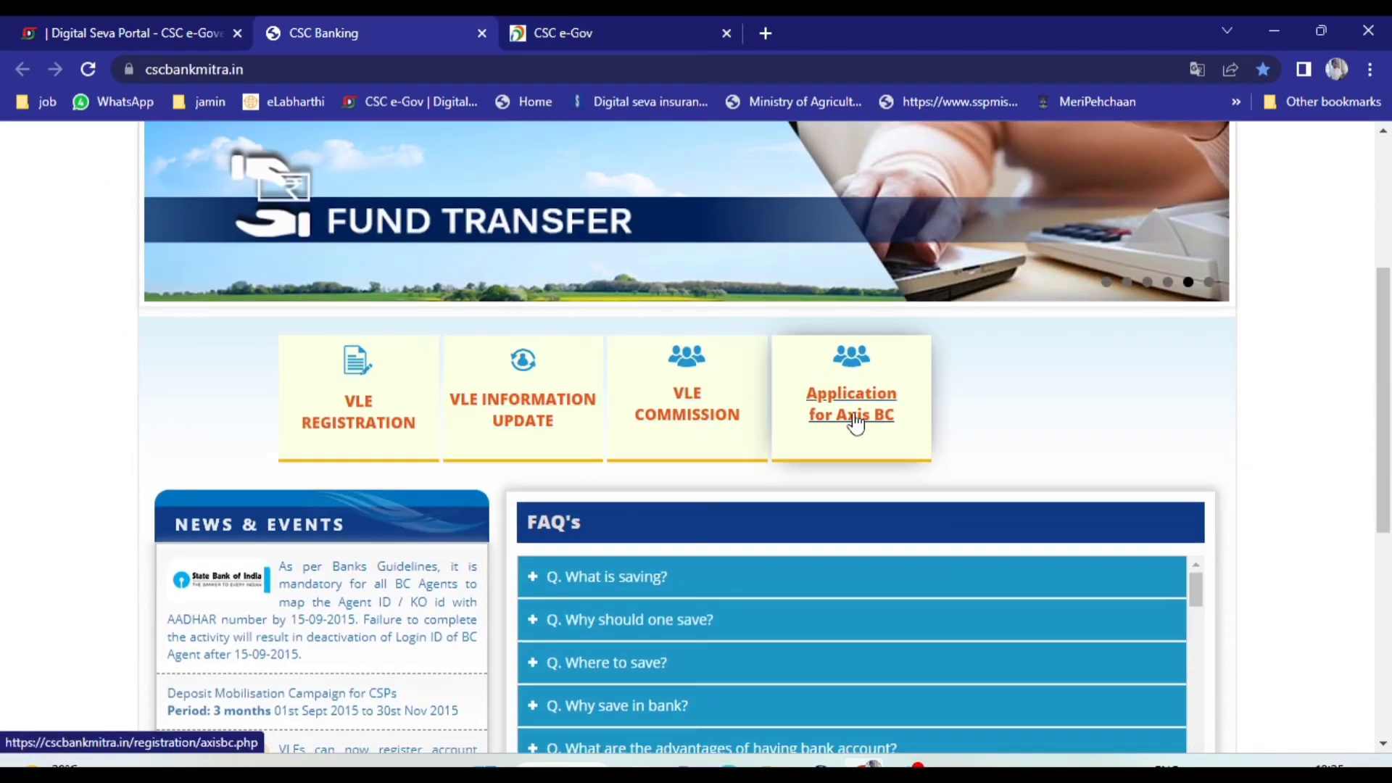
click(855, 421)
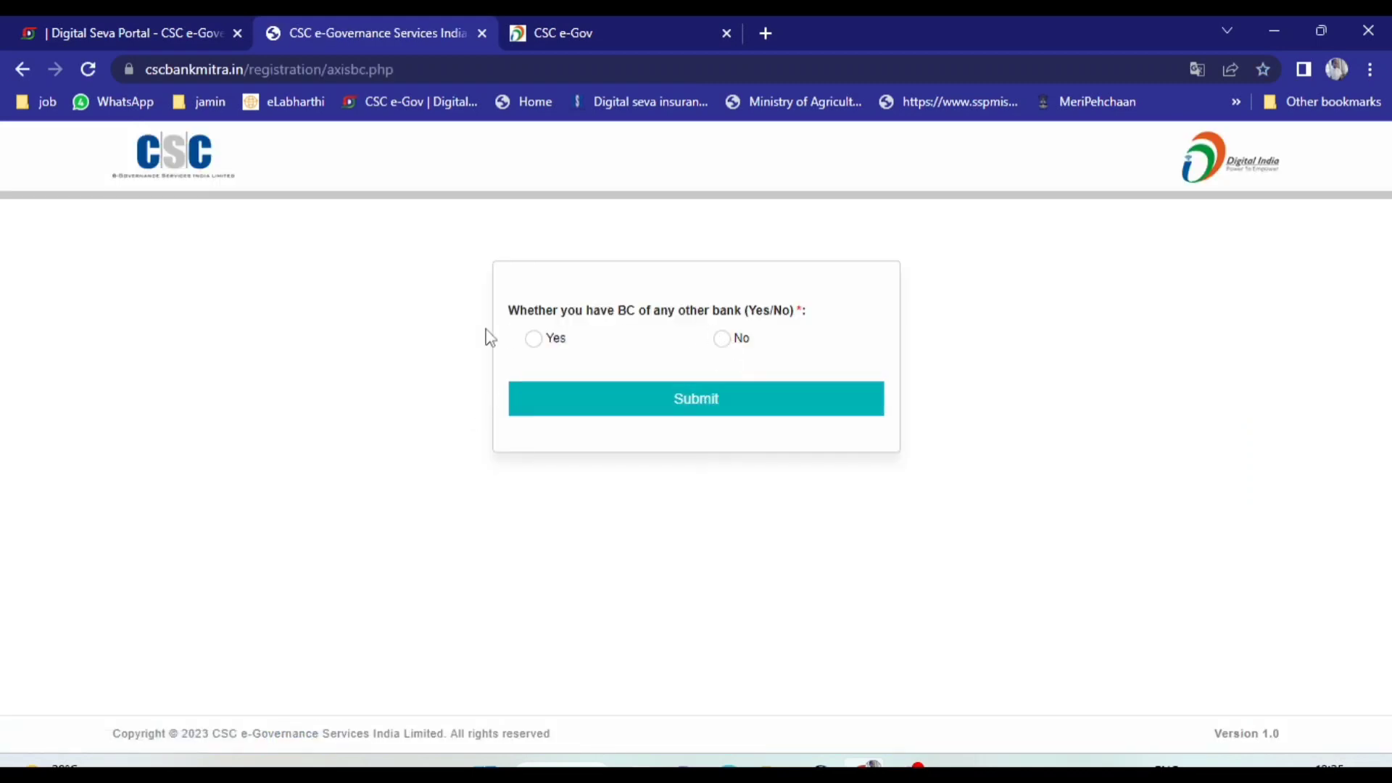
drag(505, 316, 825, 315)
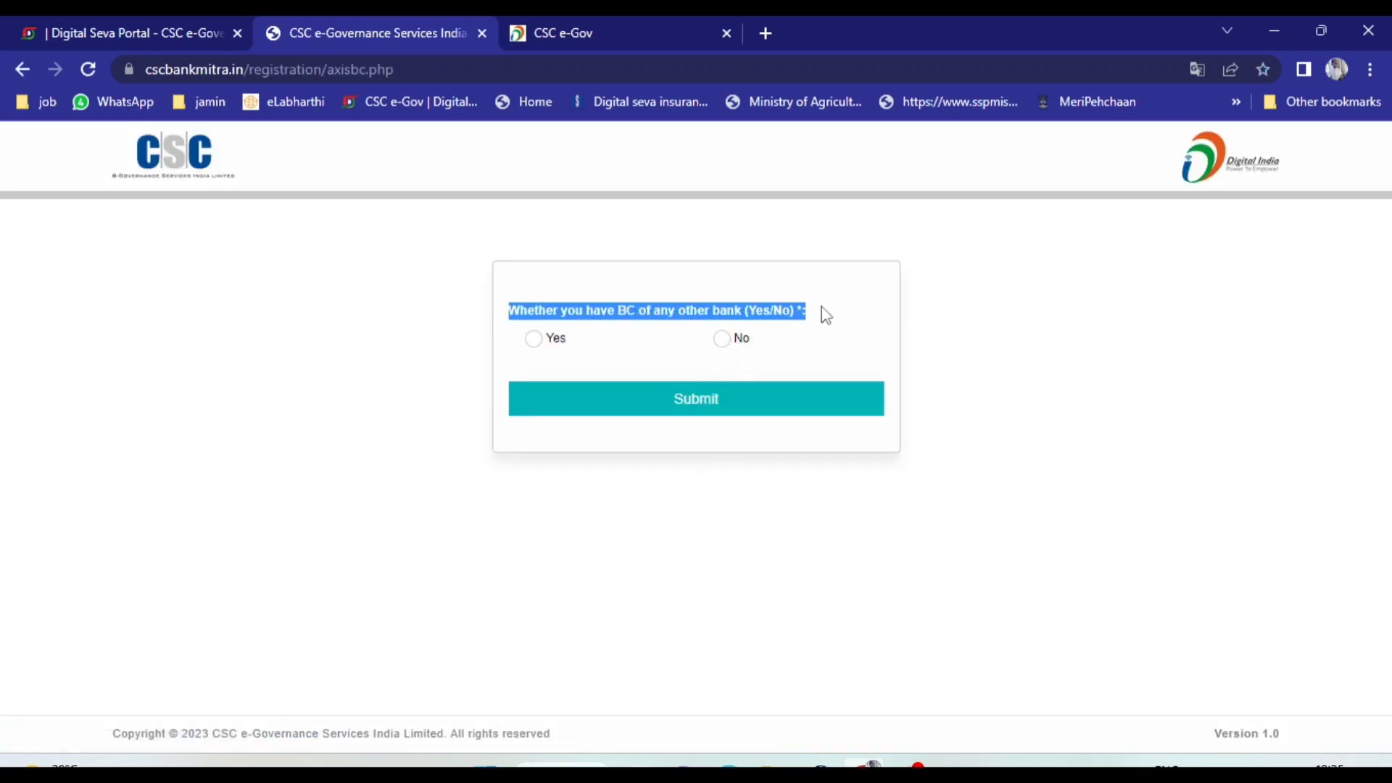
click(23, 70)
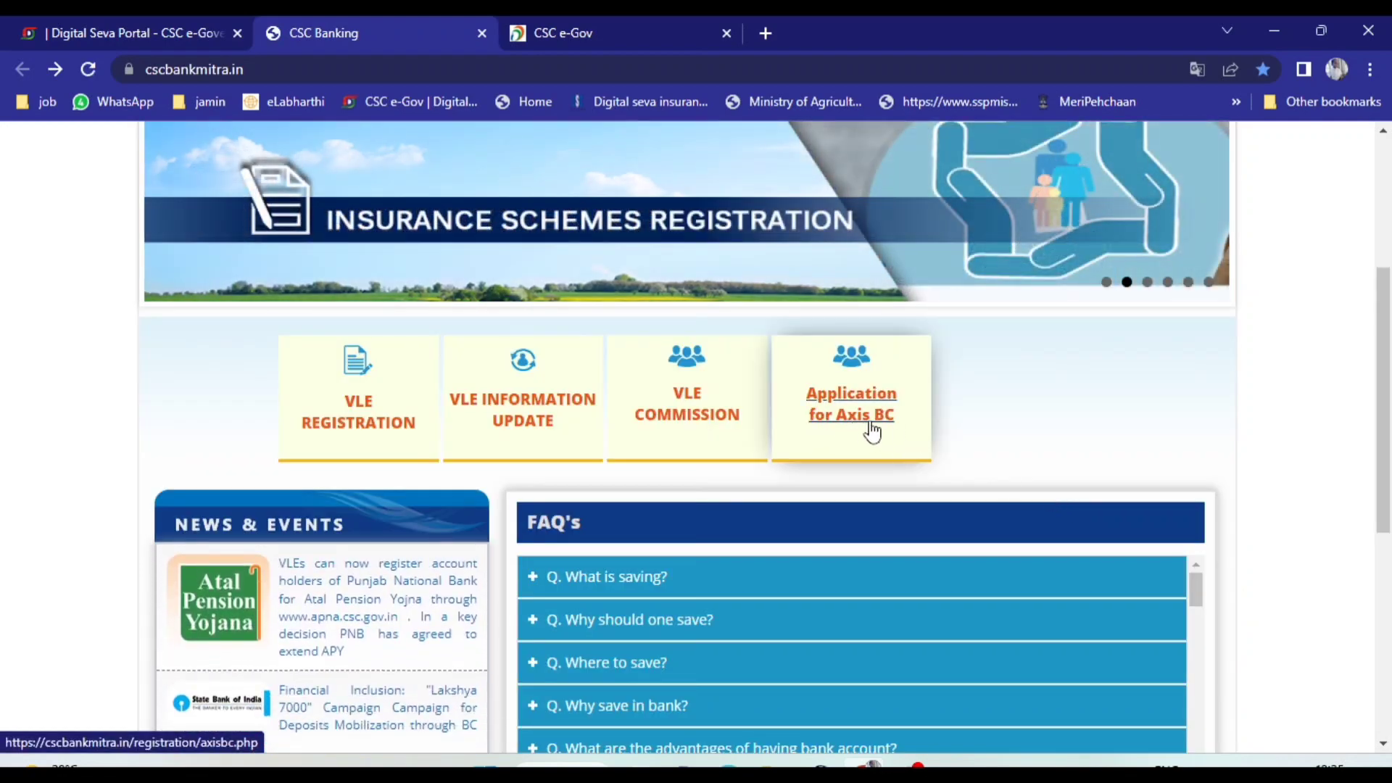
Open the VLE information update form, tick the Email field in red and underline its Request for change options
click(377, 409)
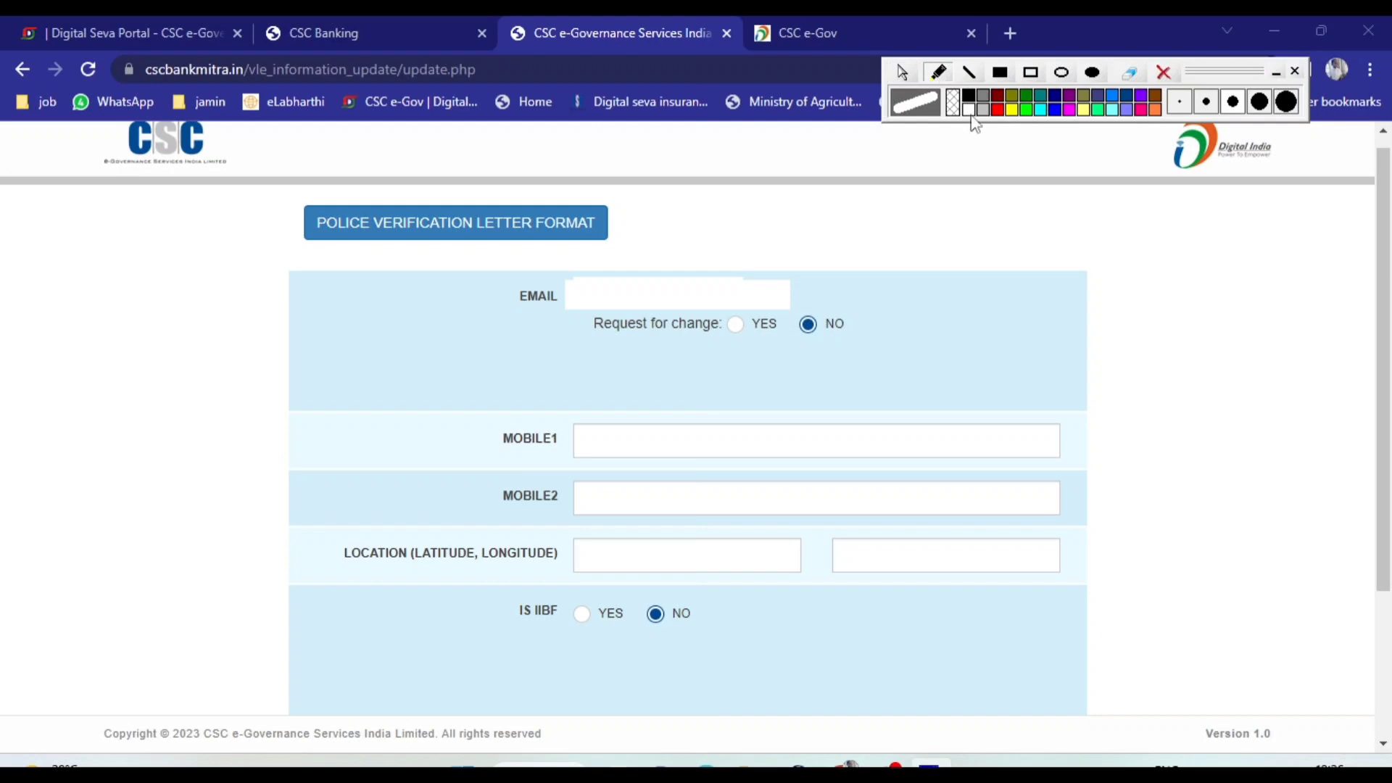
click(999, 113)
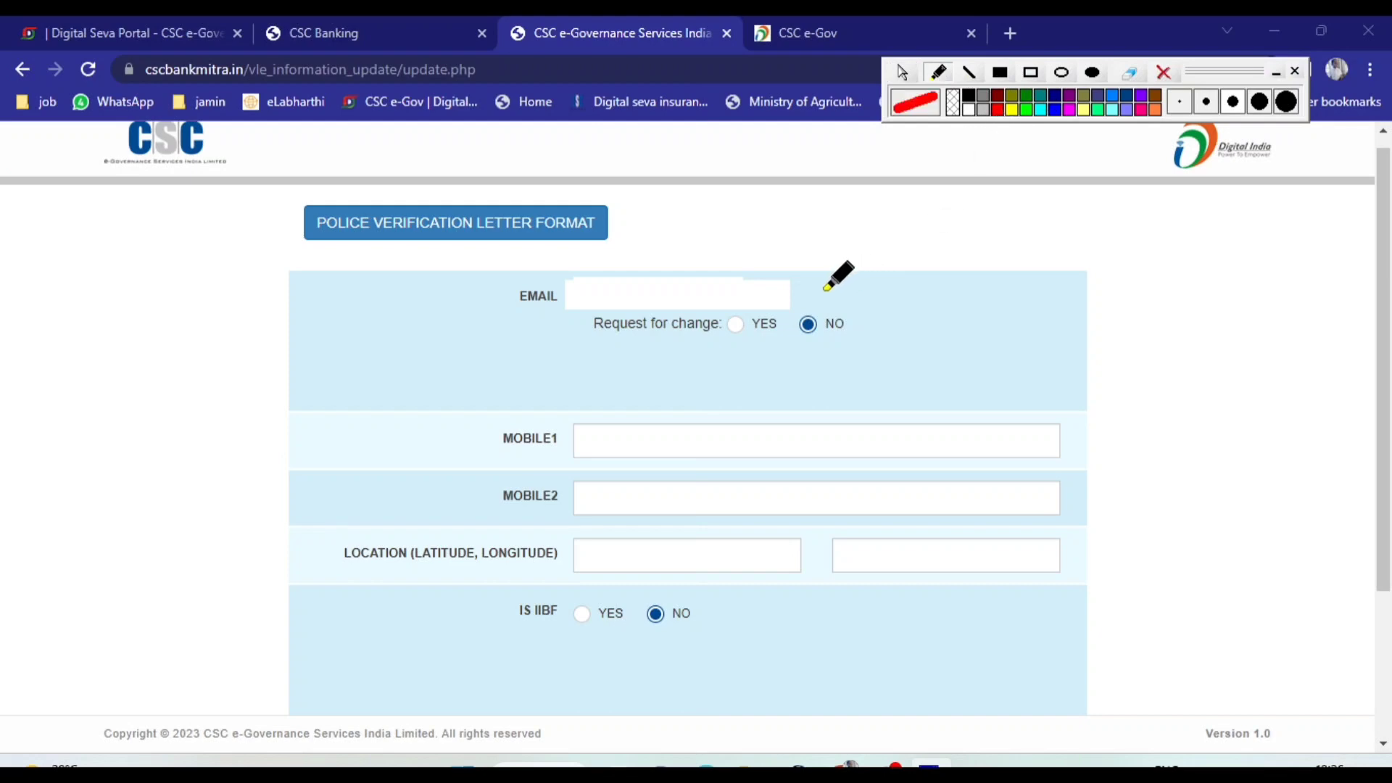
drag(818, 290, 904, 270)
drag(599, 353, 848, 359)
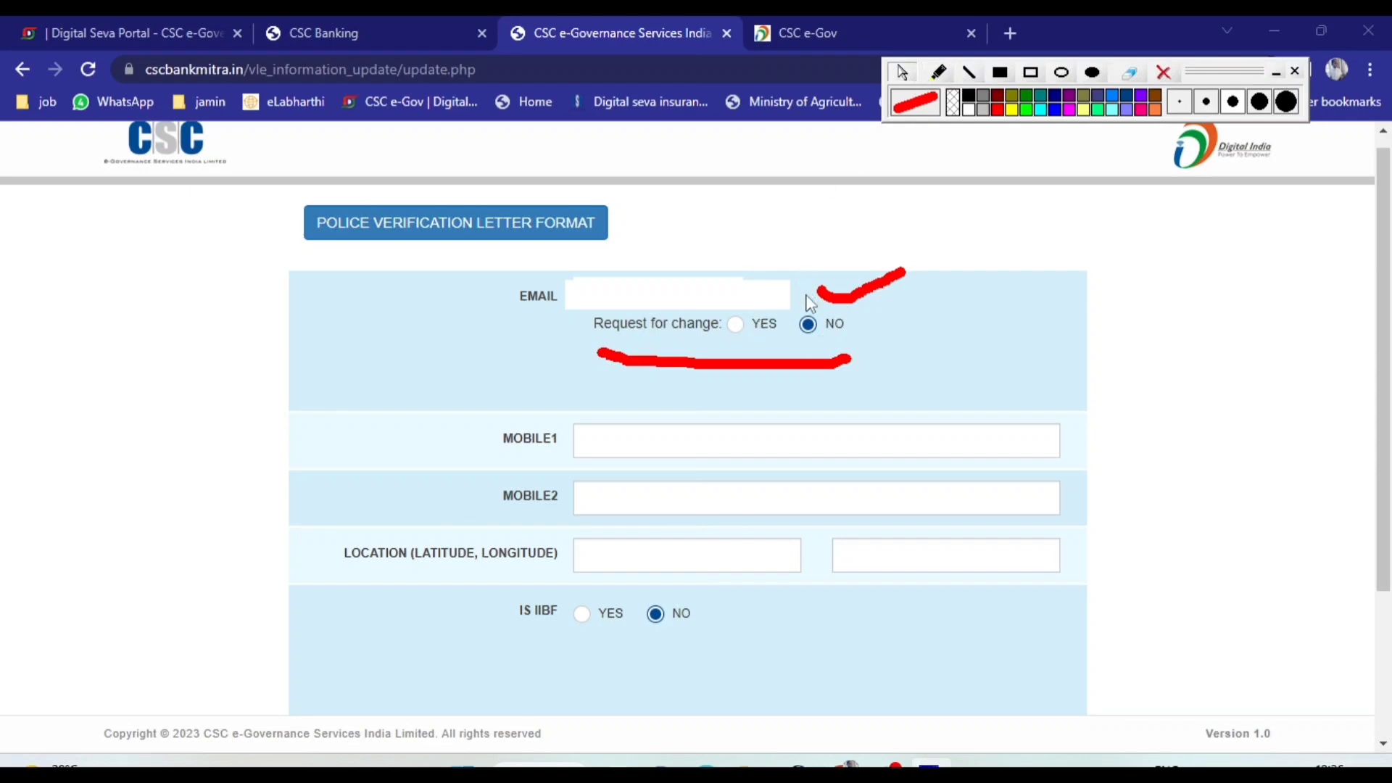
Set the email change request to Yes, look through the available domains, and set the request back to No
click(737, 324)
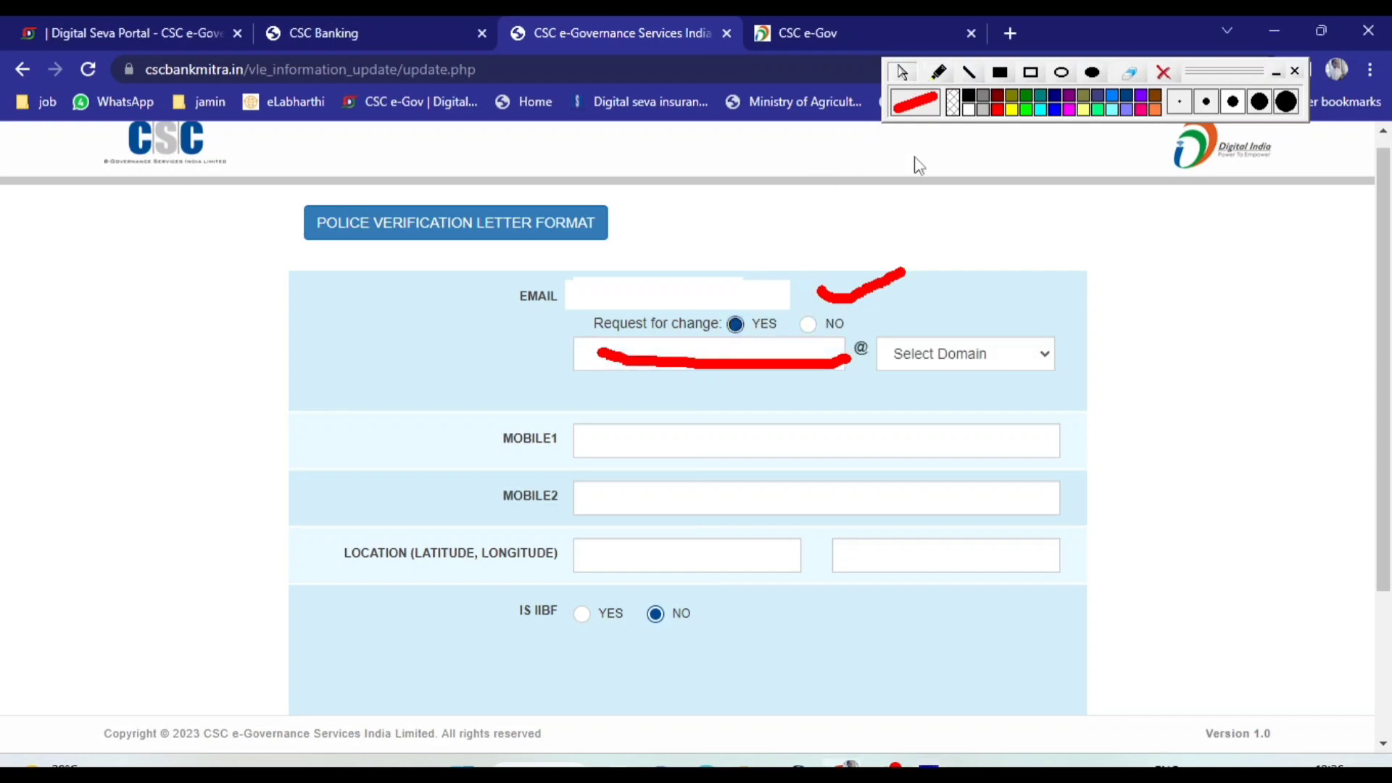
click(986, 368)
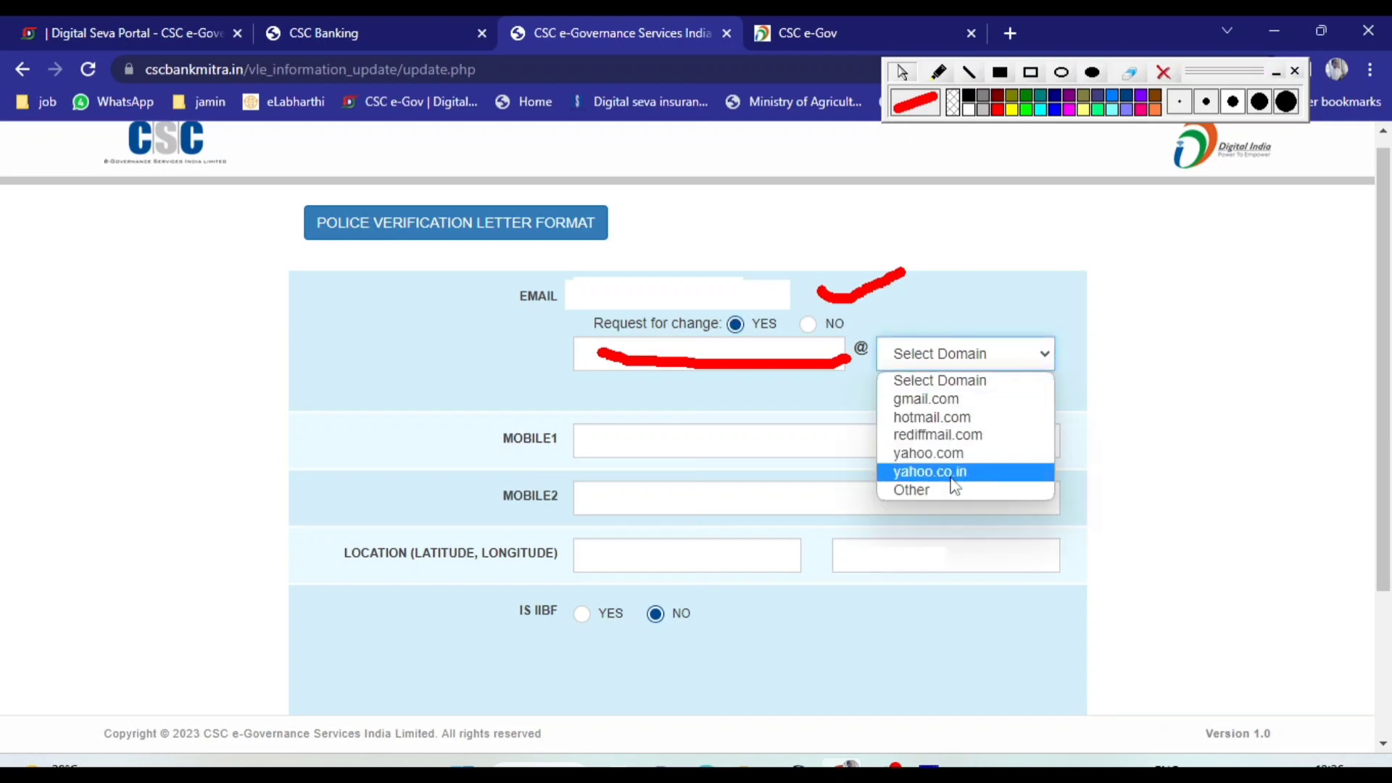
click(1025, 312)
click(1026, 312)
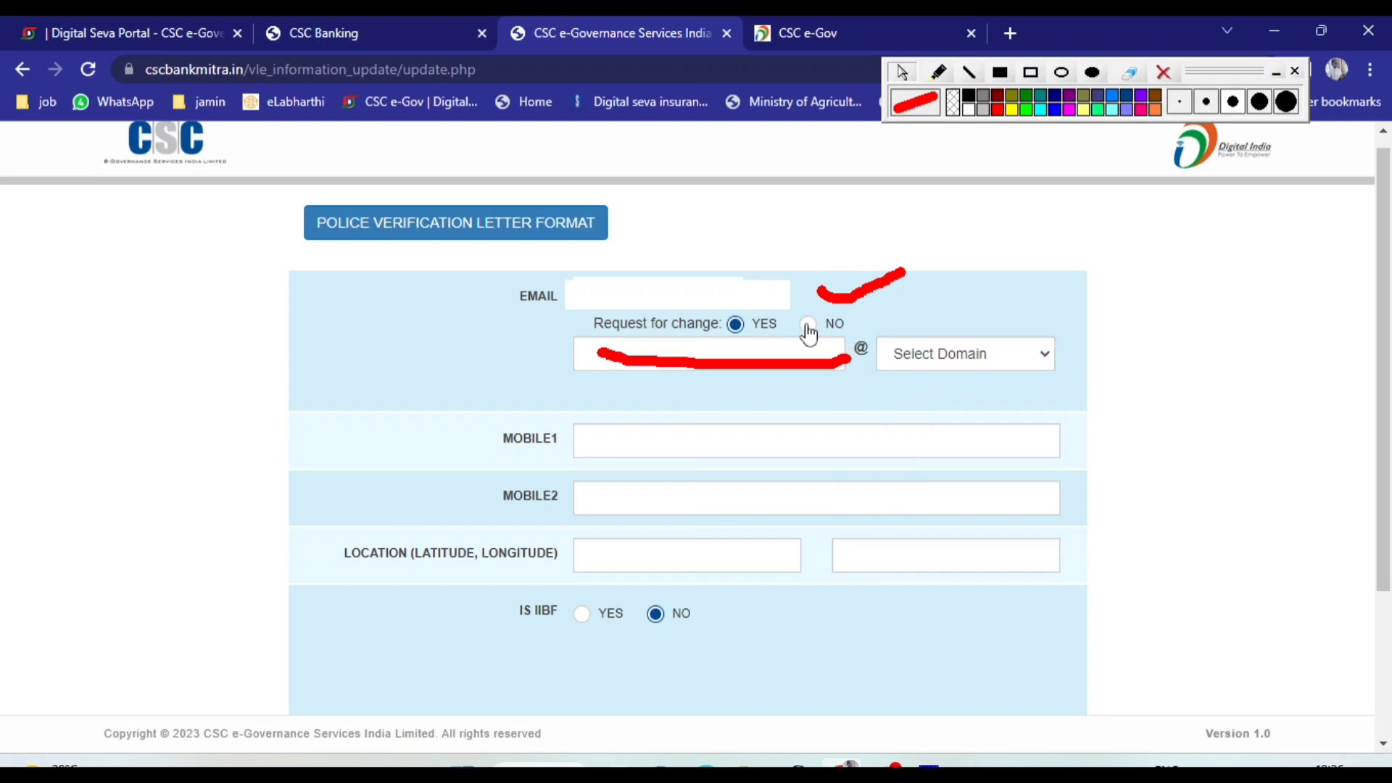
click(809, 326)
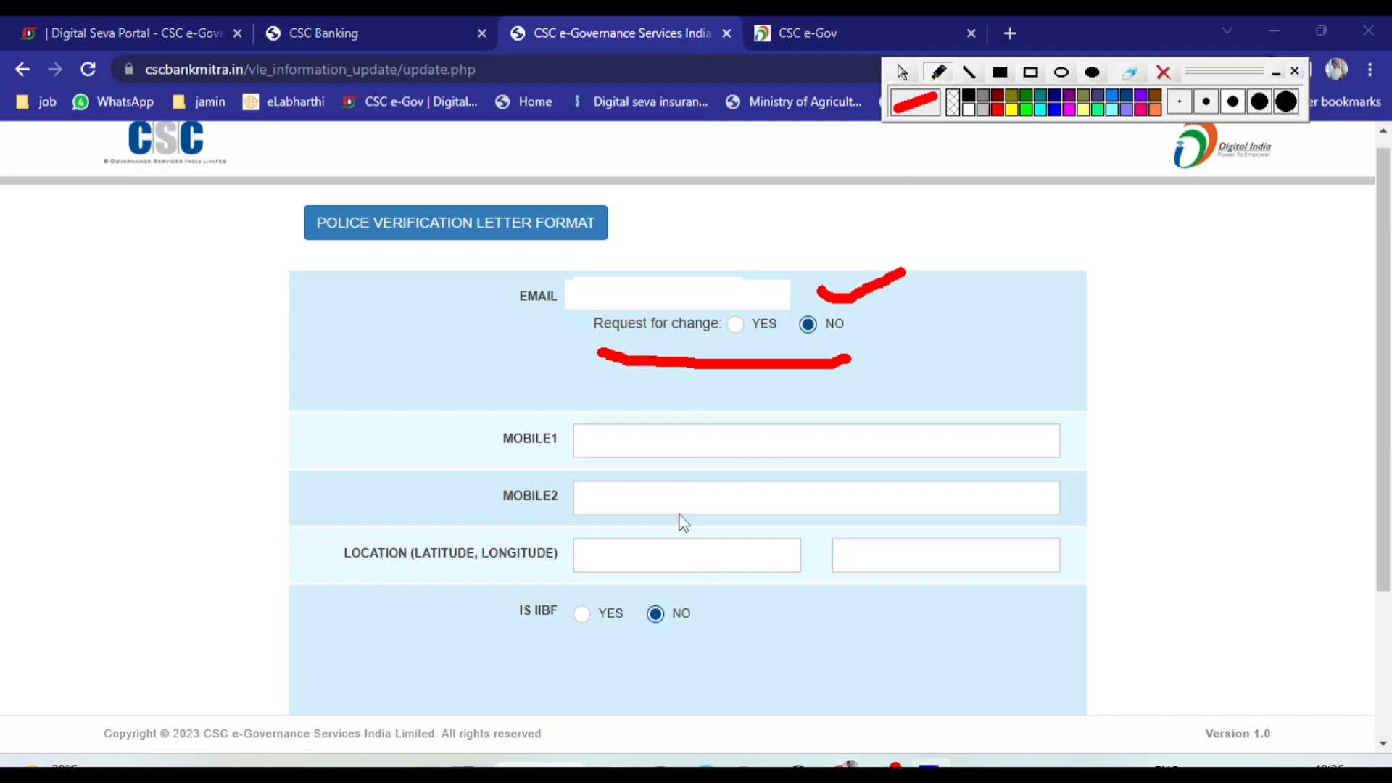
Mark the Mobile1, Mobile2 and latitude and longitude fields in red, and underline the Is IIBF options
drag(457, 438, 496, 422)
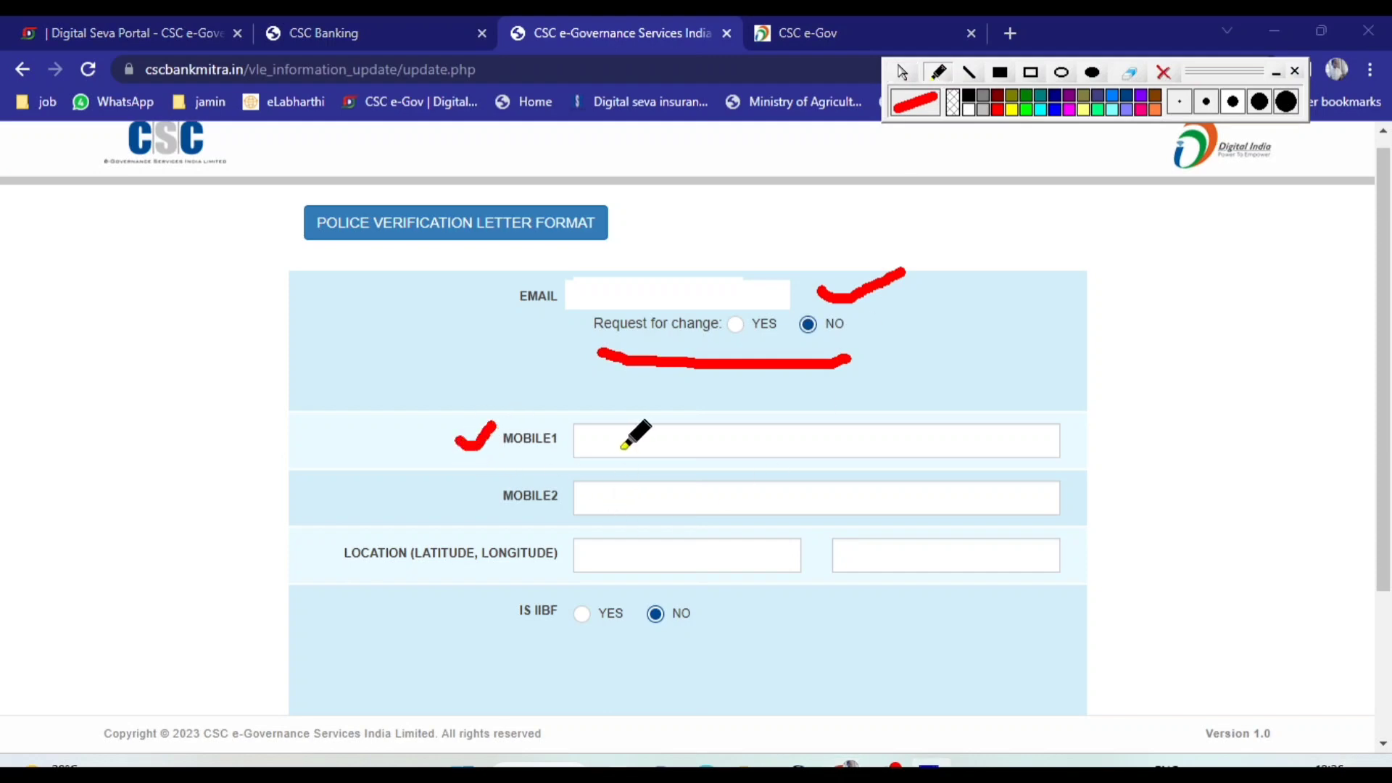
drag(446, 516, 491, 499)
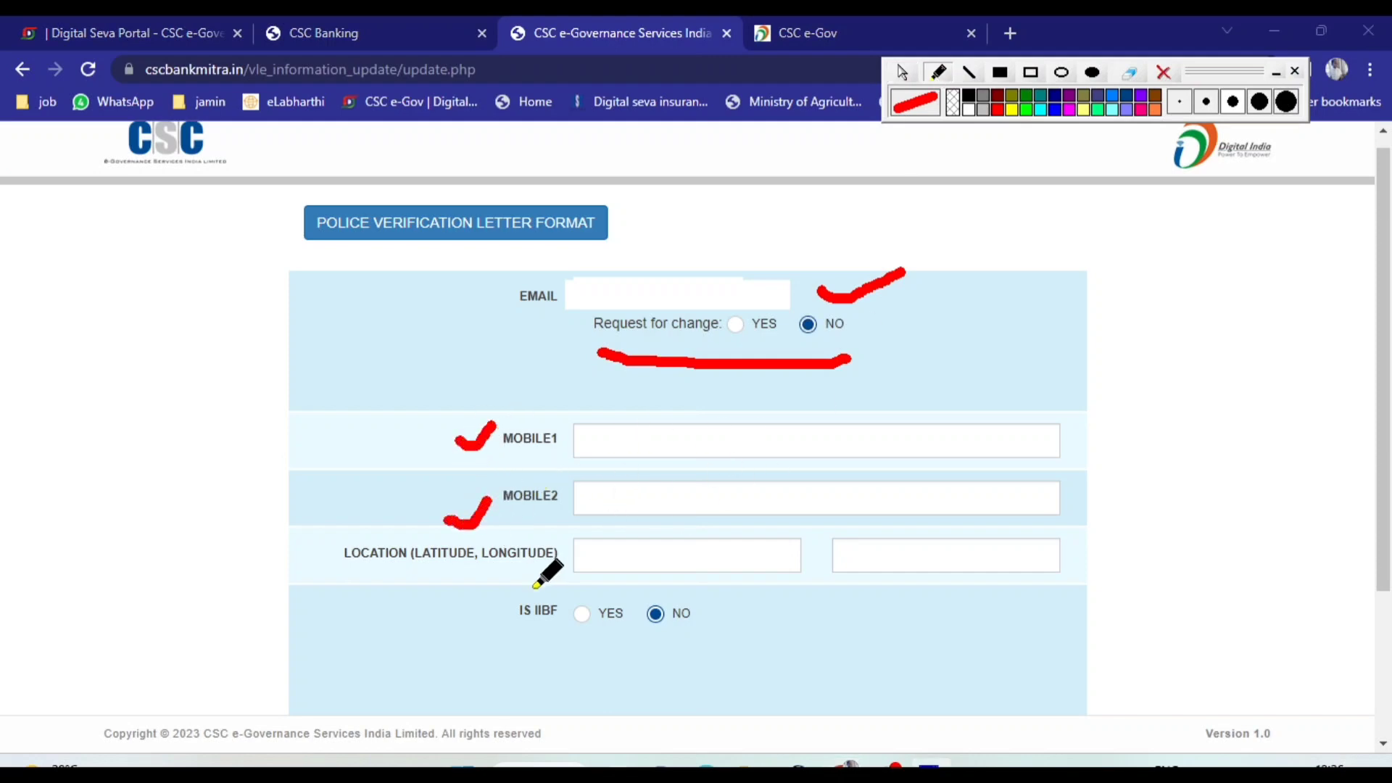
drag(521, 589, 568, 572)
drag(843, 597, 928, 575)
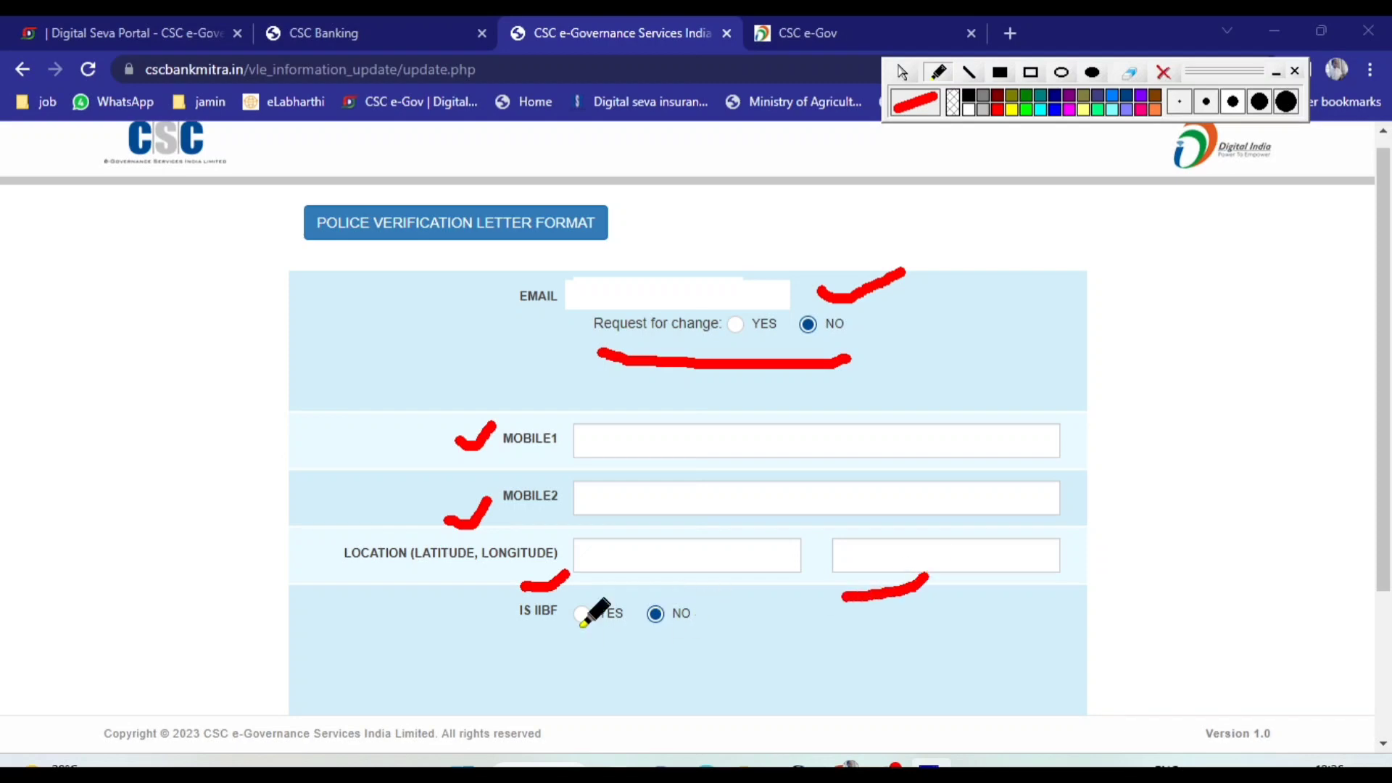
drag(500, 645, 782, 648)
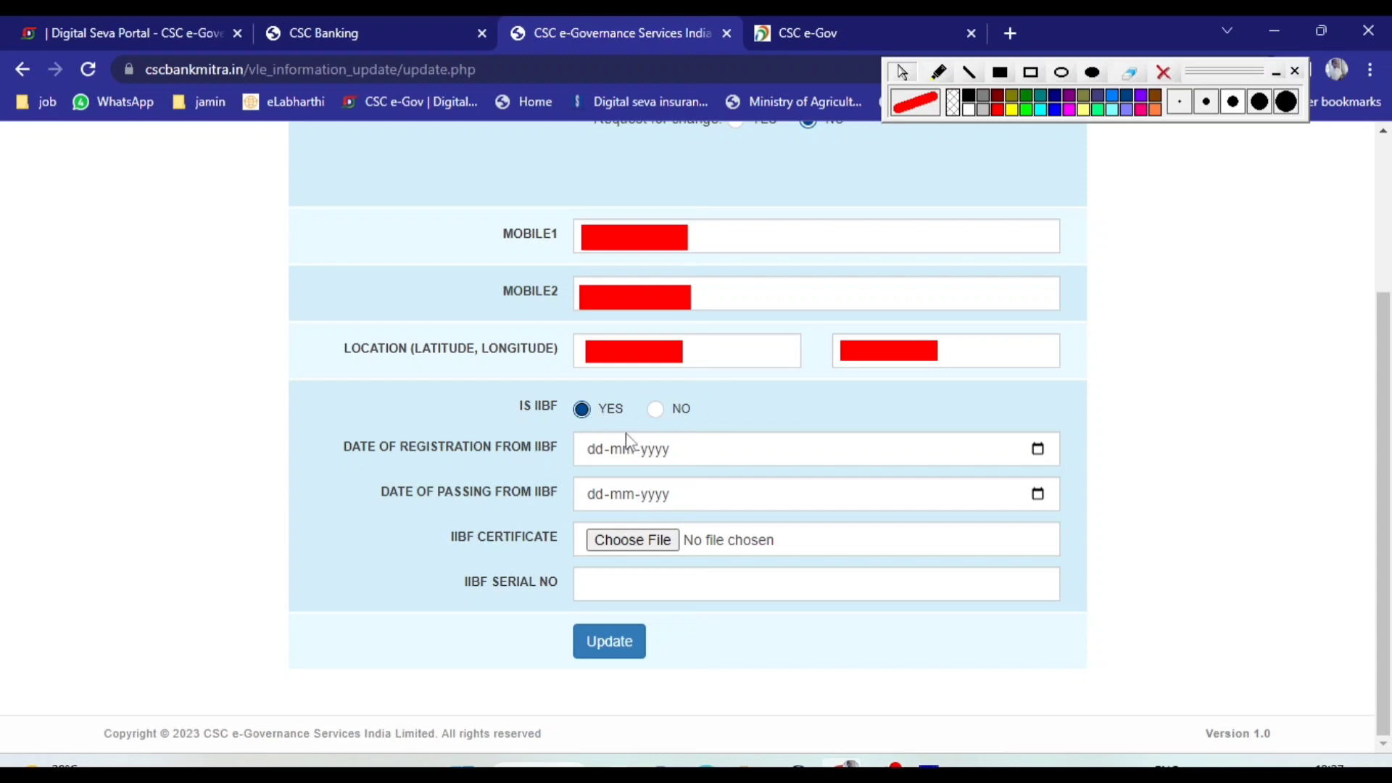
Highlight the IIBF registration date, passing date, certificate and serial number labels in turn to examine the required IIBF details
drag(325, 444, 553, 453)
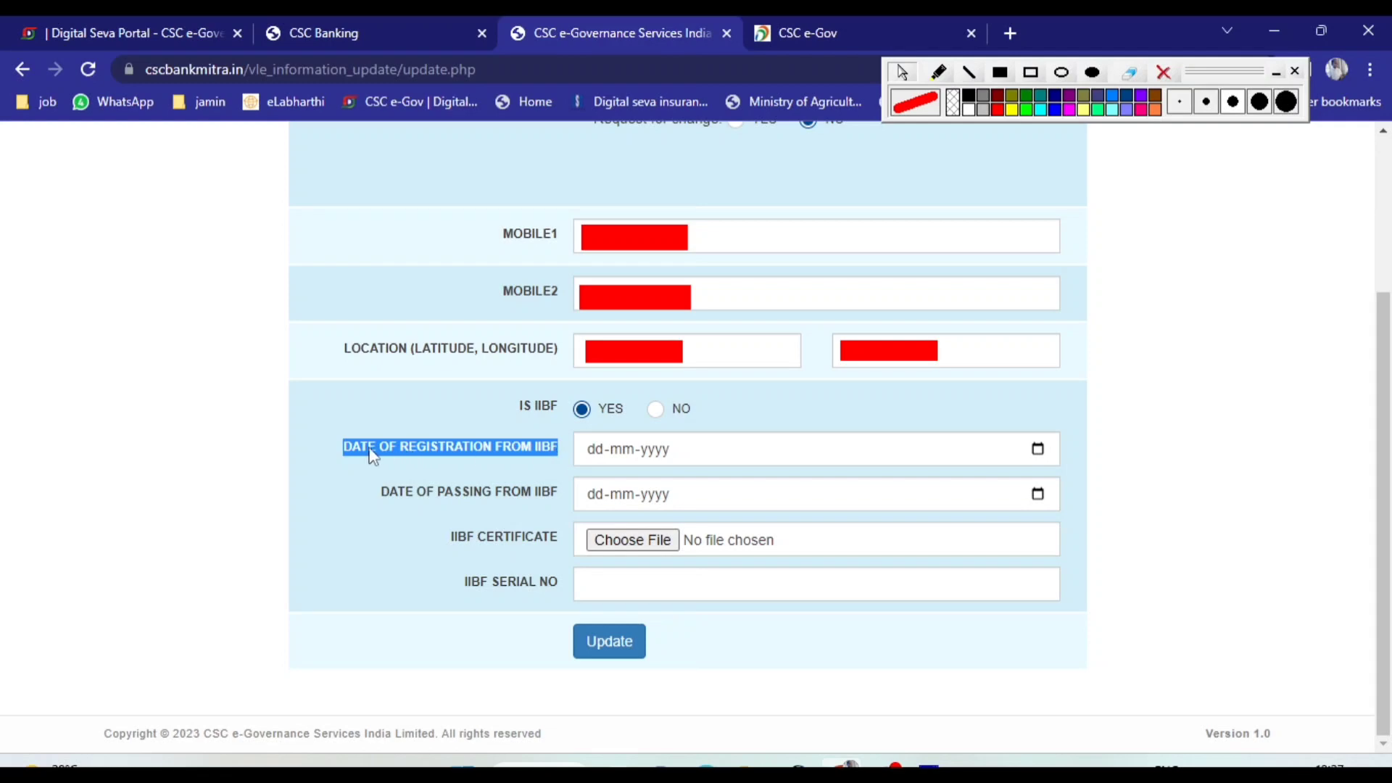
drag(380, 492, 556, 516)
drag(460, 529, 559, 533)
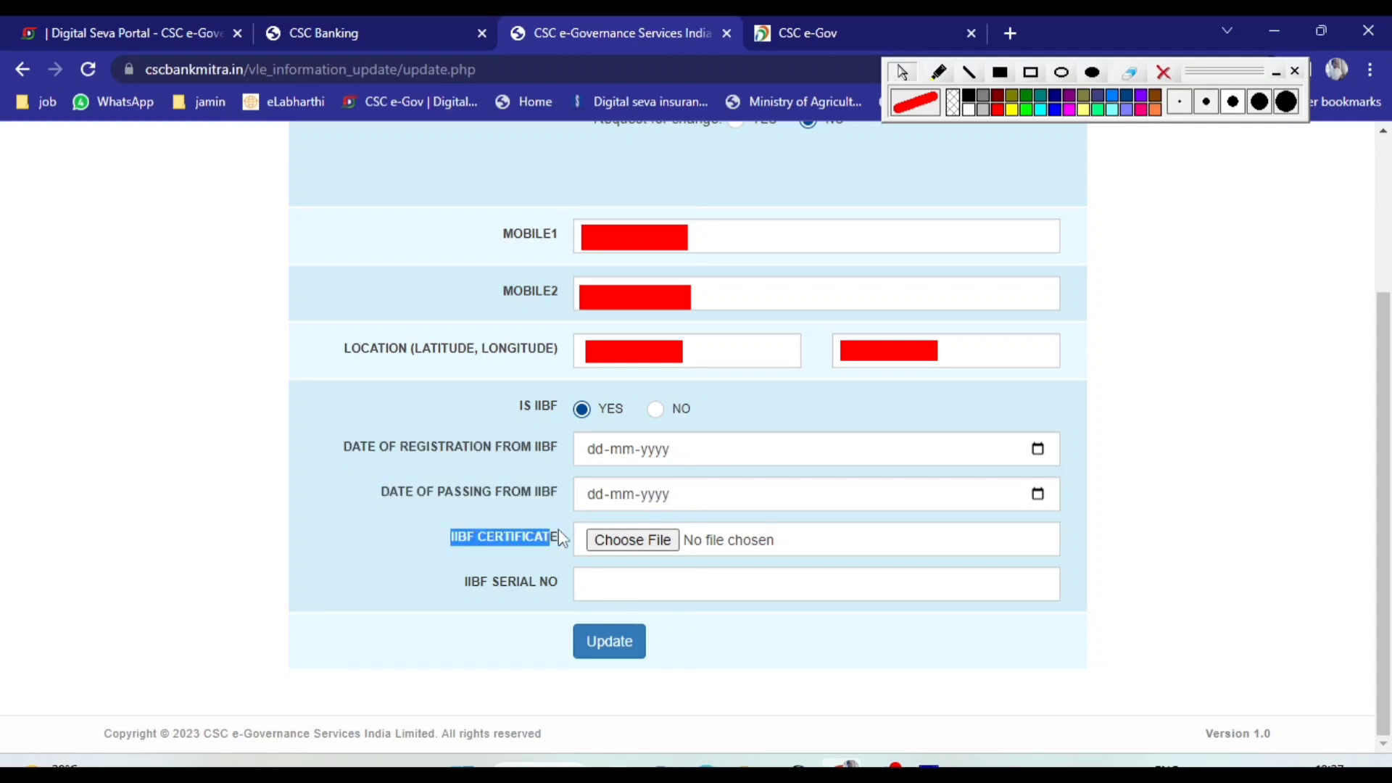
drag(462, 586, 564, 591)
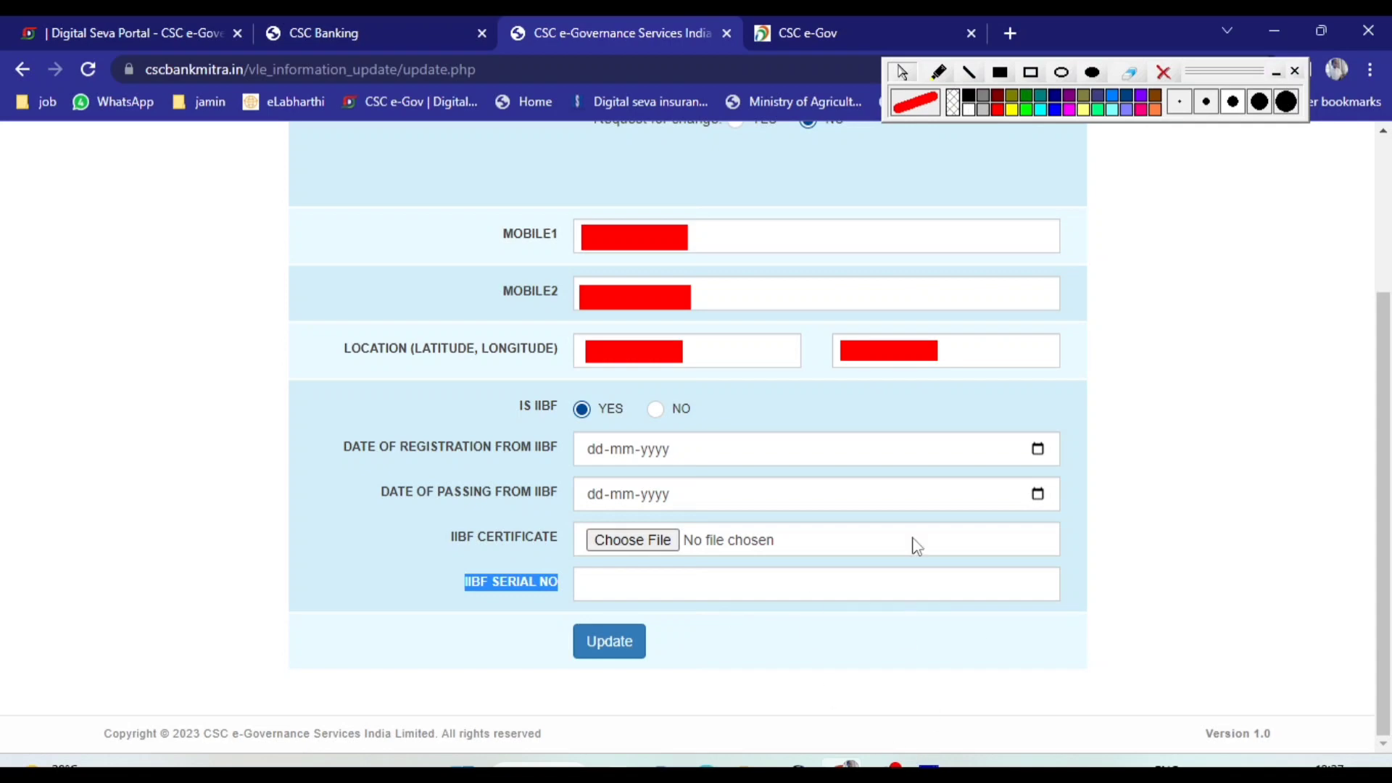
click(890, 769)
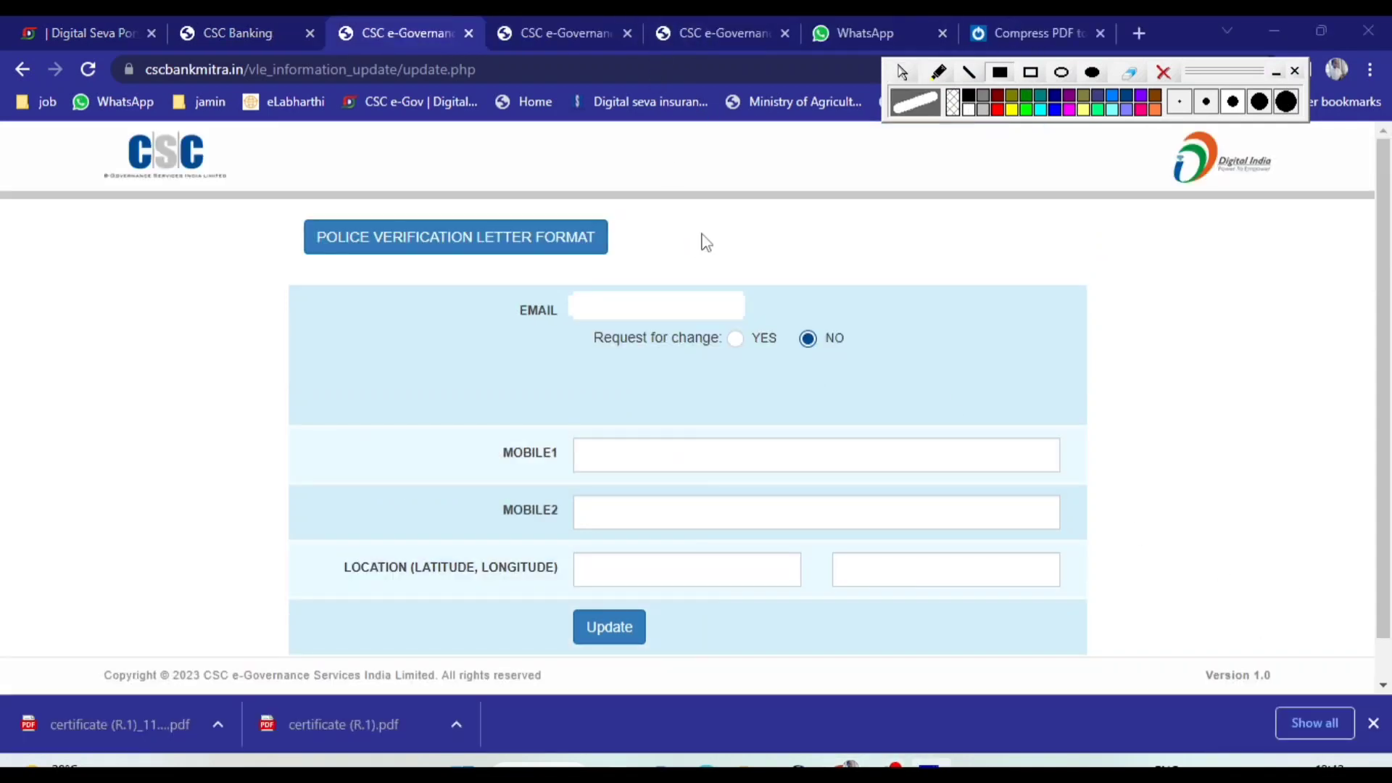
Mark the Email and mobile fields on the update form with the red pen and circle the Update button
click(938, 72)
drag(777, 297, 874, 285)
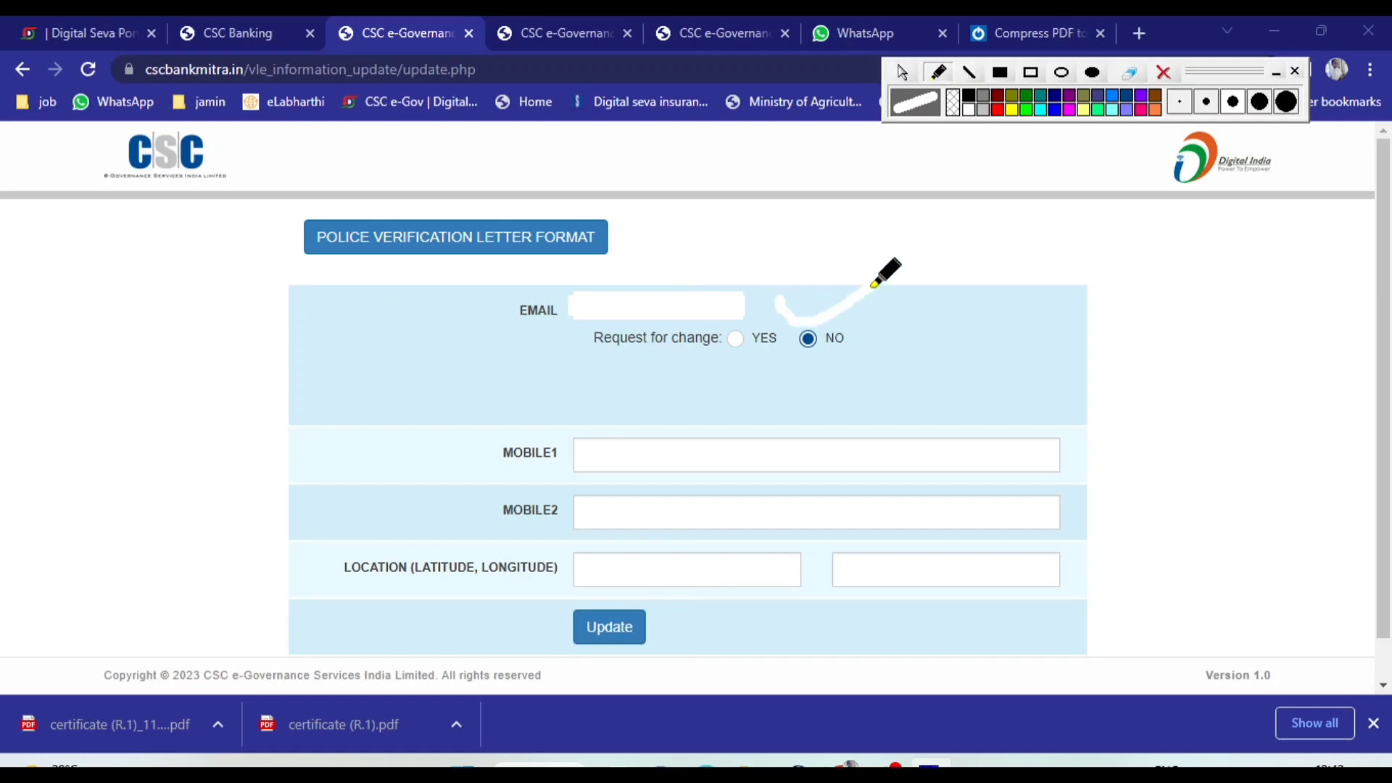
click(998, 109)
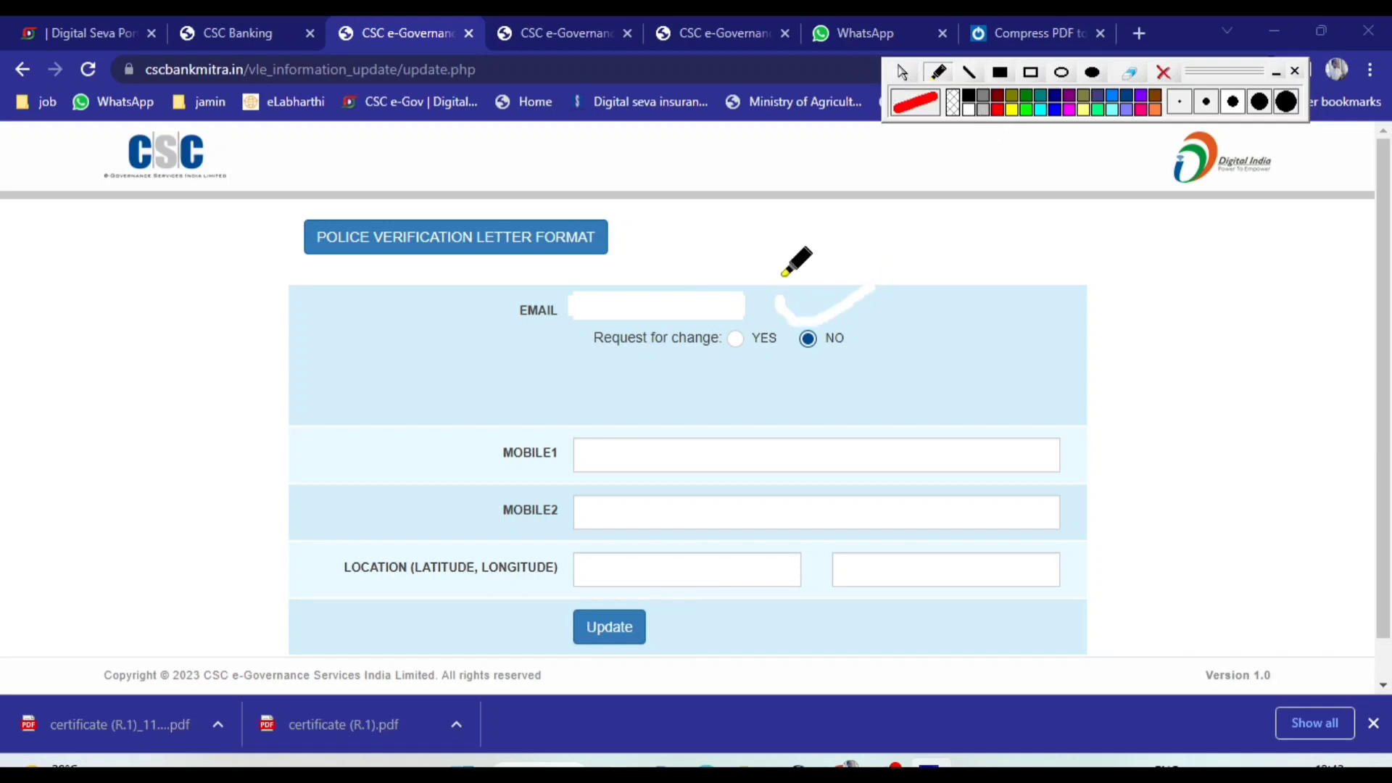
drag(777, 299, 896, 290)
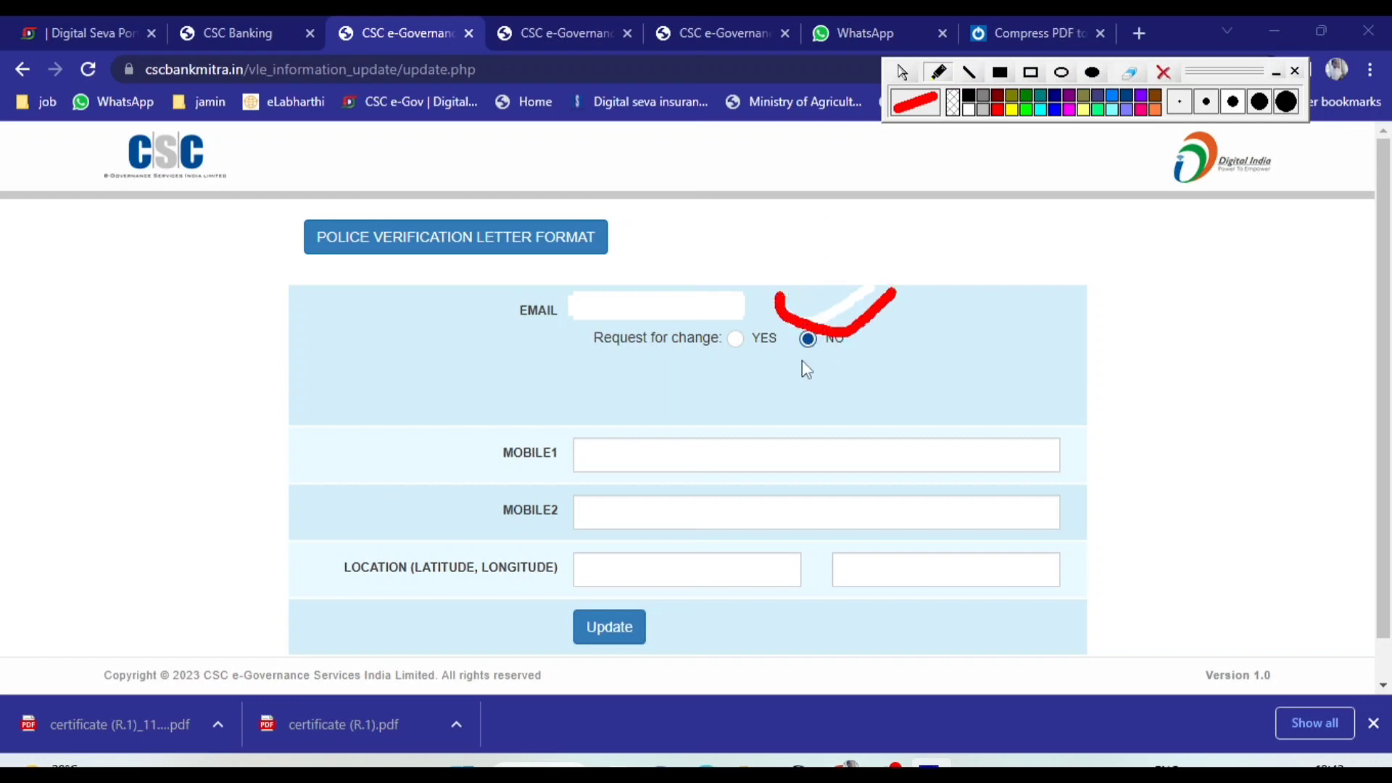
drag(614, 416, 713, 403)
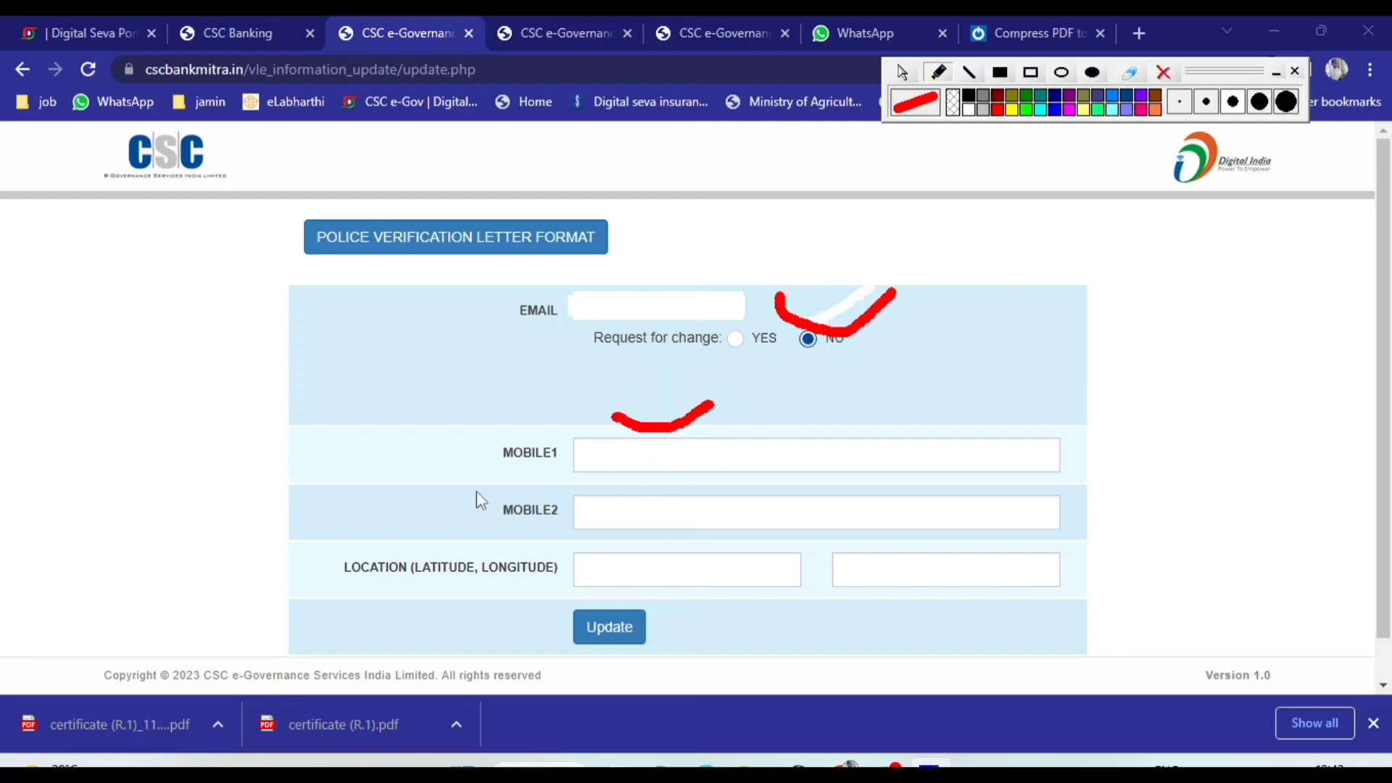
drag(427, 482, 484, 480)
mouse_move(452, 612)
mouse_down()
mouse_move(656, 596)
mouse_move(824, 593)
mouse_move(841, 606)
mouse_move(628, 656)
mouse_move(478, 596)
mouse_up()
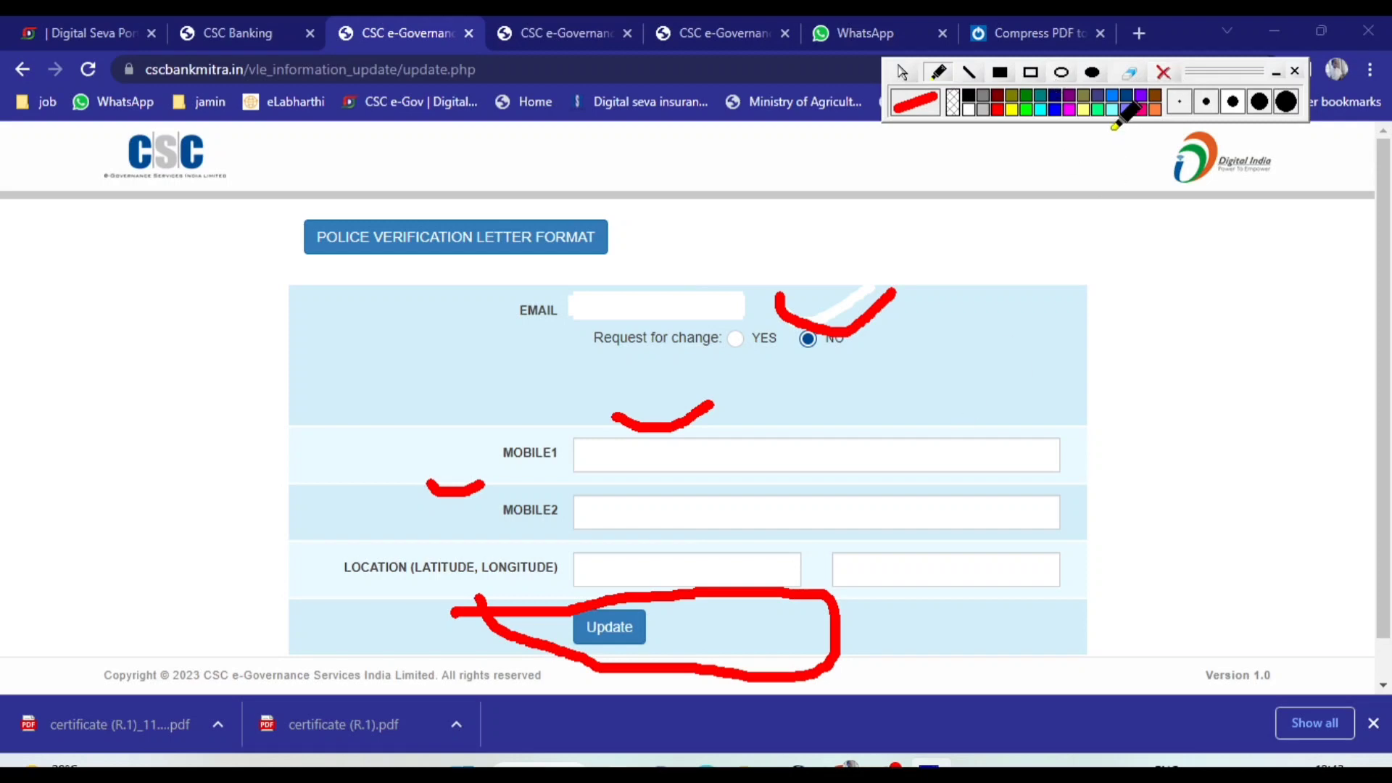
click(904, 73)
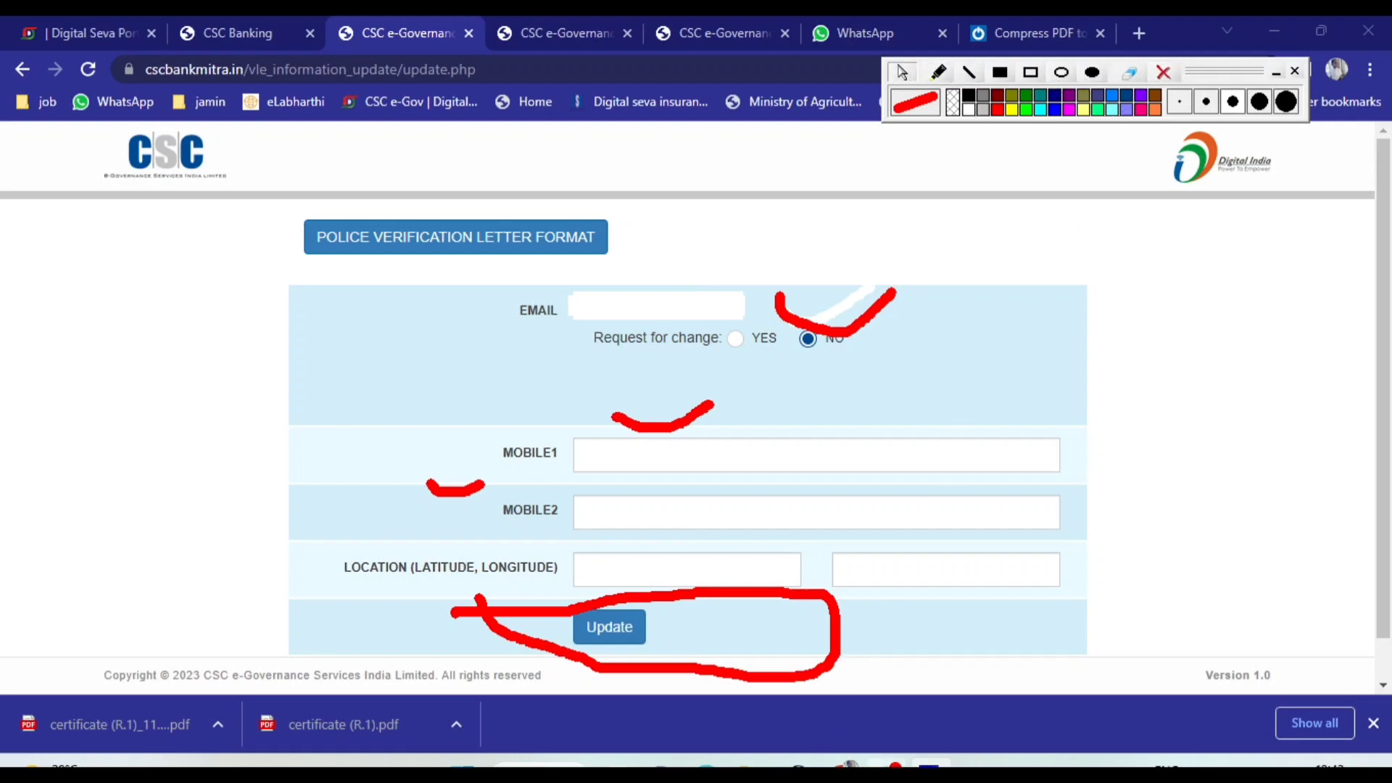